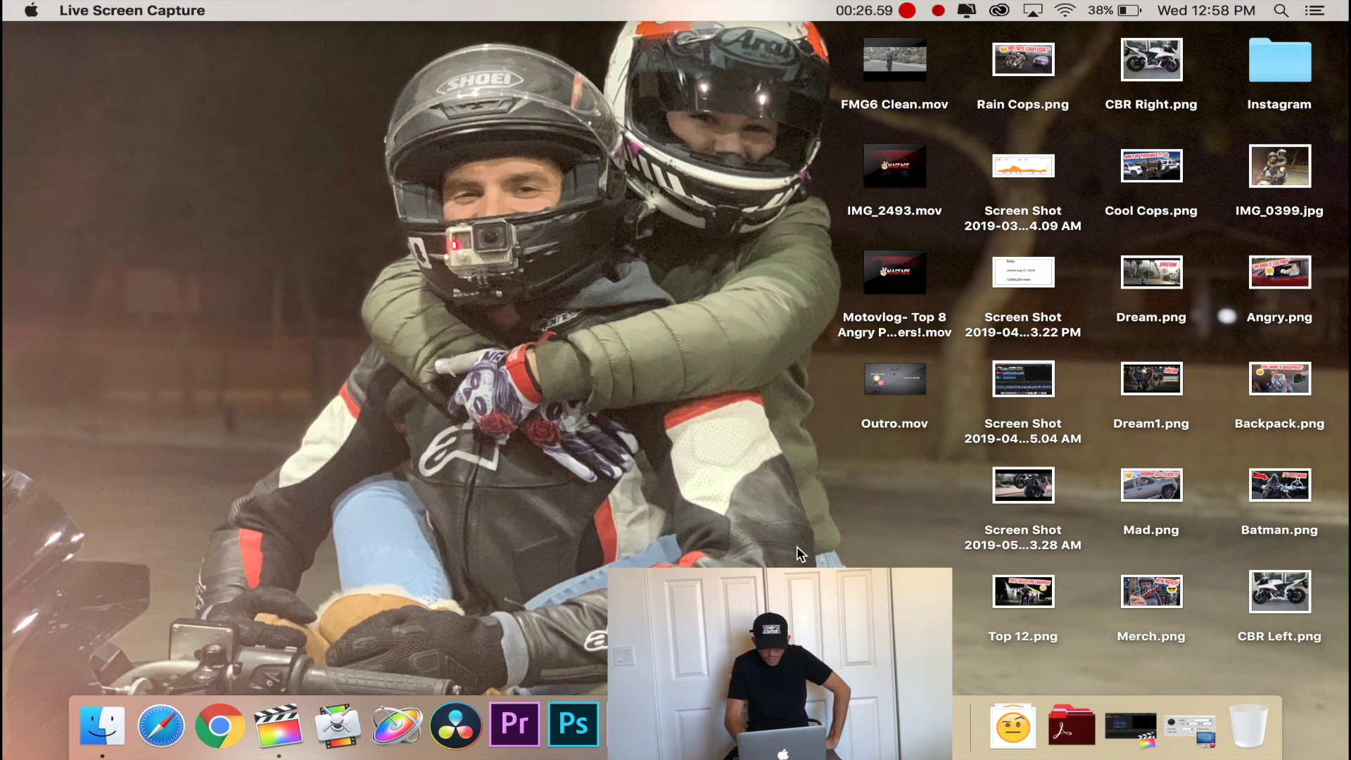
Open Photoshop and create a new 1280 x 720 px document at 72 ppi with RGB Color and a white background.
left_click(565, 744)
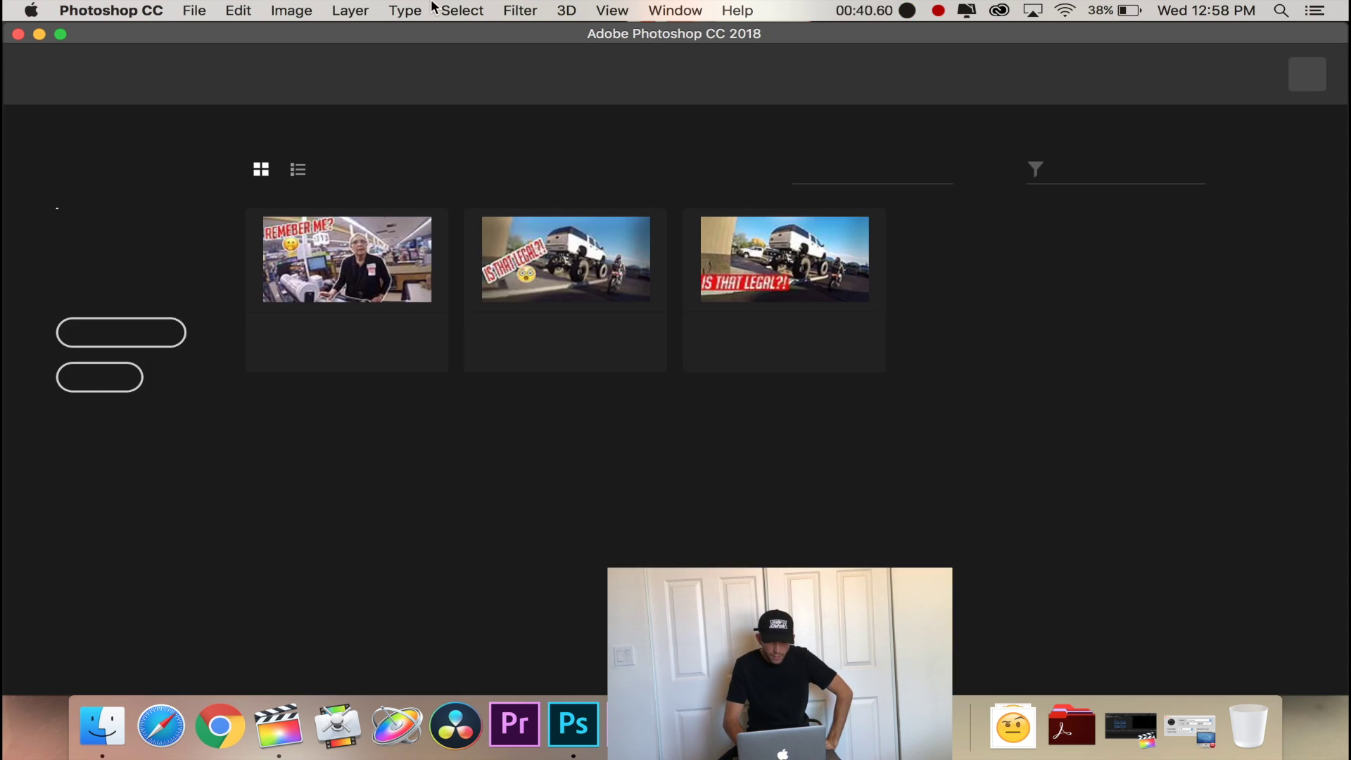
left_click(132, 339)
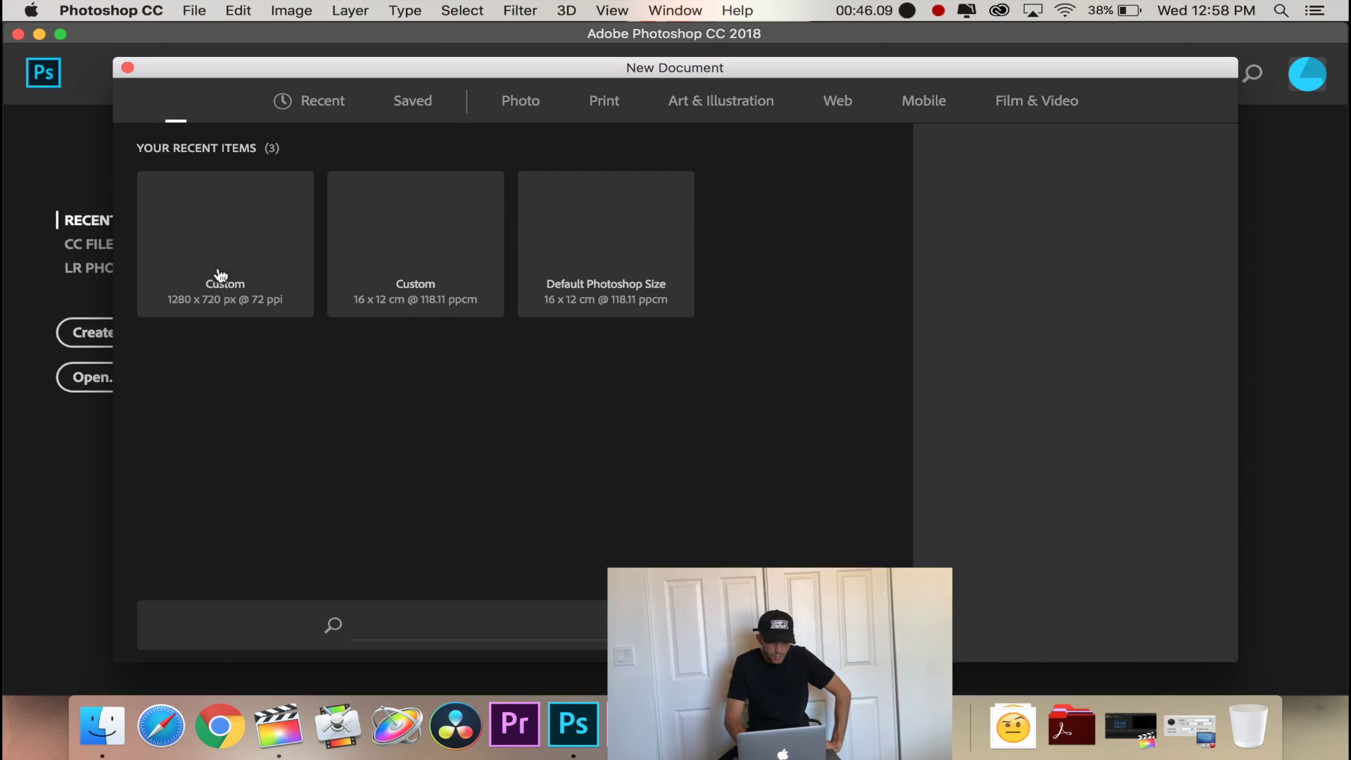
left_click(232, 275)
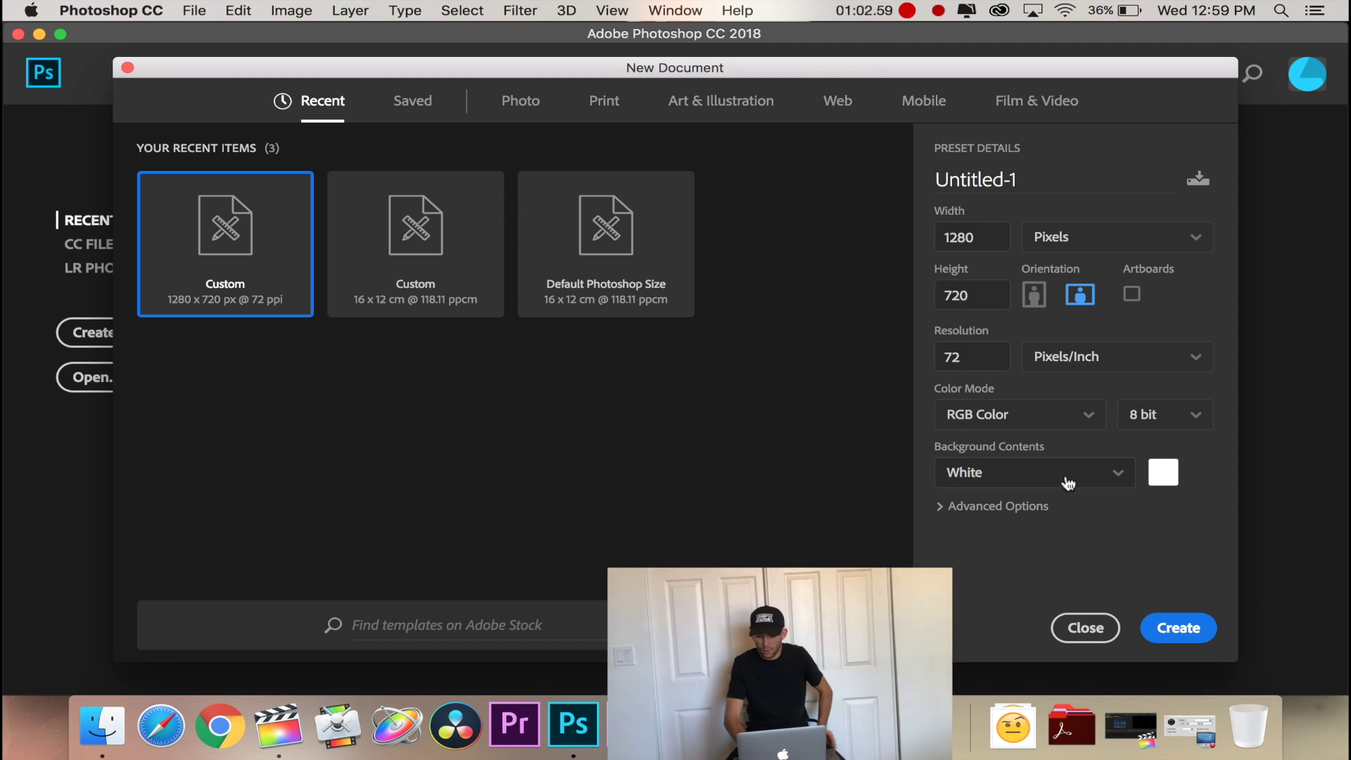
left_click(1186, 639)
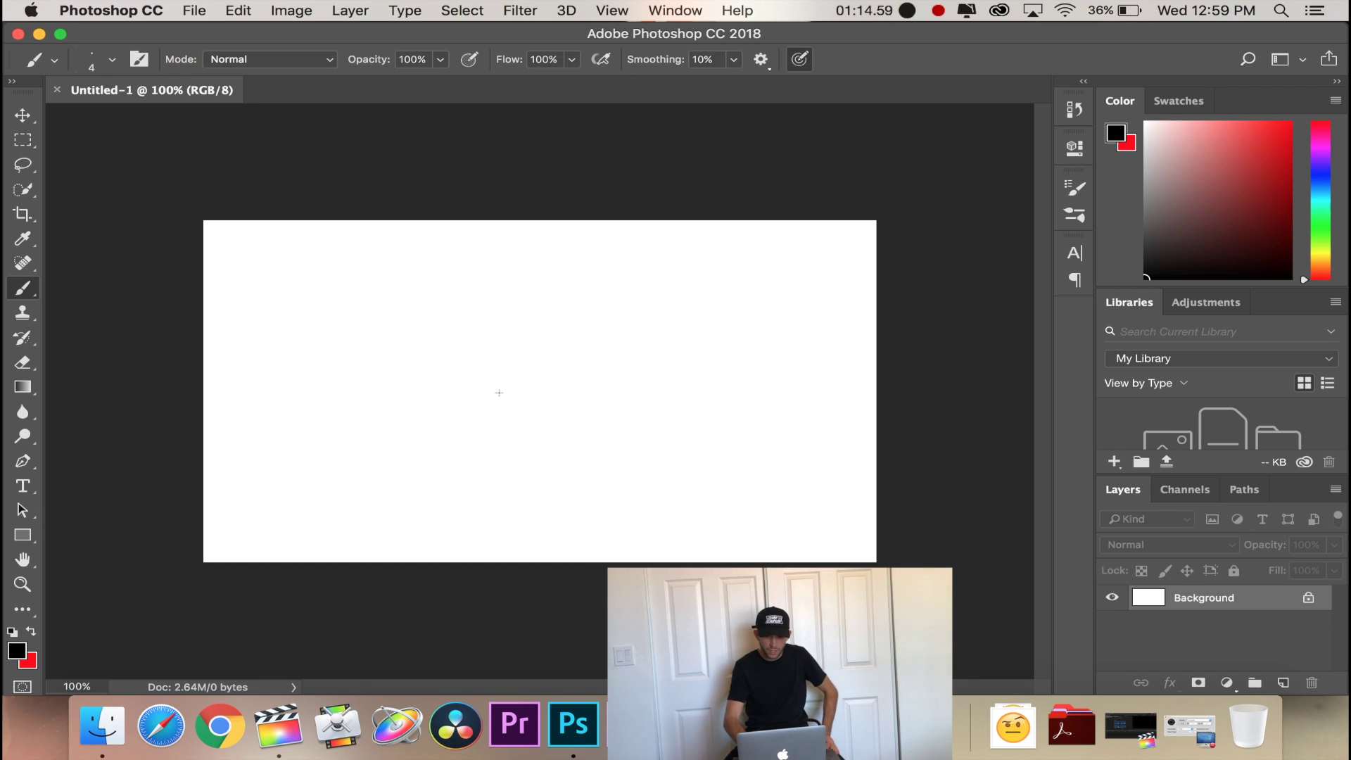
Place IMG_1684.JPG from the Downloads folder into the new document, moving the program window aside for access and back again.
left_click_drag(906, 32, 409, 19)
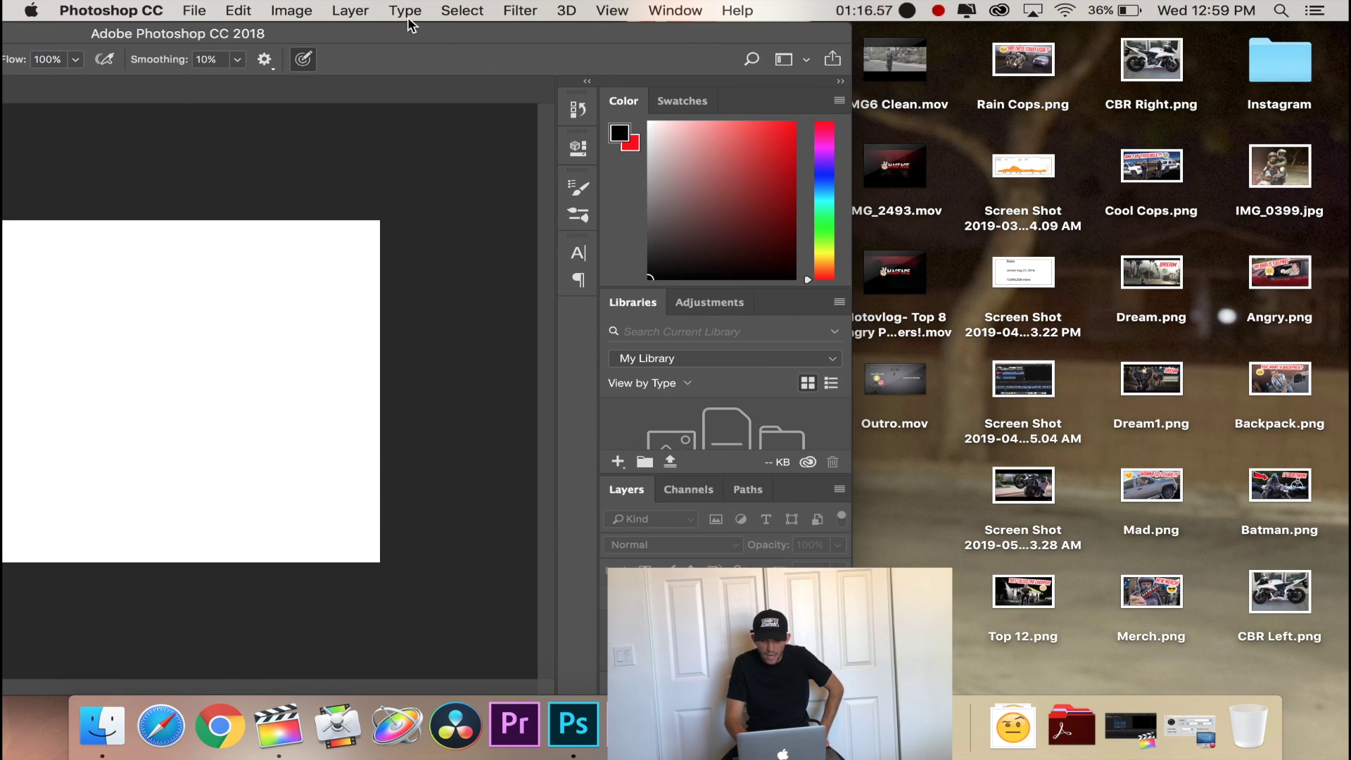
left_click_drag(606, 35, 554, 33)
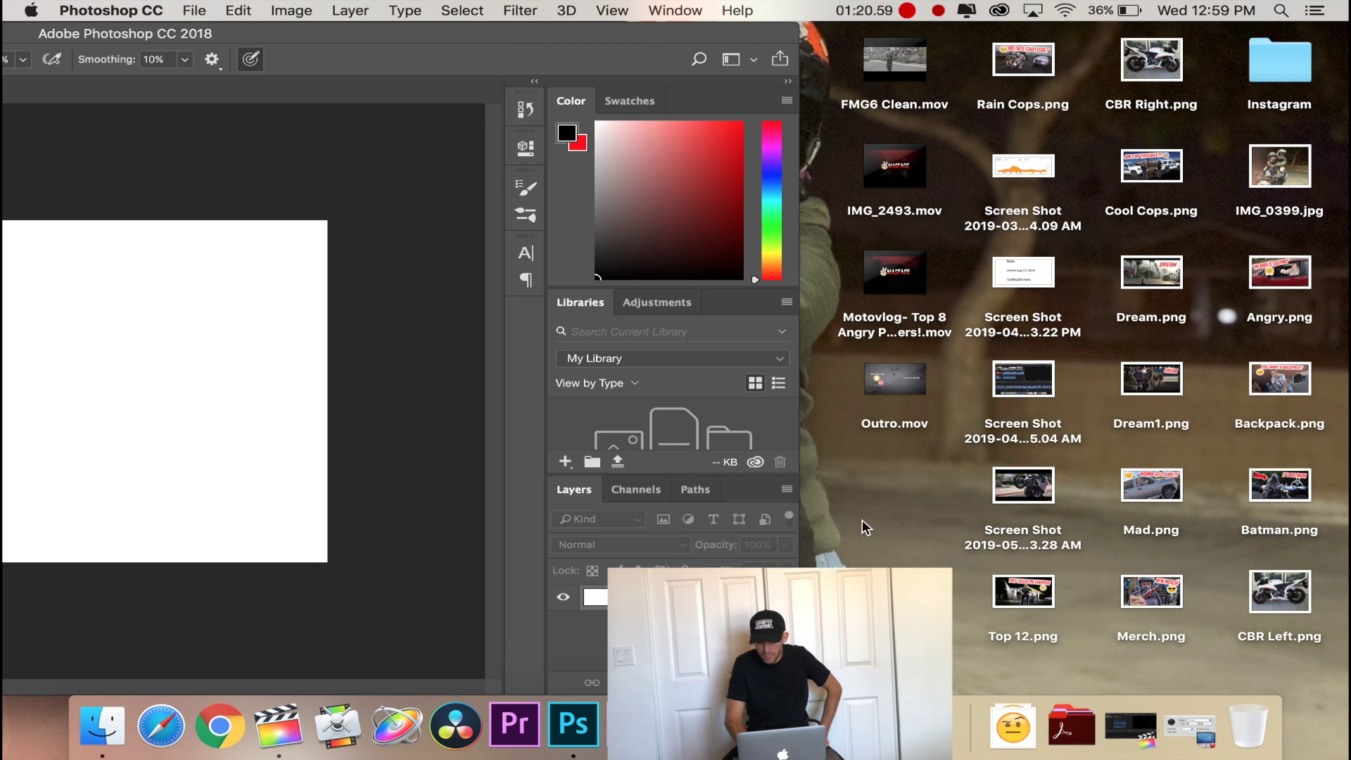
left_click(1013, 725)
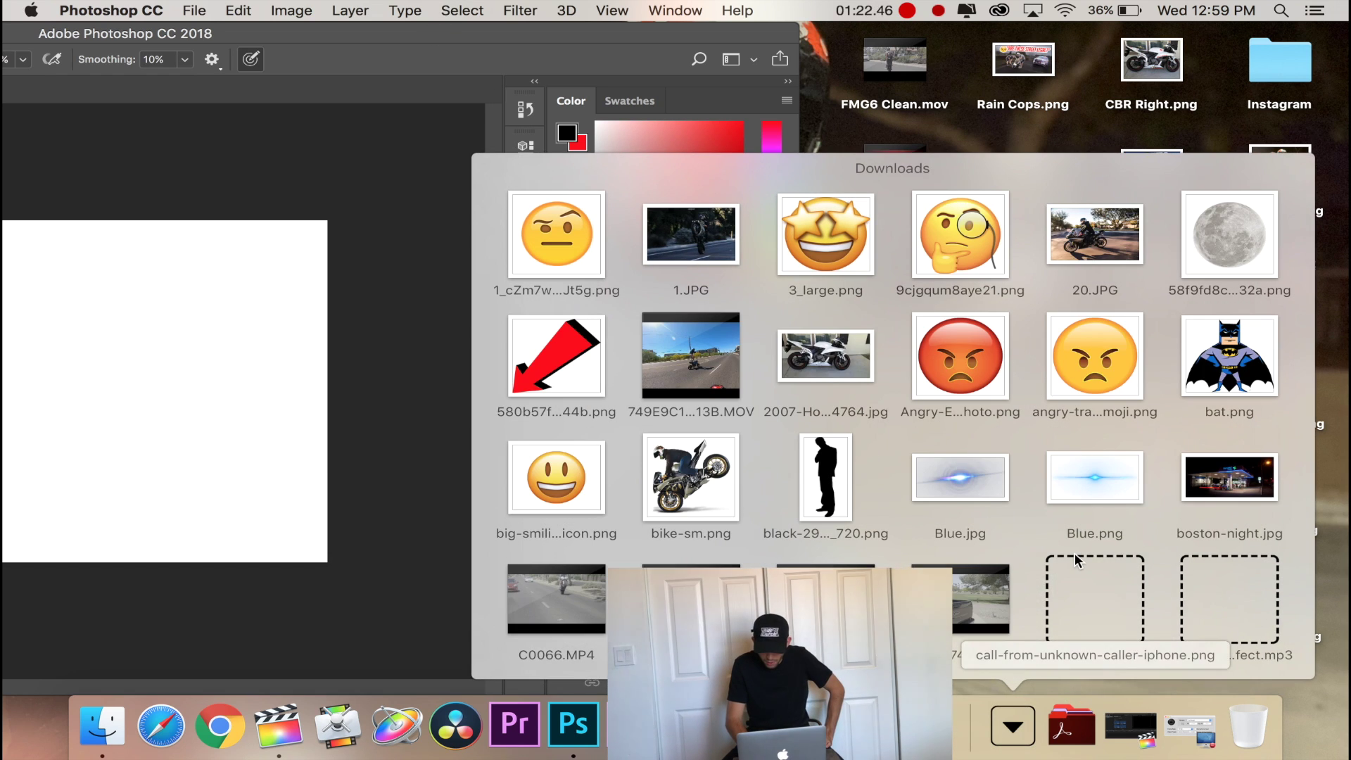
scroll(1063, 584, "down", 3)
scroll(1074, 555, "down", 10)
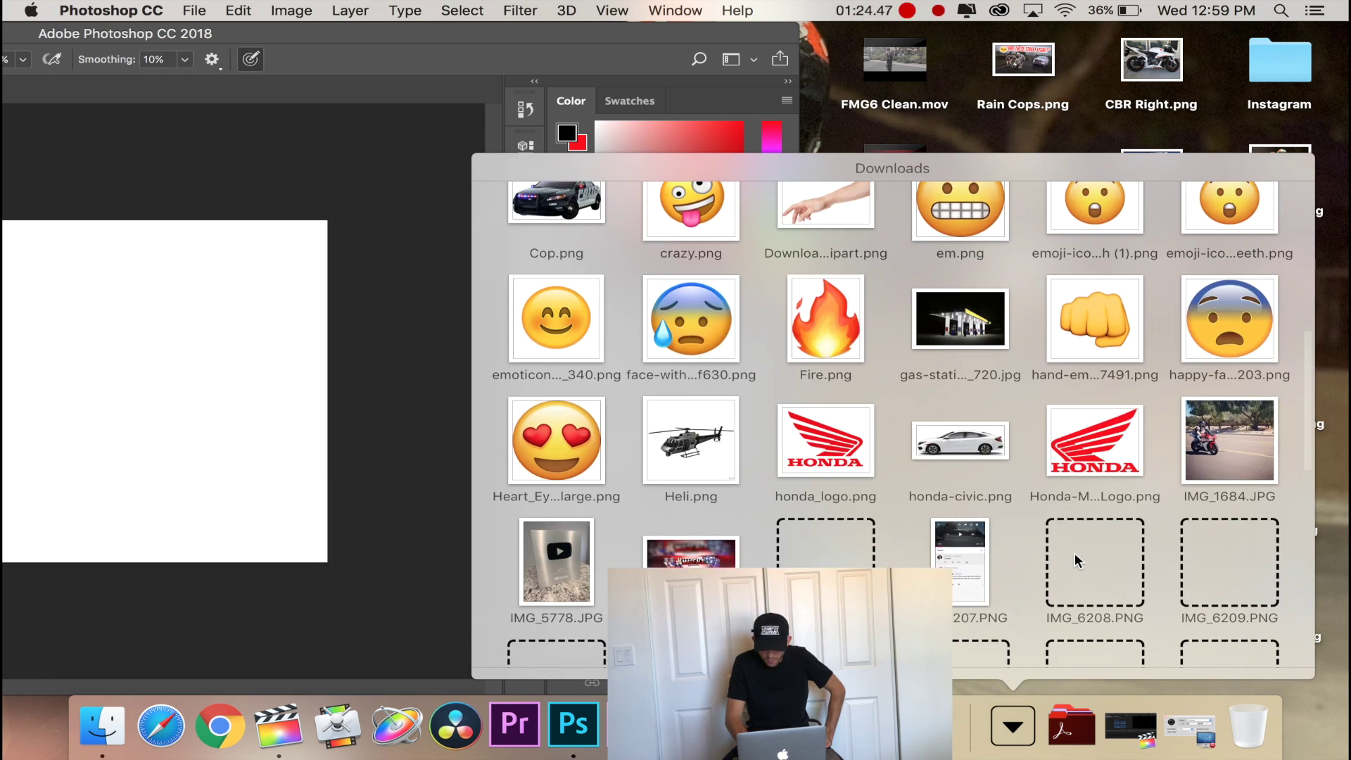
scroll(1231, 322, "up", 5)
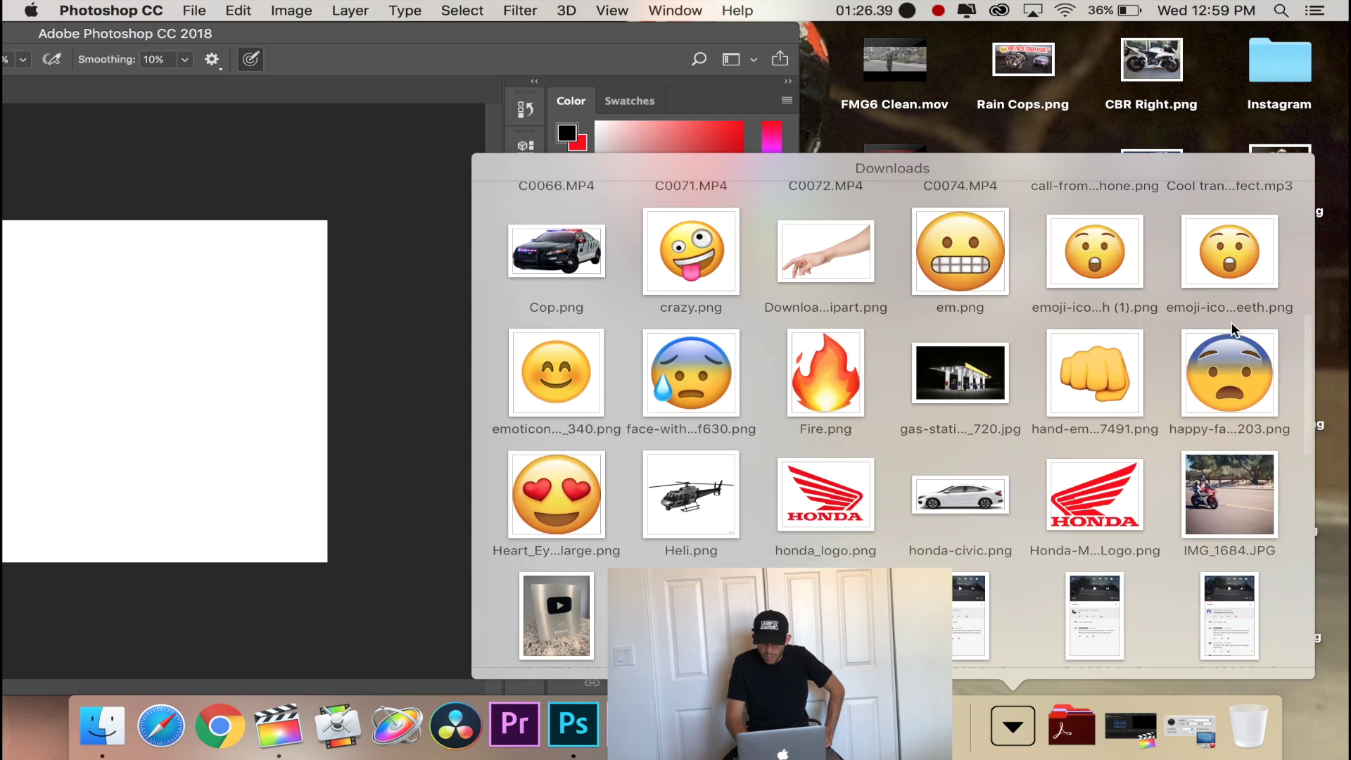
scroll(1231, 322, "down", 3)
left_click_drag(1230, 447, 240, 461)
left_click_drag(328, 36, 879, 10)
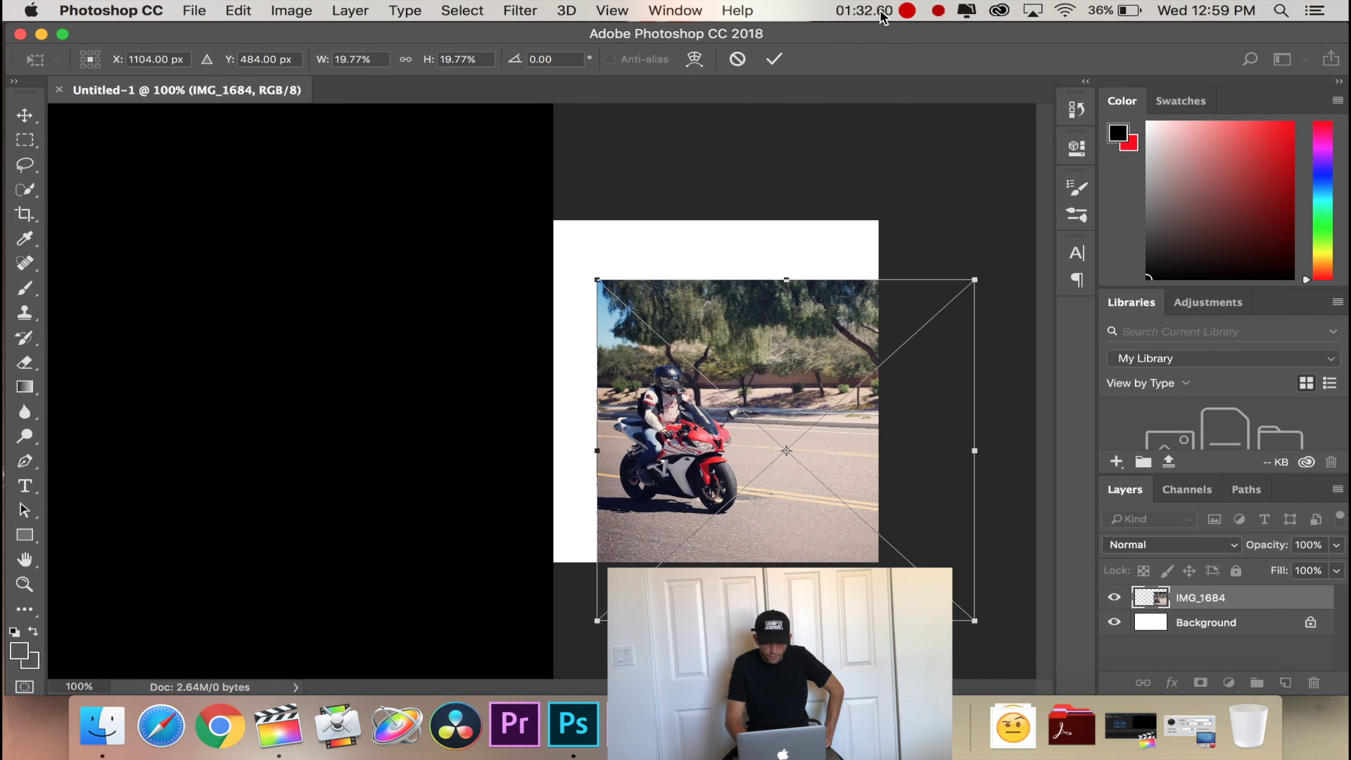
left_click_drag(687, 25, 684, 25)
Align the placed photo with the canvas's left edge and stretch it to about 35% width and 30% height, filling the canvas.
left_click_drag(559, 395, 403, 380)
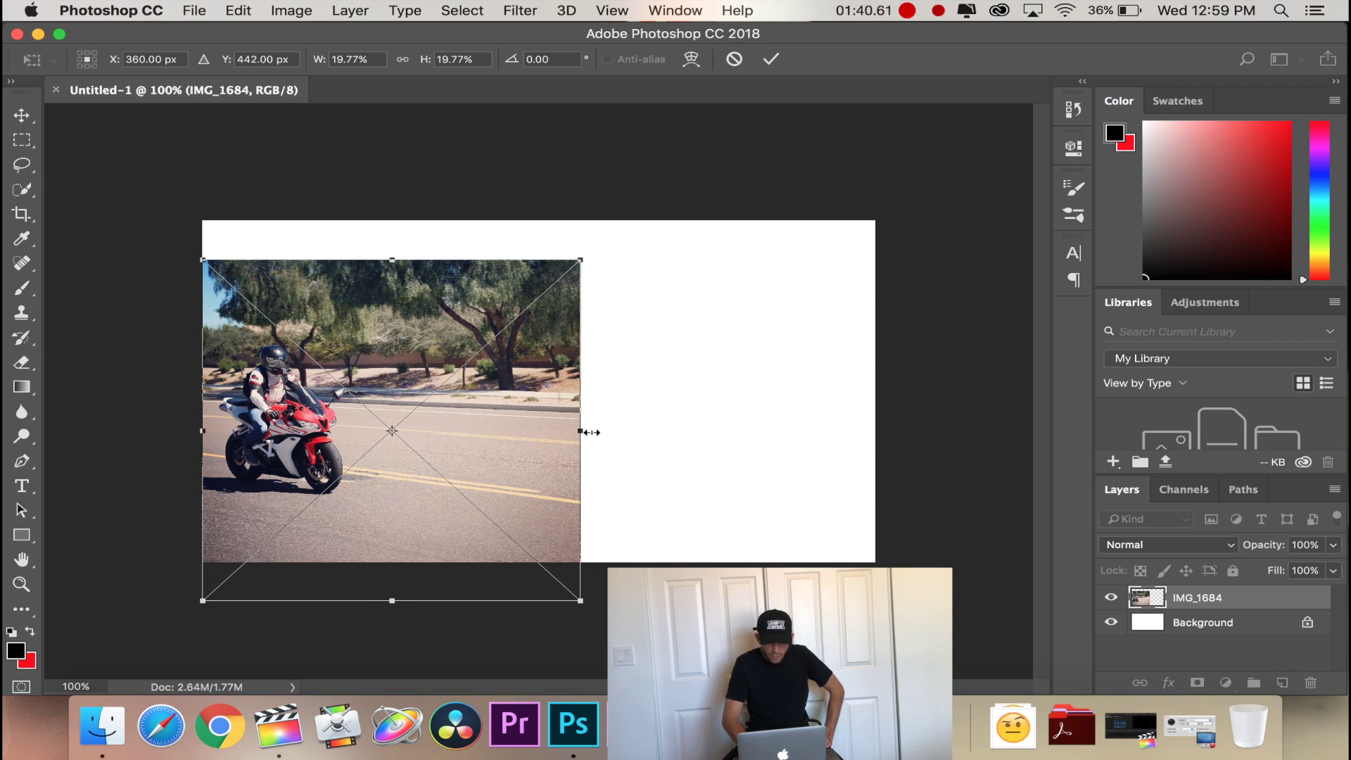
left_click_drag(580, 433, 875, 446)
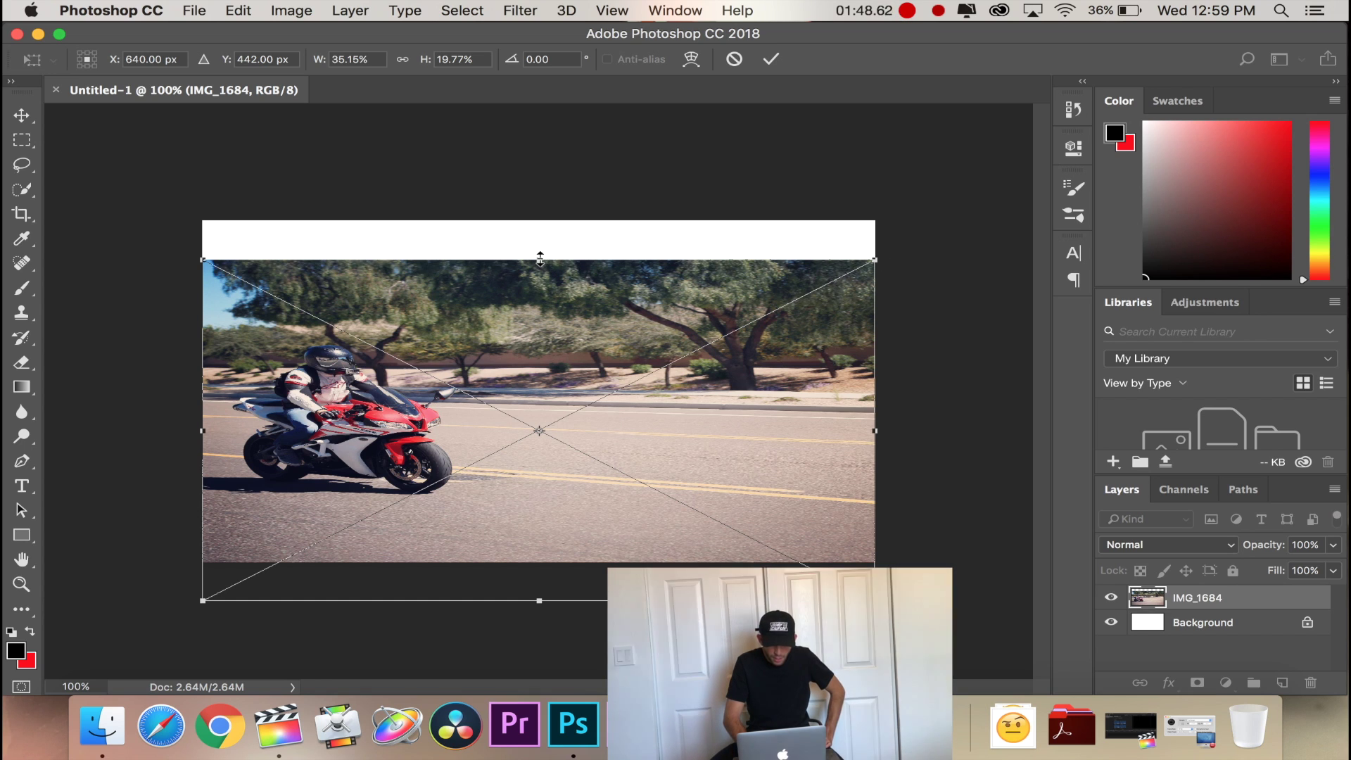
left_click_drag(540, 259, 540, 111)
left_click_drag(539, 345, 539, 395)
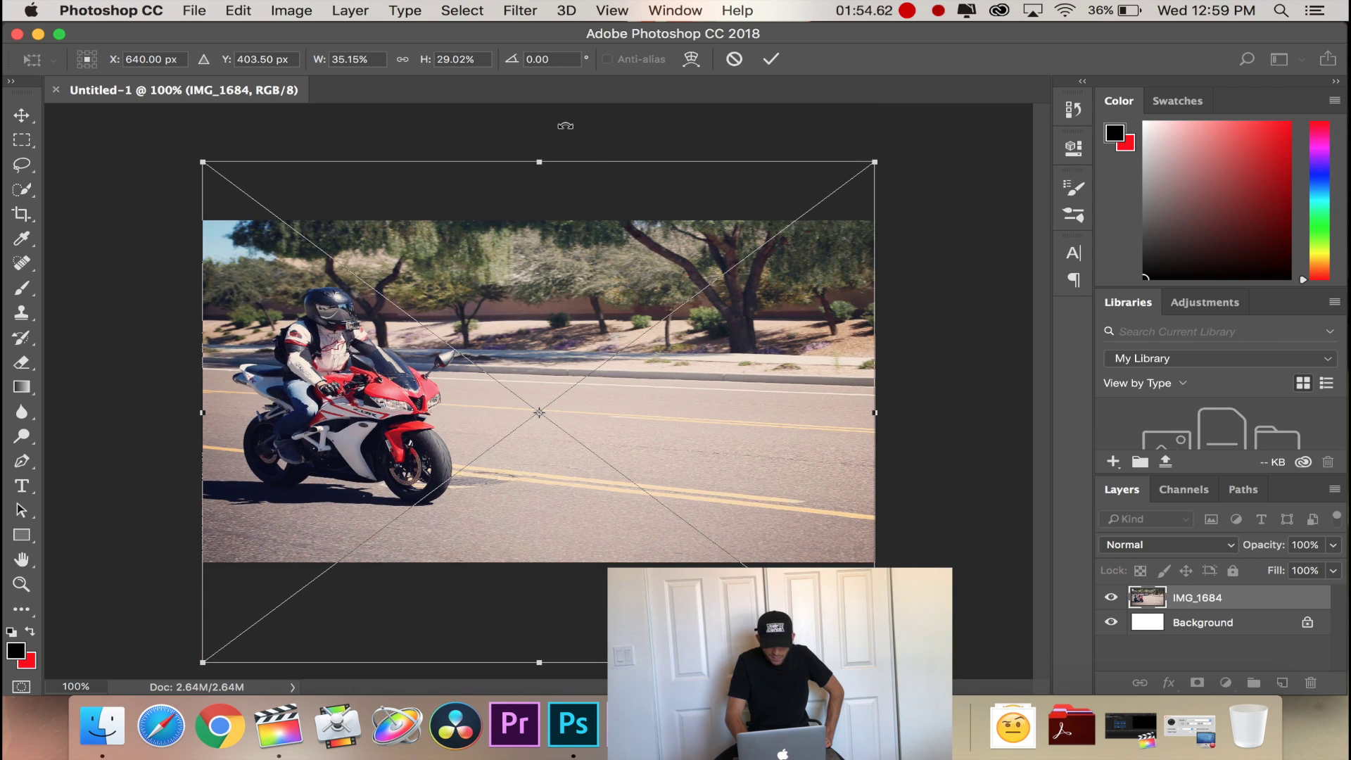
mouse_move(539, 158)
left_mouse_down()
mouse_move(540, 247)
mouse_move(540, 116)
mouse_move(539, 143)
left_mouse_up()
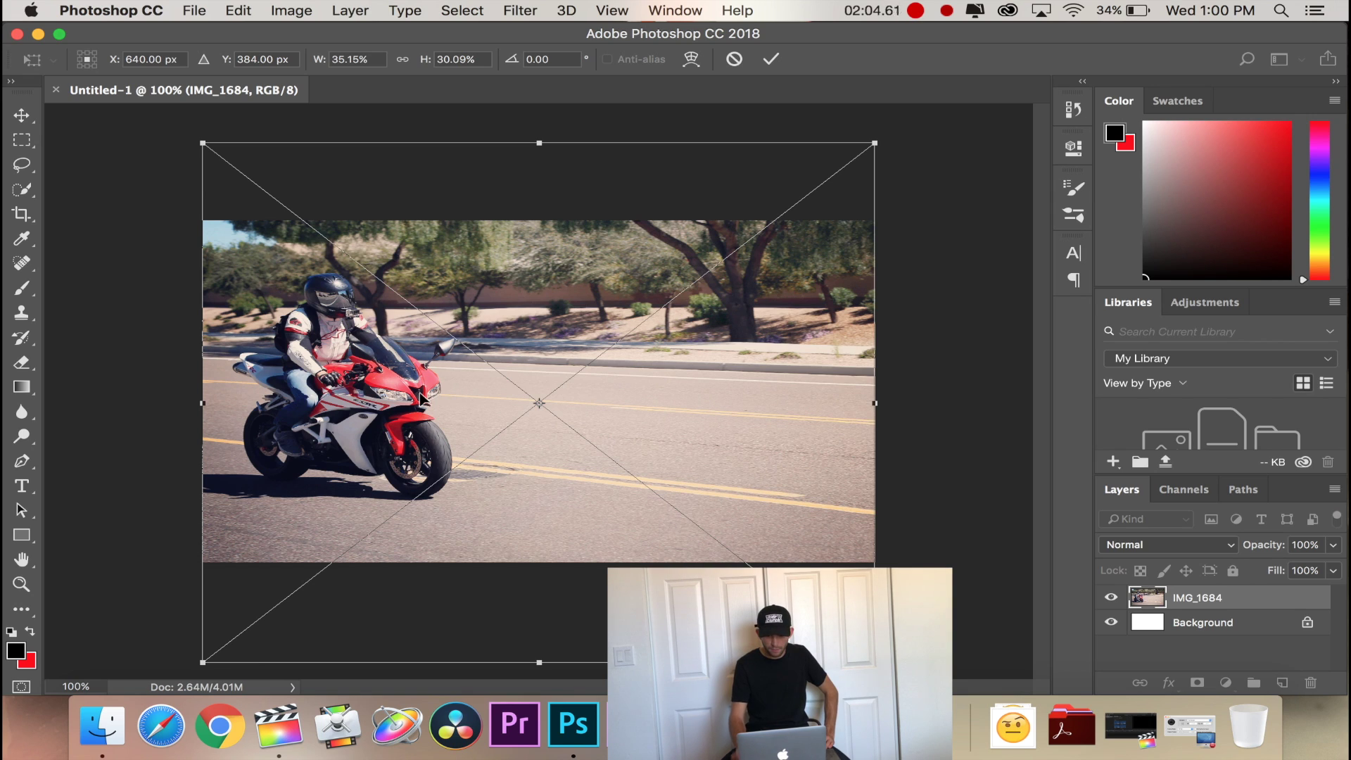
key("Return")
key("b")
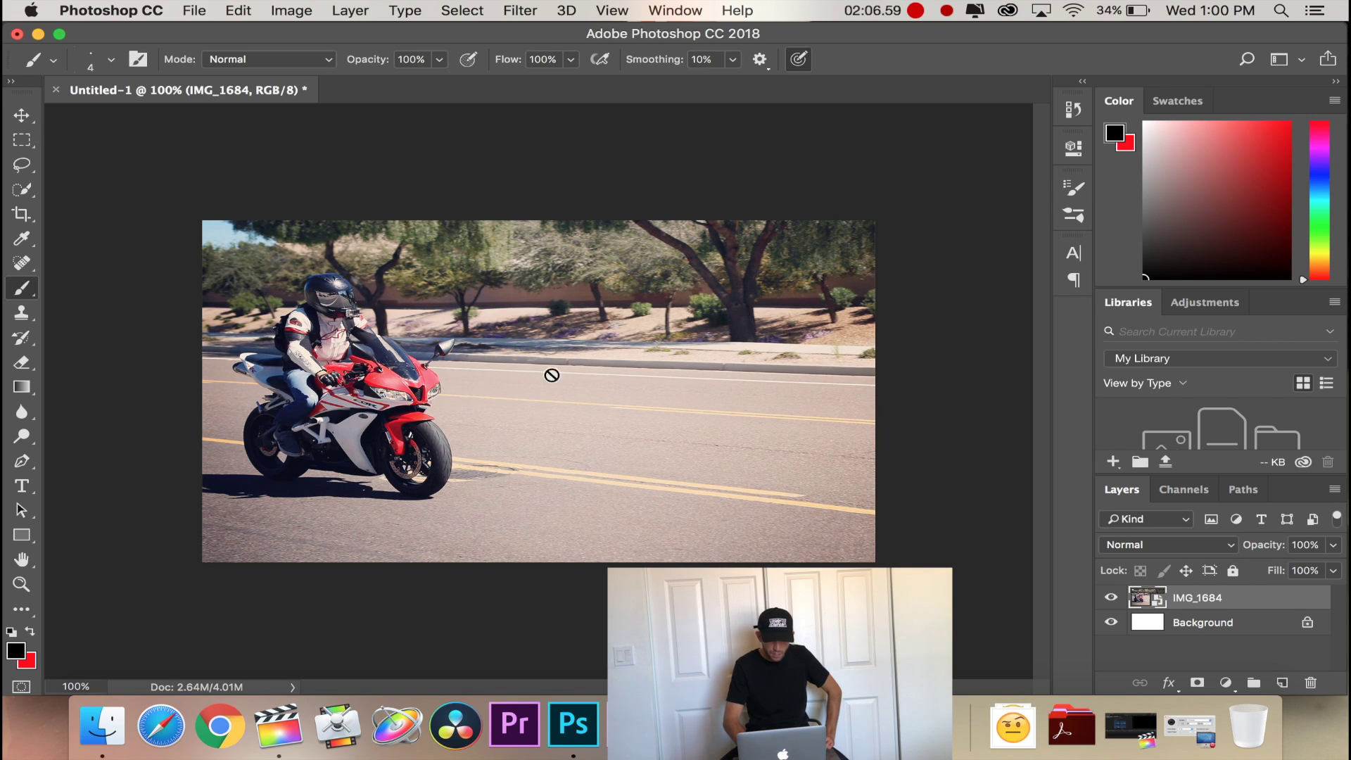
Rename the IMG_1684 photo layer as Main.
left_click(29, 115)
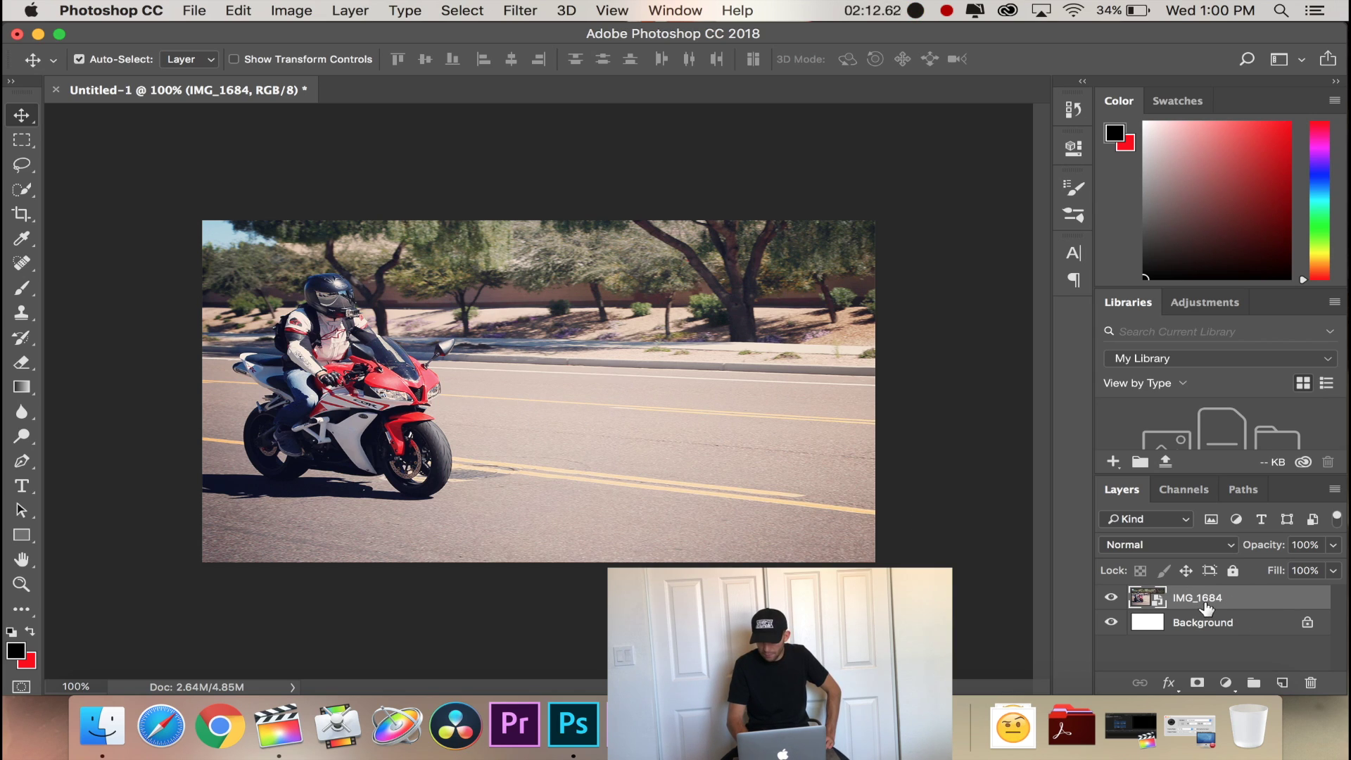
left_click(1230, 626)
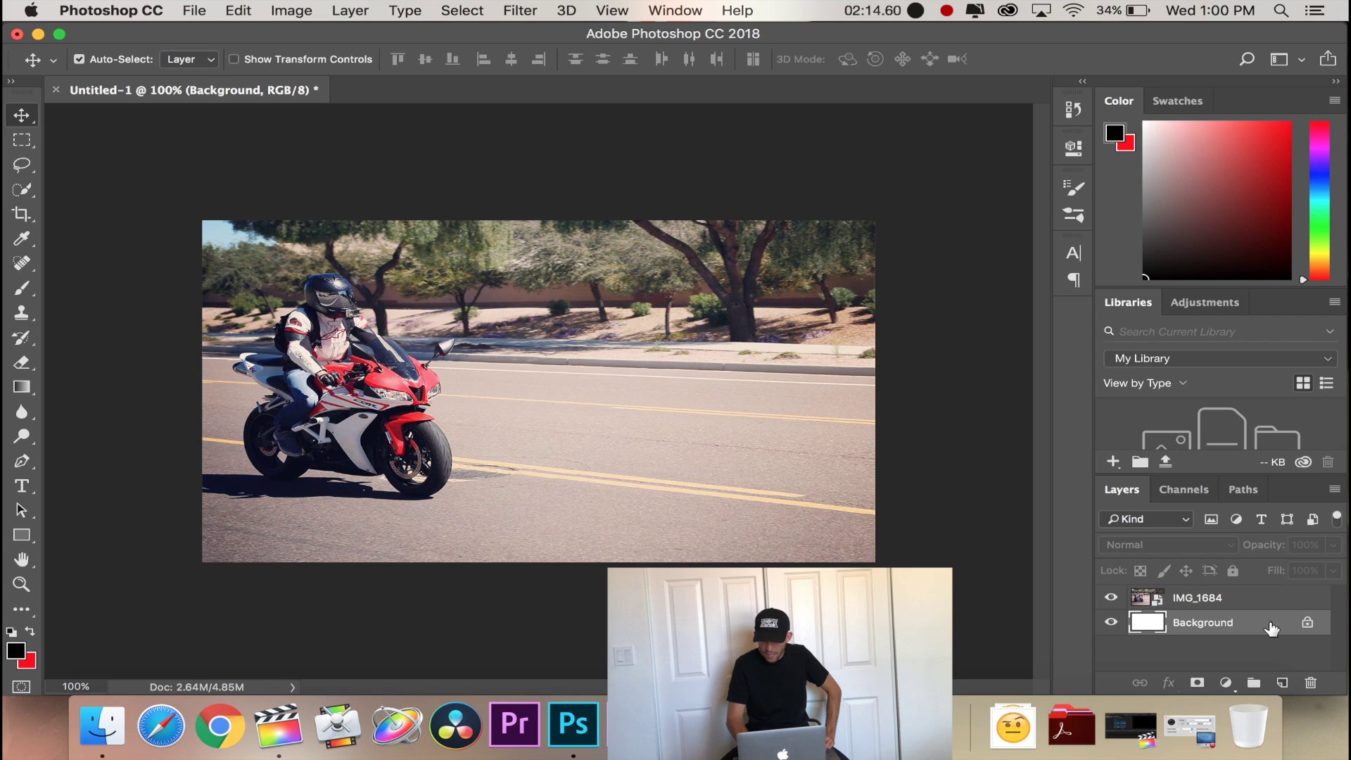
left_click(1241, 607)
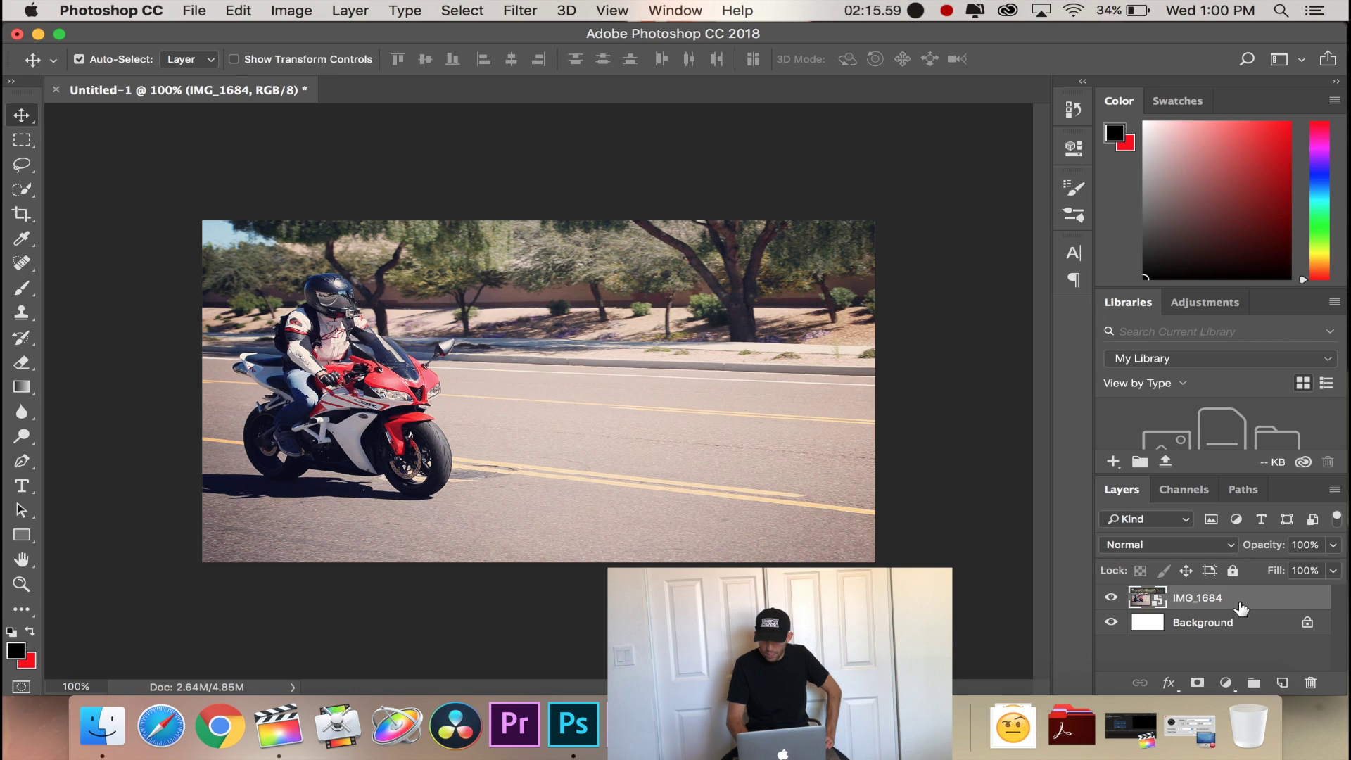
double_click(1197, 599)
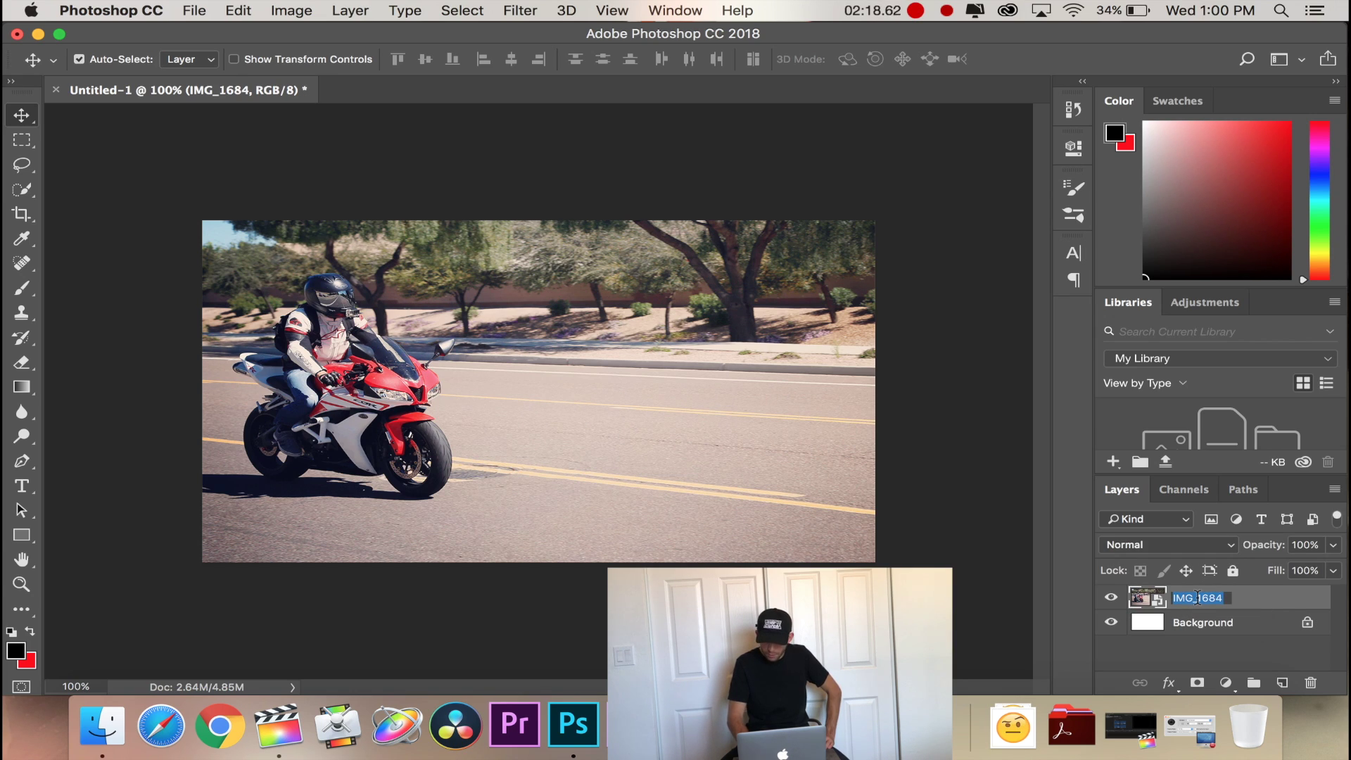
type("Main")
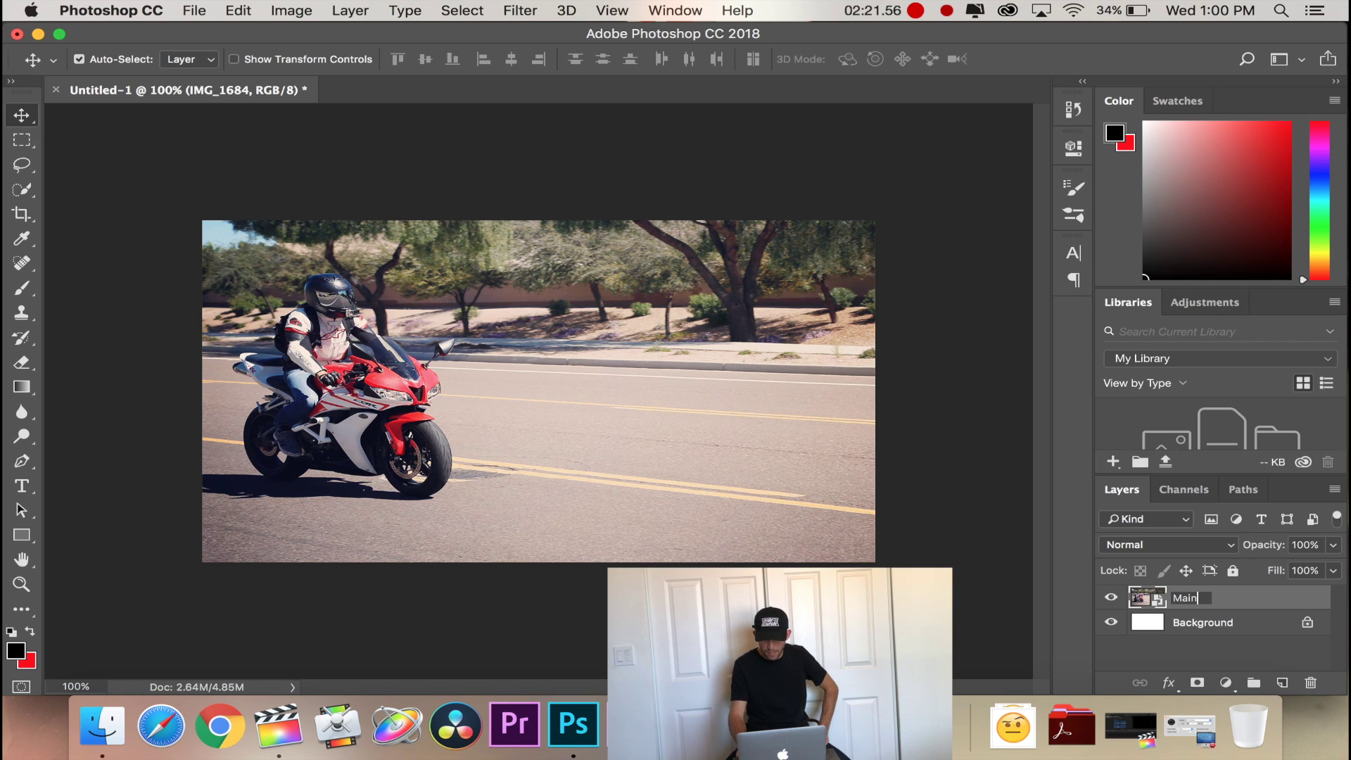
key("Return")
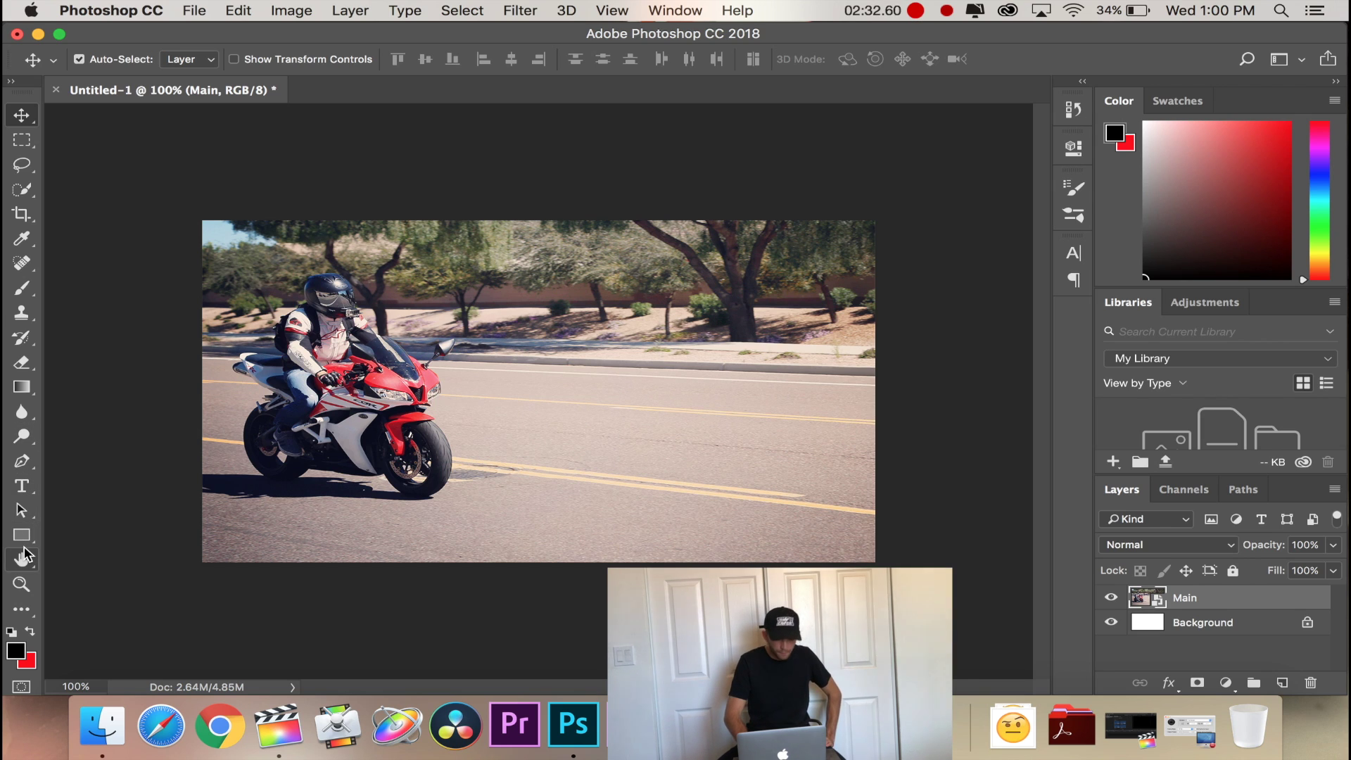
Activate the Pen tool in Path mode and enlarge the view of the motorcycle and rider.
left_click(21, 467)
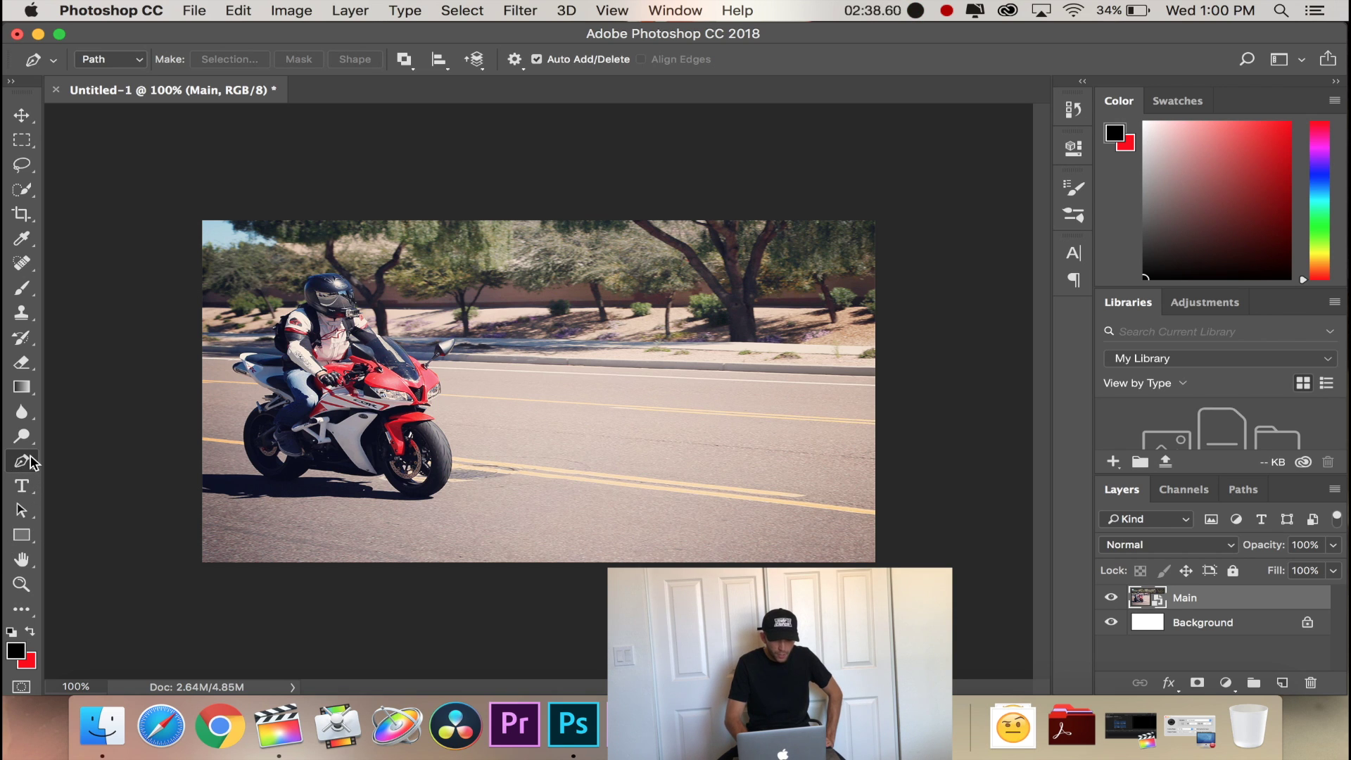
scroll(325, 396, "up", 5)
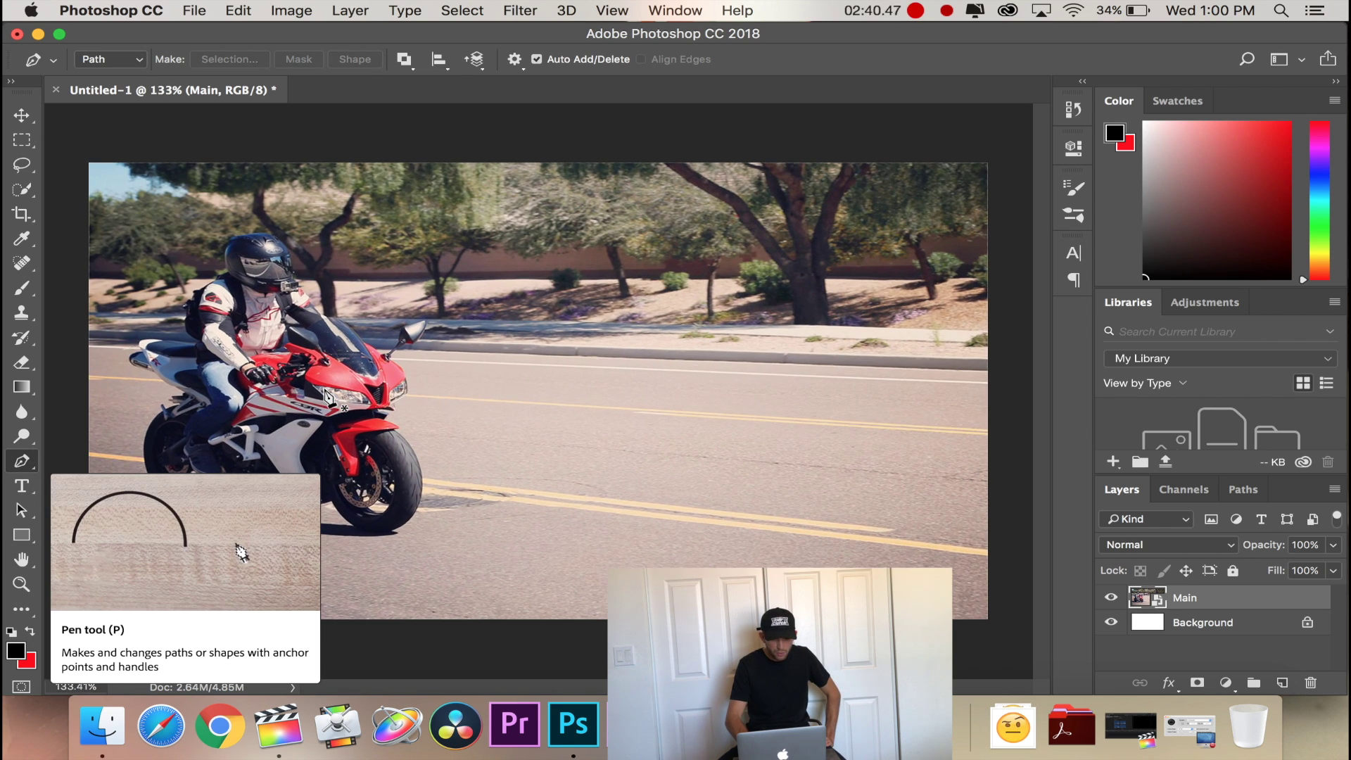
scroll(326, 397, "down", 3)
scroll(325, 396, "up", 3)
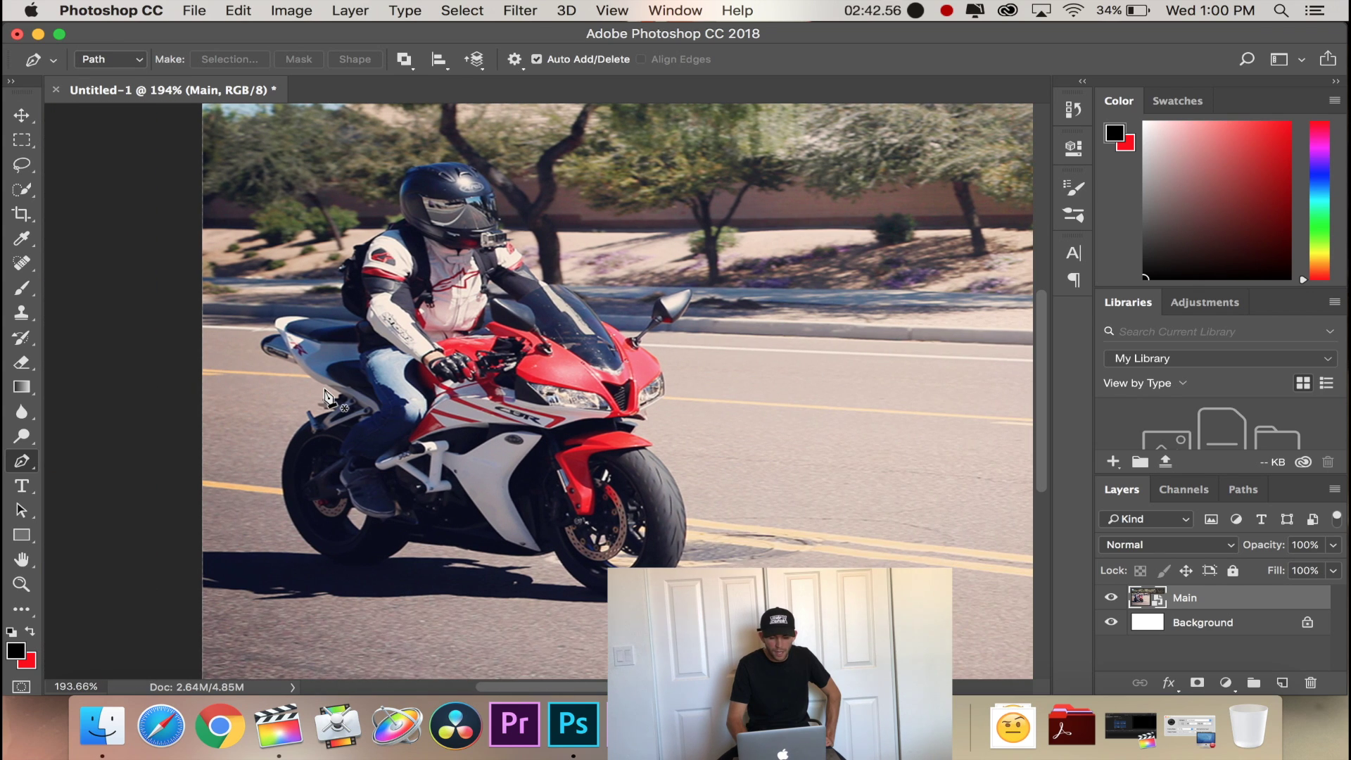
scroll(326, 396, "right", 3)
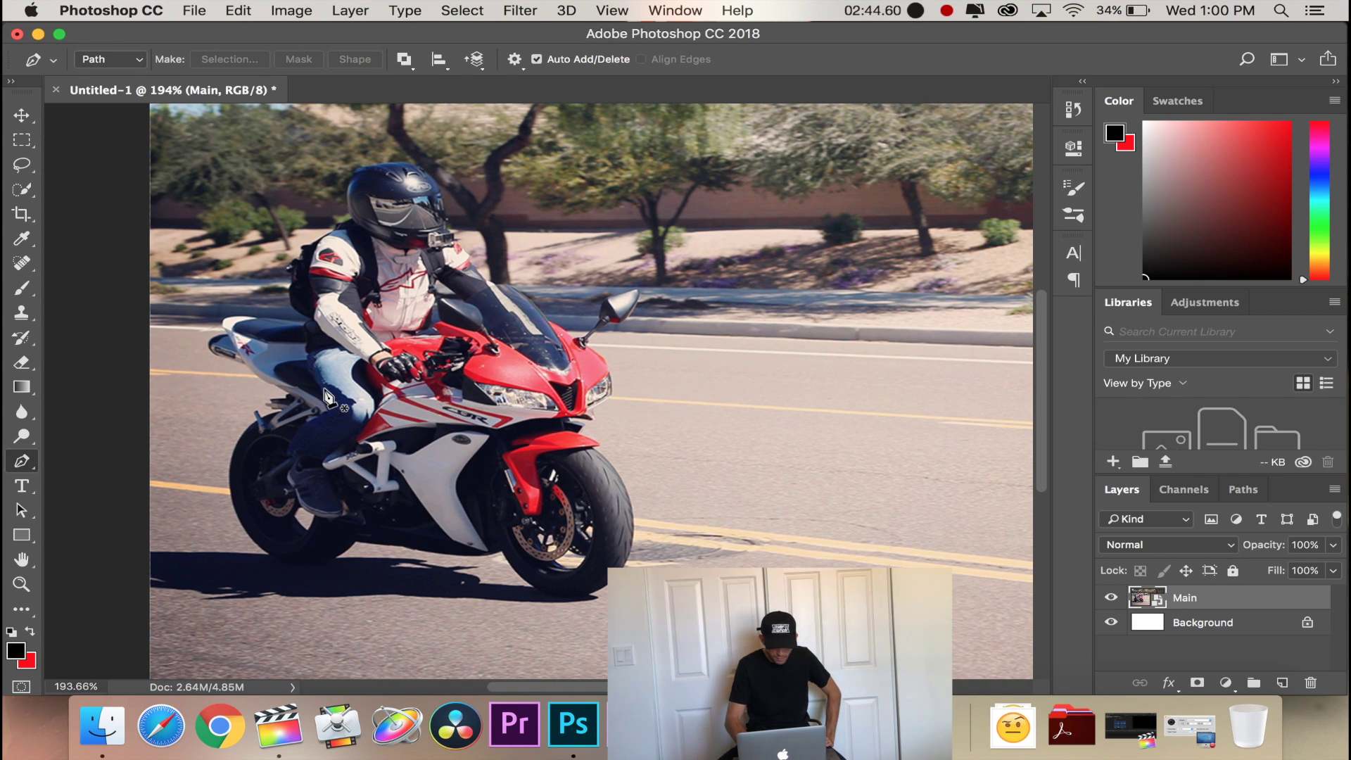
key("super+equal")
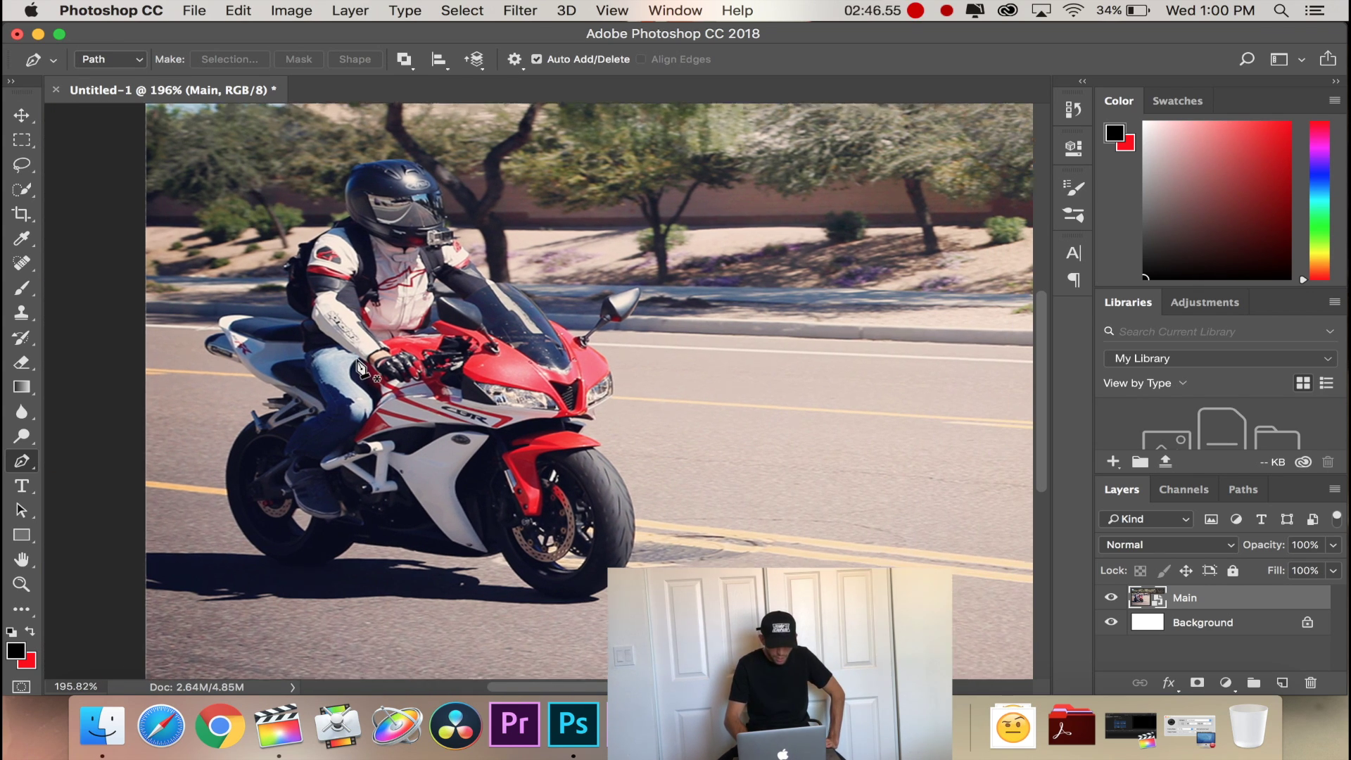
left_click(196, 10)
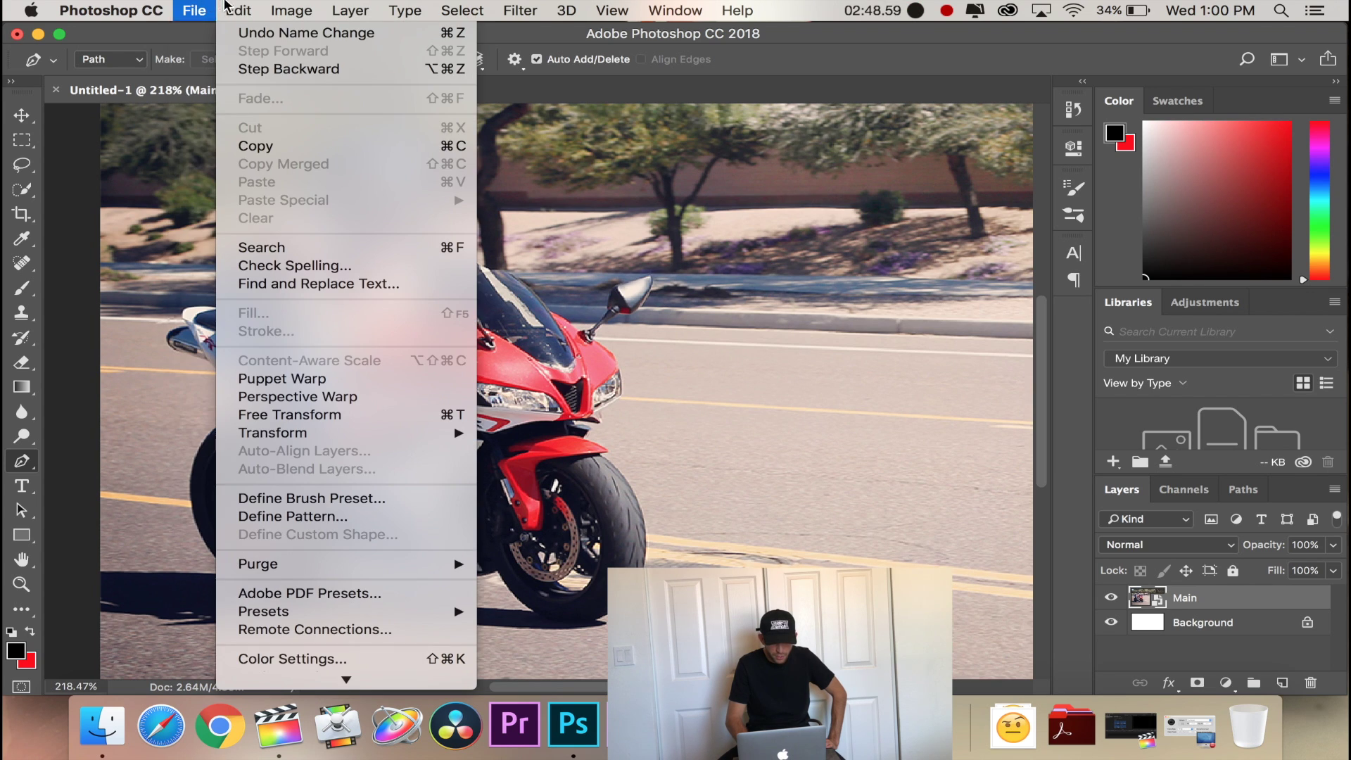
mouse_move(397, 7)
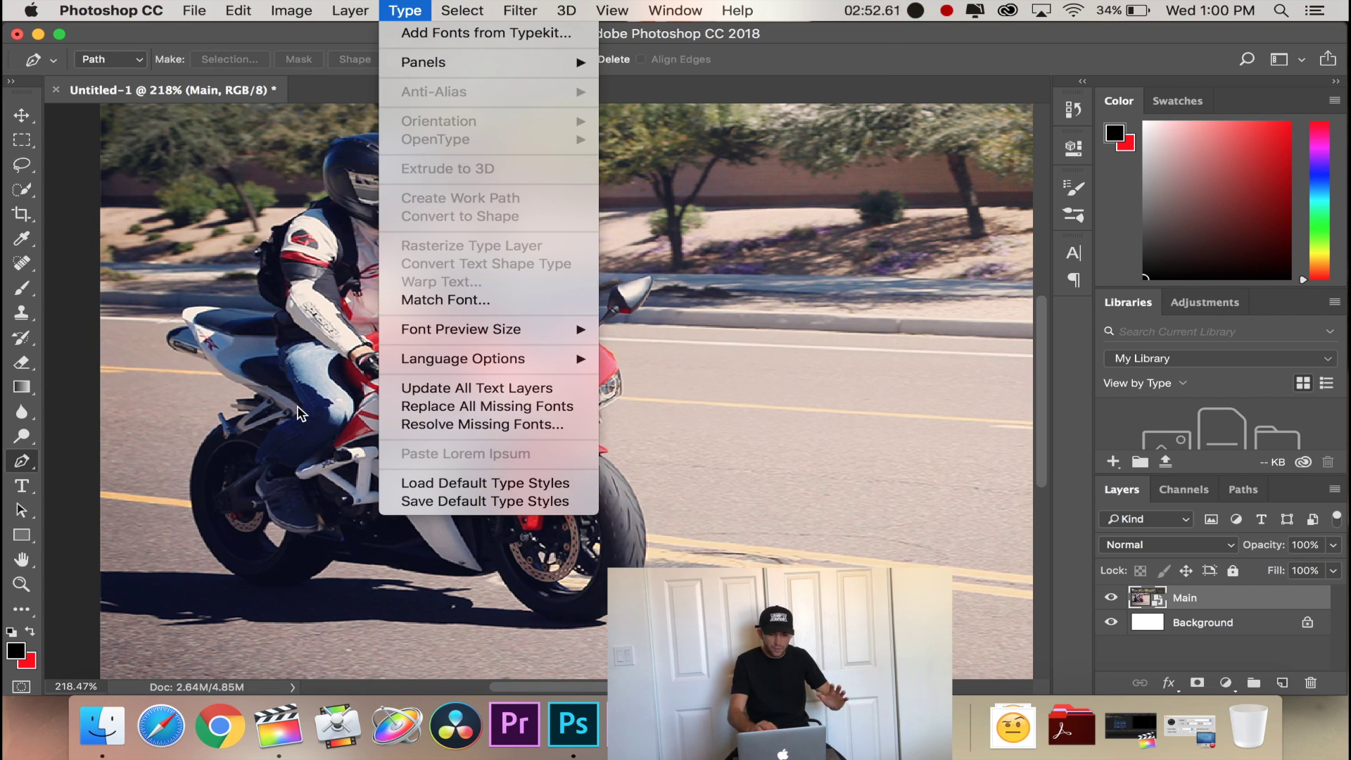
left_click(760, 367)
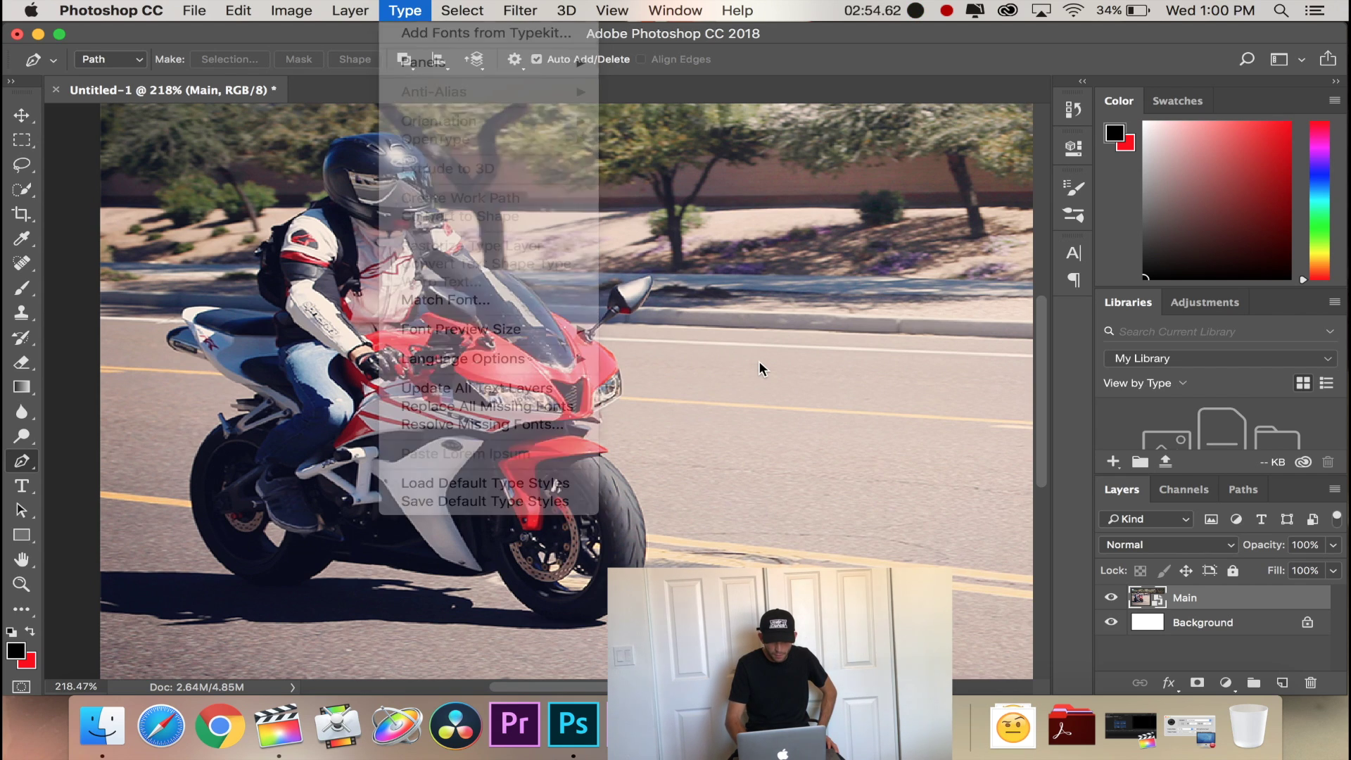
Start the path behind the front tyre and trace the lower edge of the motorcycle's fairing to the rear tyre.
scroll(679, 398, "up", 3)
scroll(674, 398, "up", 5)
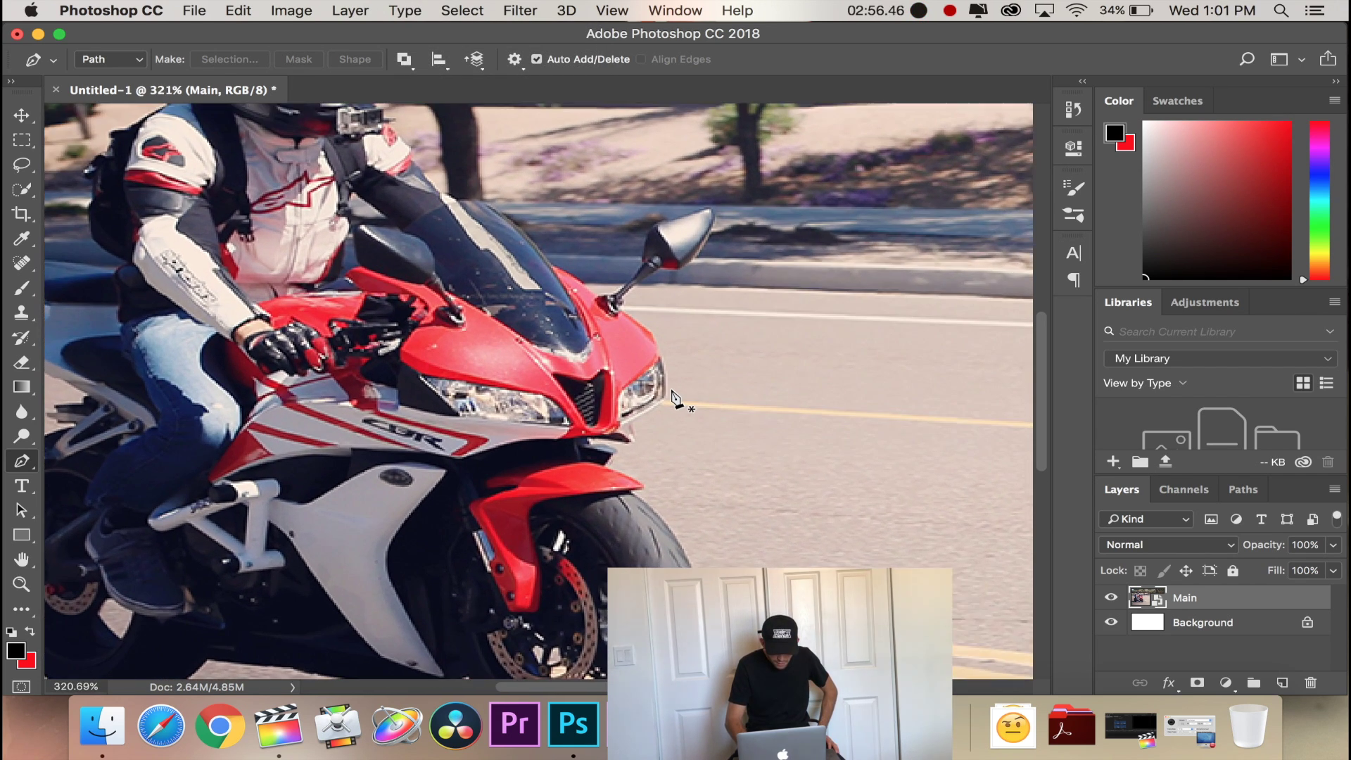
scroll(674, 399, "down", 2)
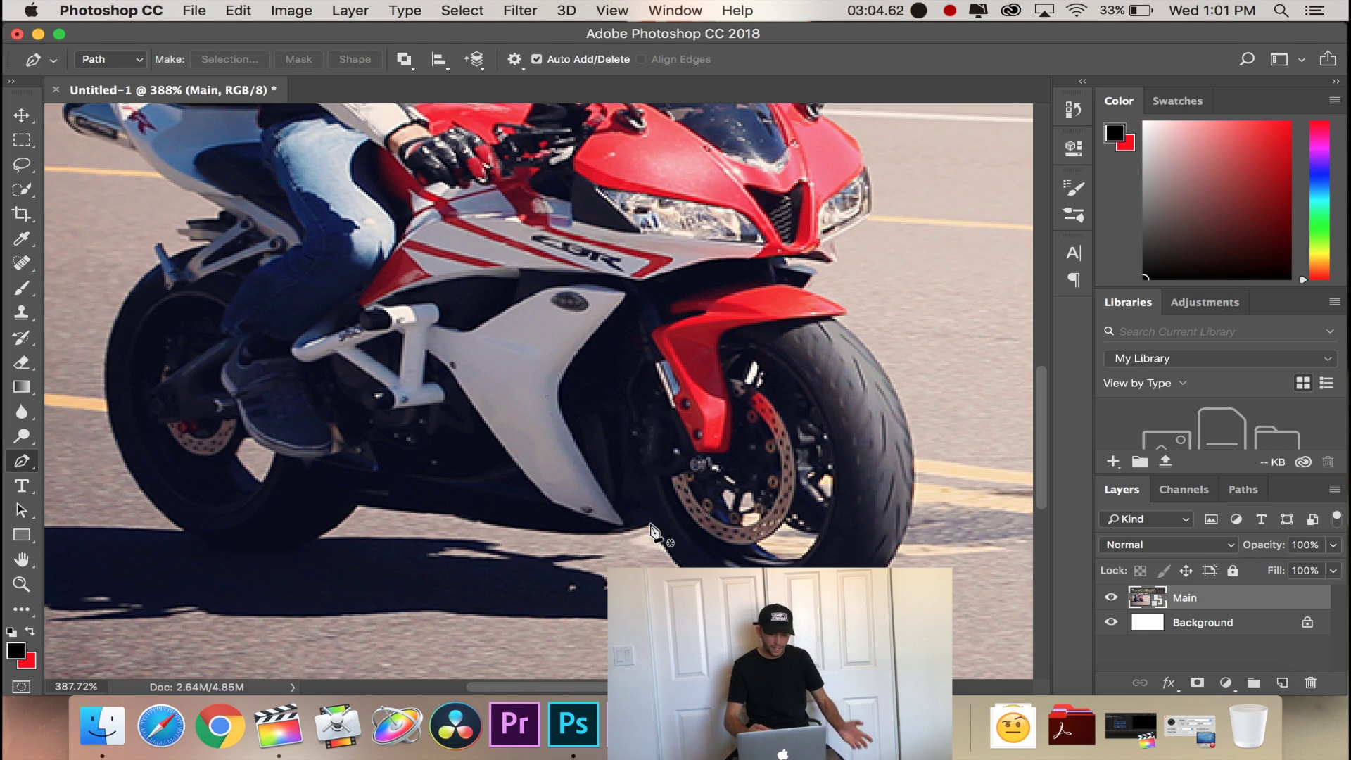
left_click(648, 523)
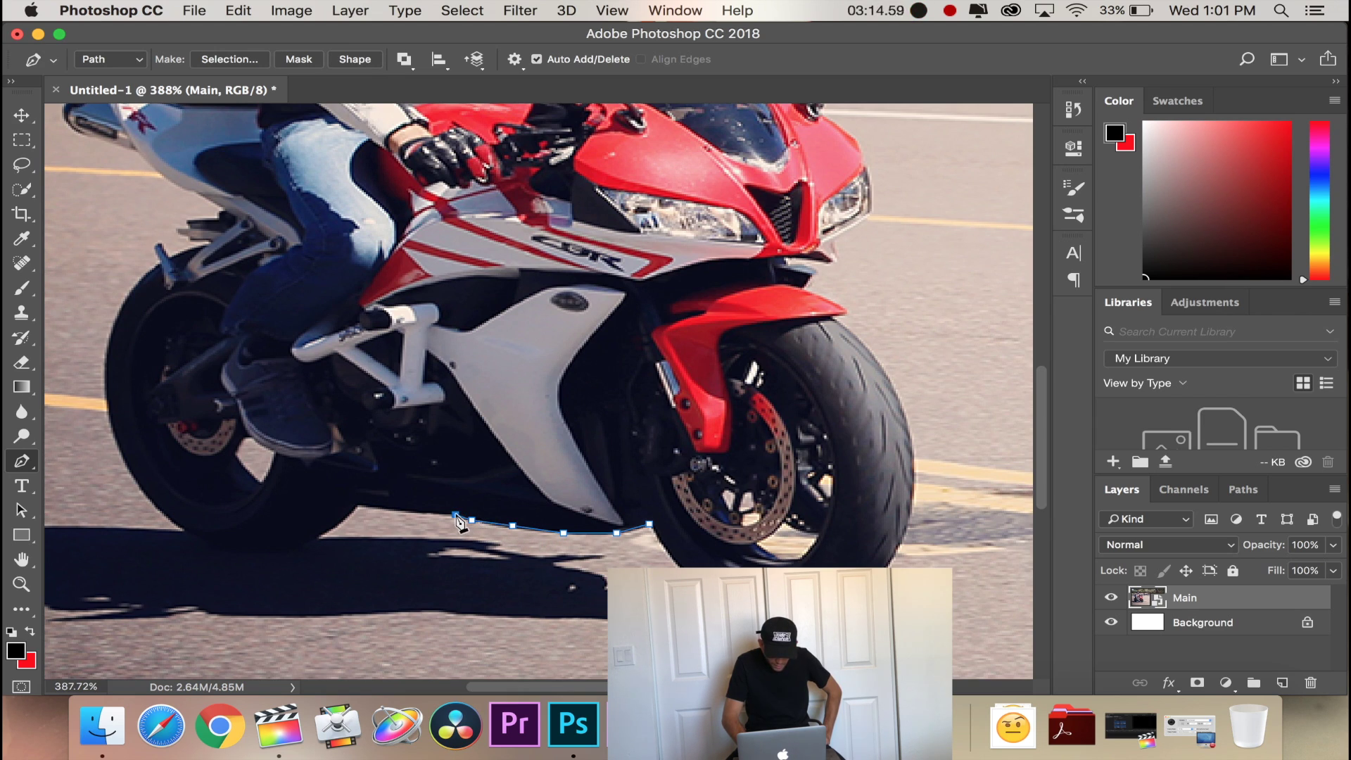
left_click(432, 510)
left_click(402, 508)
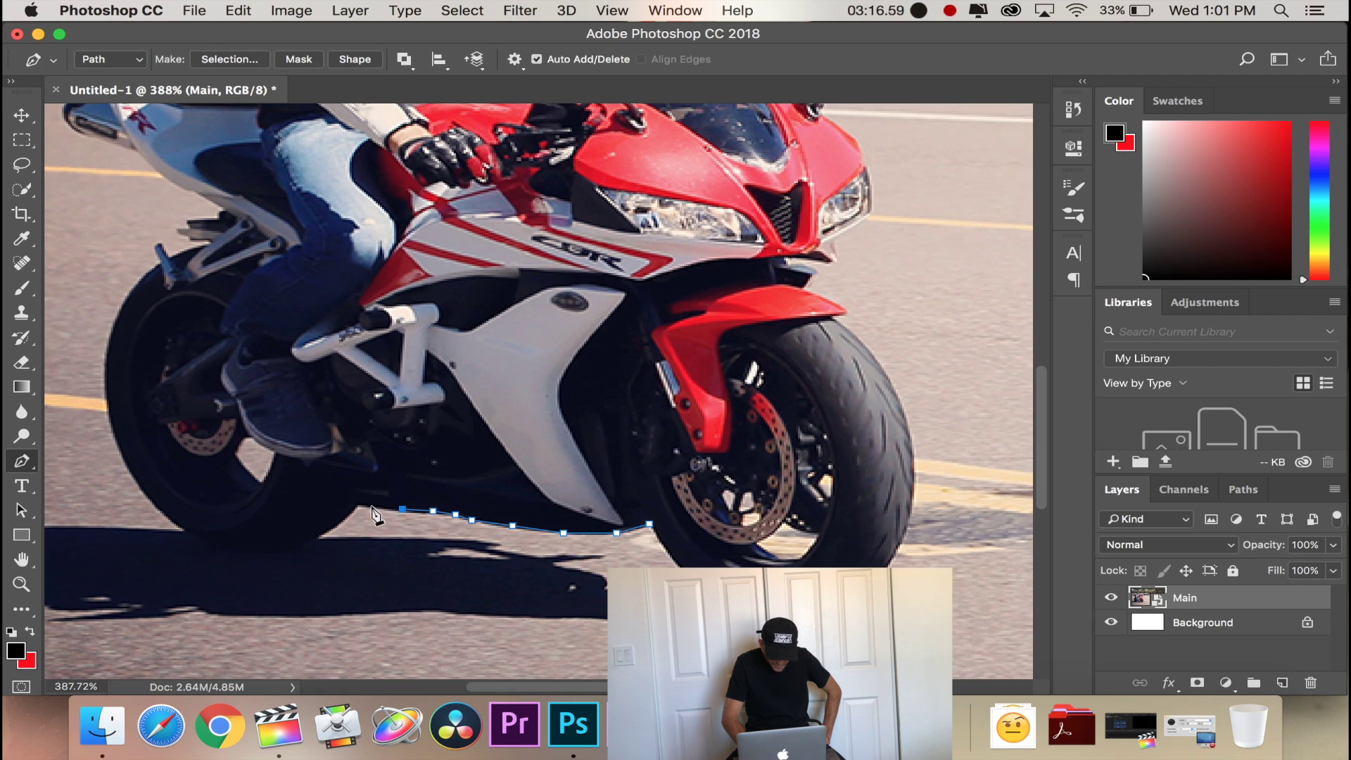
left_click(358, 505)
left_click_drag(360, 508, 468, 478)
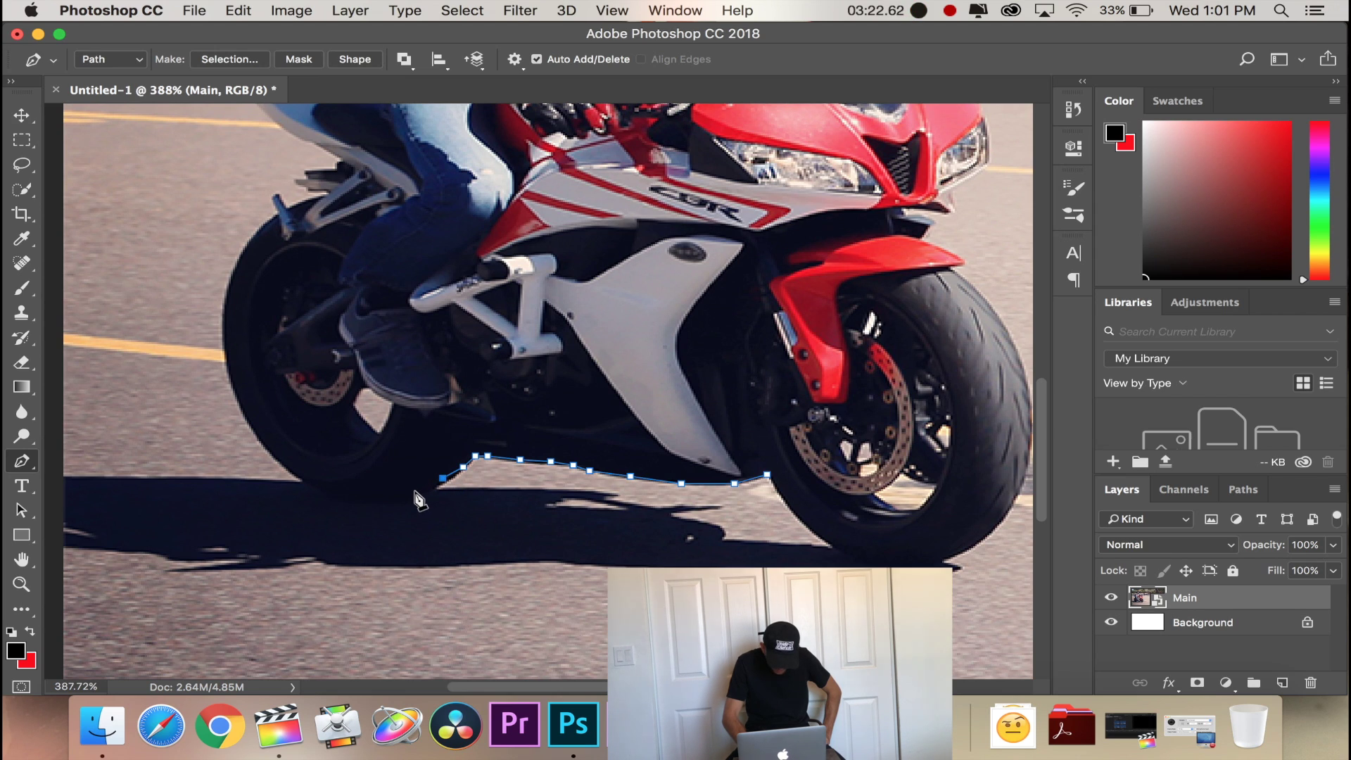
Undo the last anchor point and continue the path around the bottom of the rear tyre.
key("super+z")
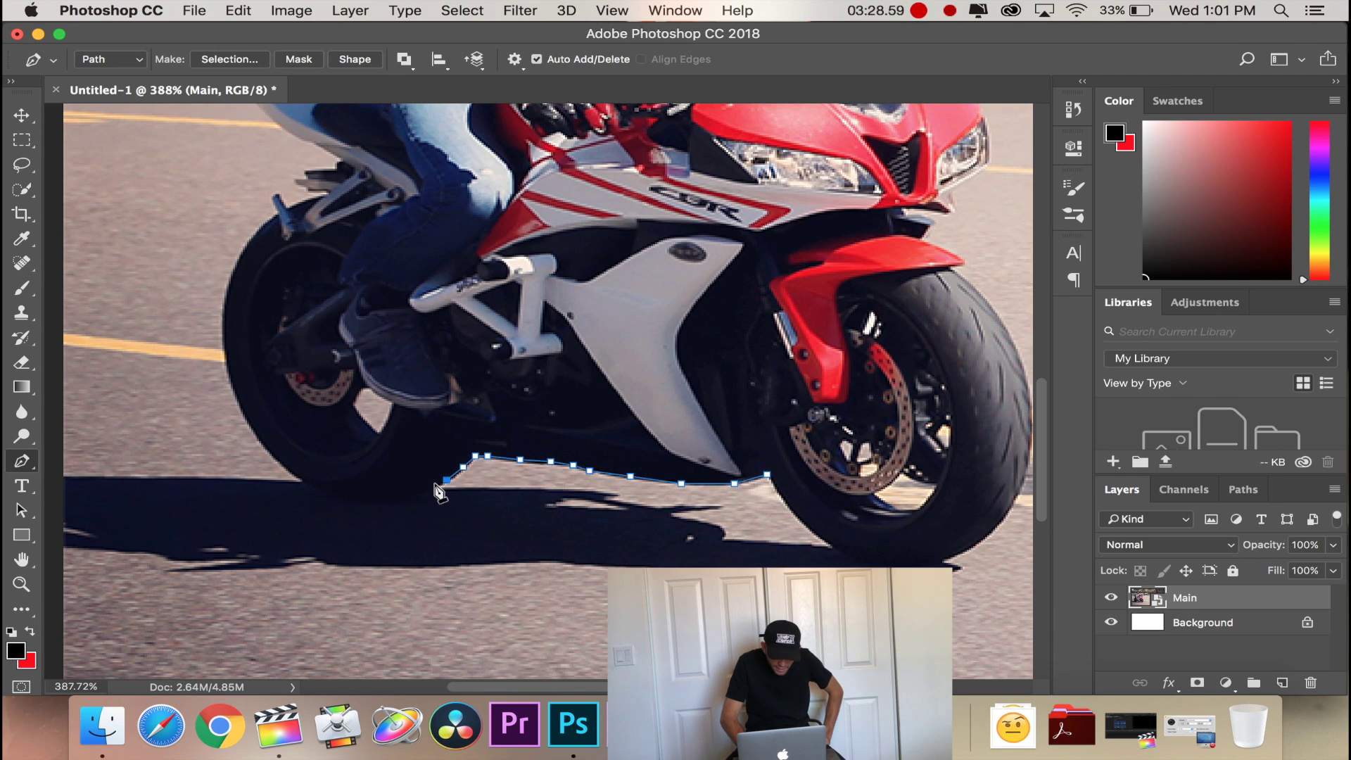
left_click(402, 501)
left_click(377, 504)
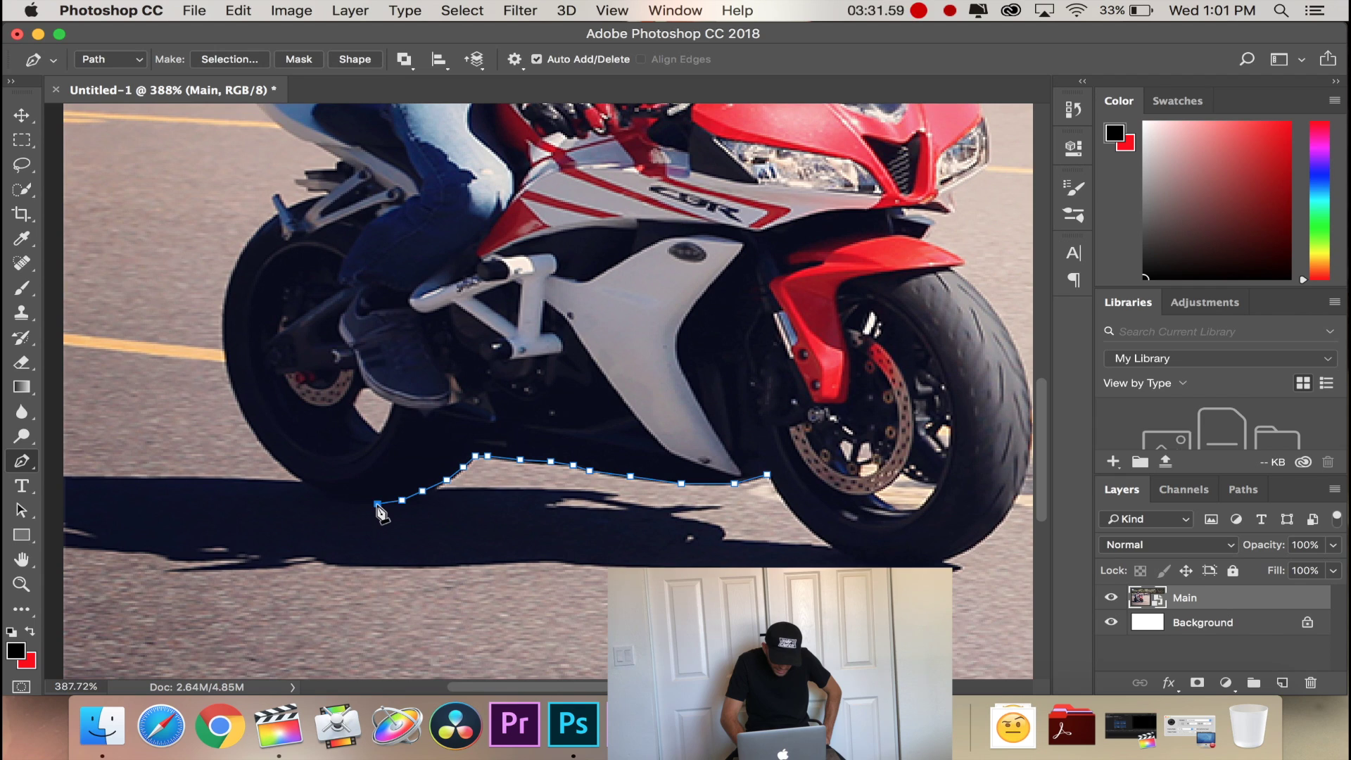
left_click(336, 498)
left_click(322, 491)
left_click(307, 483)
left_click(299, 476)
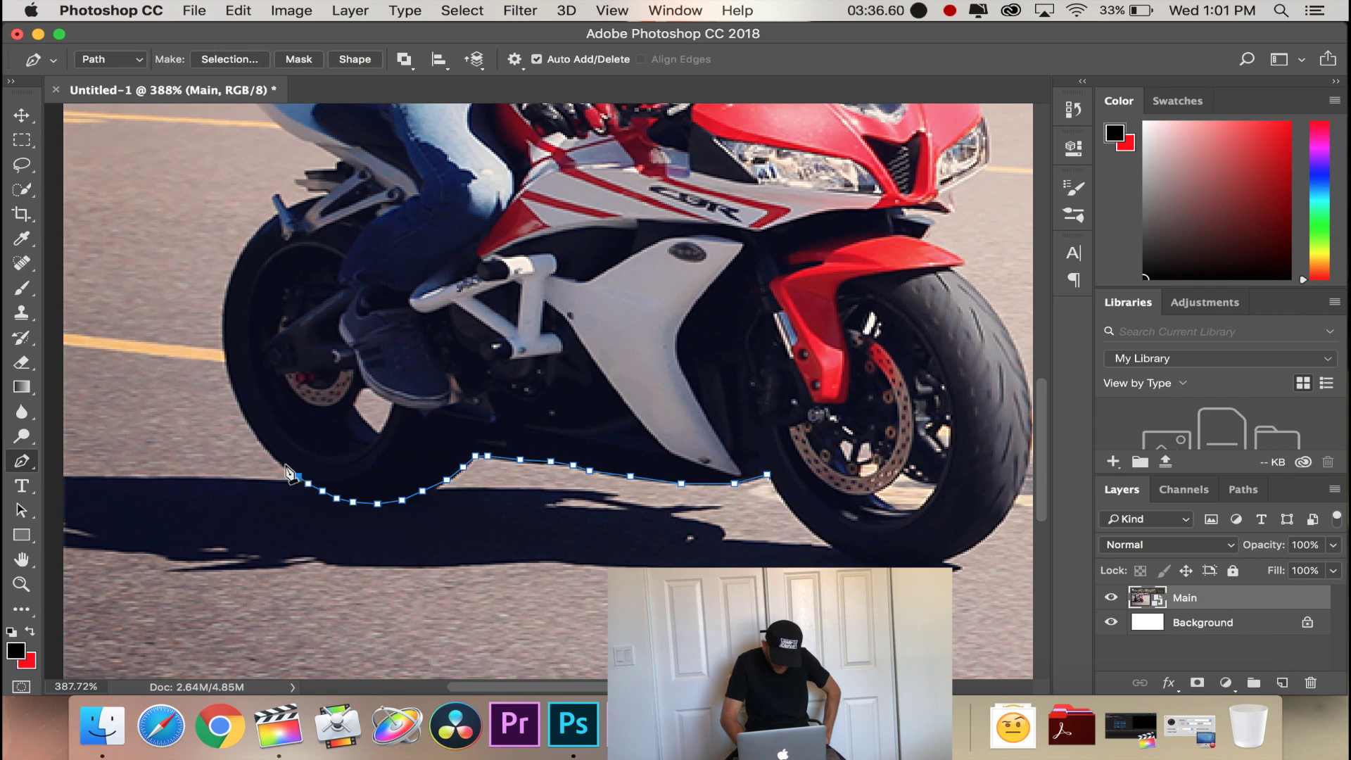
Trace the path up the back edge of the rear tyre to its upper curve.
left_click(272, 451)
left_click(250, 424)
left_click(237, 399)
left_click(223, 346)
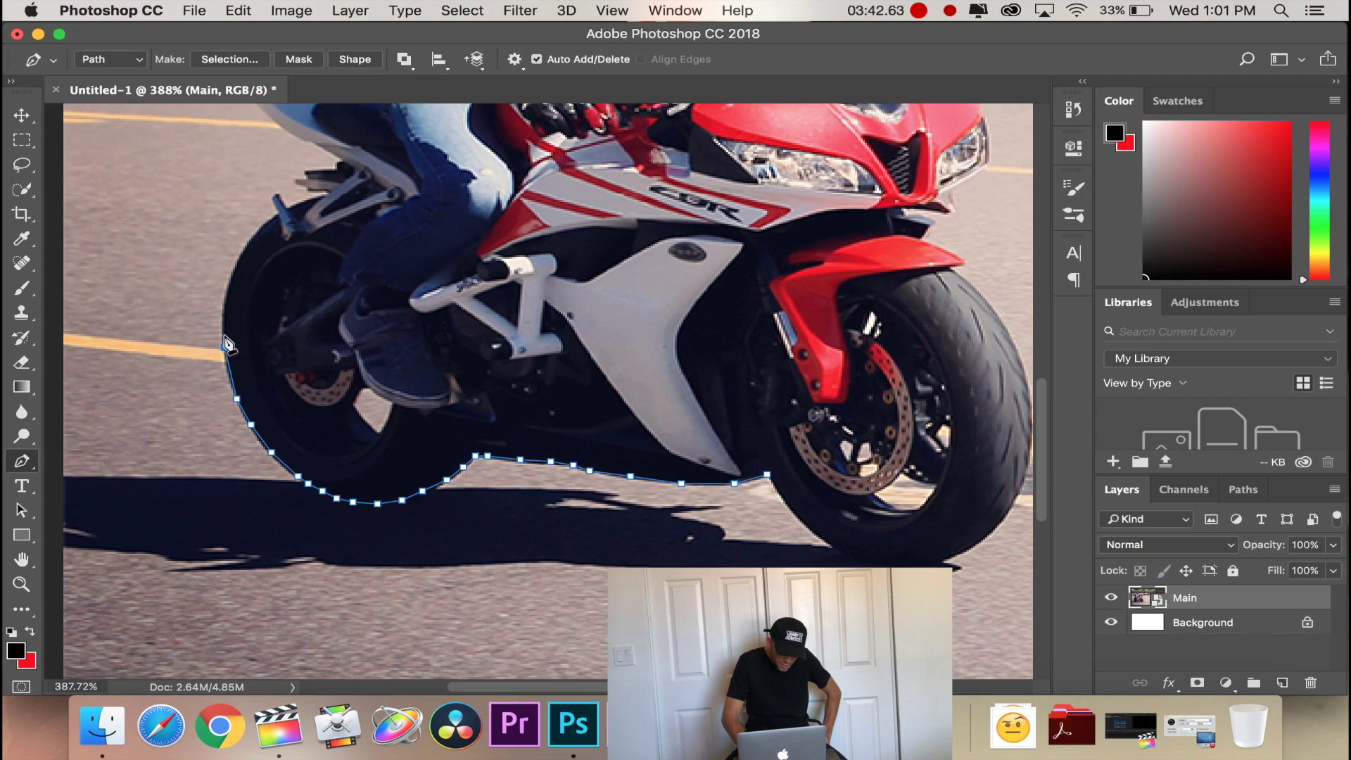
left_click(223, 330)
left_click(227, 299)
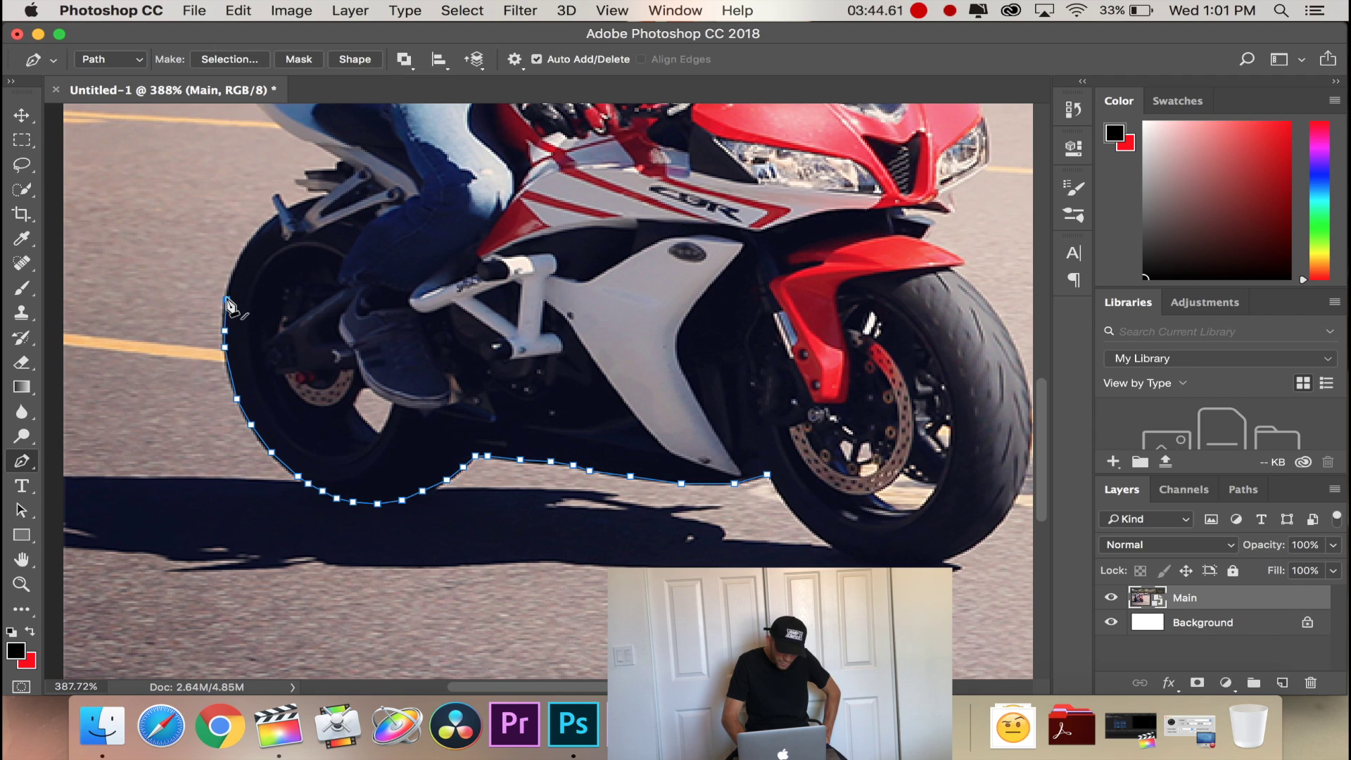
left_click(235, 268)
left_click(245, 243)
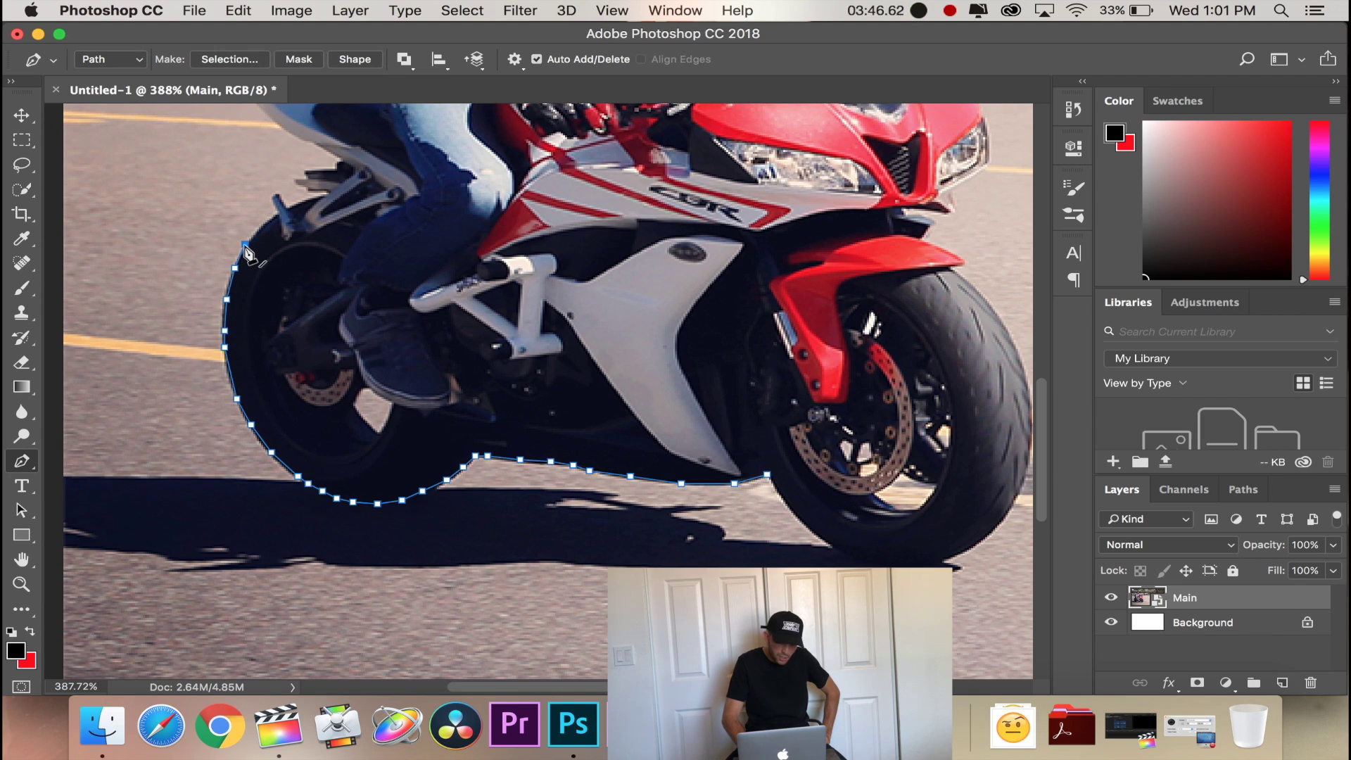
left_click(263, 224)
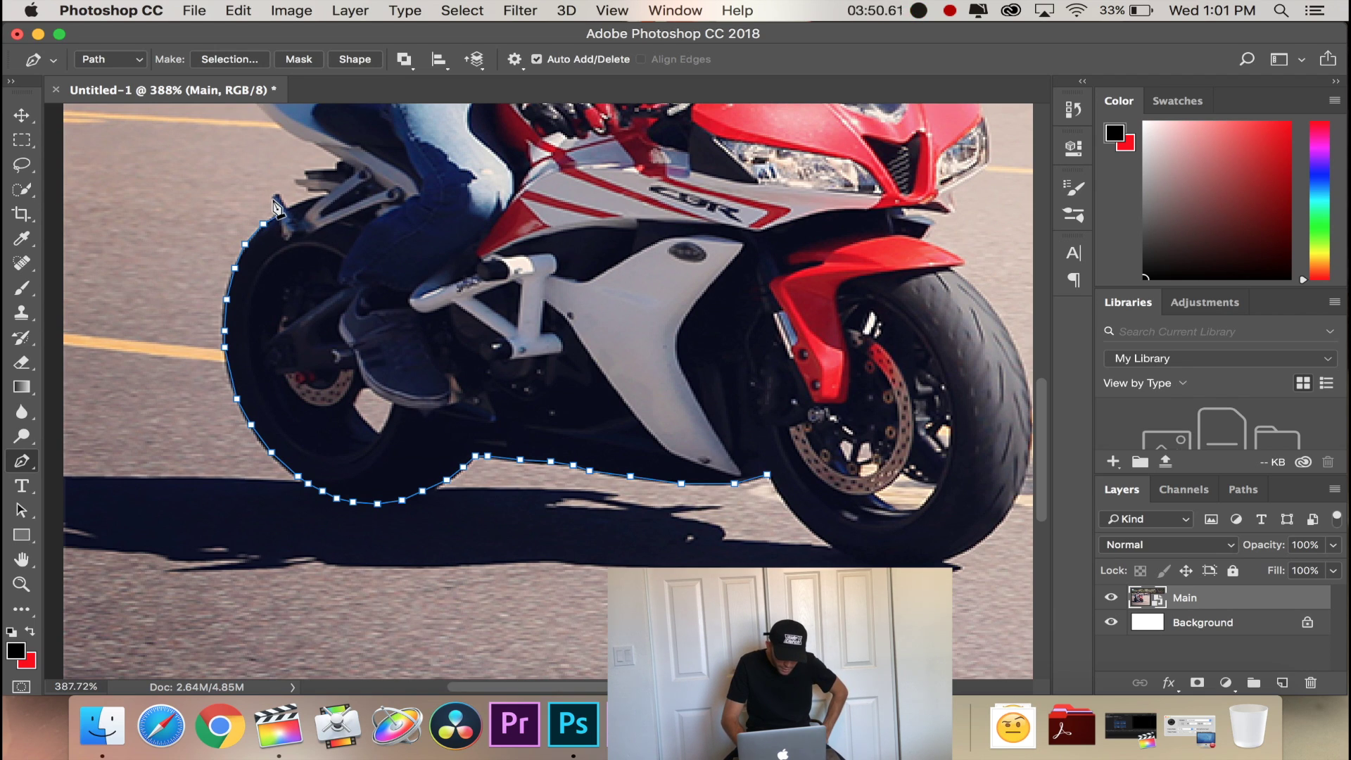
Outline the small brackets protruding above the rear tyre, bringing the path up to the underside of the tail.
left_click(276, 199)
left_click(290, 207)
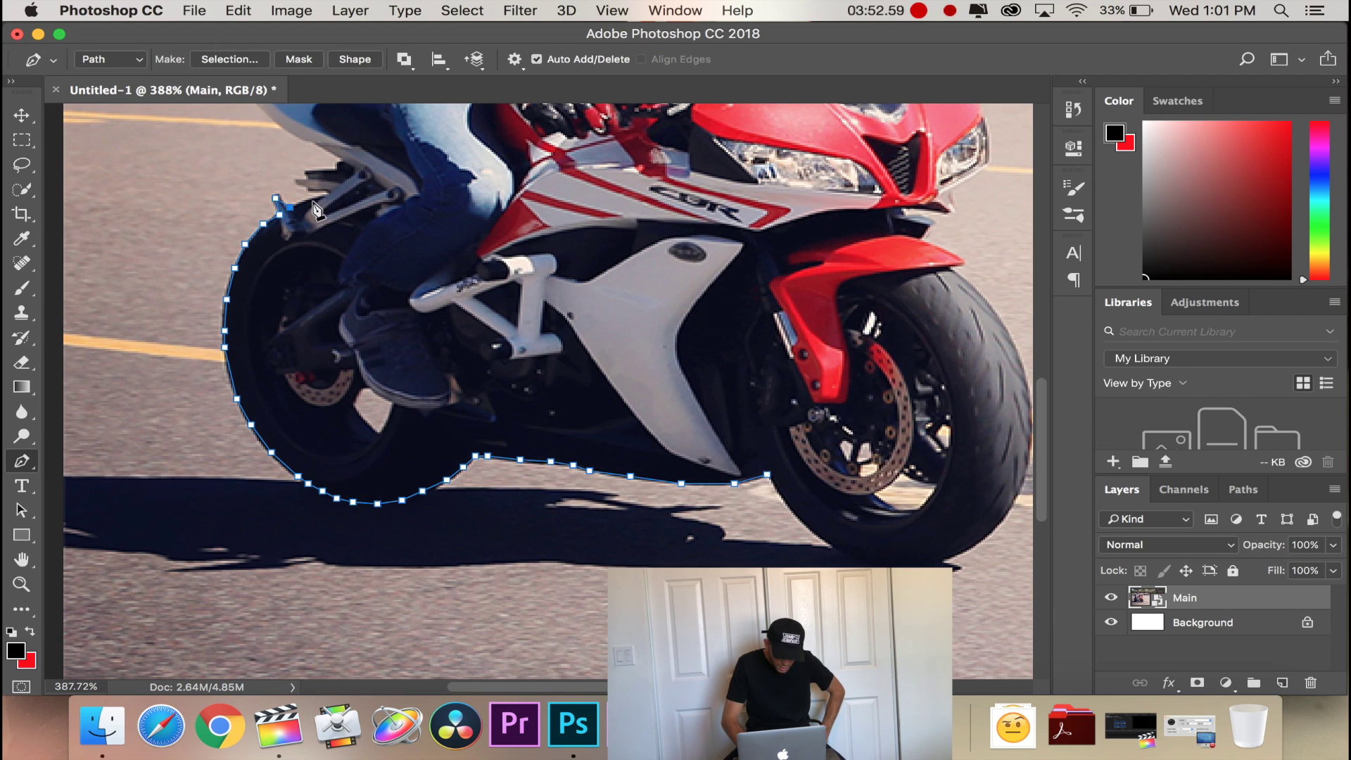
left_click(313, 200)
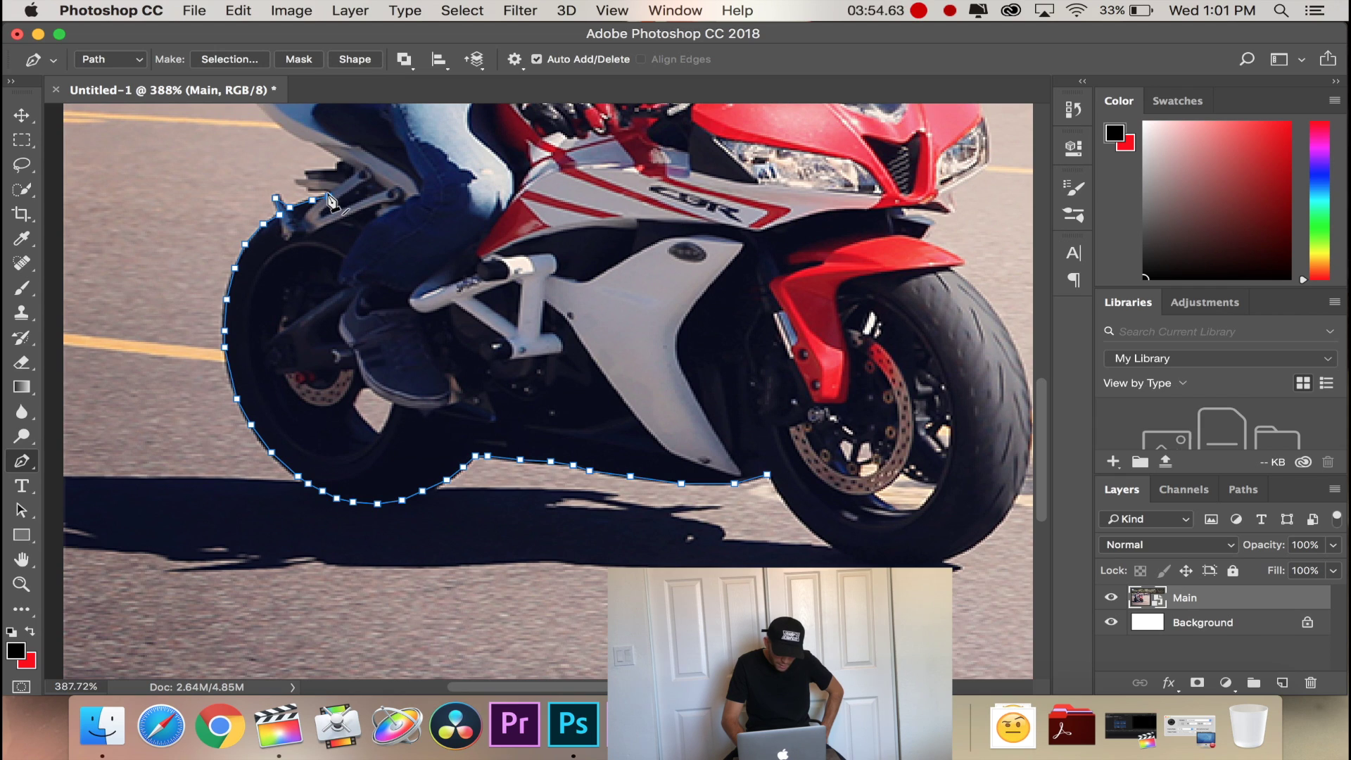
left_click_drag(326, 192, 299, 182)
left_click(335, 173)
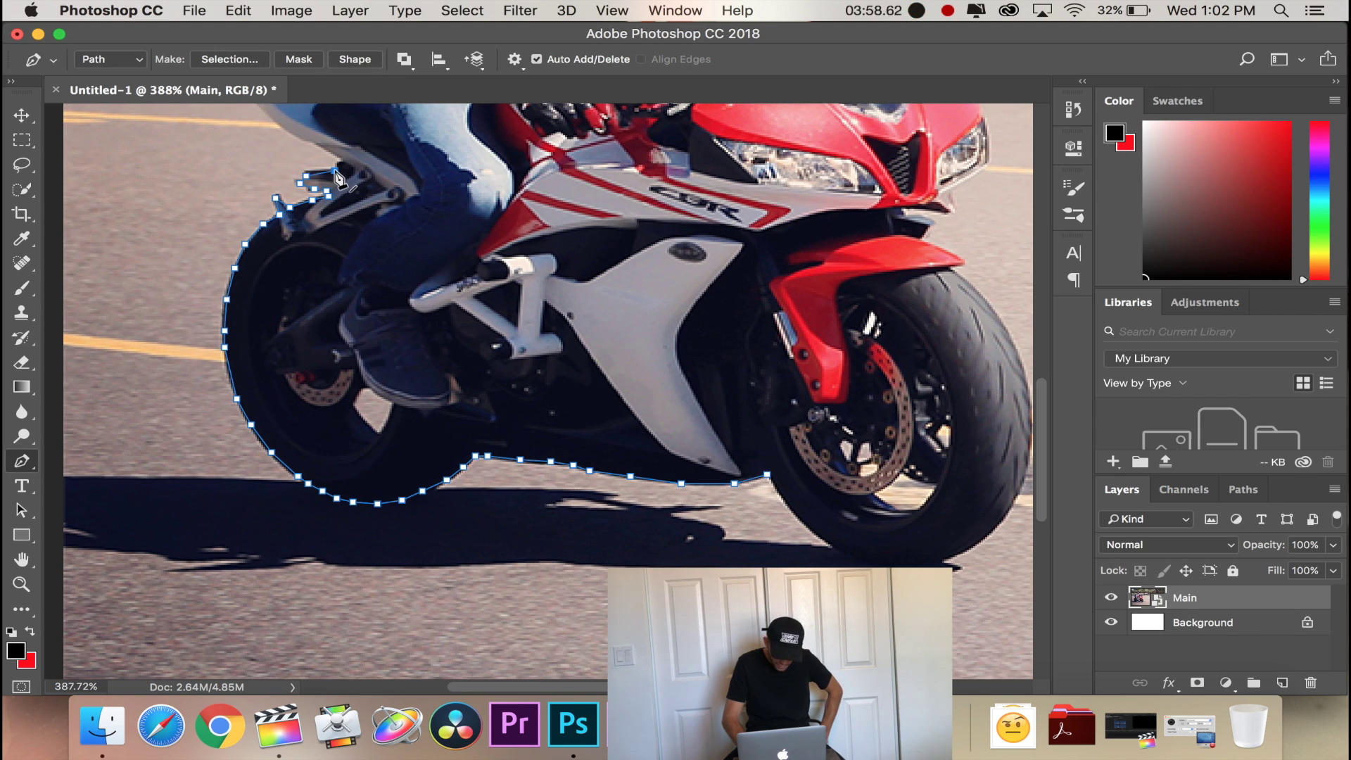
left_click(331, 151)
Trace the underside of the white tail and the exhaust's lower edge around to the exhaust tip.
scroll(335, 158, "left", 7)
scroll(335, 159, "up", 5)
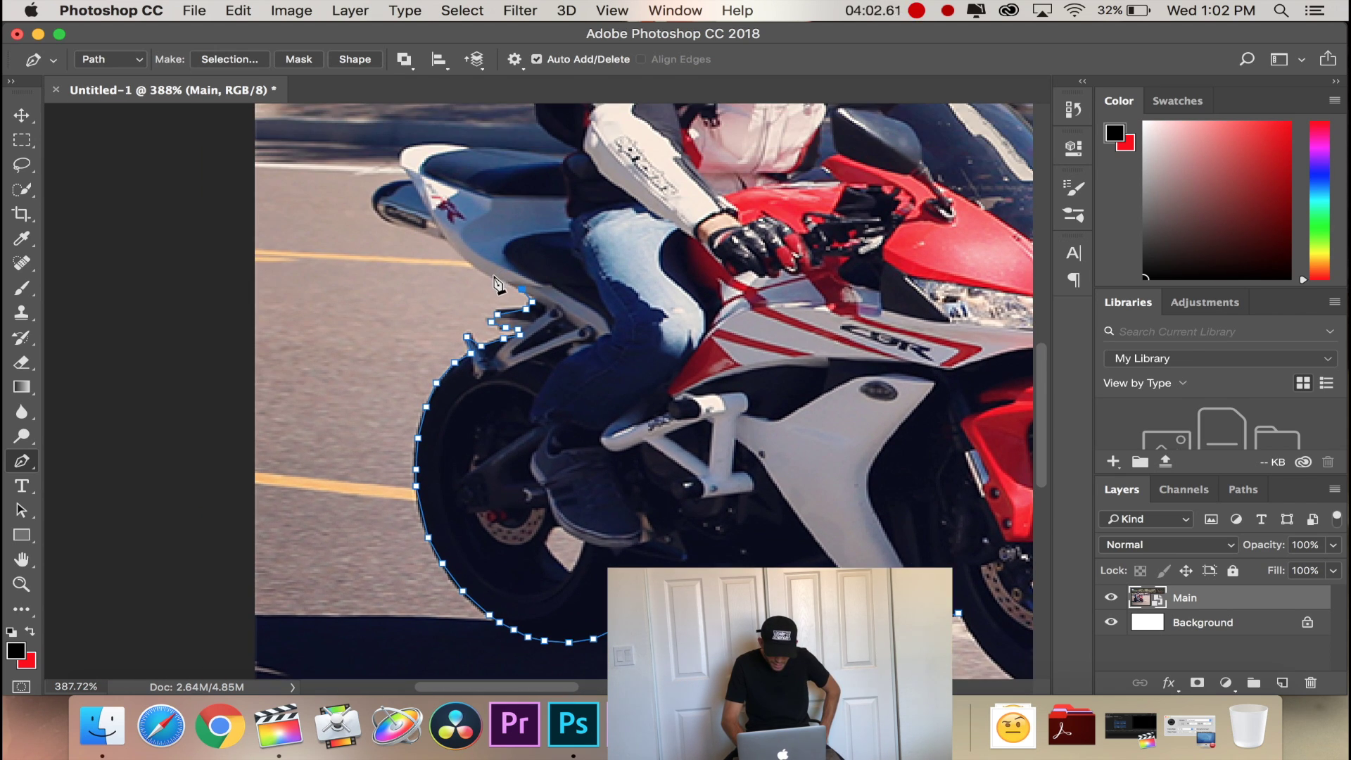
left_click(470, 261)
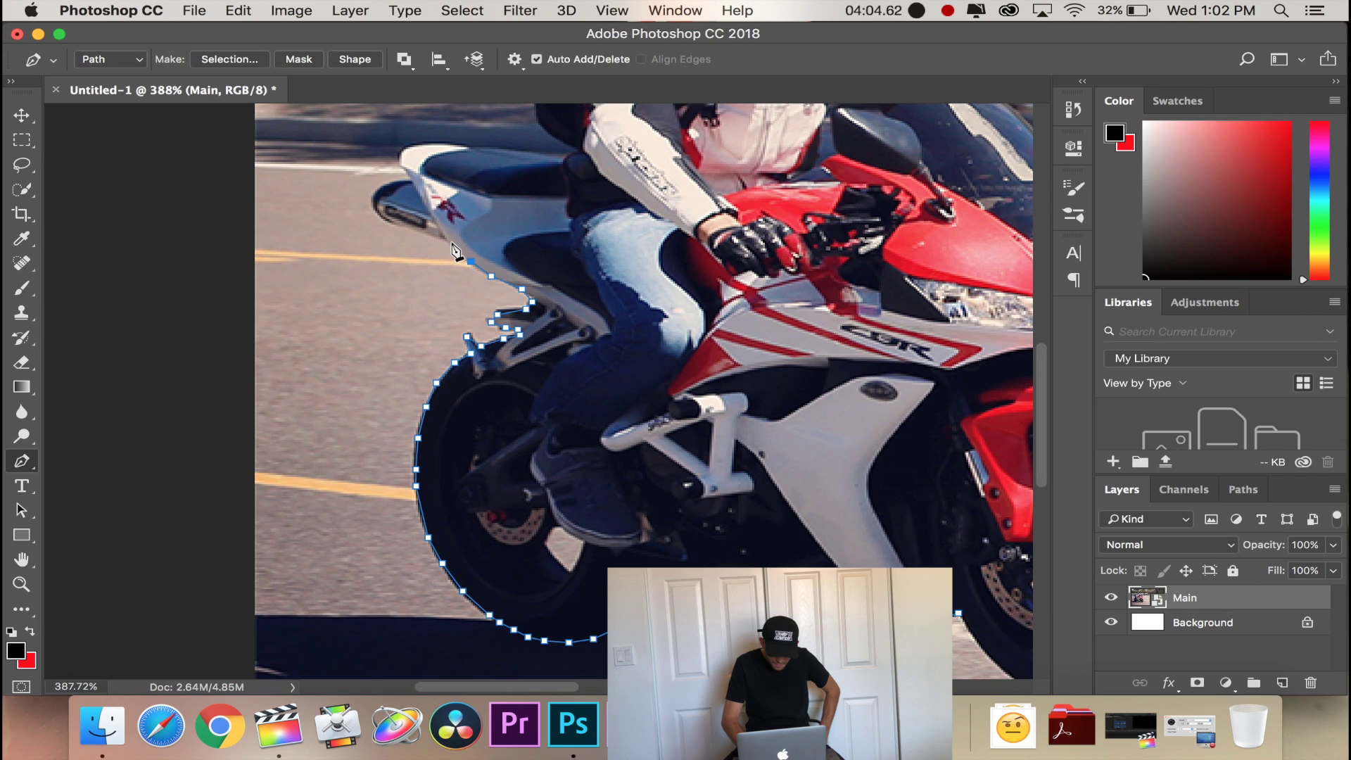
left_click(436, 236)
left_click(412, 230)
left_click(390, 222)
left_click(380, 216)
left_click(373, 199)
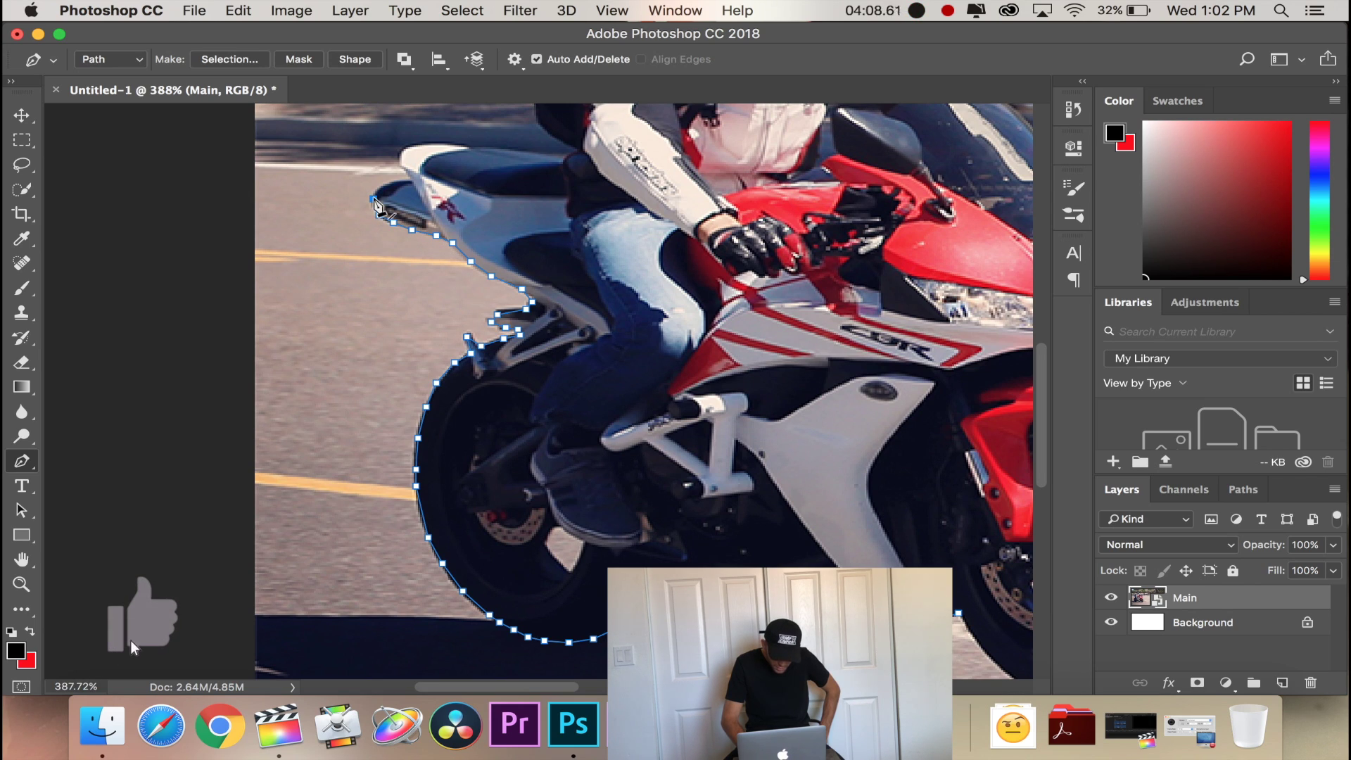
Continue the path over the exhaust's upper edge and around the tail tip onto the top of the seat.
left_click(381, 188)
left_click(402, 182)
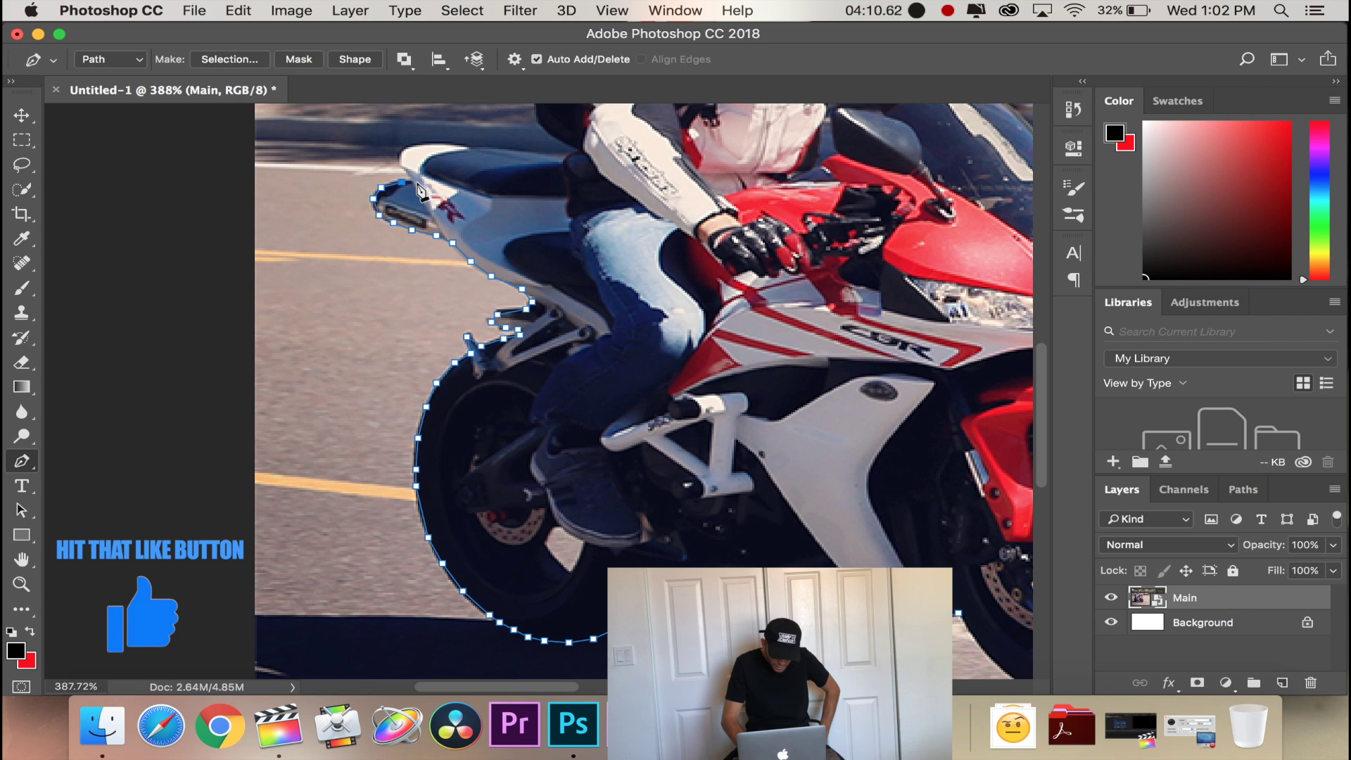
left_click(411, 180)
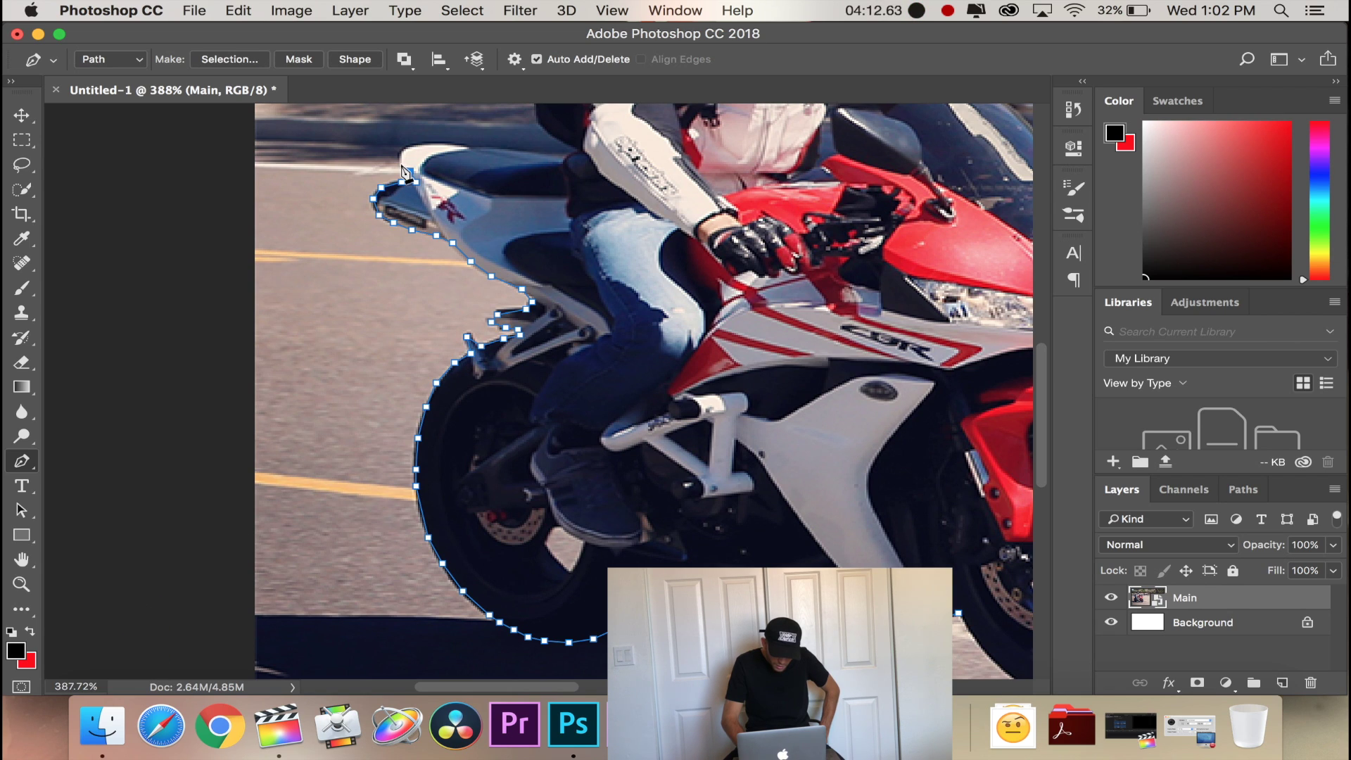
left_click(402, 156)
scroll(394, 176, "up", 3)
scroll(394, 176, "right", 3)
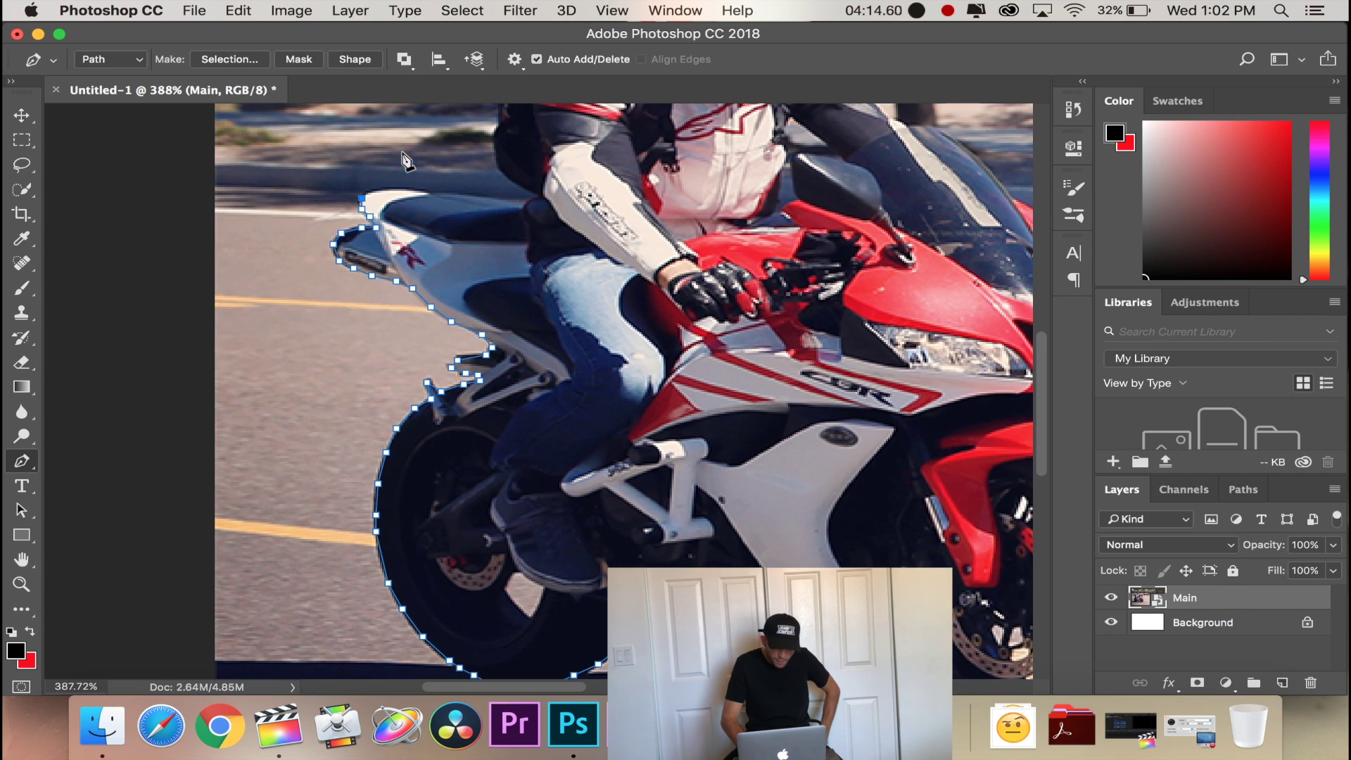
left_click(376, 191)
left_click(396, 191)
left_click(433, 195)
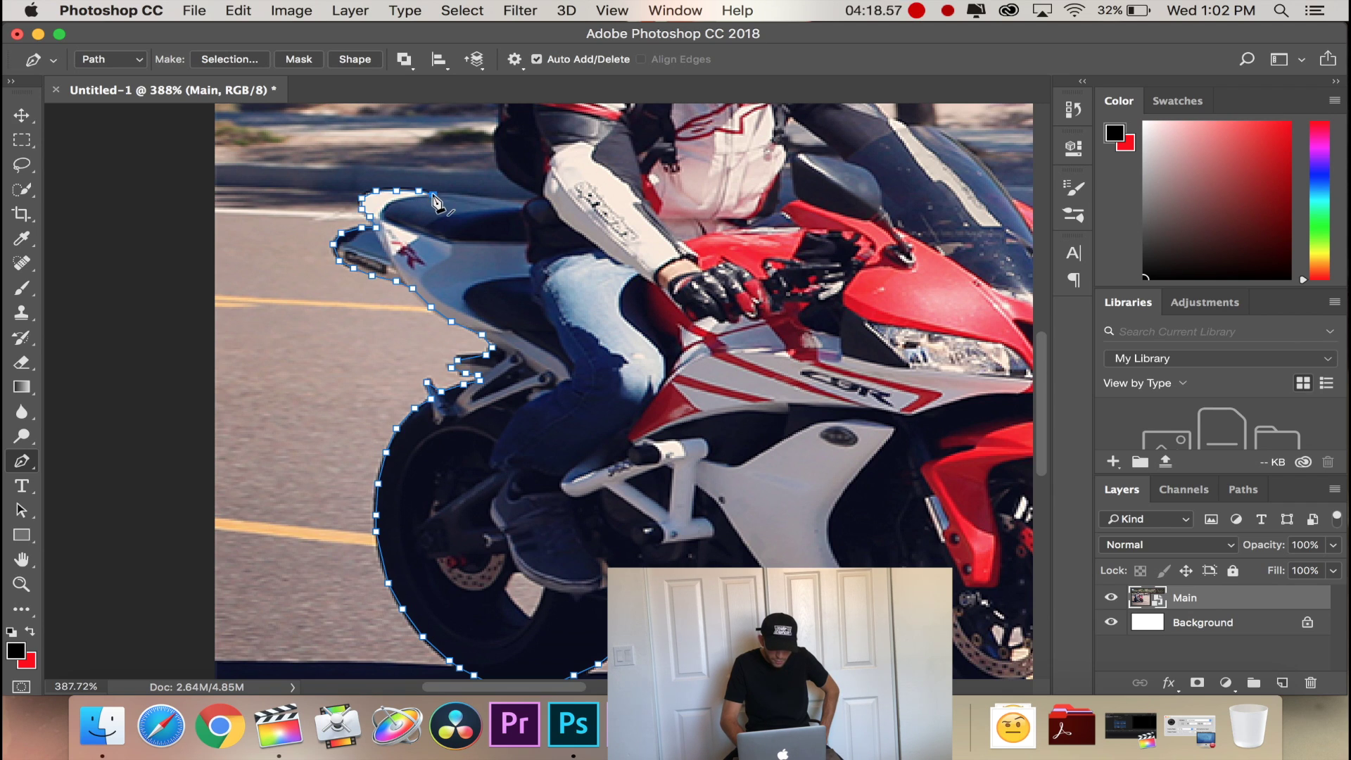
Trace the top of the rear seat to the rider's back, undoing and re-placing one misplaced anchor point.
scroll(422, 204, "up", 3)
scroll(422, 204, "right", 8)
left_click(347, 241)
key("super+z")
left_click(357, 243)
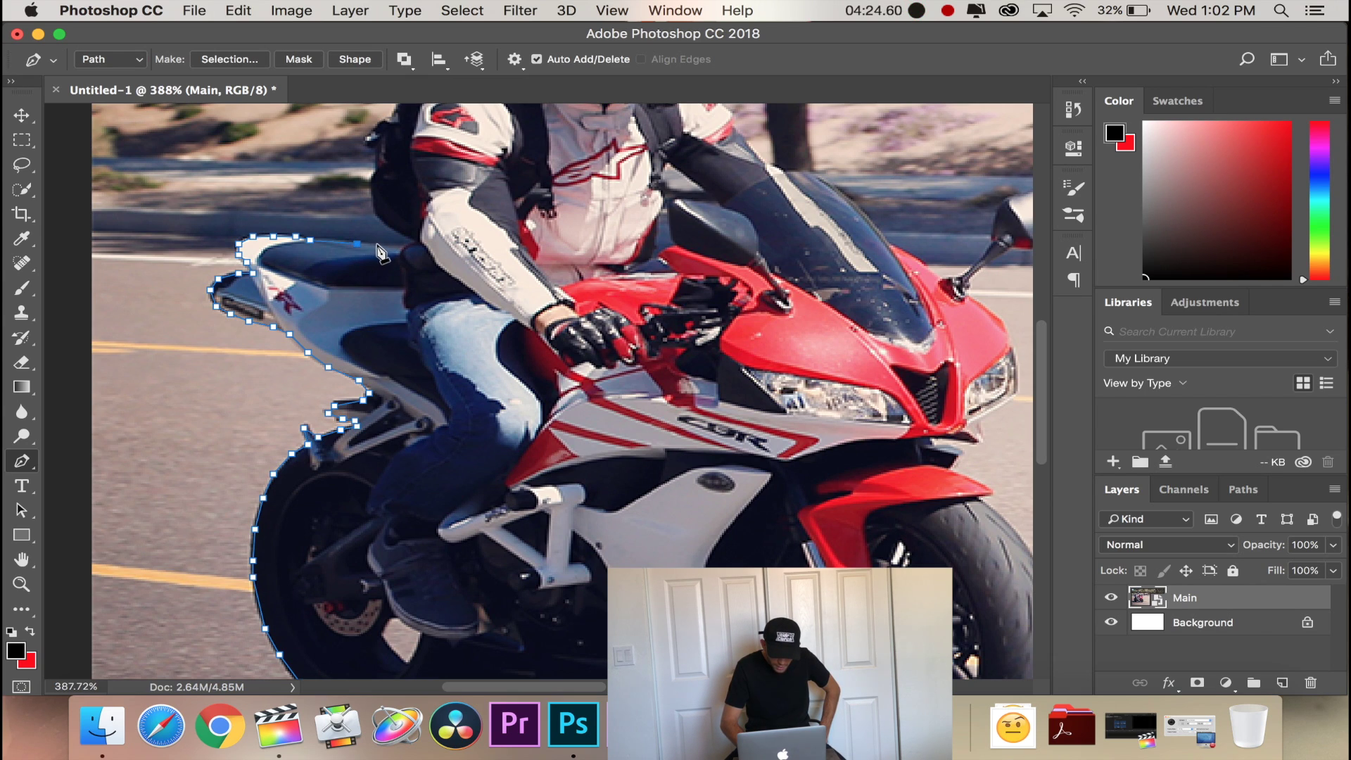
left_click(398, 252)
left_click(420, 244)
Outline the rider's backpack and shoulder up to the base of the helmet.
left_click(404, 233)
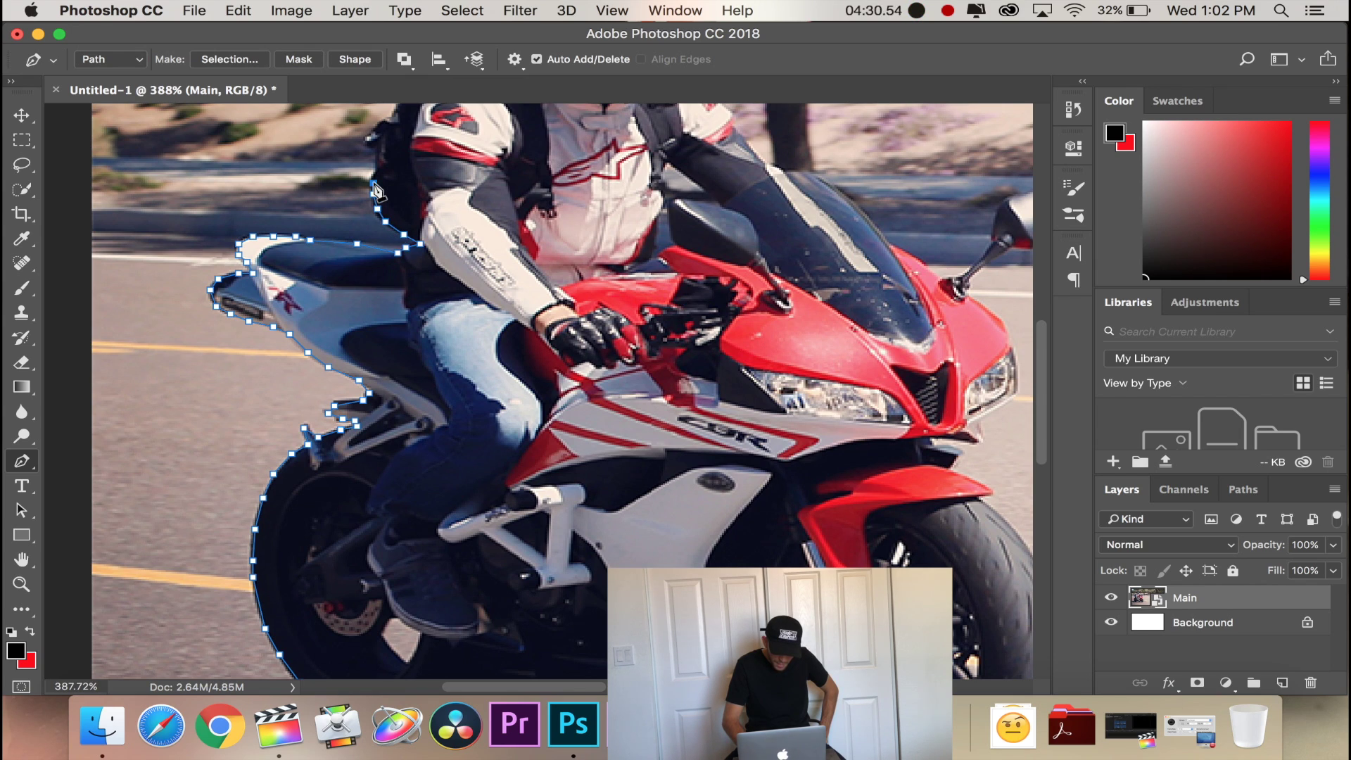
scroll(381, 180, "up", 5)
left_click(377, 252)
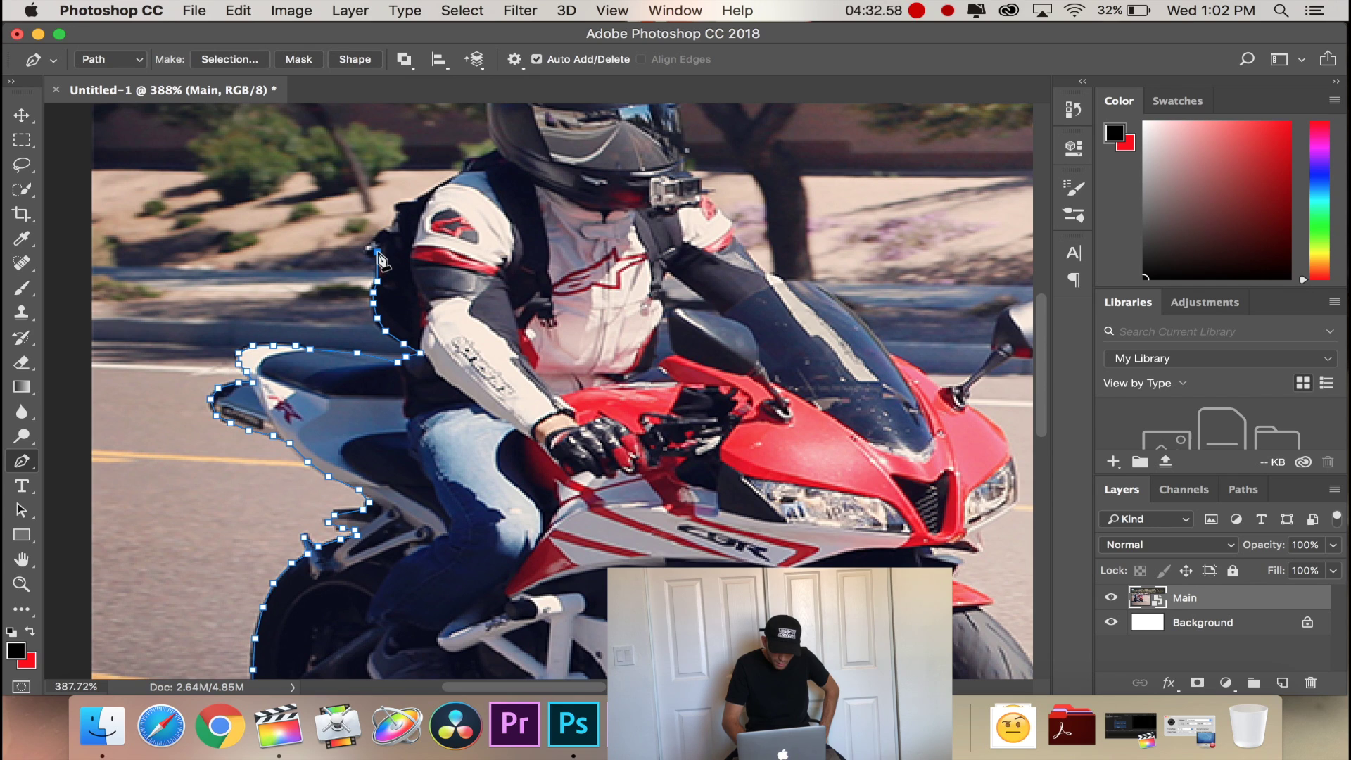
left_click(387, 227)
left_click(398, 215)
left_click(418, 200)
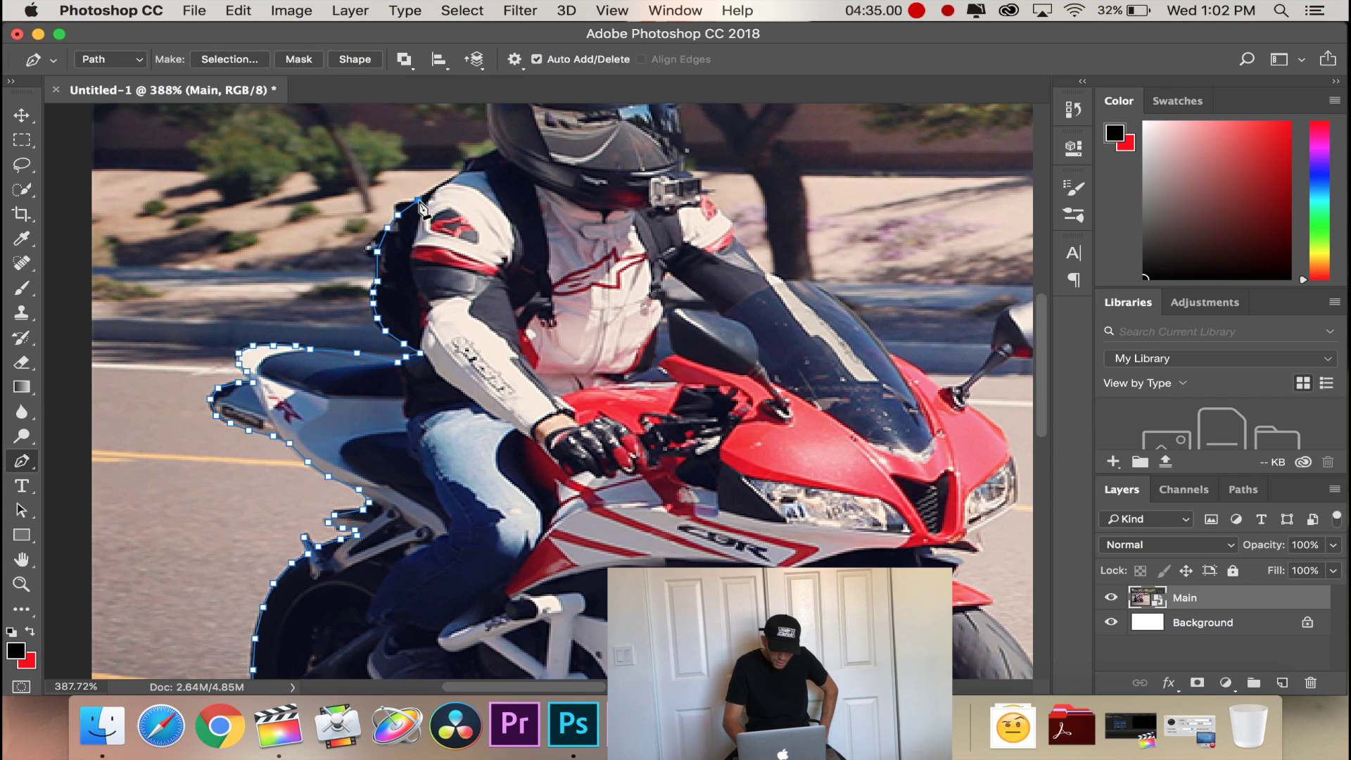
left_click(464, 167)
left_click(497, 151)
Trace the path around the helmet from its back edge over the crown to the visor.
scroll(493, 212, "up", 5)
scroll(493, 211, "right", 4)
left_click(372, 282)
left_click(386, 204)
left_click(468, 189)
left_click(564, 282)
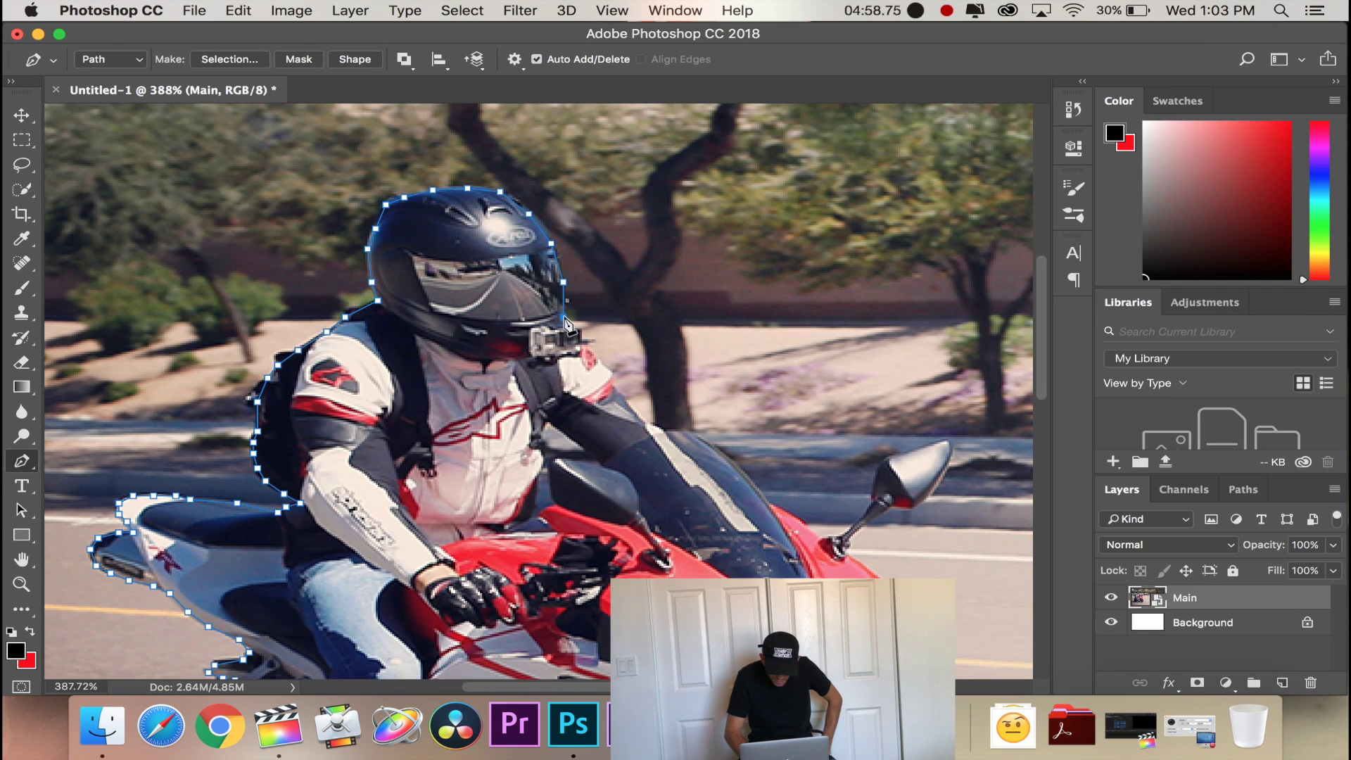
Continue the path past the helmet's chin-mounted camera and along the rider's far shoulder and arm to the windshield's top.
left_click(568, 321)
left_click(579, 332)
left_click(601, 367)
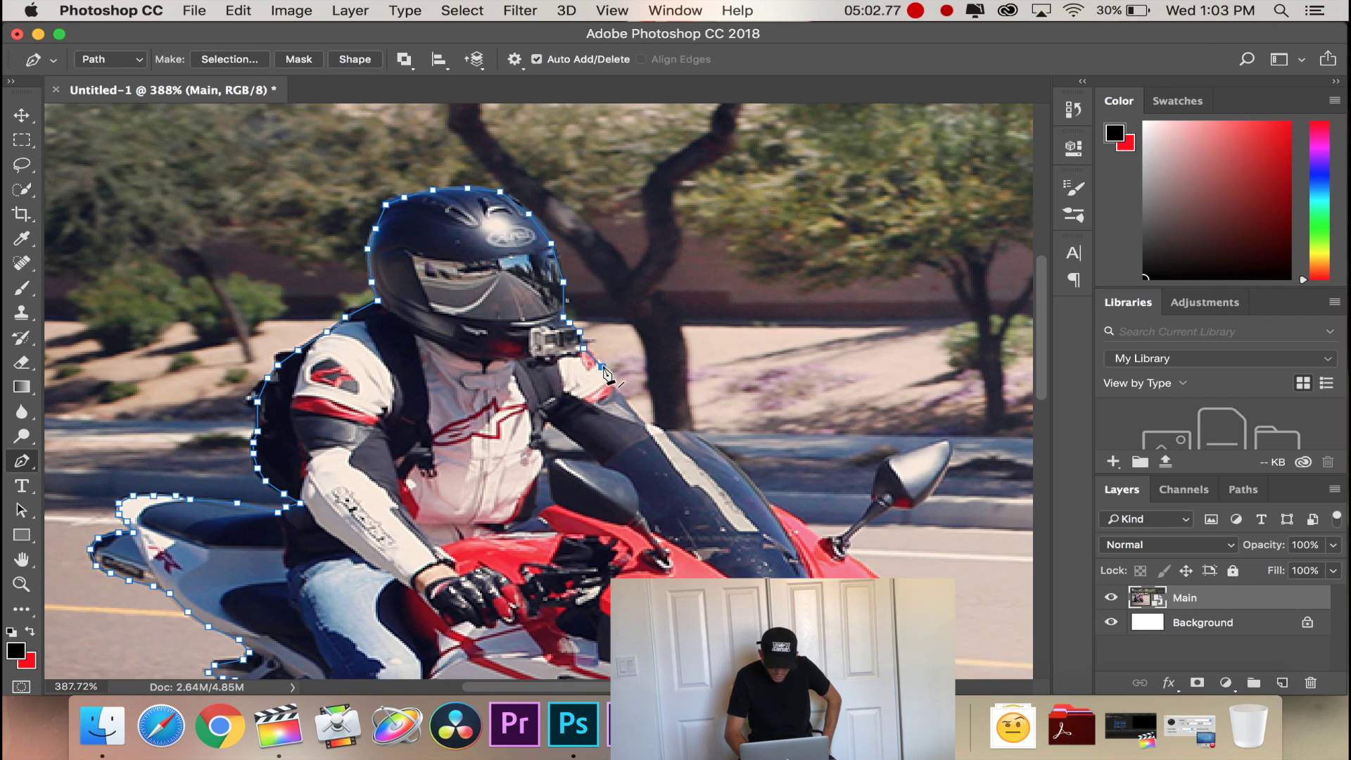
scroll(600, 368, "down", 3)
scroll(600, 367, "right", 3)
left_click(579, 352)
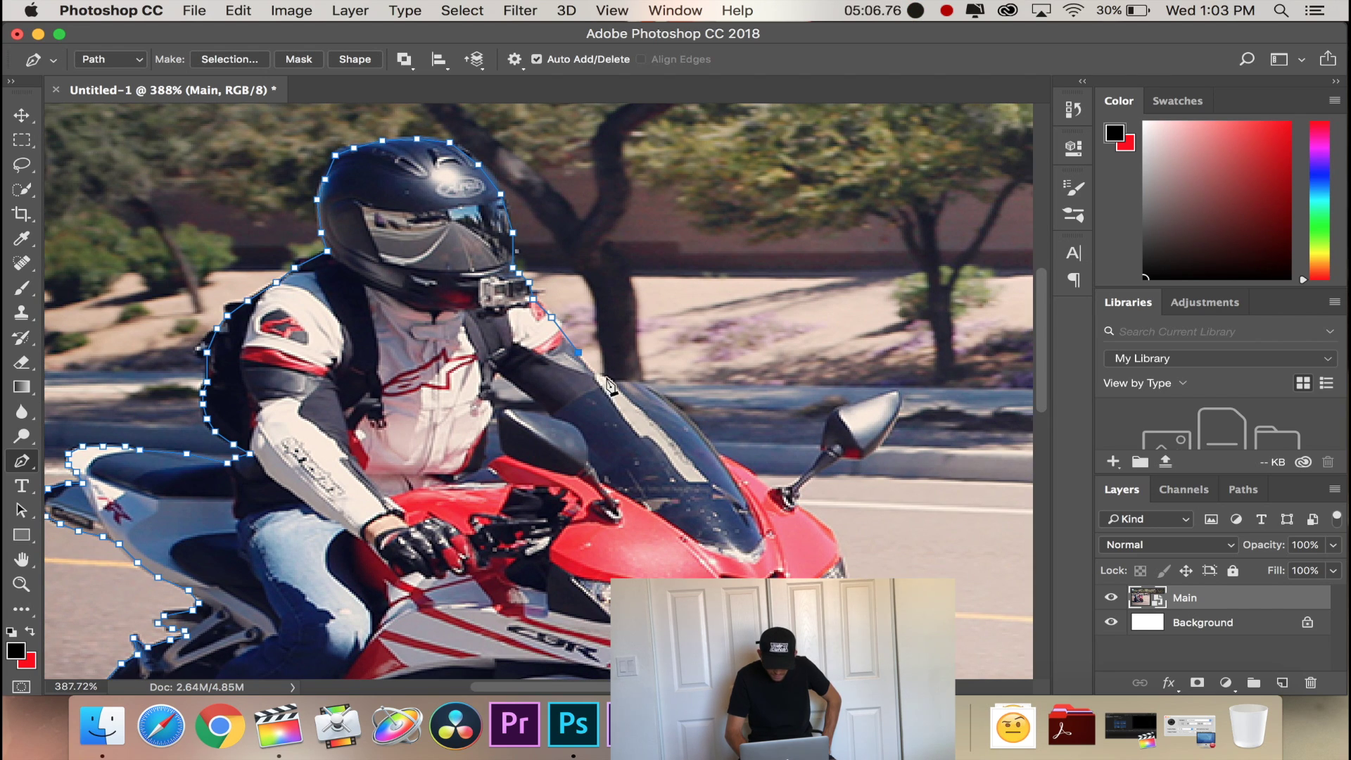
left_click(595, 375)
left_click(612, 379)
Trace the windshield's outer edge down to the red fairing near the far mirror's mount.
scroll(614, 387, "right", 2)
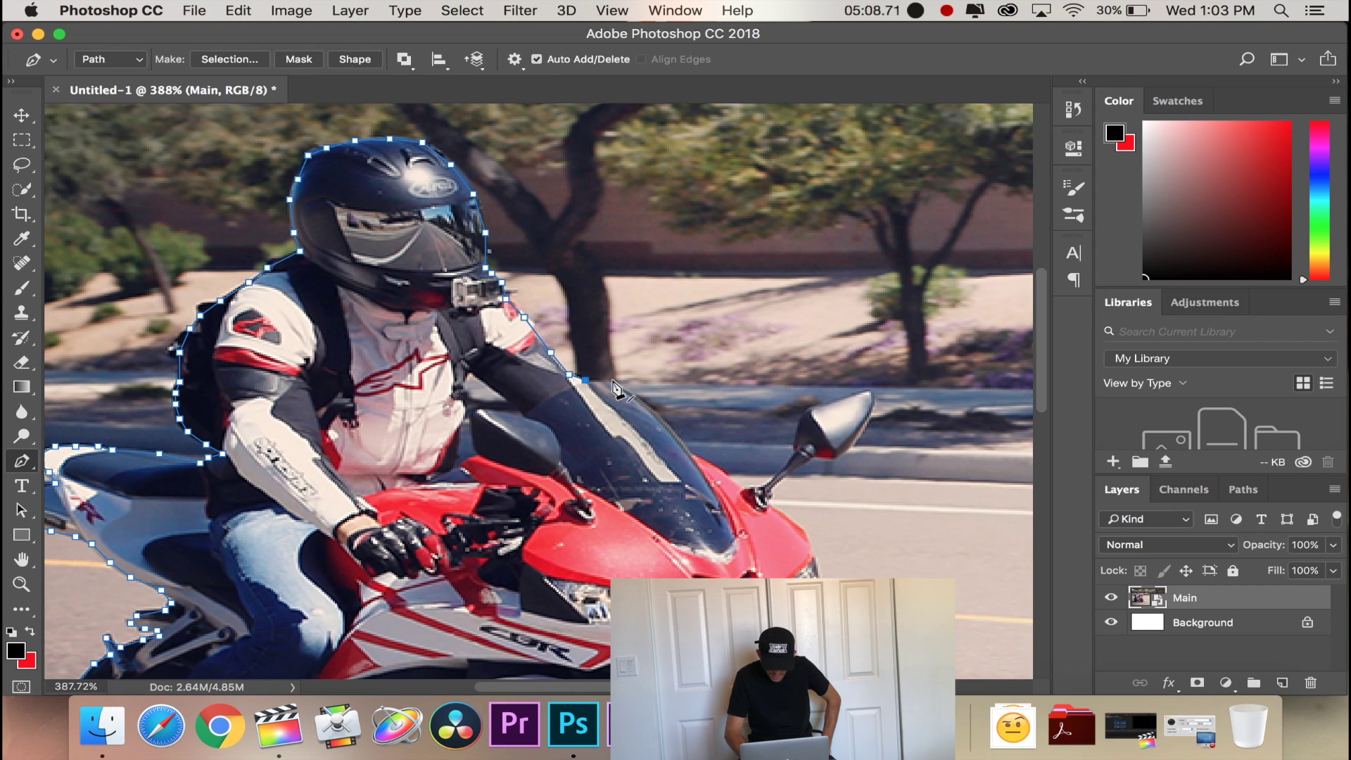
scroll(614, 387, "right", 2)
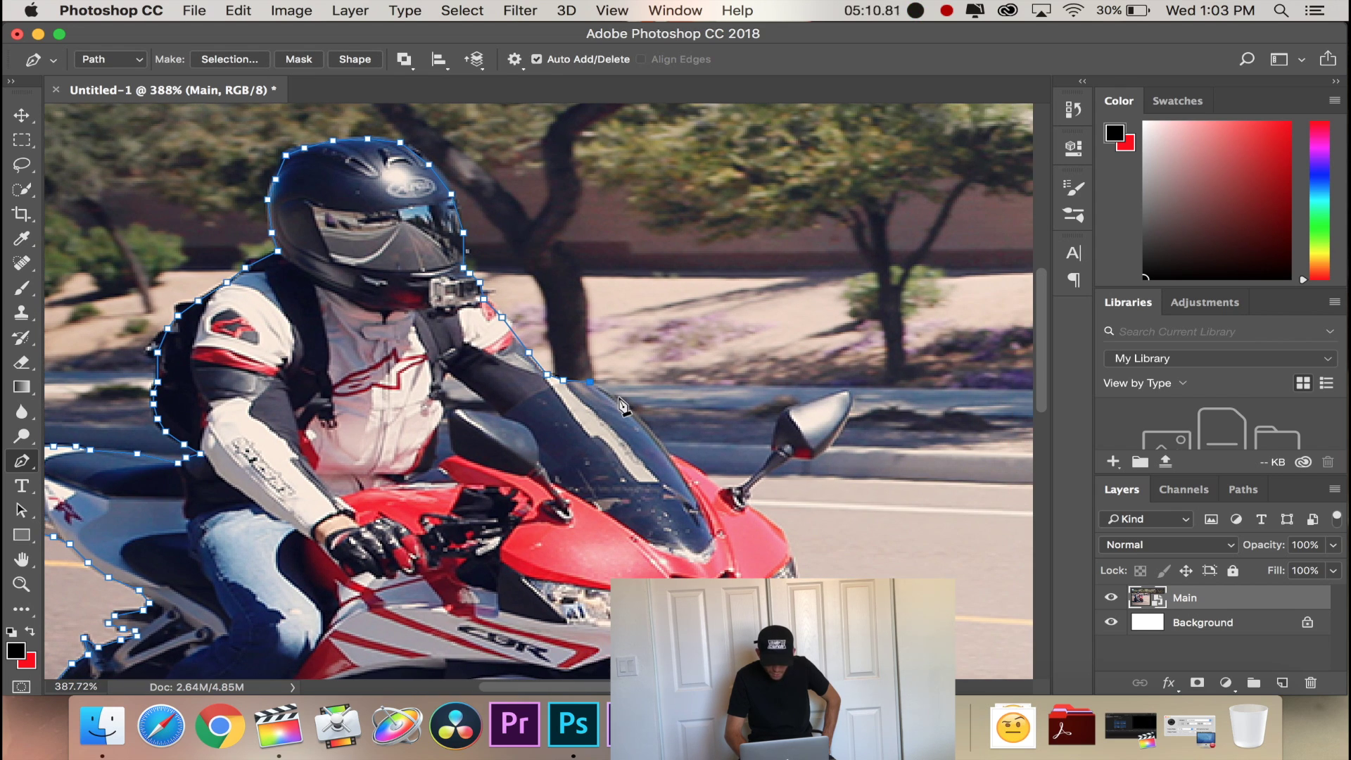
scroll(620, 405, "right", 2)
left_click(632, 435)
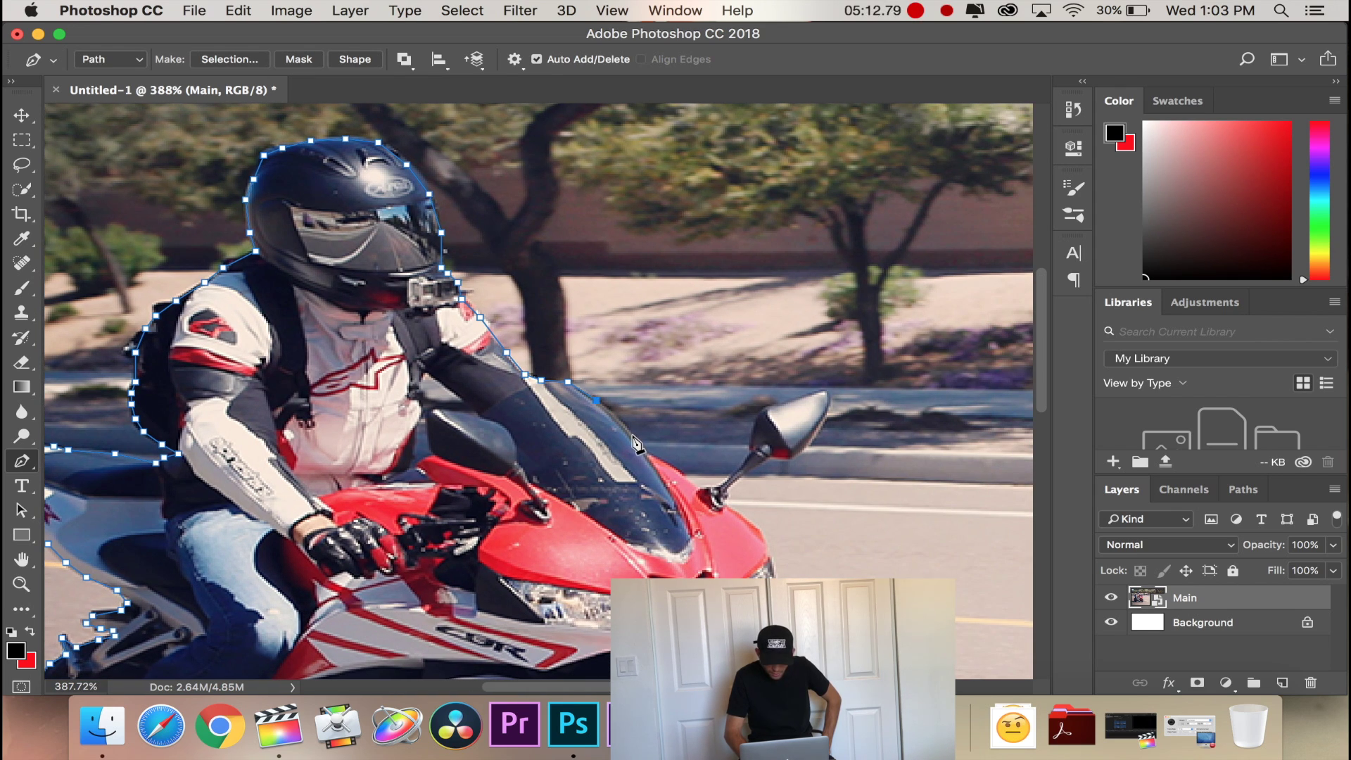
scroll(633, 438, "right", 2)
scroll(635, 442, "right", 2)
scroll(636, 441, "down", 1)
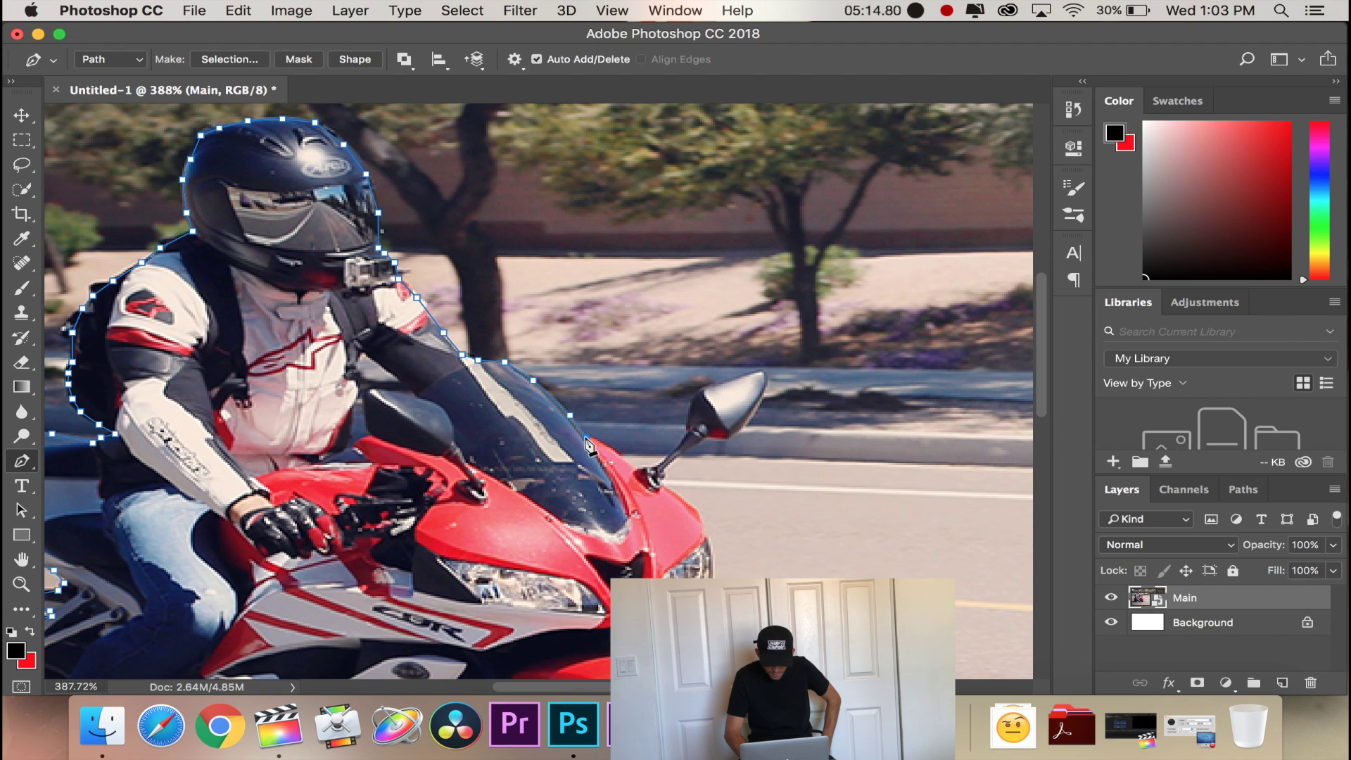
left_click(611, 448)
left_click(633, 468)
Continue the path from the fairing up the far mirror's stalk and along the mirror's upper edge to its tip.
left_click(653, 468)
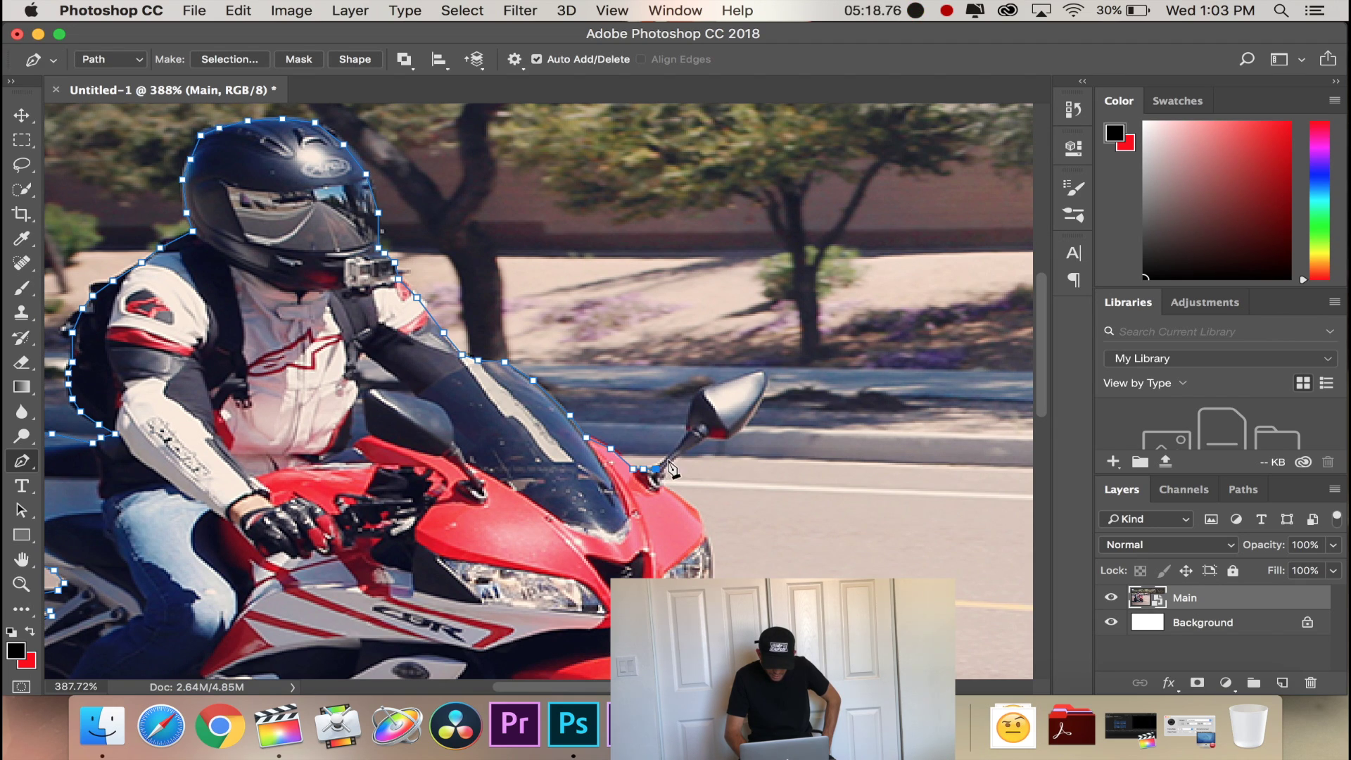
left_click(689, 428)
left_click(692, 404)
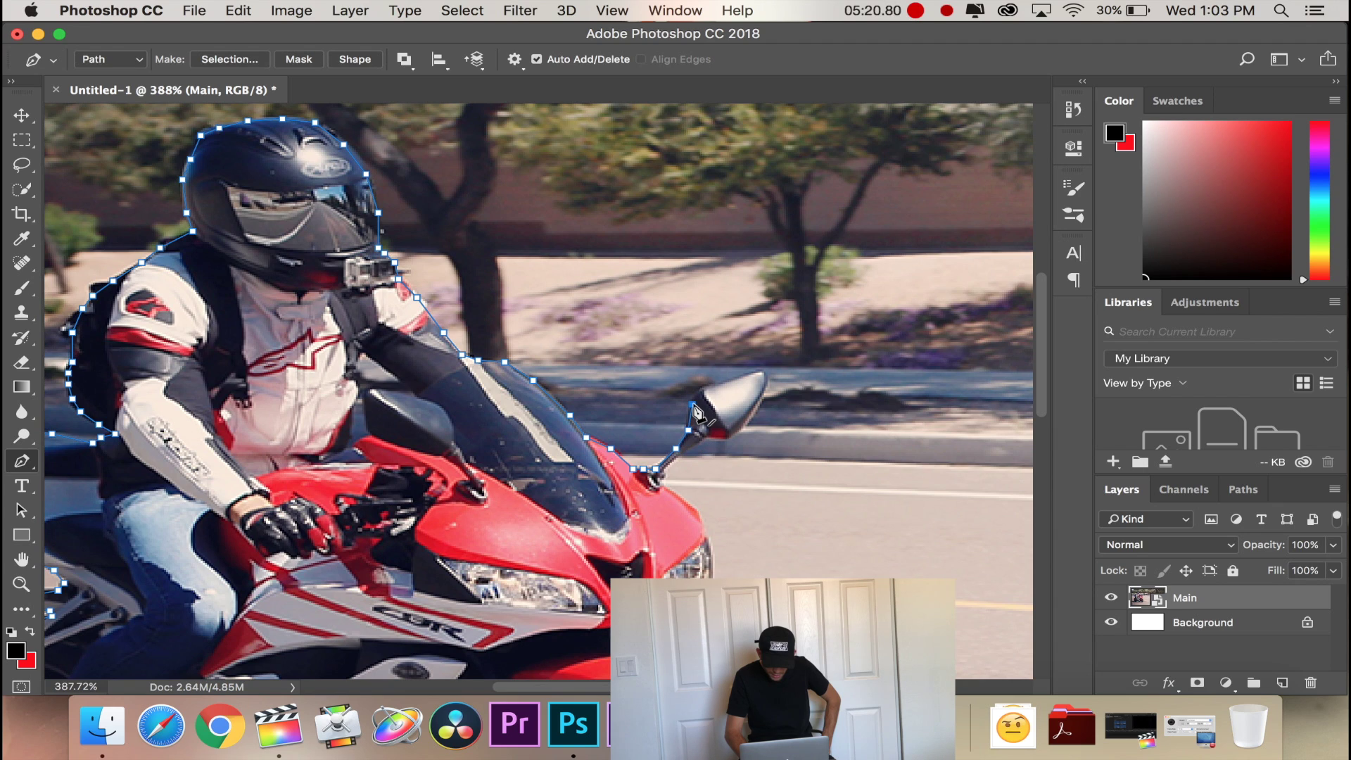
left_click(700, 391)
left_click(717, 386)
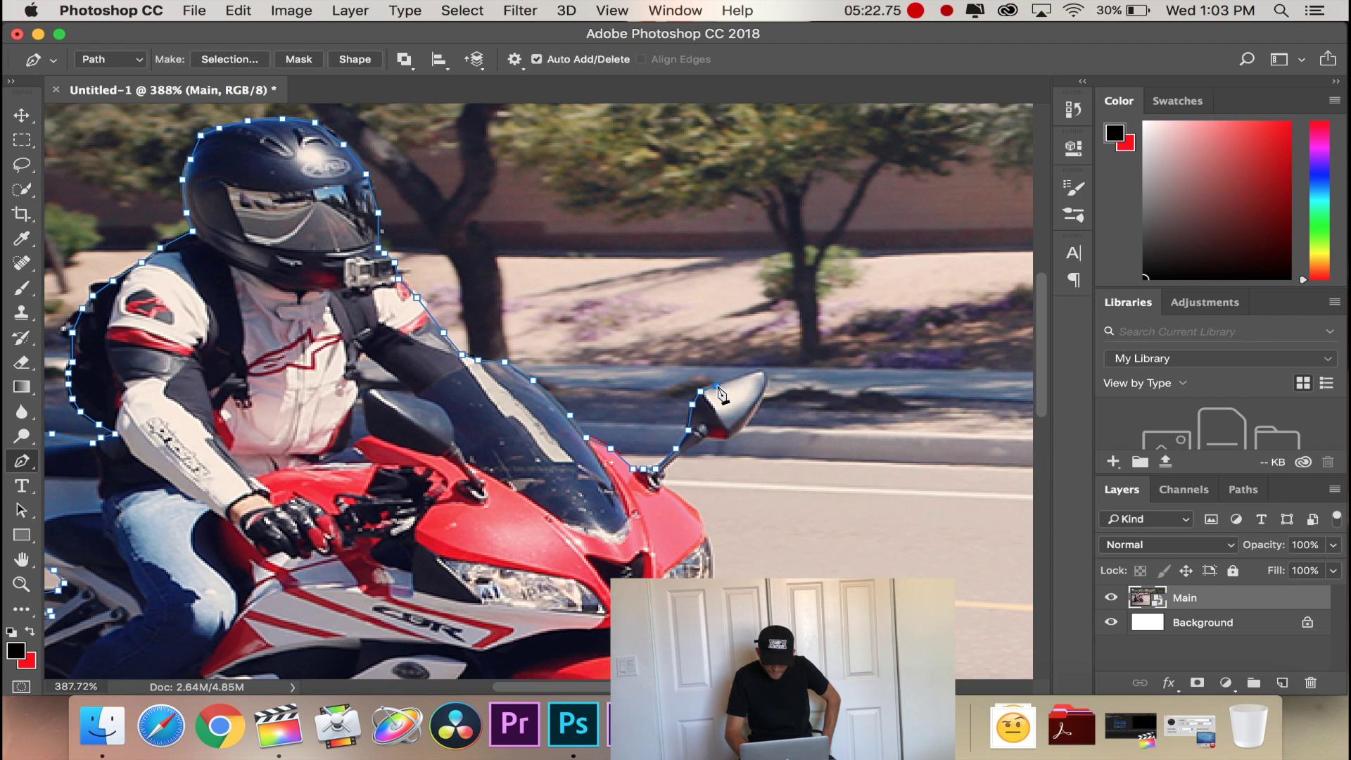
left_click(748, 375)
left_click(762, 369)
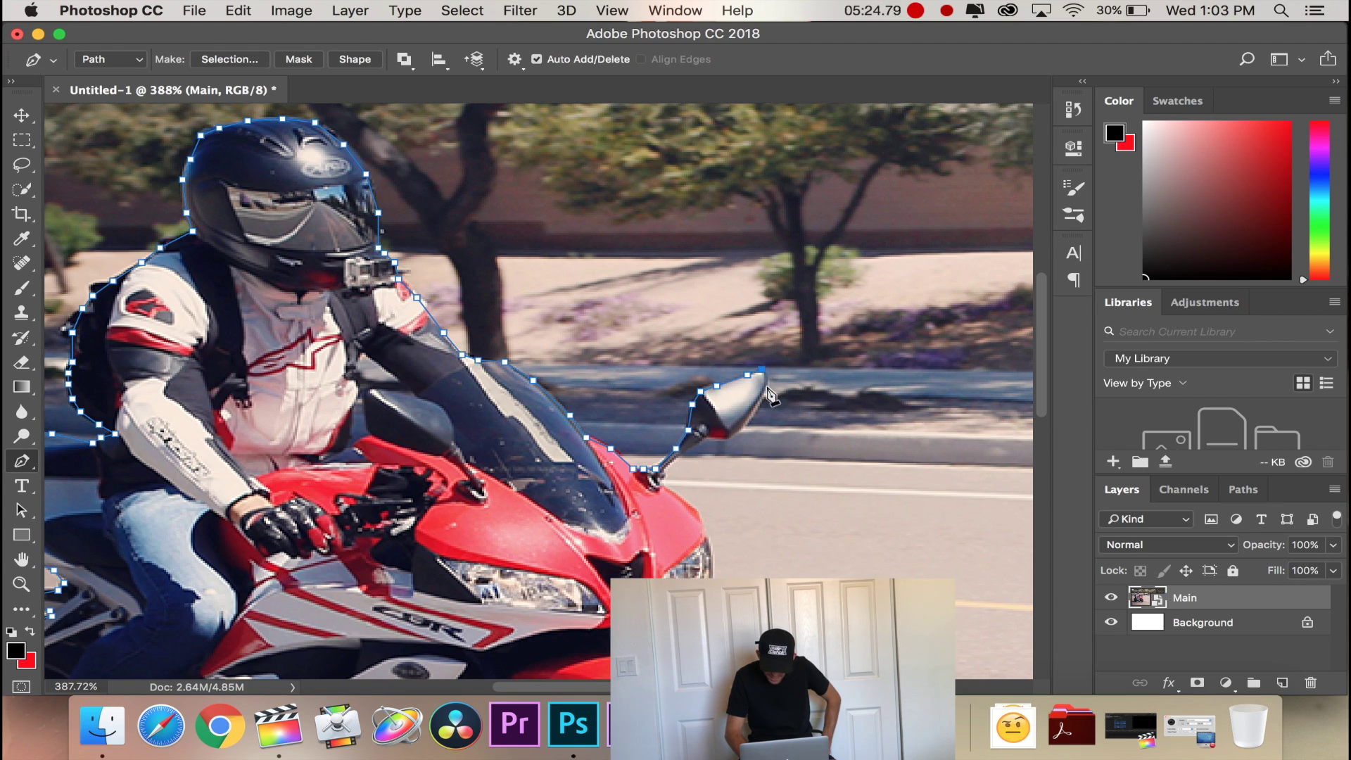
Trace the far mirror's outer edge and underside back down its stalk to the fairing.
left_click(766, 386)
left_click(753, 413)
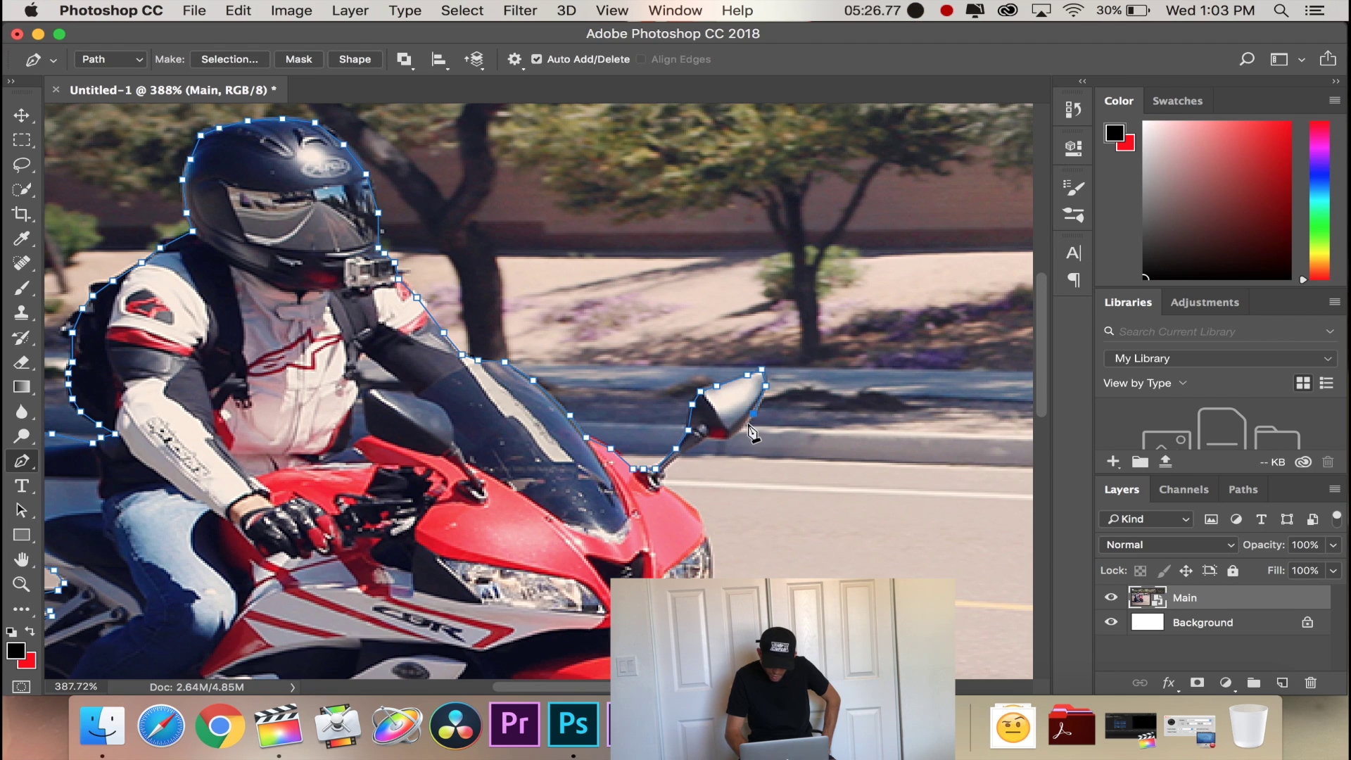
left_click(739, 430)
left_click(729, 434)
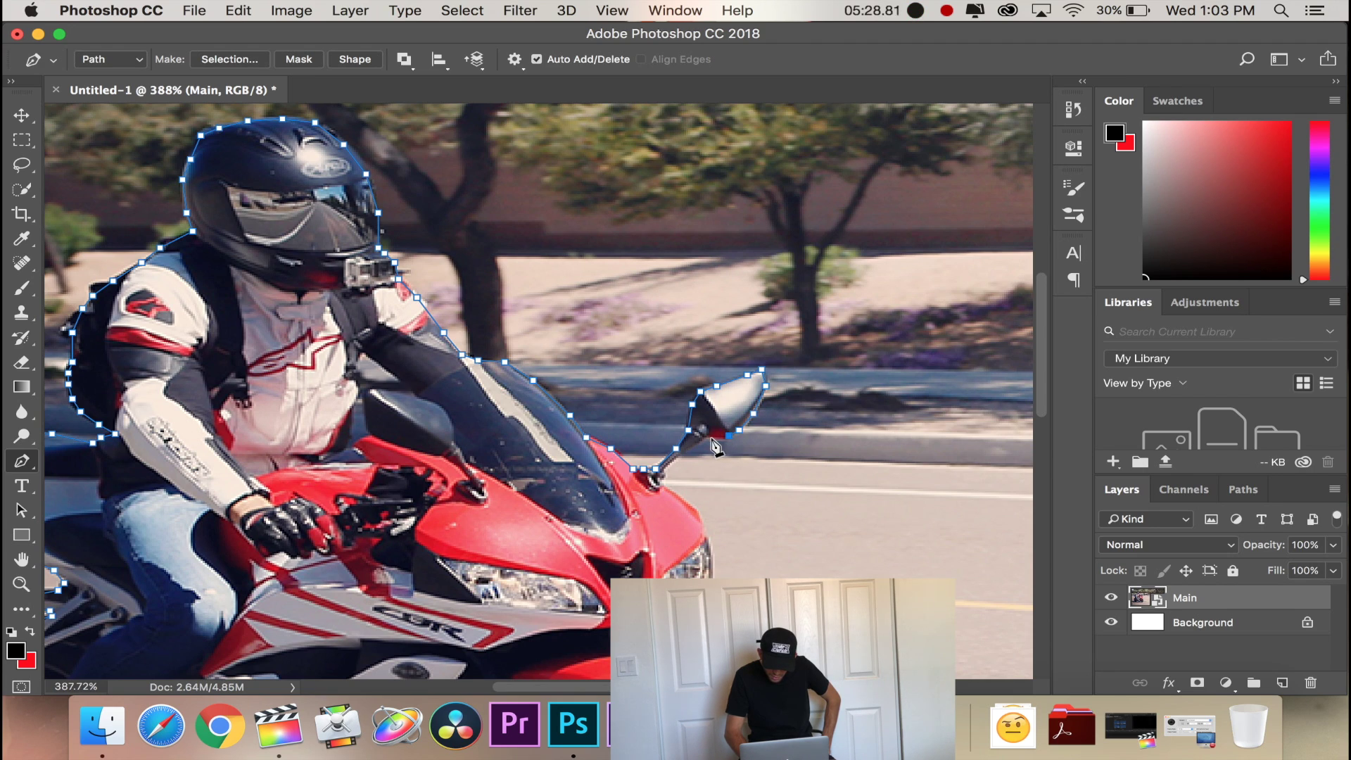
left_click(702, 439)
left_click(681, 454)
left_click(659, 478)
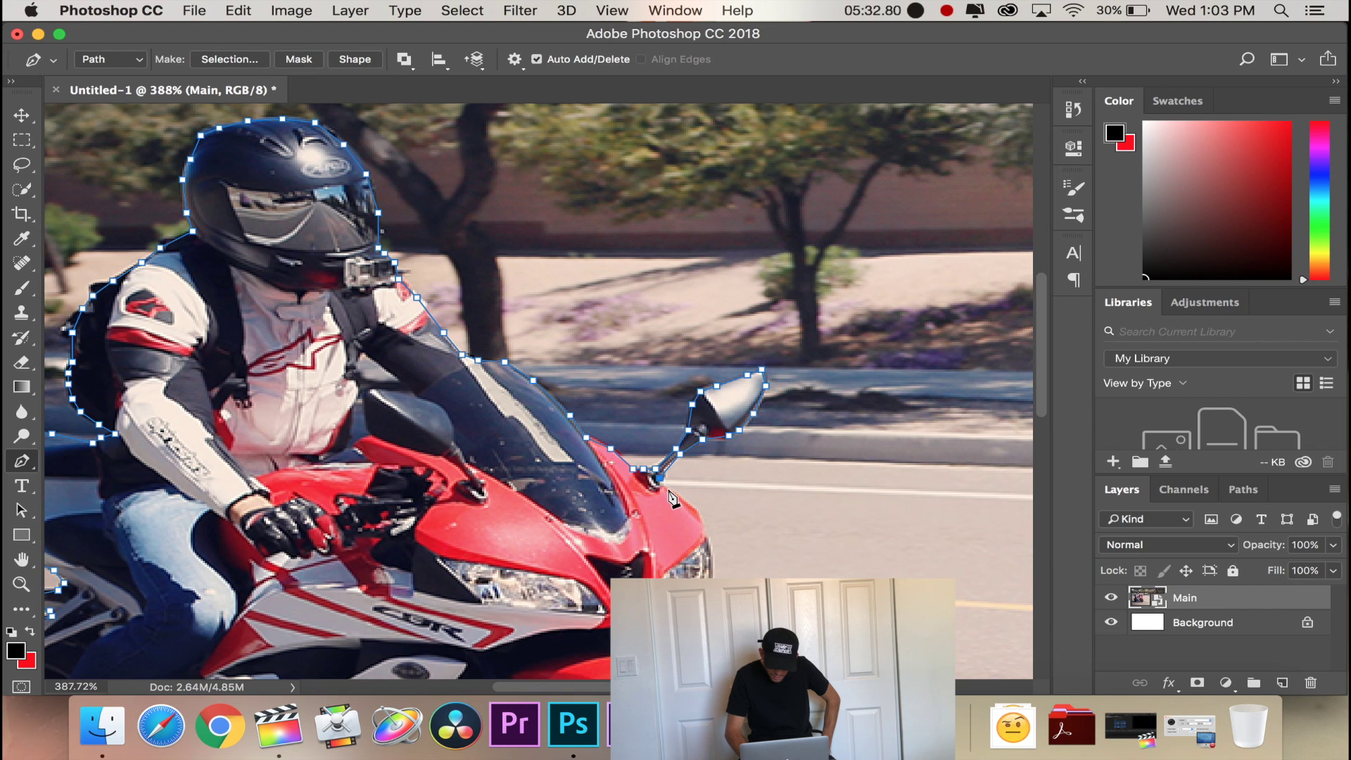
Outline the red front fairing past the far headlight down to the lower edge of the nose.
scroll(672, 498, "down", 10)
scroll(672, 498, "right", 10)
left_click(521, 342)
left_click(549, 367)
left_click(560, 398)
left_click(565, 435)
left_click(526, 465)
left_click(530, 483)
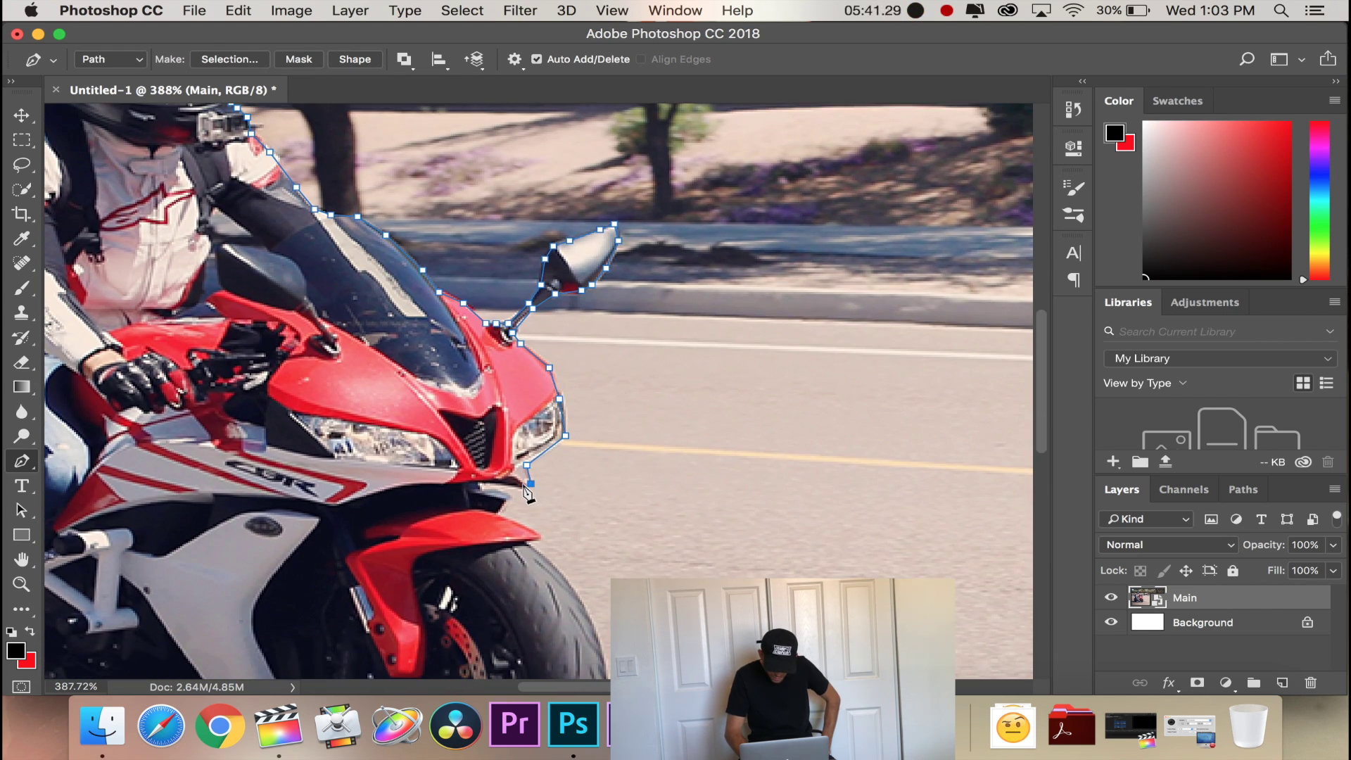
Trace the path under the nose and out along the red front fender to its tip.
left_click(479, 484)
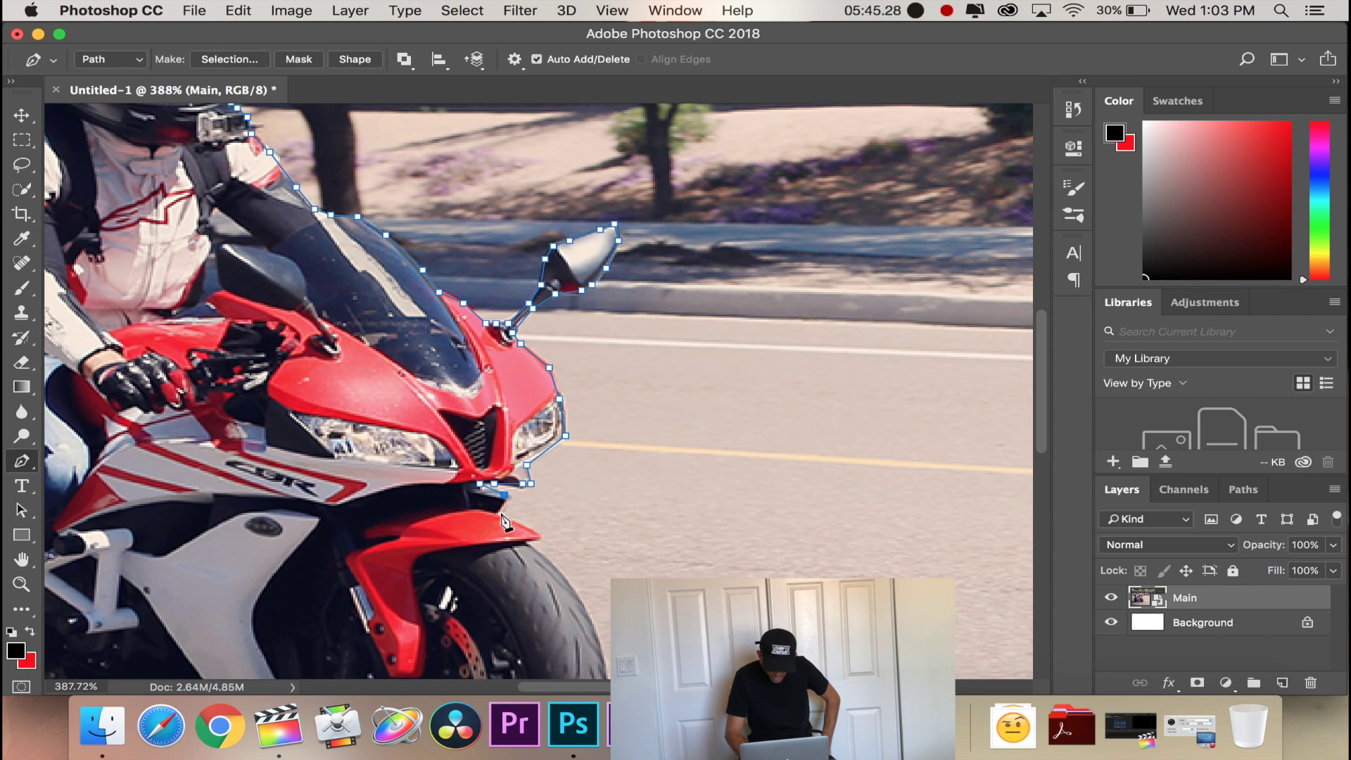
scroll(499, 525, "down", 5)
scroll(500, 524, "right", 5)
left_click(466, 466)
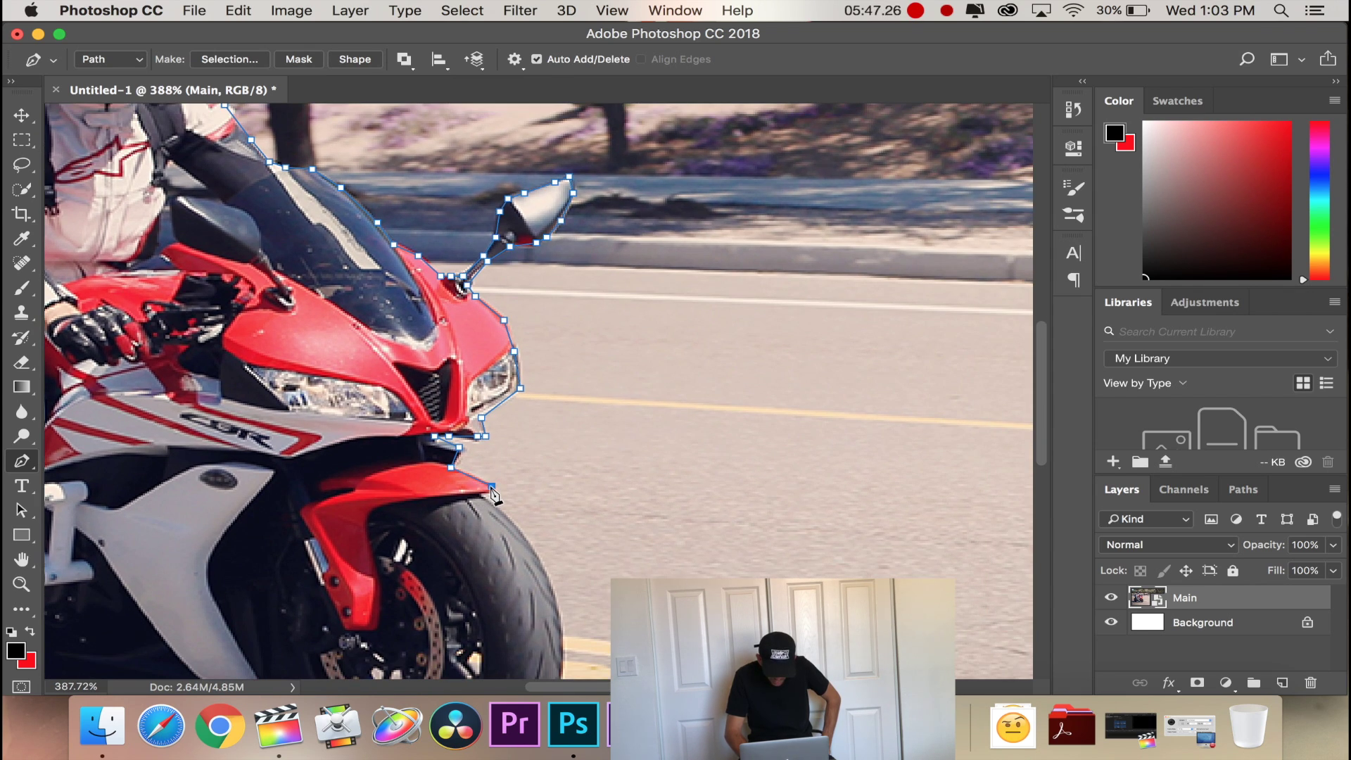
scroll(465, 486, "down", 2)
scroll(464, 486, "right", 2)
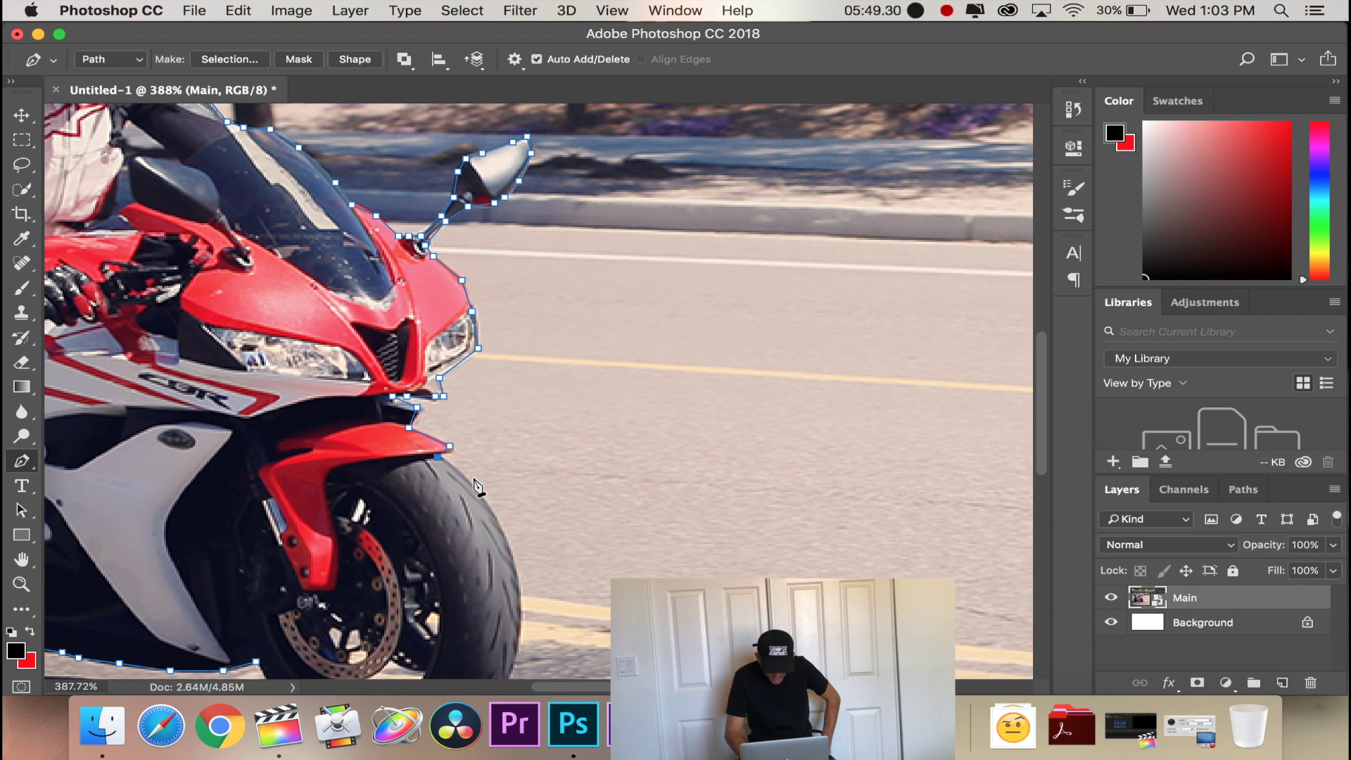
Trace the front tire's outer edge from the fender down to the tire's lower curve.
left_click(466, 479)
scroll(472, 486, "down", 4)
scroll(471, 486, "right", 2)
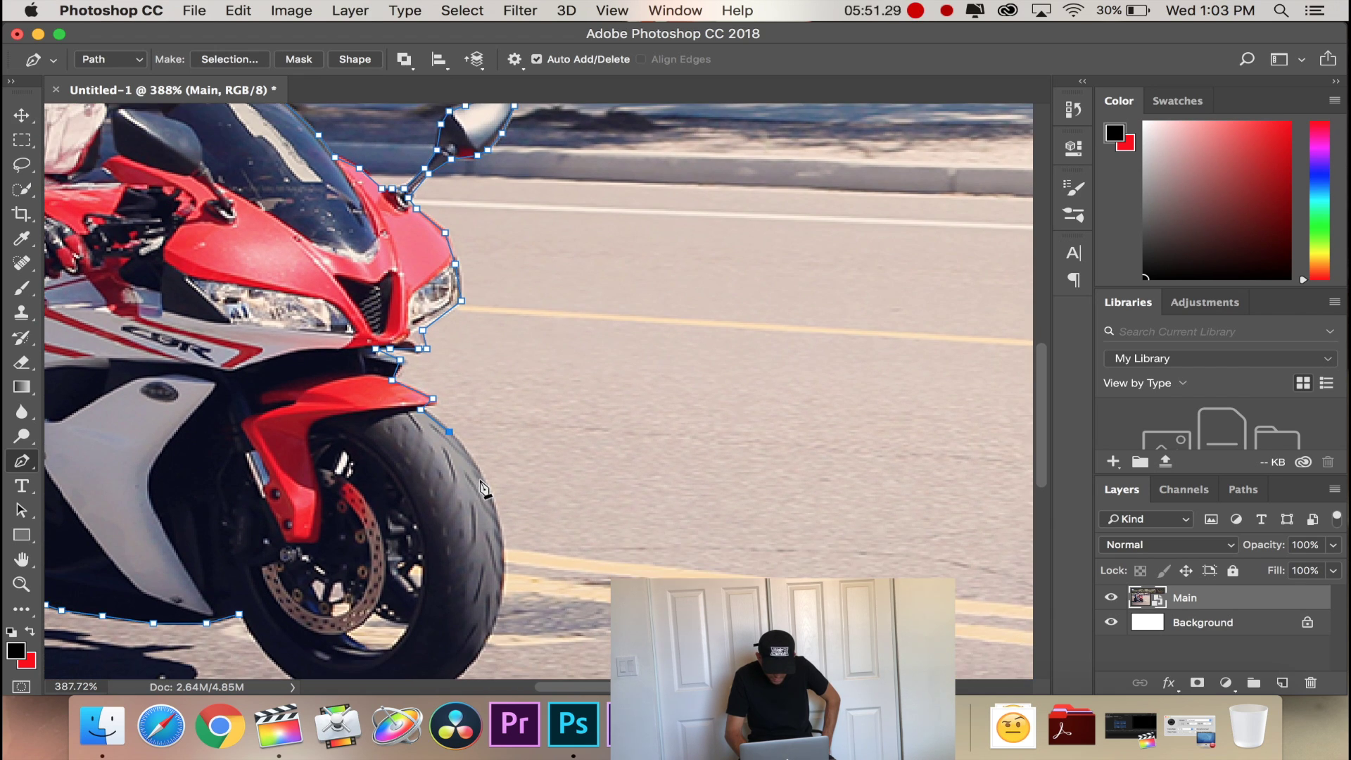
left_click(482, 478)
scroll(483, 478, "down", 2)
scroll(483, 478, "right", 1)
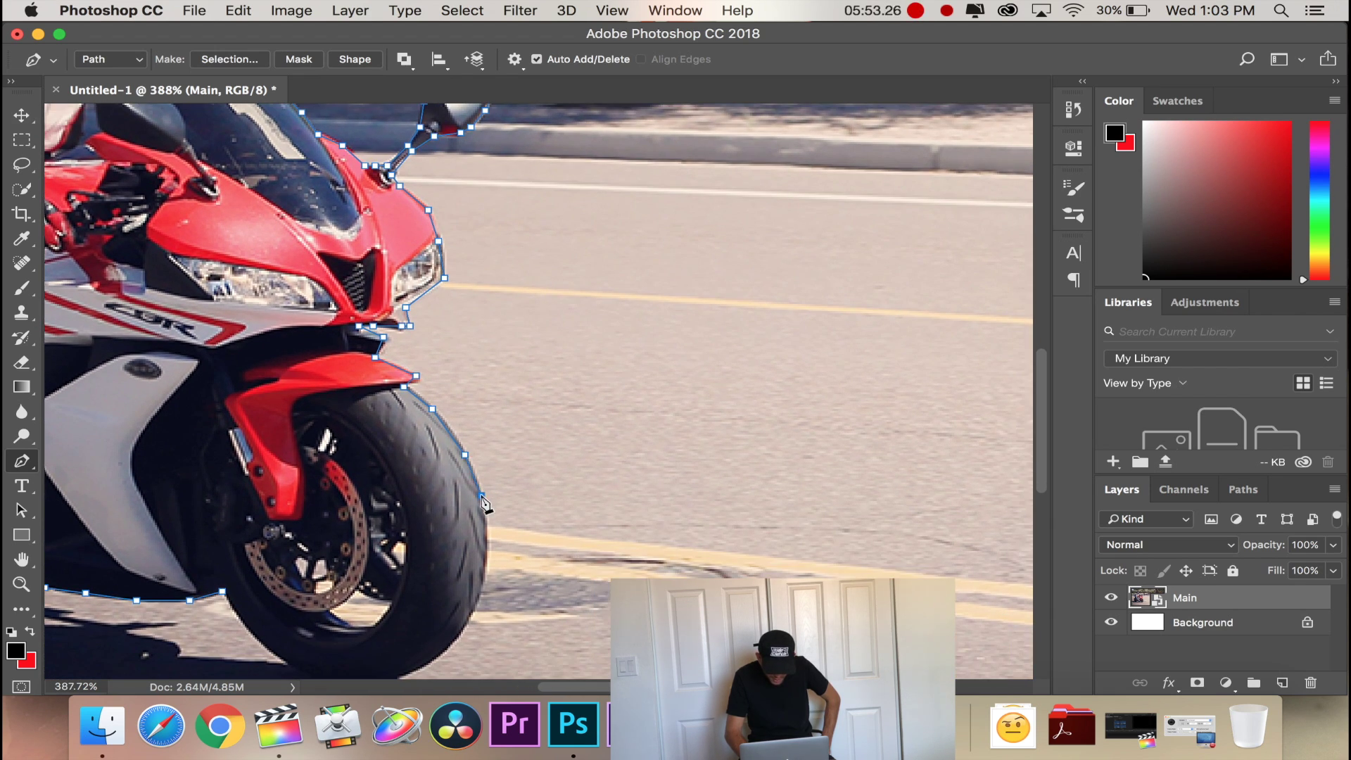
scroll(484, 503, "down", 4)
scroll(490, 486, "down", 2)
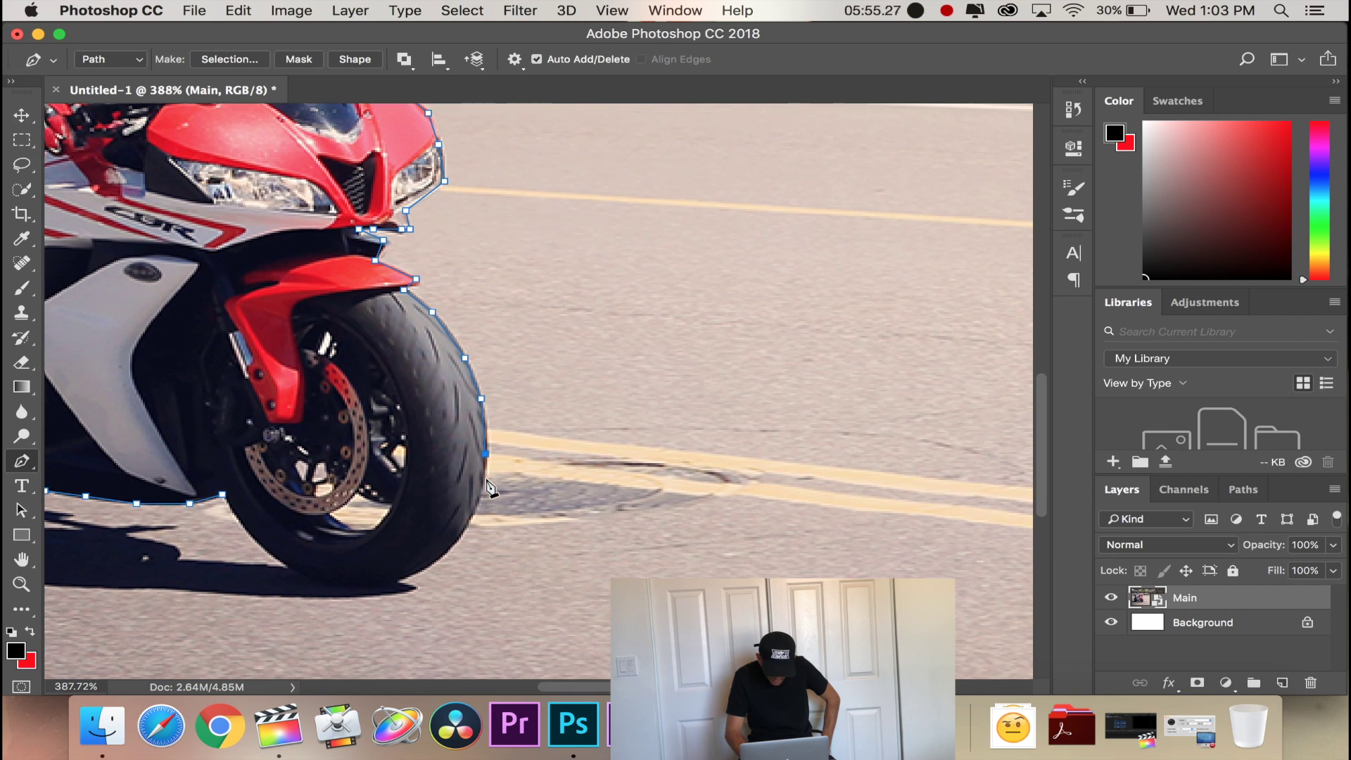
scroll(483, 503, "down", 3)
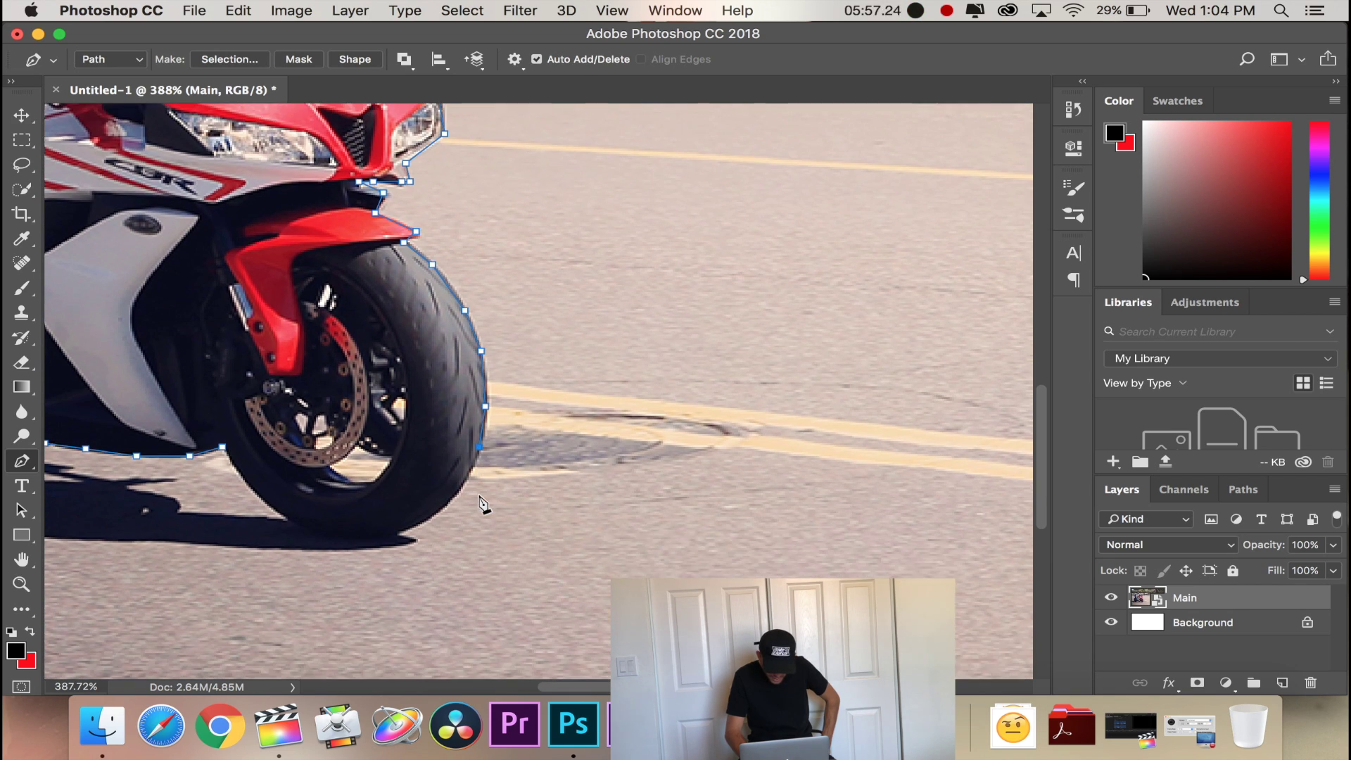
Continue the path around the bottom of the front tire and close it at the starting point beneath the fairing.
left_click(465, 480)
left_click(448, 503)
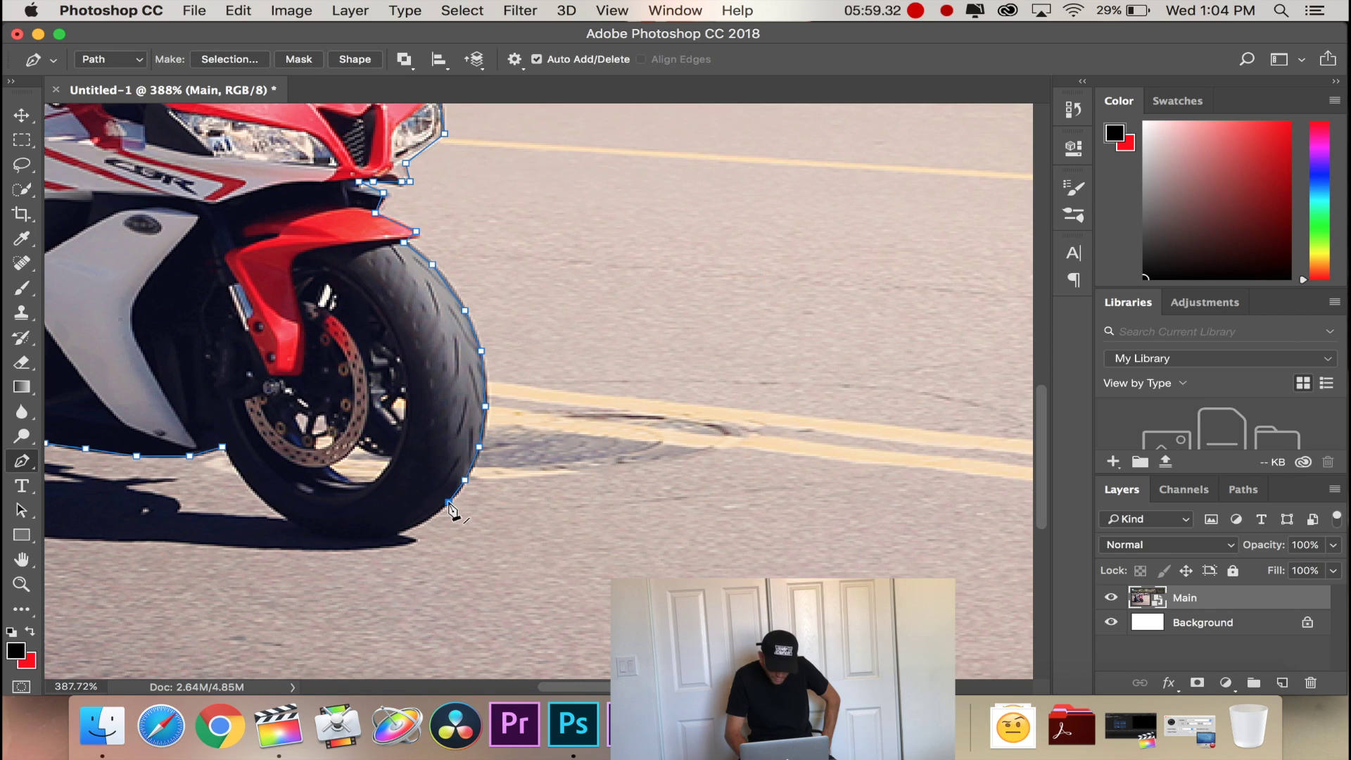
left_click(424, 521)
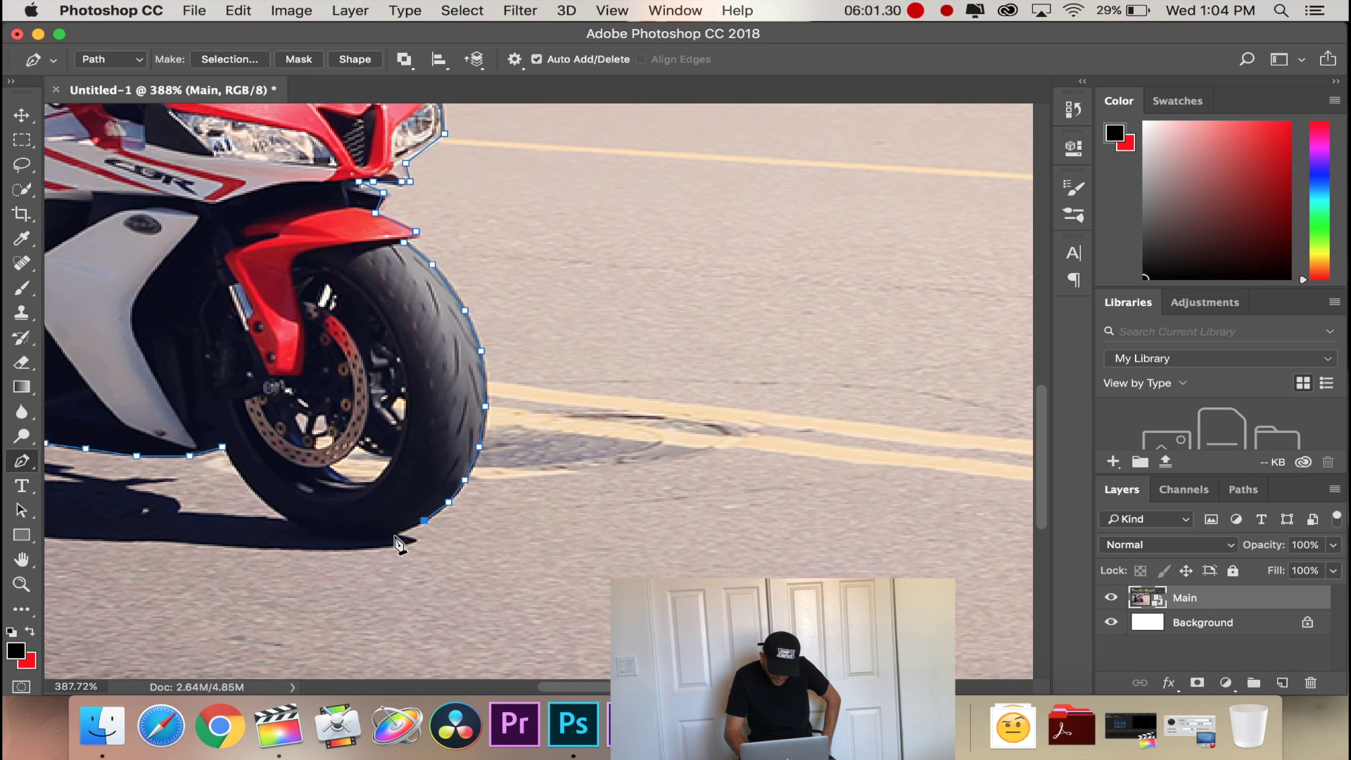
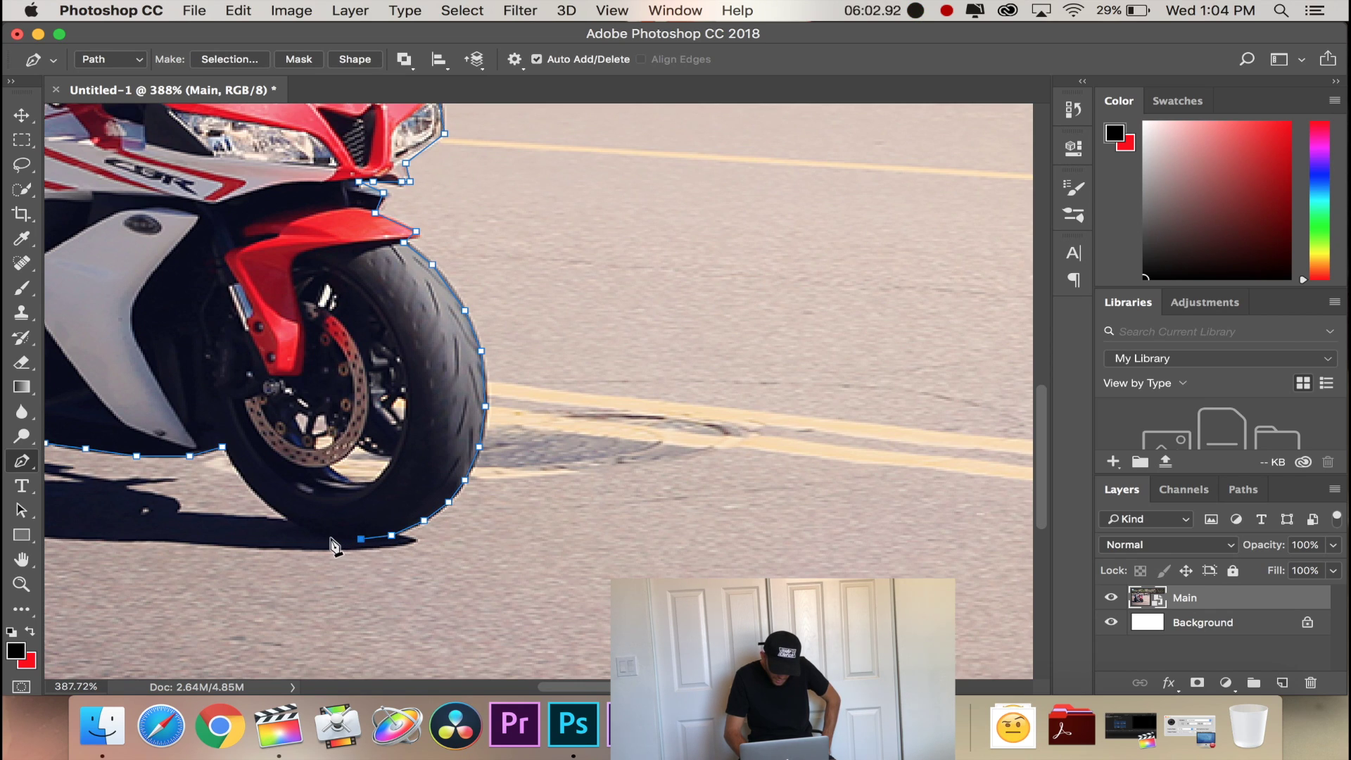
left_click(284, 515)
left_click(261, 496)
left_click(239, 474)
scroll(240, 478, "left", 10)
scroll(240, 478, "up", 3)
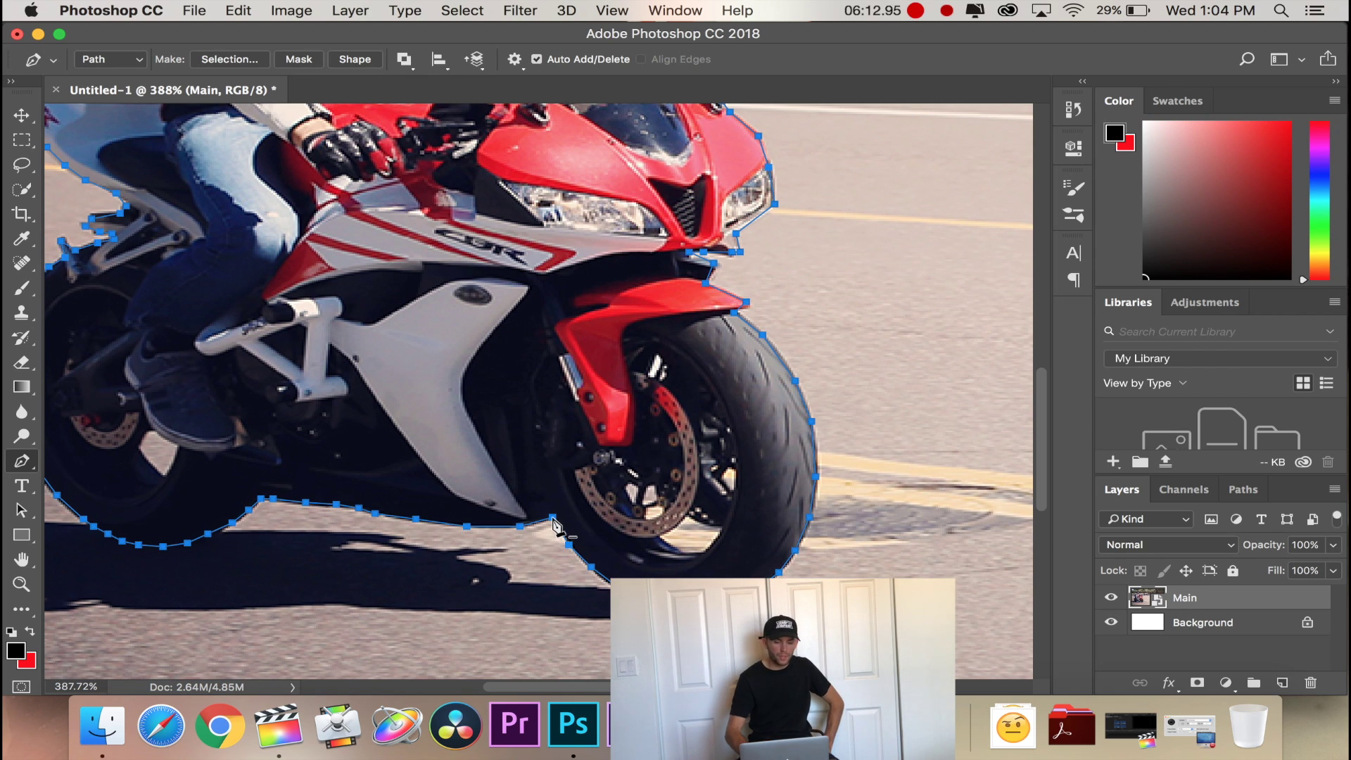
left_click(552, 519)
Turn the path into a new anti-aliased selection with a 0-pixel feather radius and copy the selected bike and rider to a new layer.
scroll(445, 545, "down", 2)
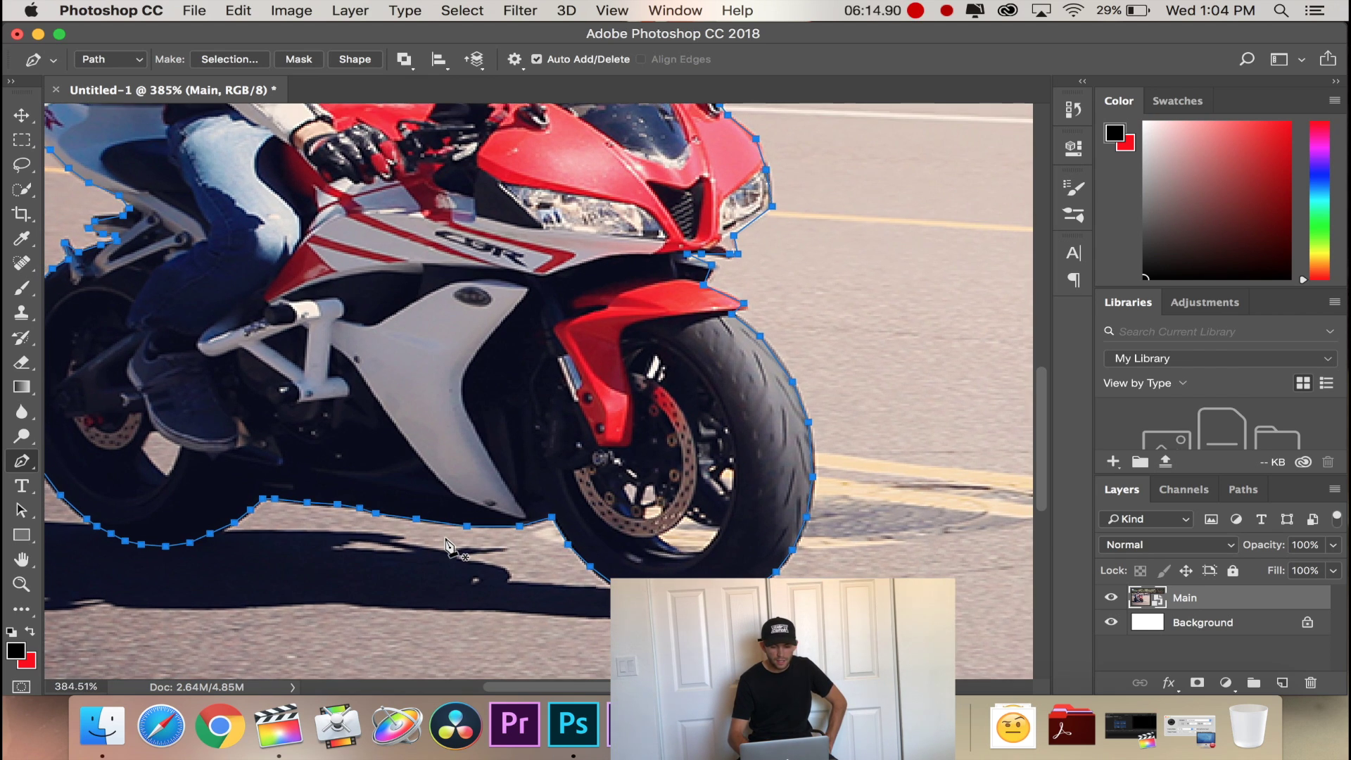
scroll(444, 544, "down", 3)
scroll(448, 545, "up", 2)
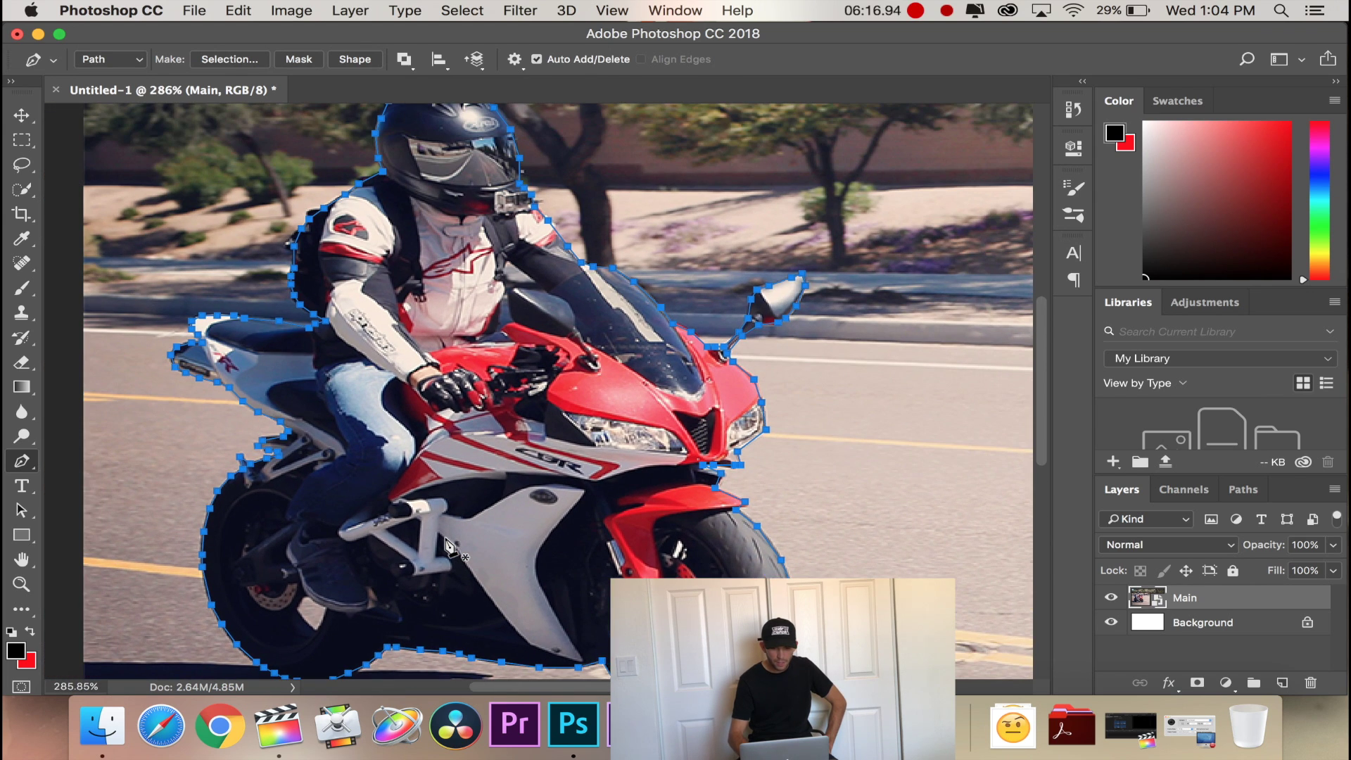
scroll(447, 545, "down", 2)
scroll(447, 545, "up", 1)
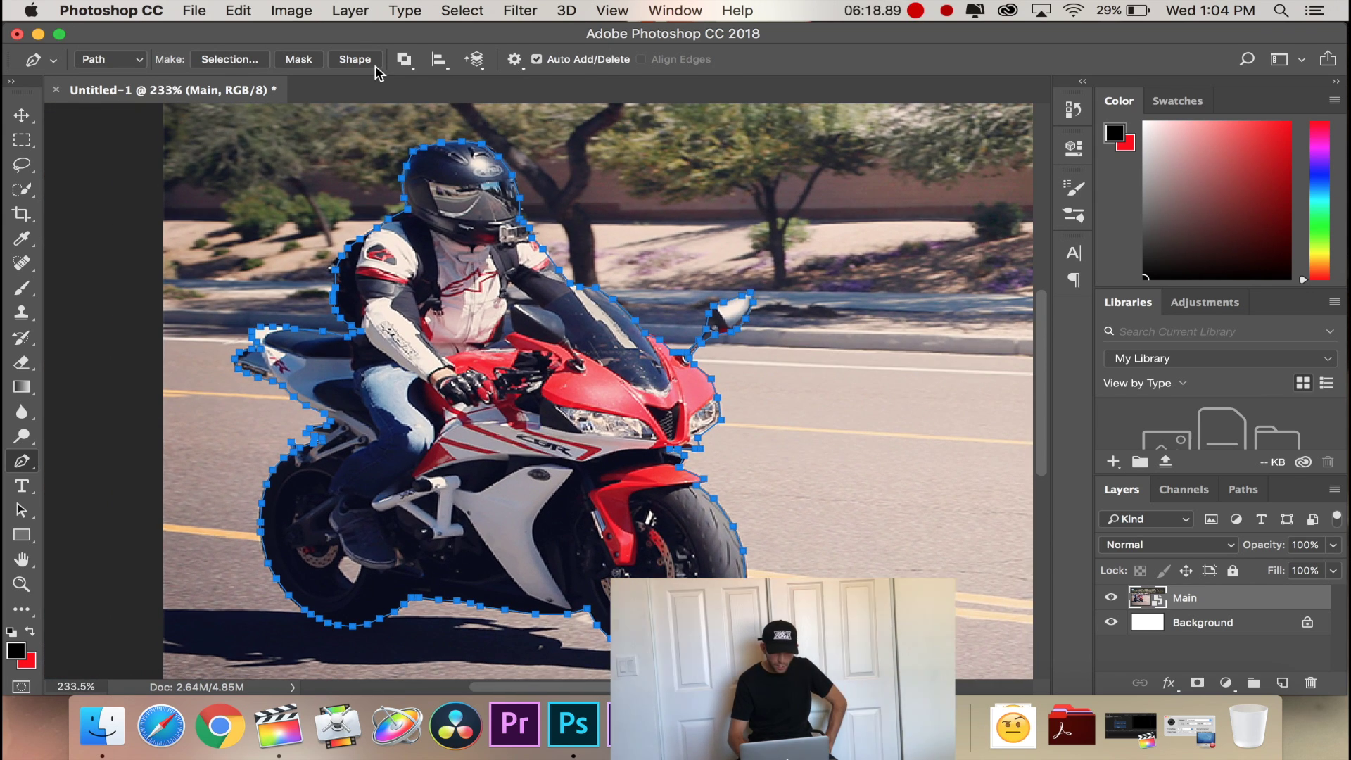
left_click(229, 59)
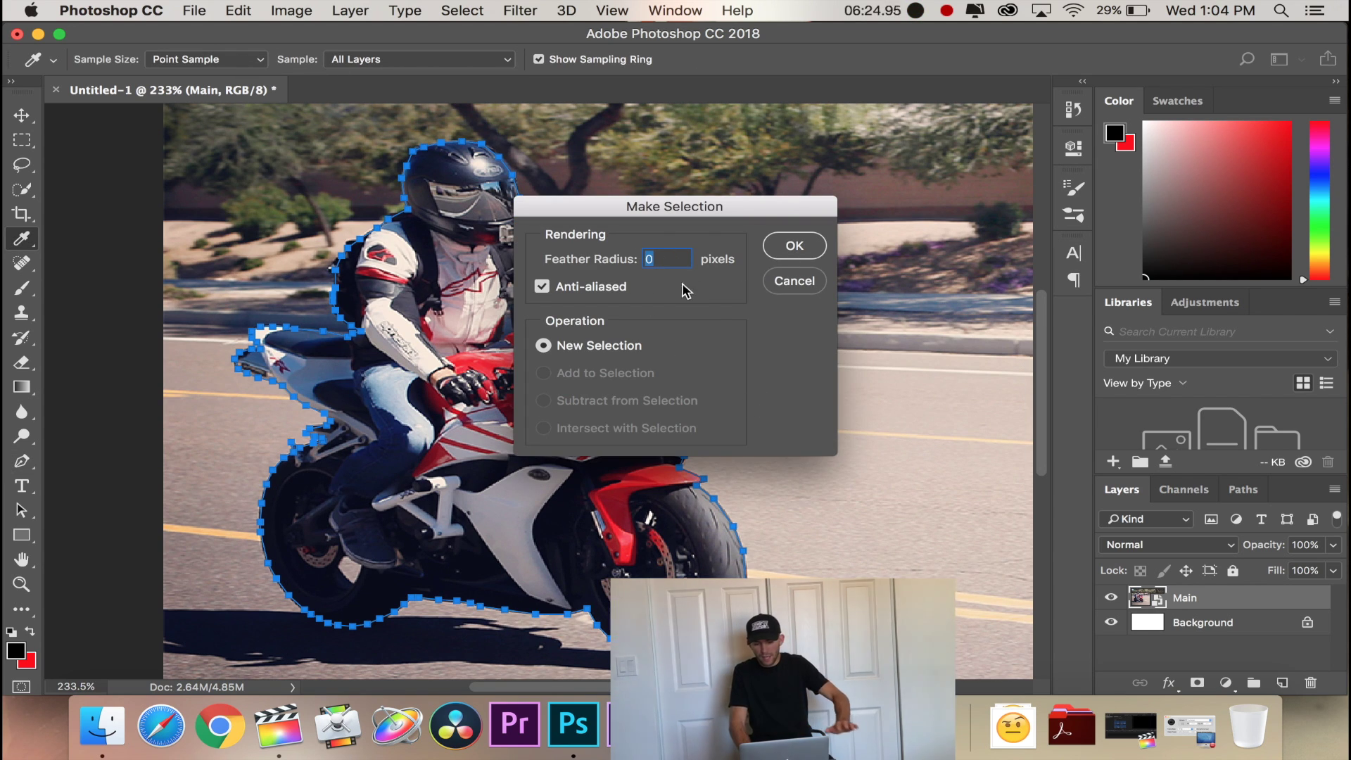
left_click(788, 250)
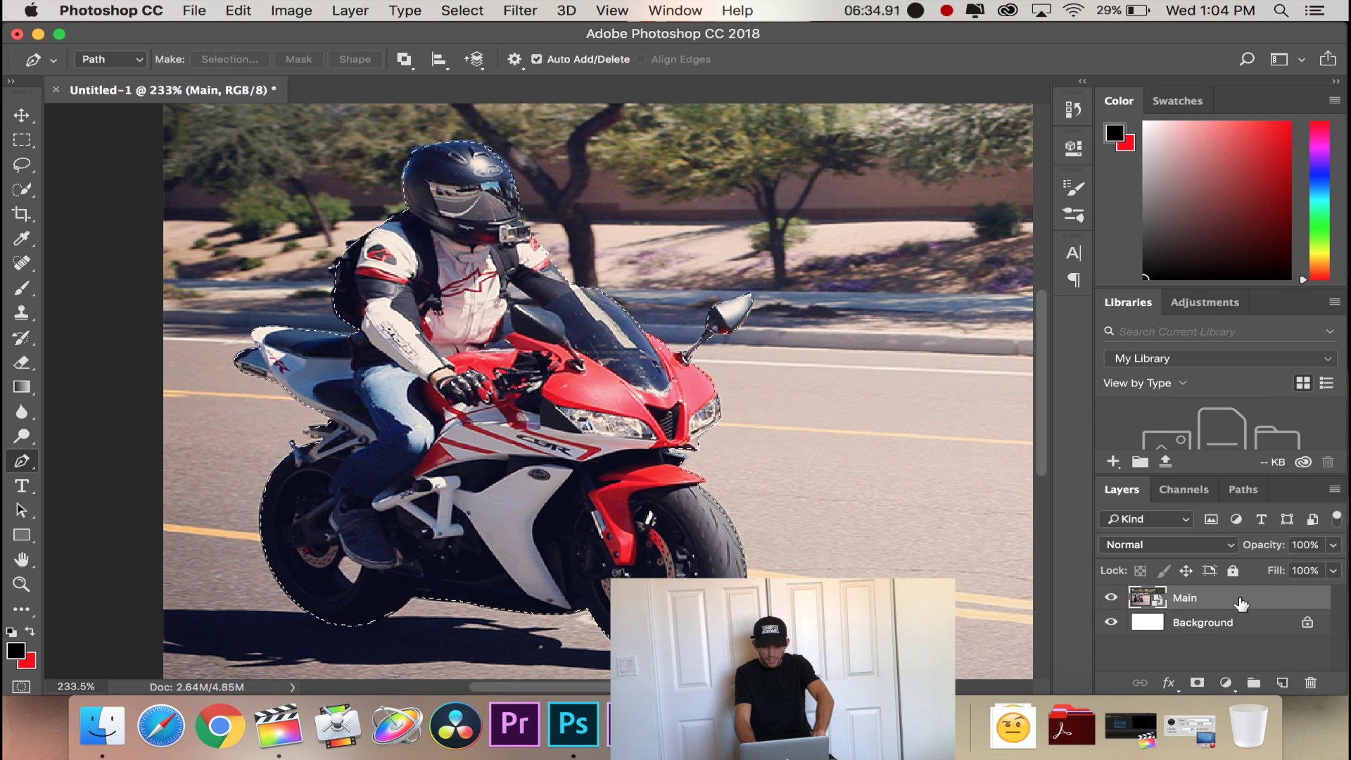
key("super+j")
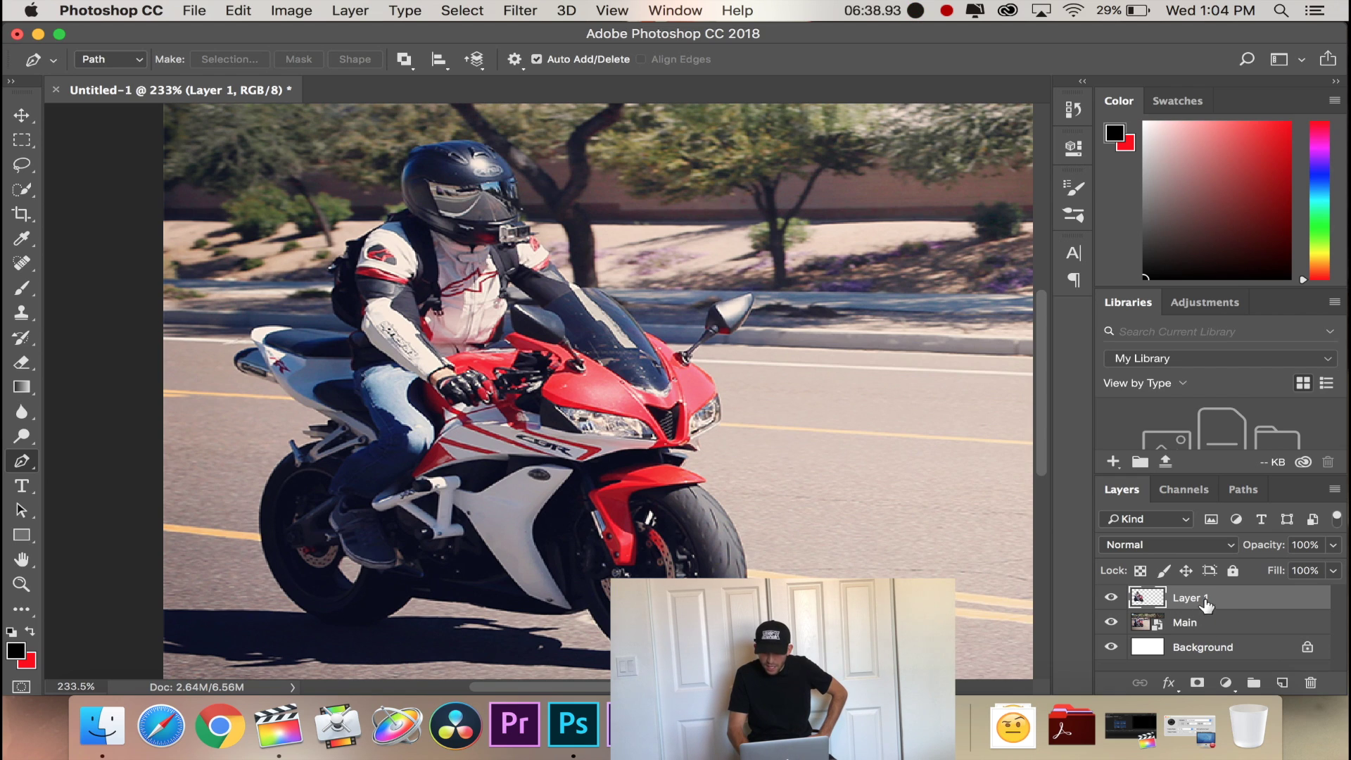
Check the cutout by toggling the Main layer's visibility off and on, leaving the layer shown.
left_click(1217, 628)
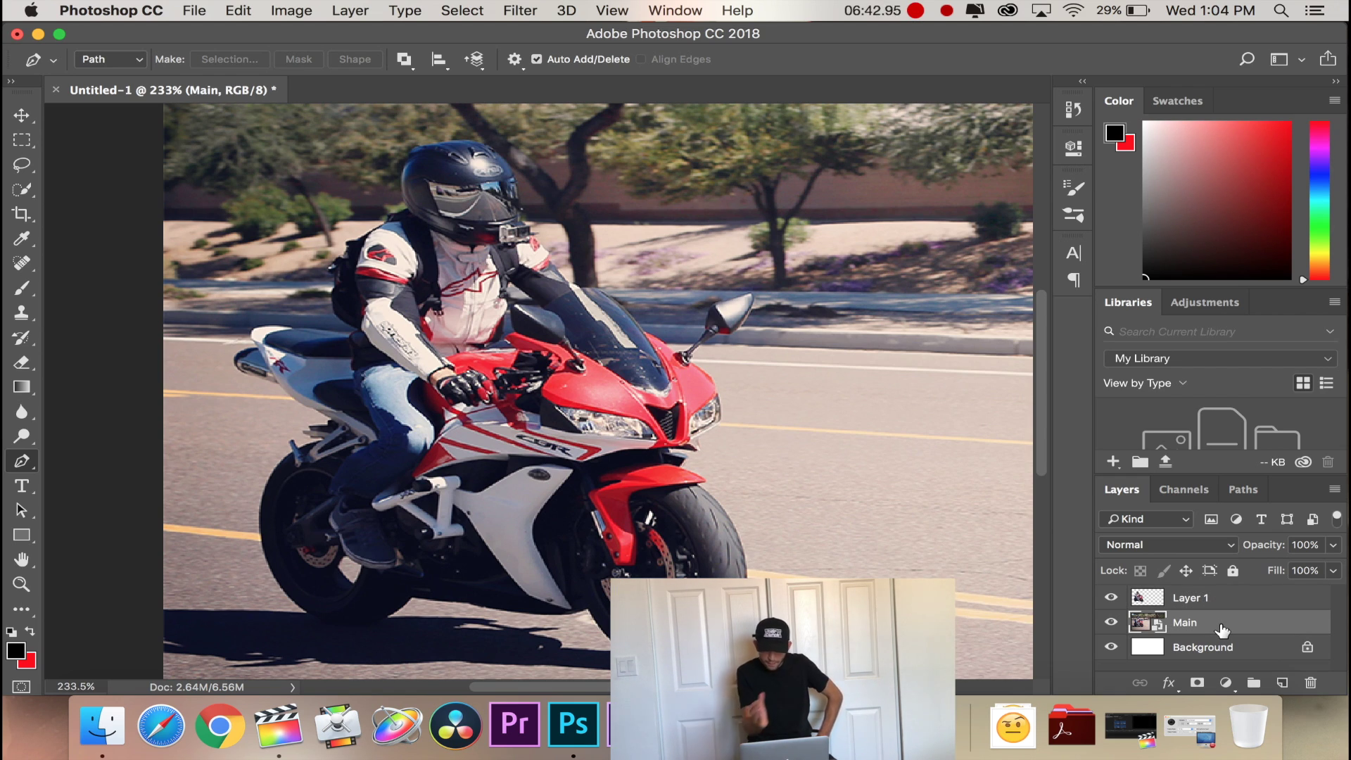
left_click(1225, 599)
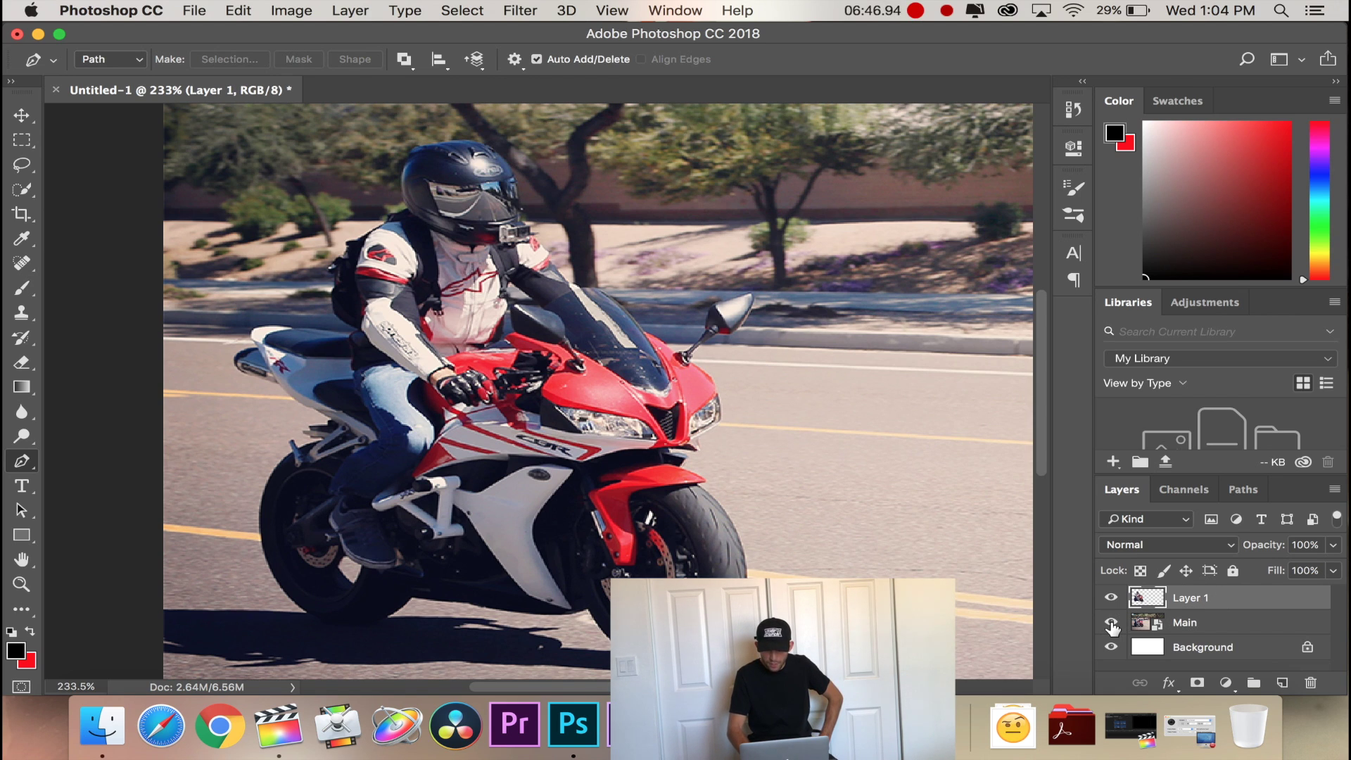
scroll(960, 518, "down", 5)
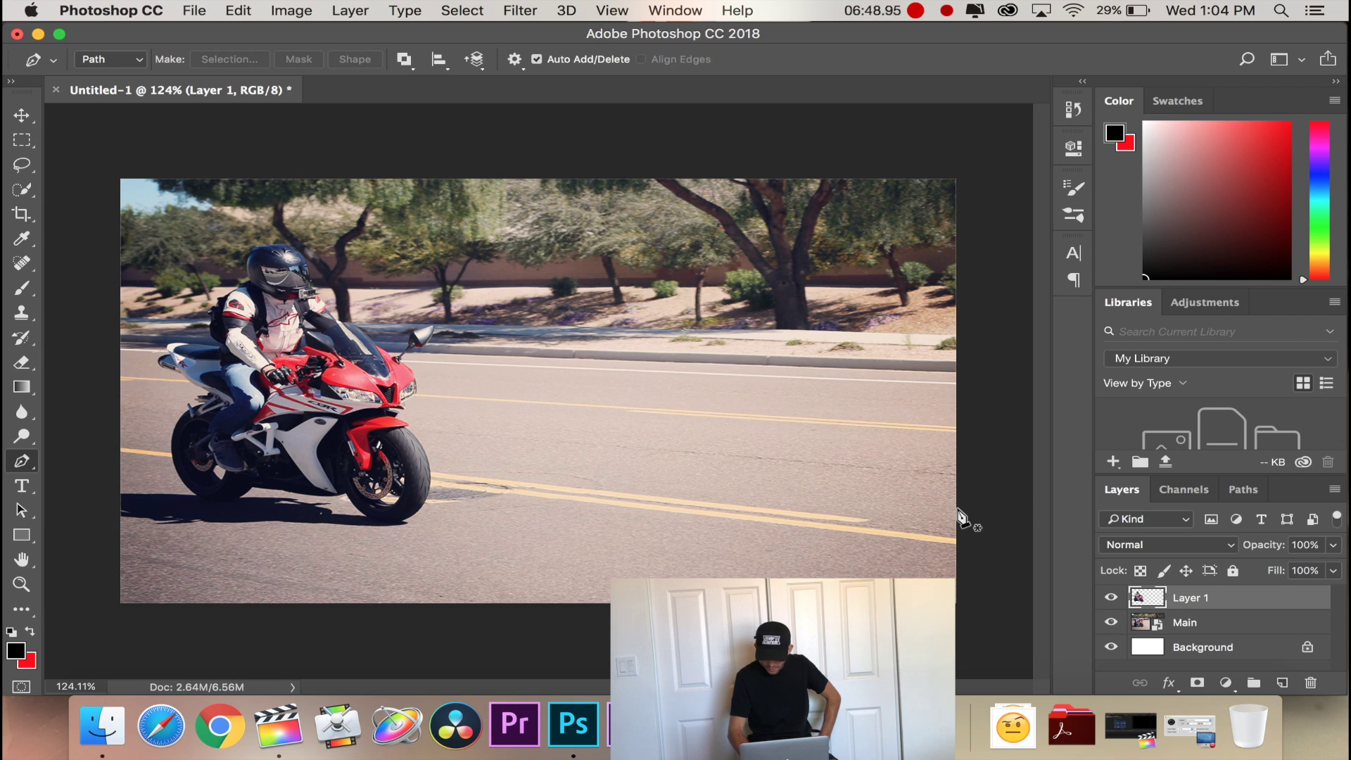
left_click(1110, 622)
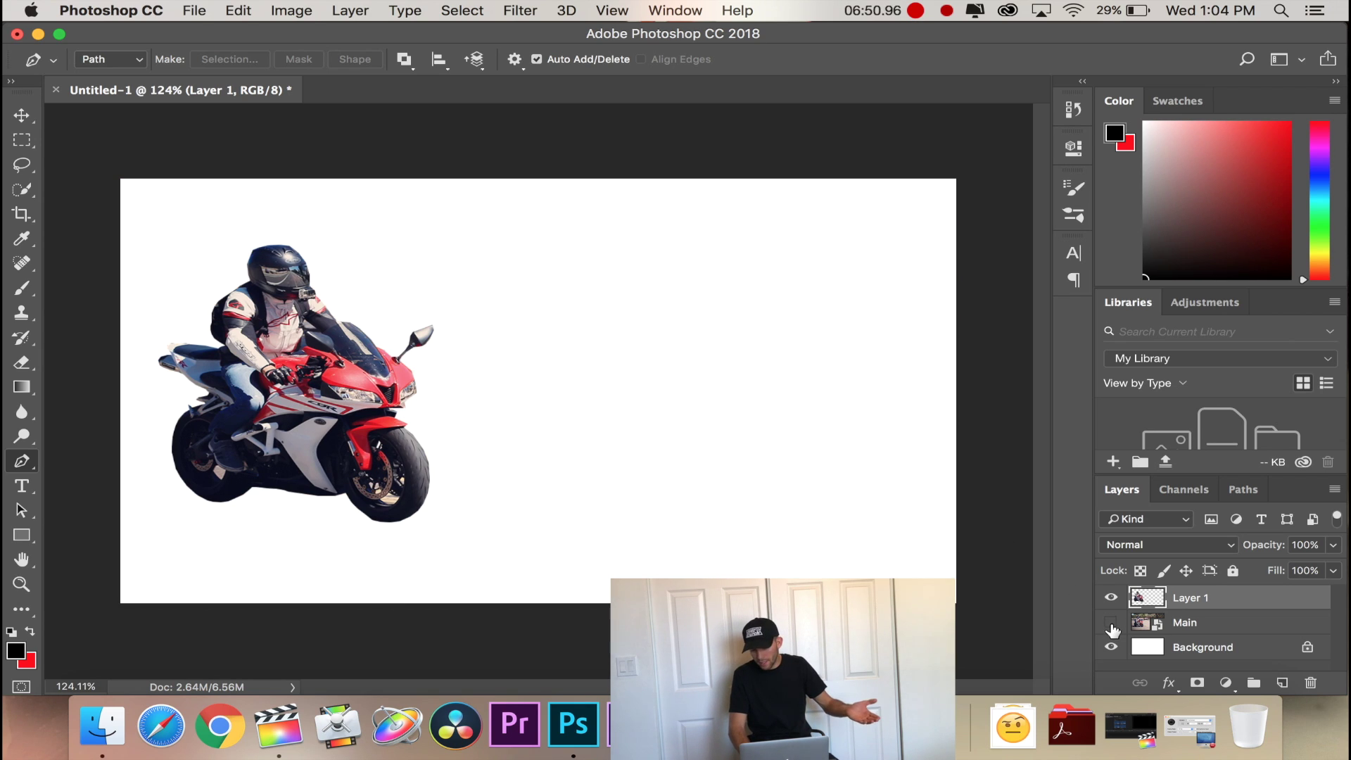
left_click(1110, 622)
left_click(1110, 622)
left_click(1110, 622)
Rename the cutout layer as Bike.
double_click(1188, 598)
type("Bike")
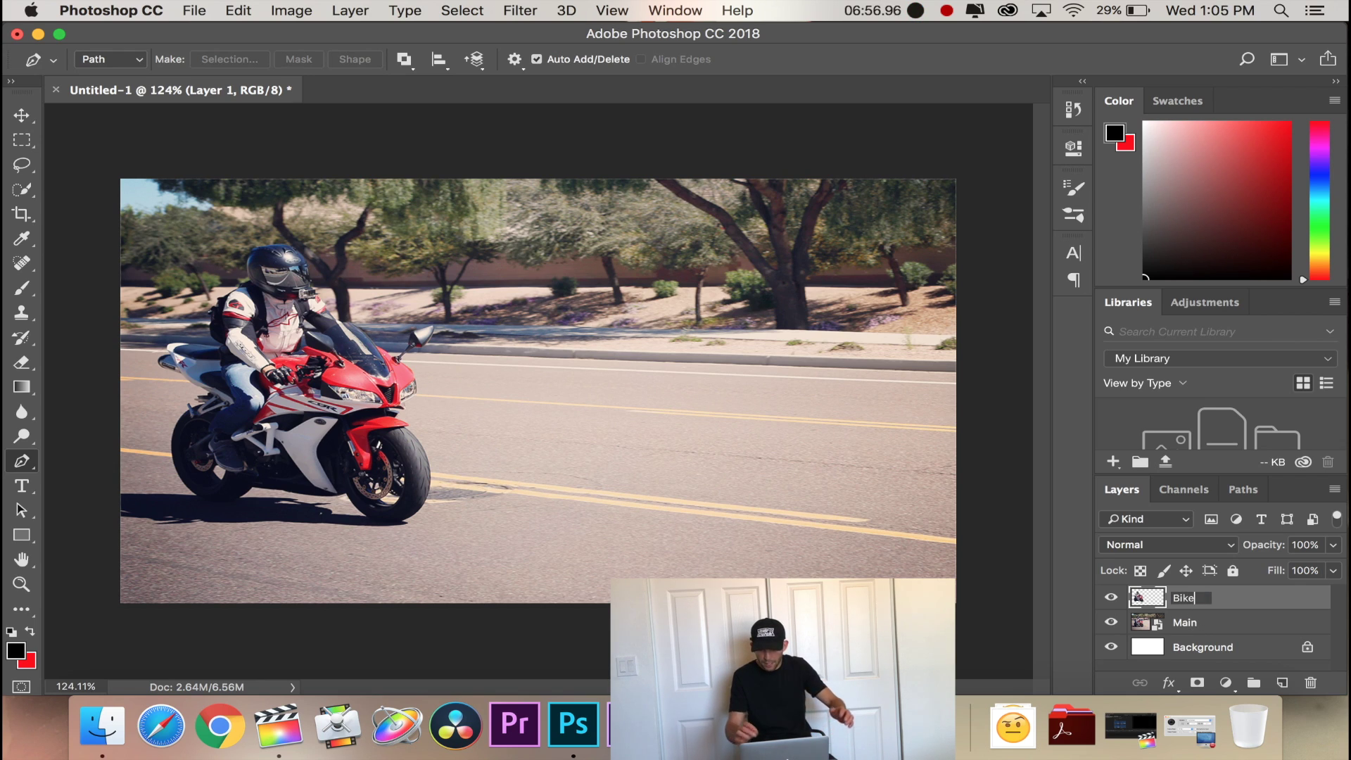
key("Return")
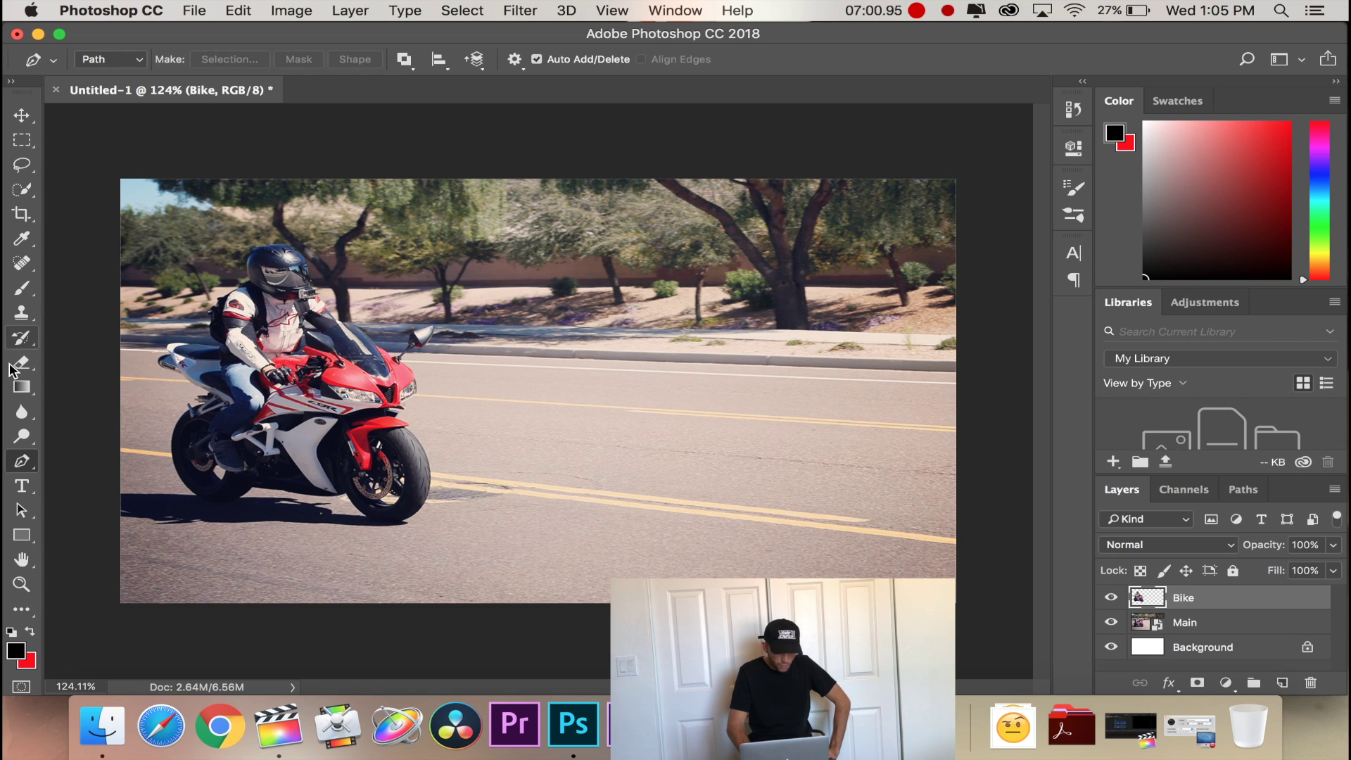
Switch to the Move tool and make Main the active layer.
left_click(19, 115)
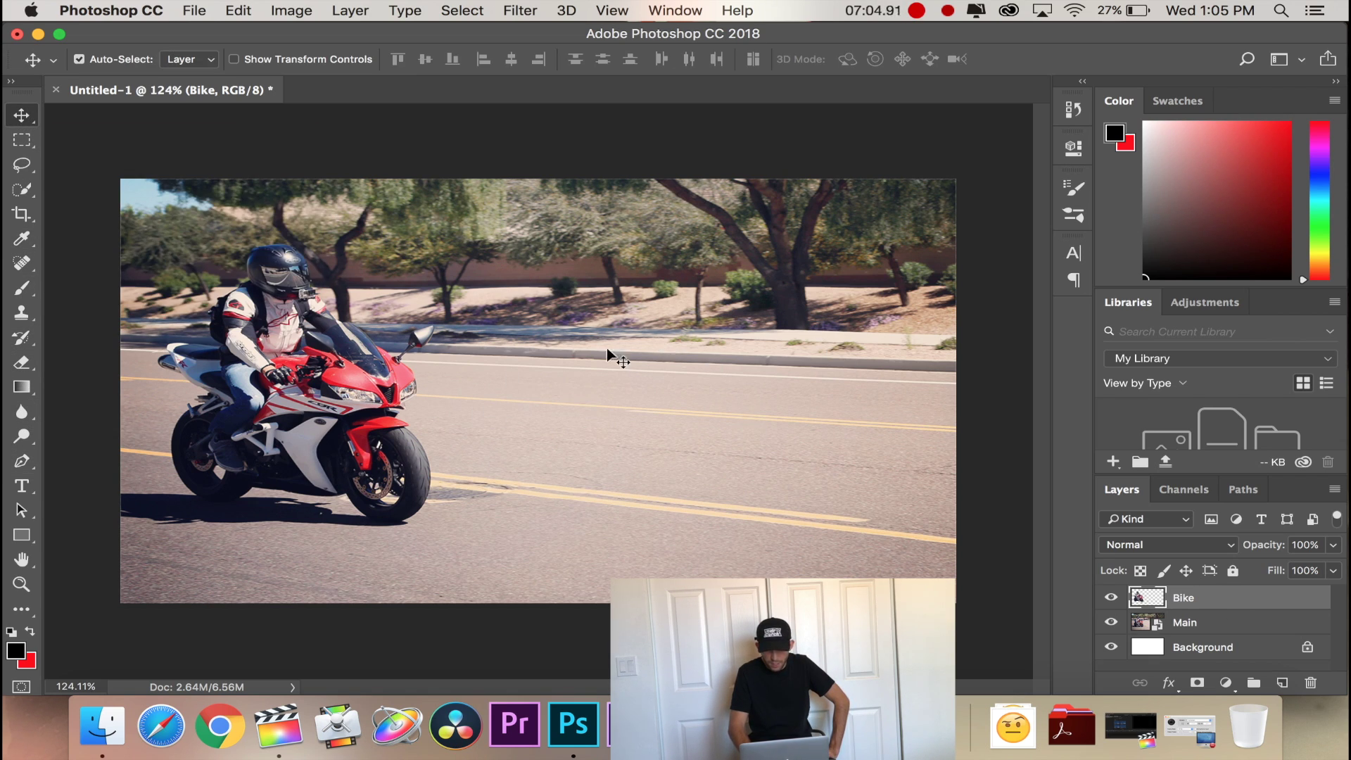
left_click(609, 404)
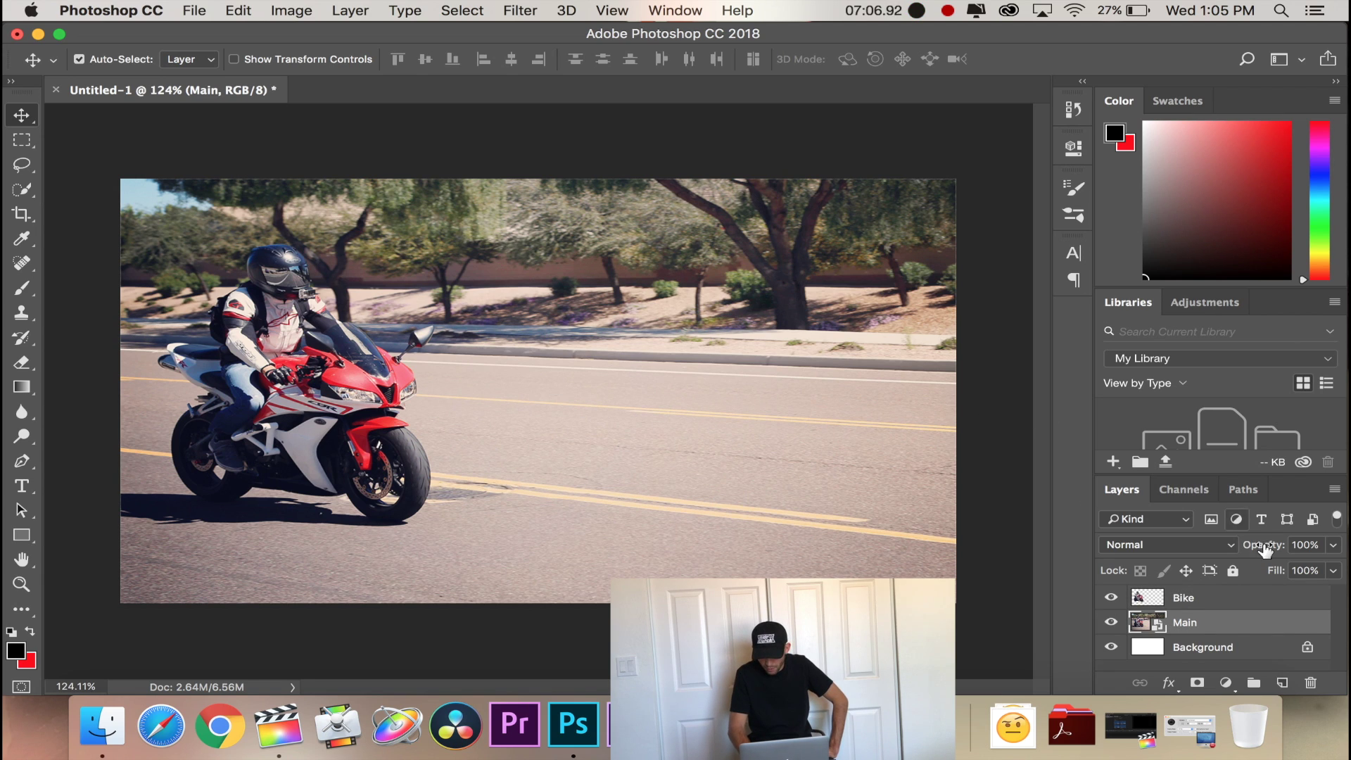
left_click(1229, 598)
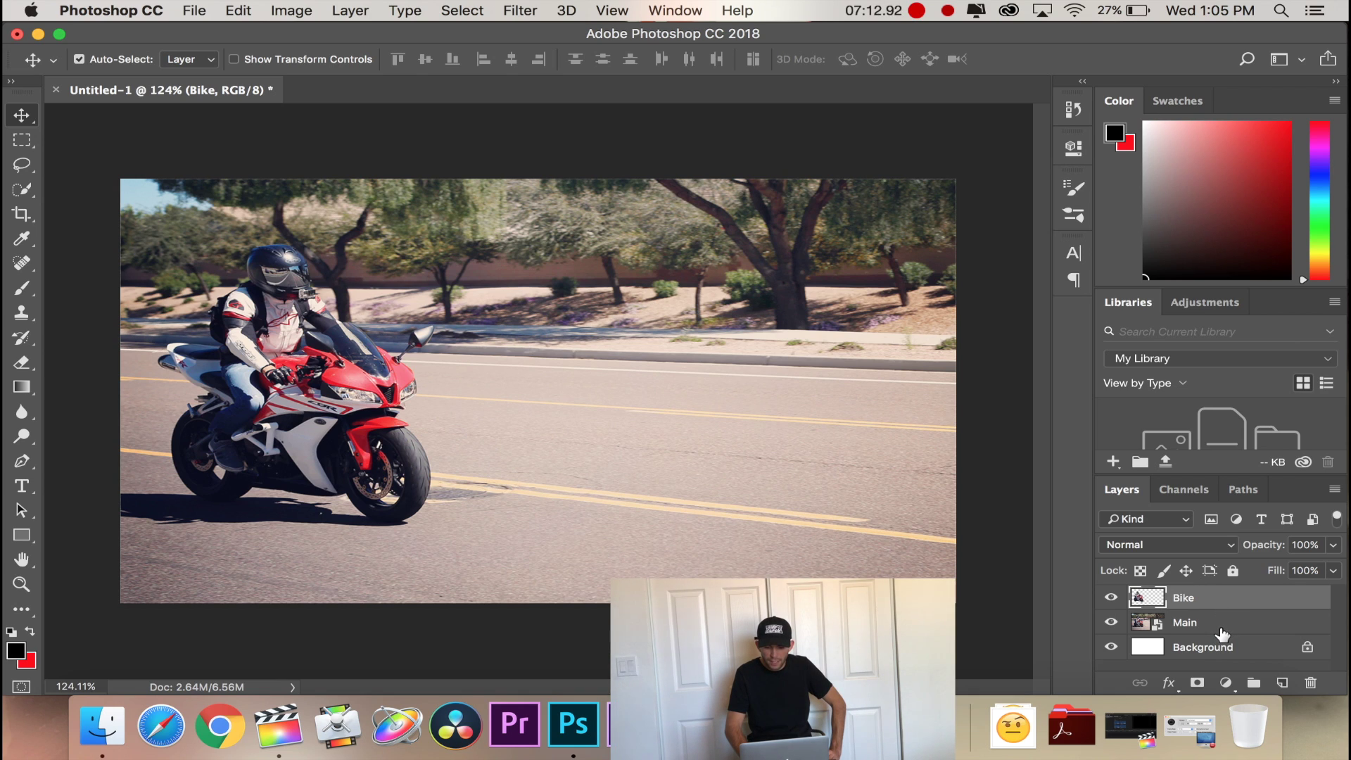
left_click(1223, 631)
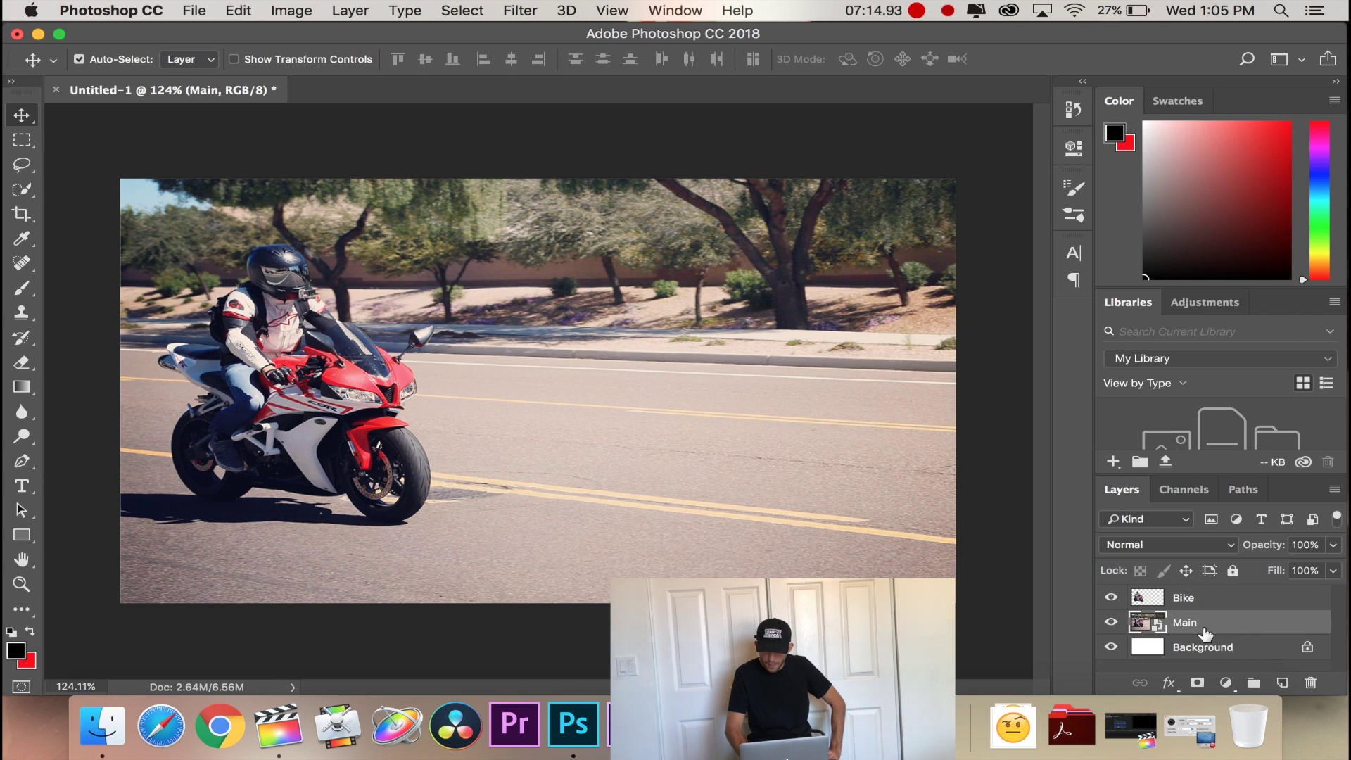
Apply a Gaussian Blur with a 2.0-pixel radius to the Main layer.
left_click(522, 10)
mouse_move(559, 255)
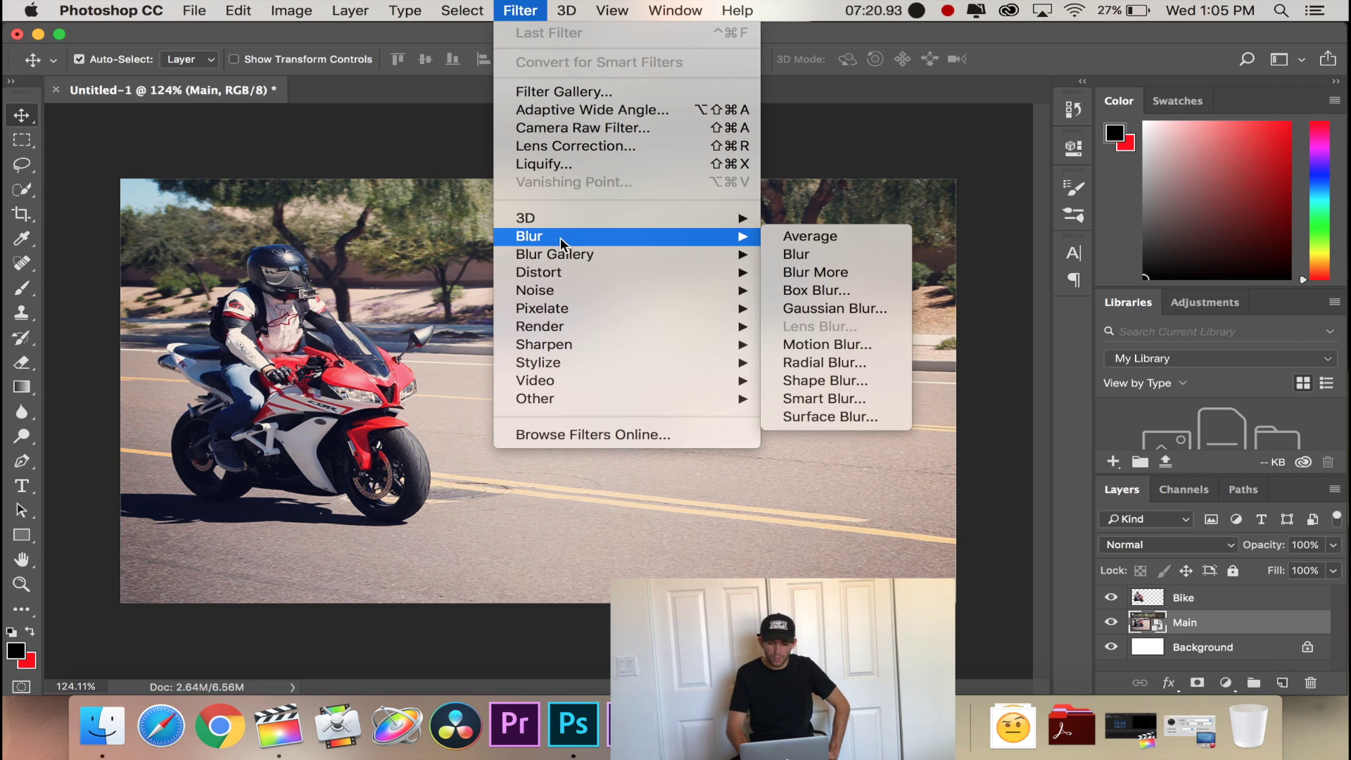
left_click(833, 309)
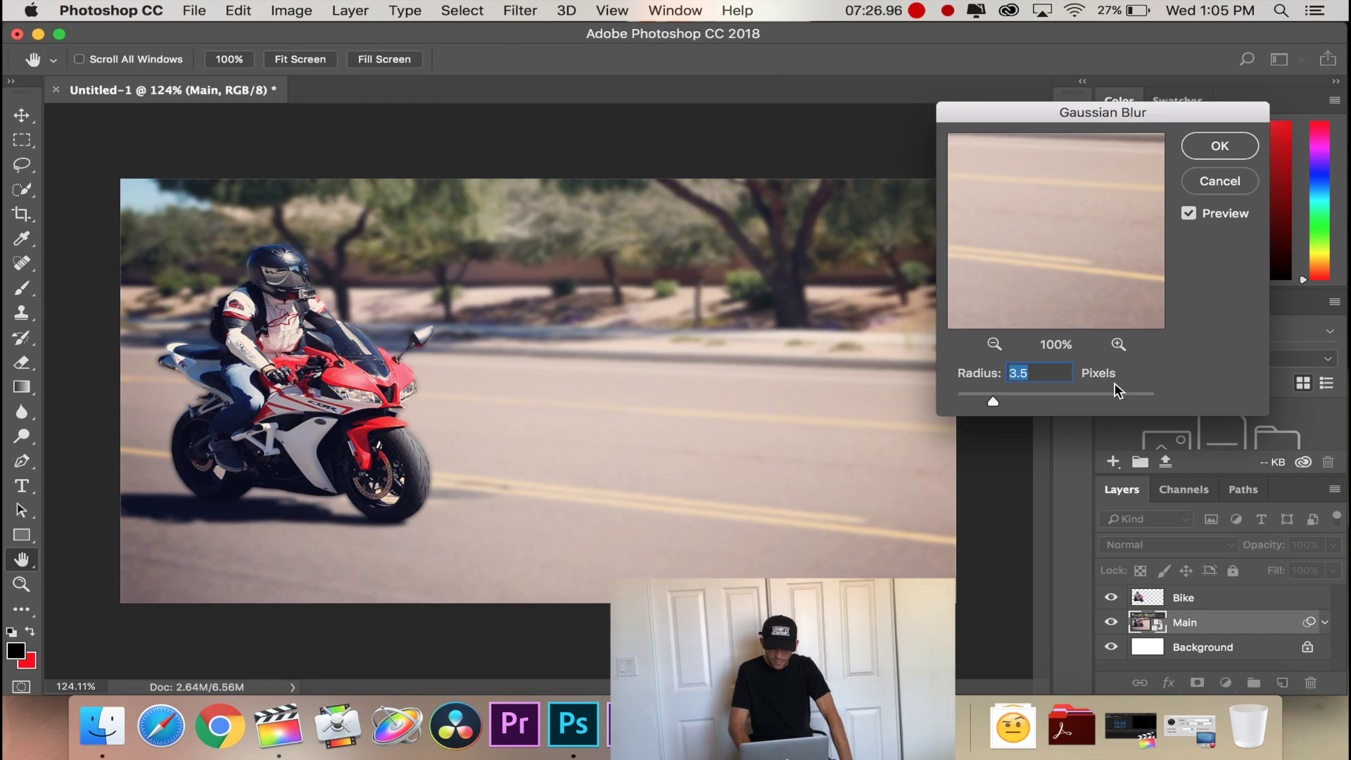
left_click_drag(993, 399, 965, 397)
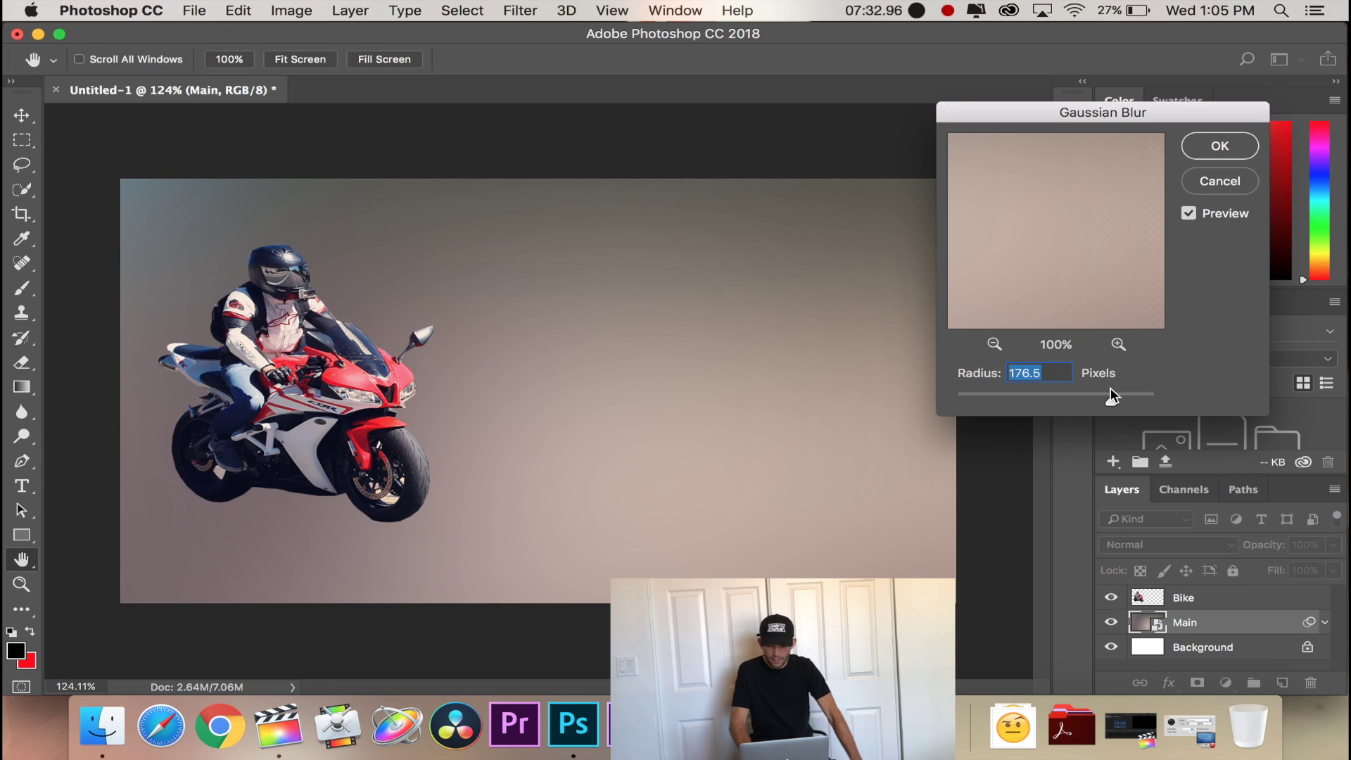
left_click_drag(1109, 389, 983, 397)
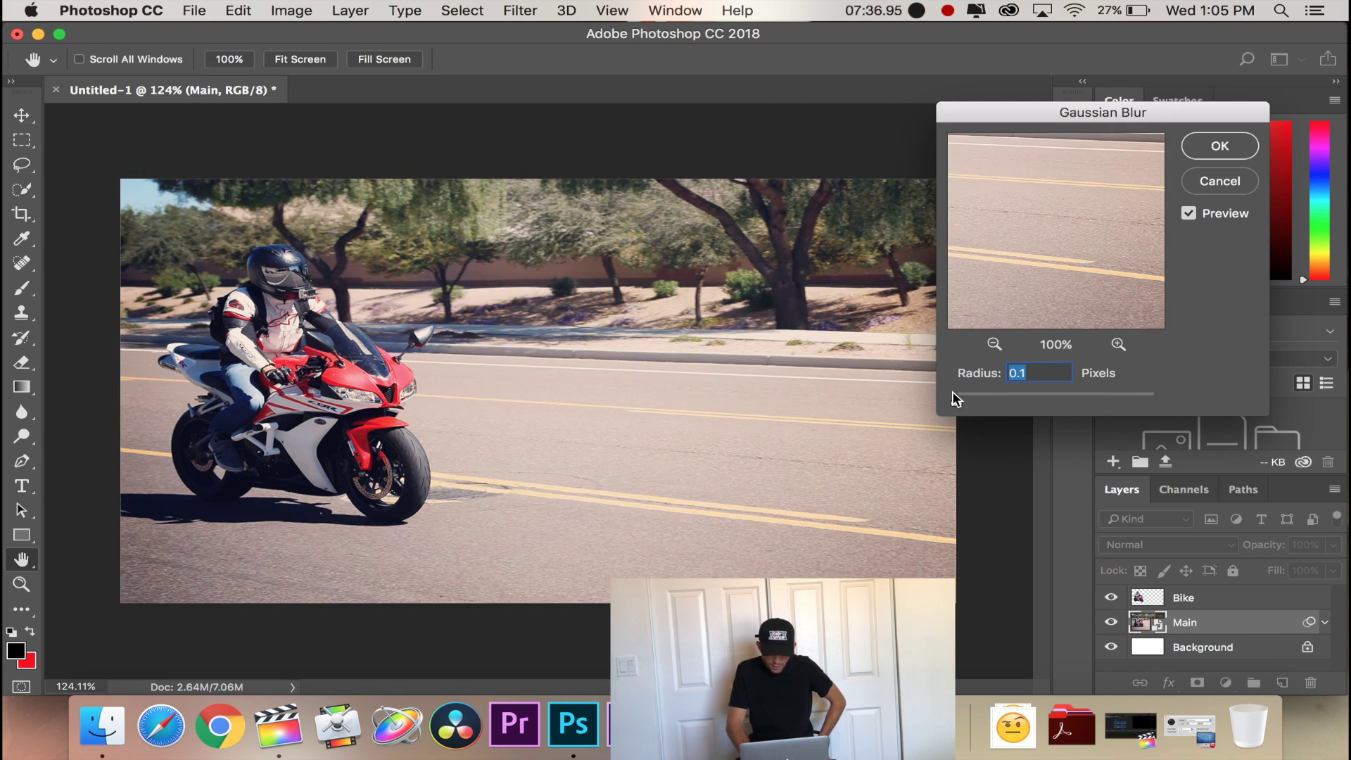
left_click_drag(952, 391, 977, 398)
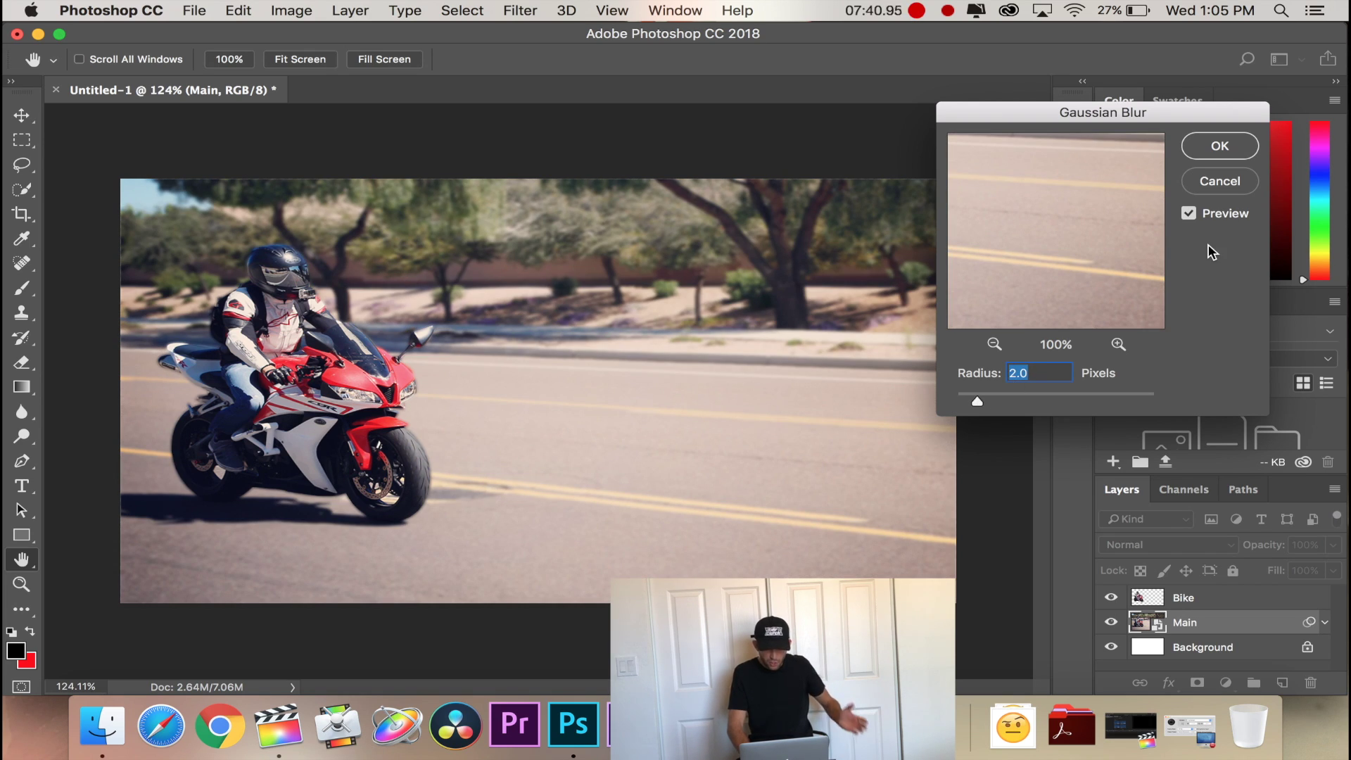
left_click(1223, 149)
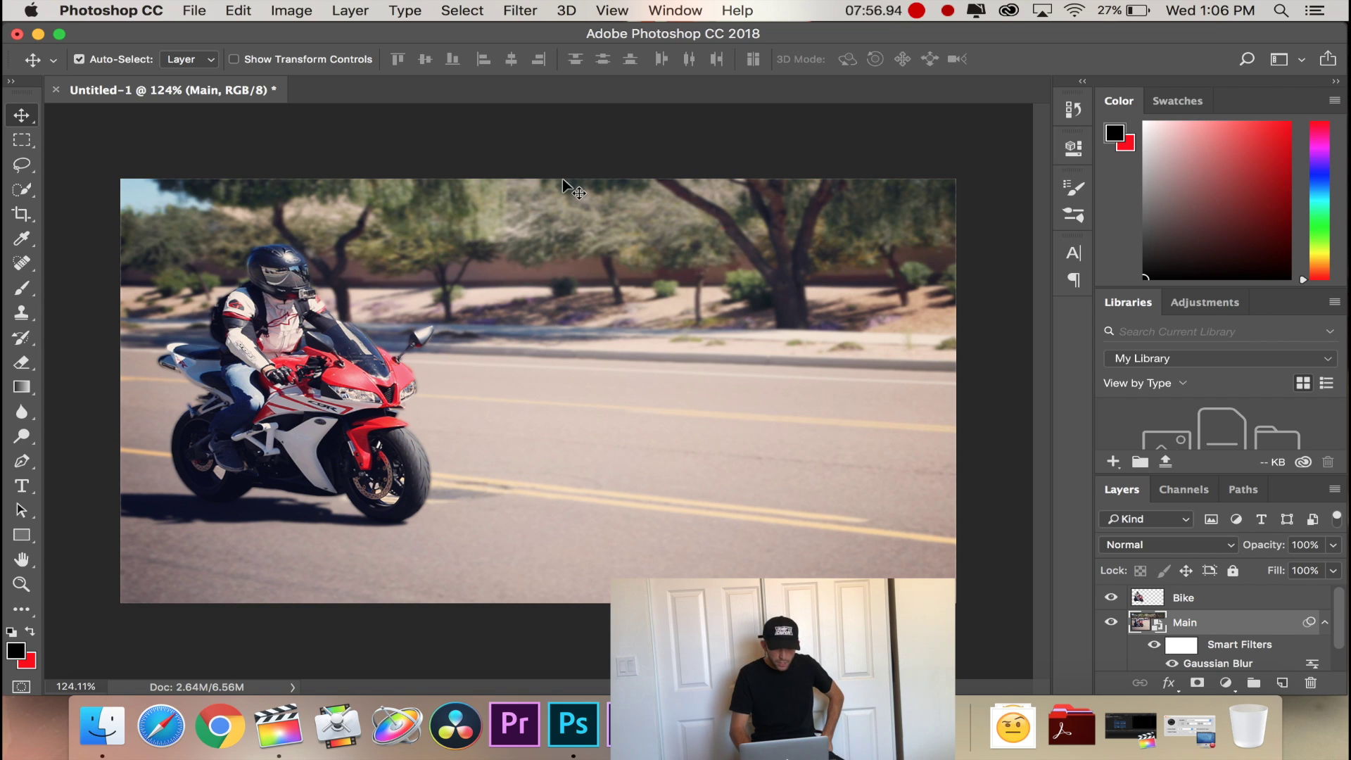
left_click(301, 7)
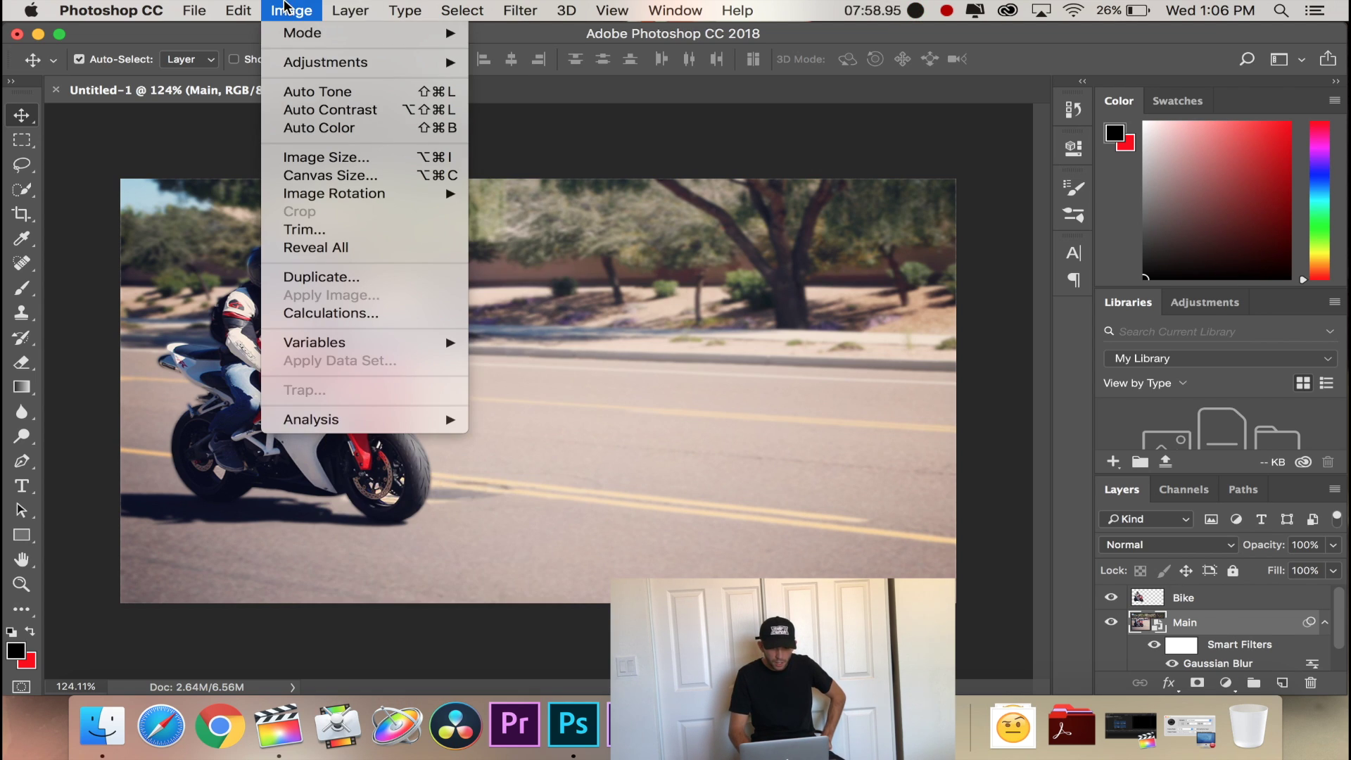
mouse_move(328, 64)
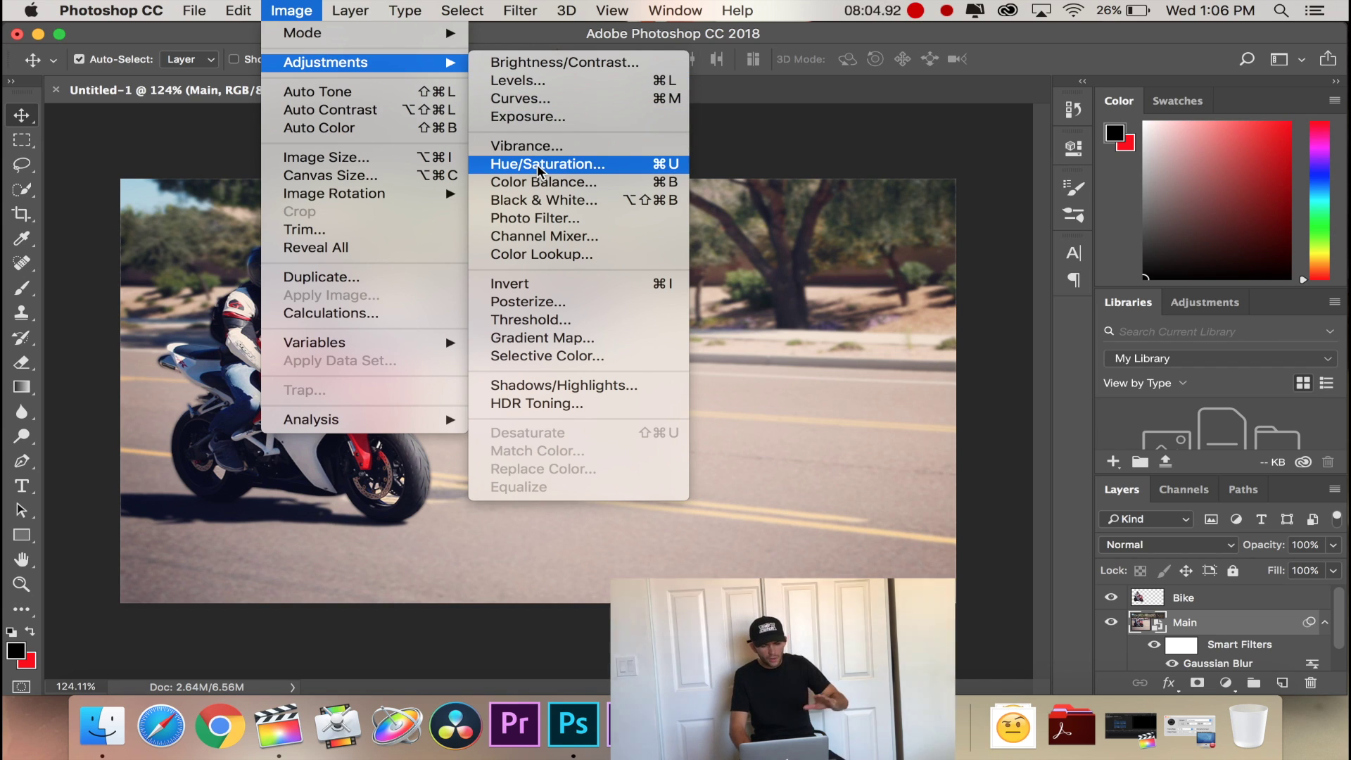
key("Escape")
key("Escape")
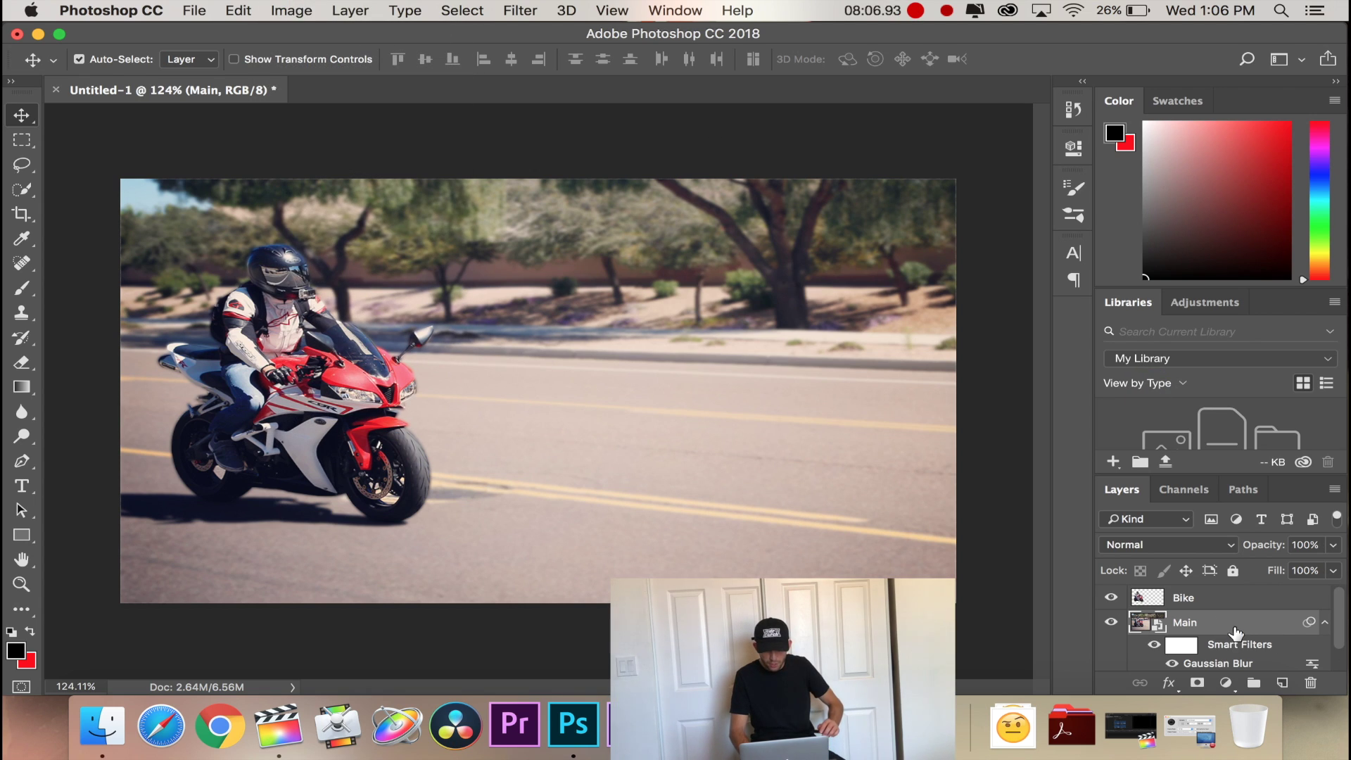
Darken the Main layer with a Curves adjustment, pulling an RGB curve point down to input 230, output 209.
left_click(1228, 597)
left_click(1228, 622)
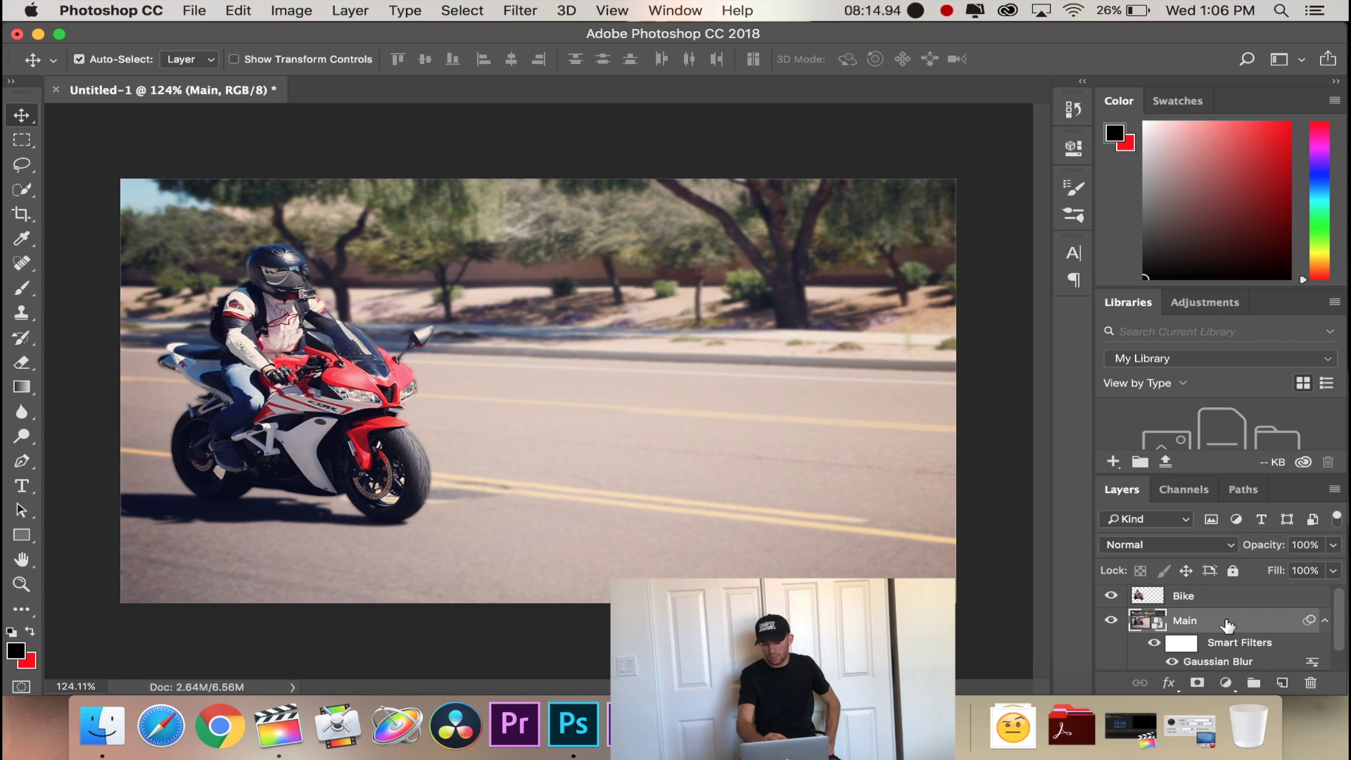
key("super+m")
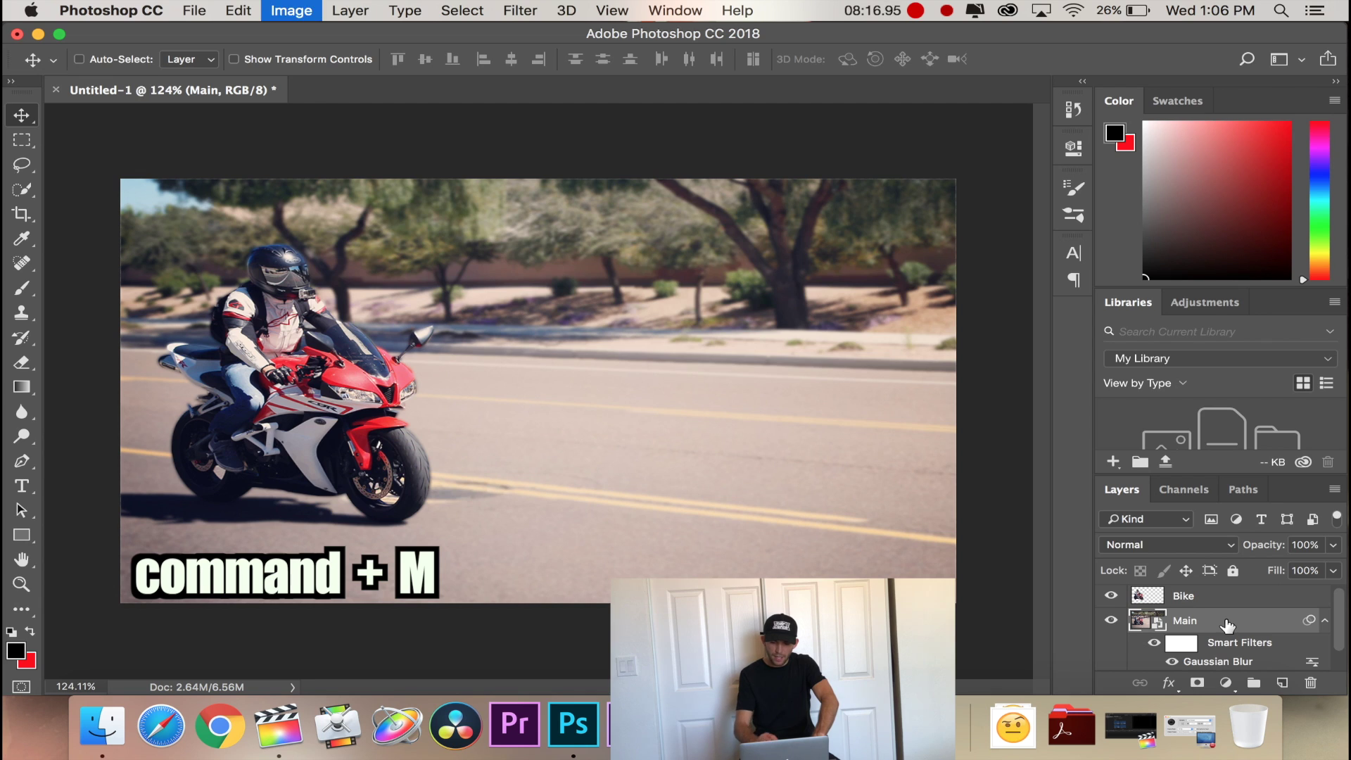
left_click_drag(565, 128, 1028, 121)
mouse_move(1111, 246)
left_mouse_down()
mouse_move(1137, 273)
mouse_move(1069, 223)
mouse_move(1127, 255)
left_mouse_up()
left_click_drag(1120, 122, 971, 129)
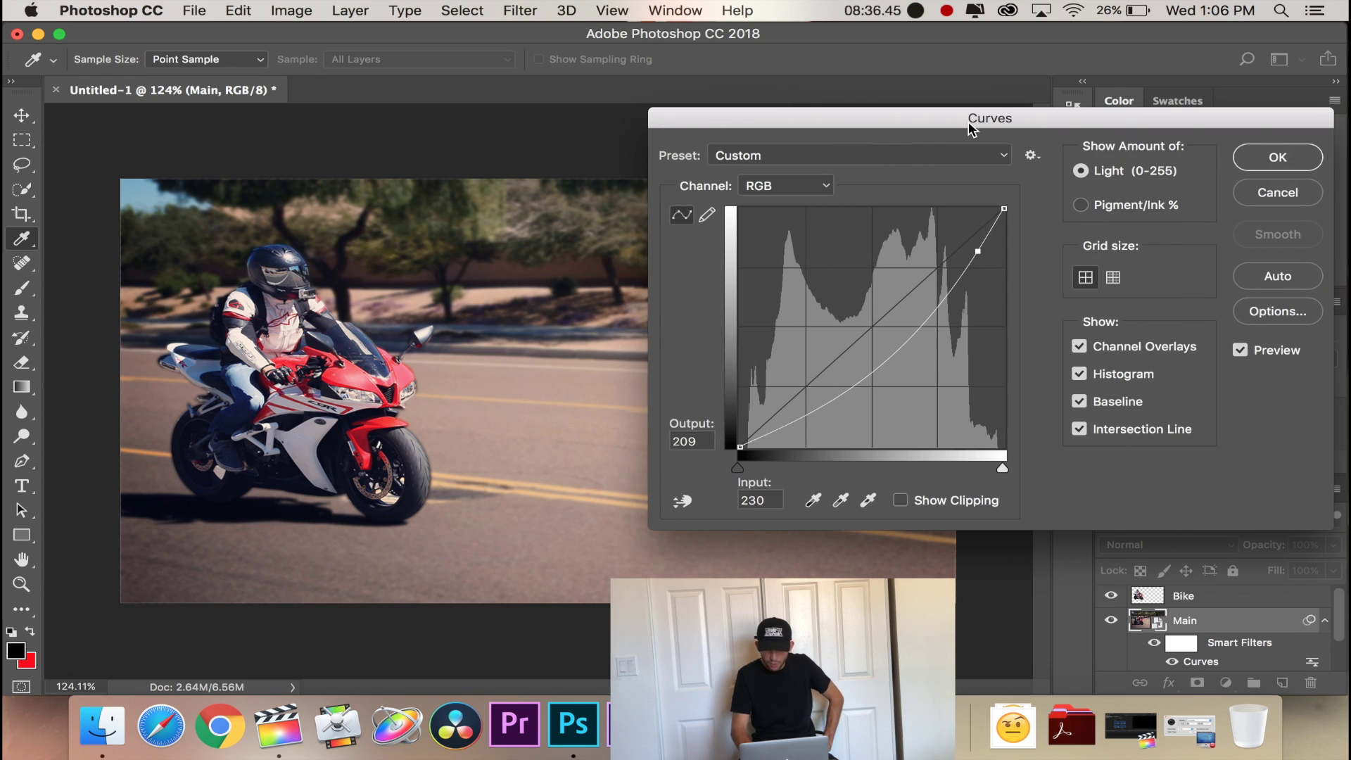
left_click(1300, 167)
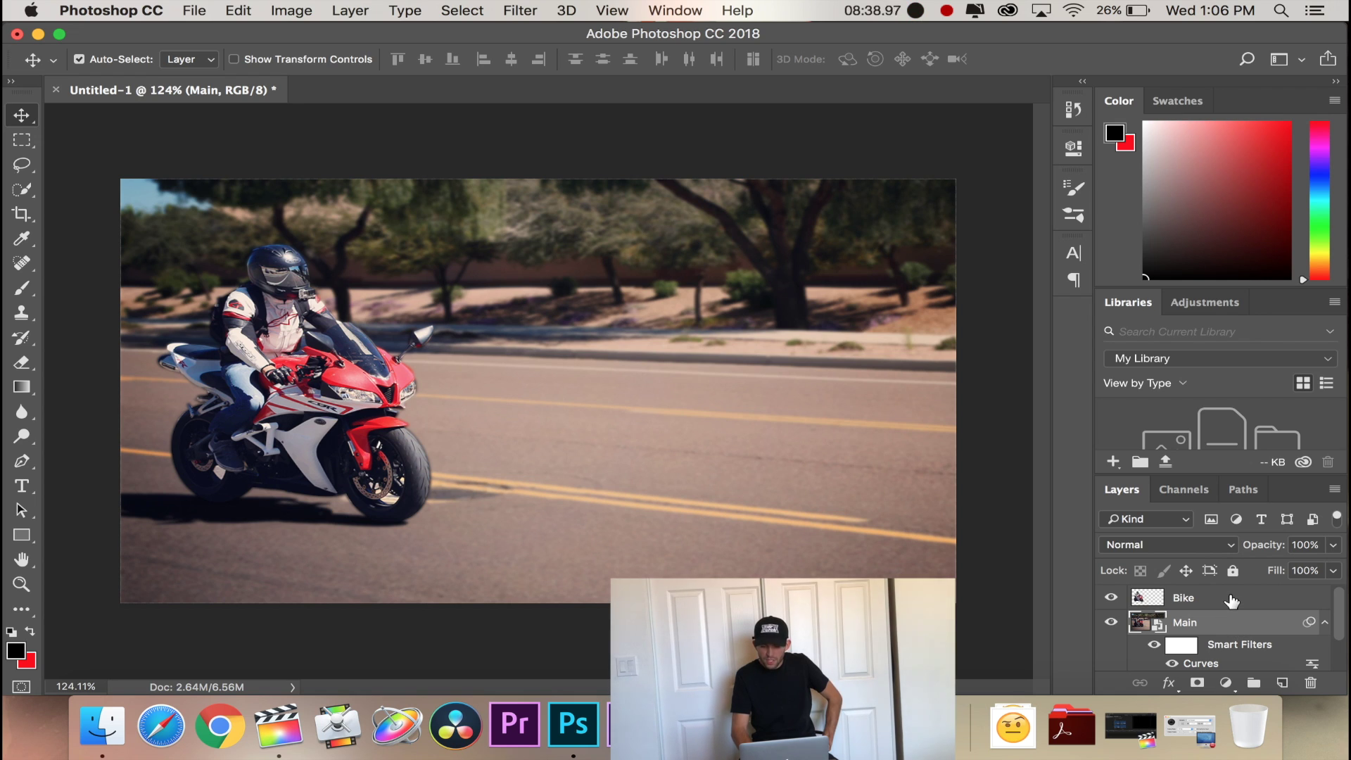
Brighten the Bike layer with a Curves adjustment, raising an RGB curve point to input 212, output 226.
left_click(1232, 600)
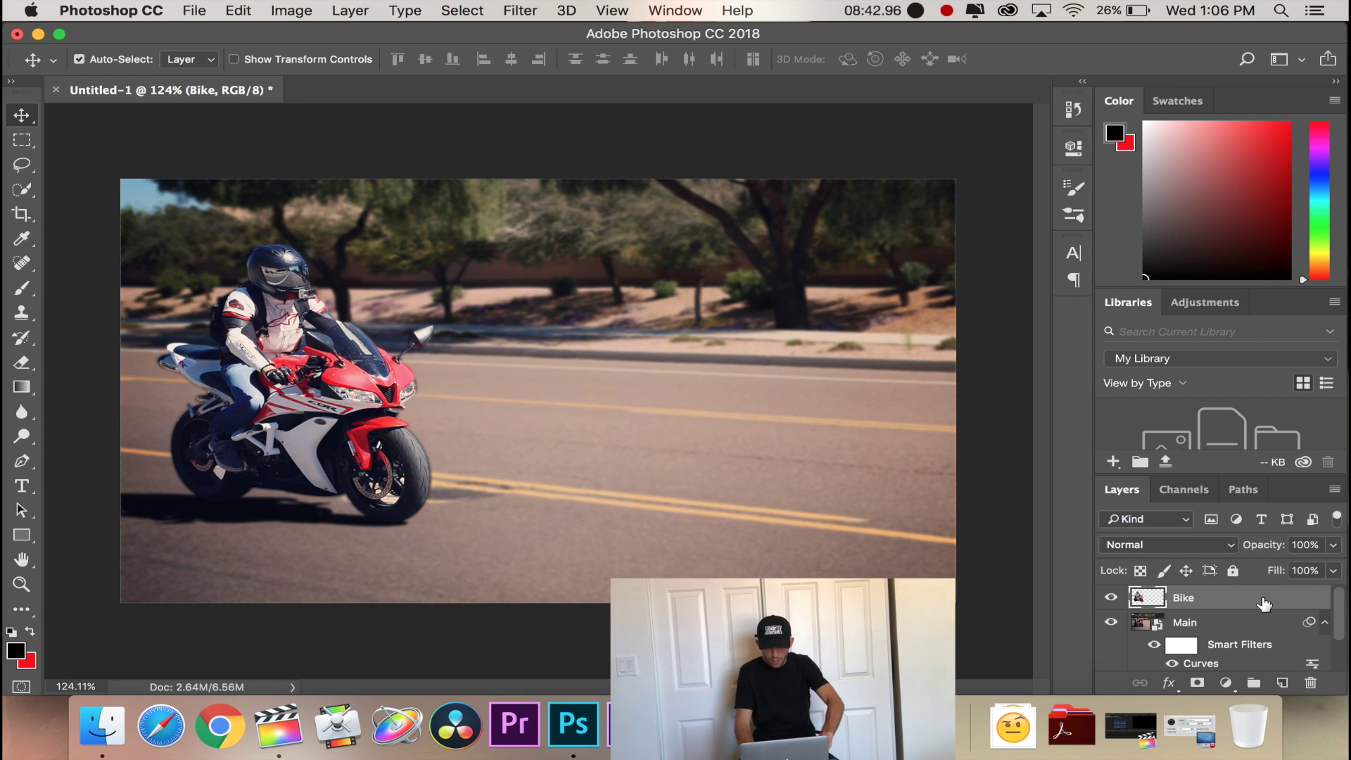
key("super+m")
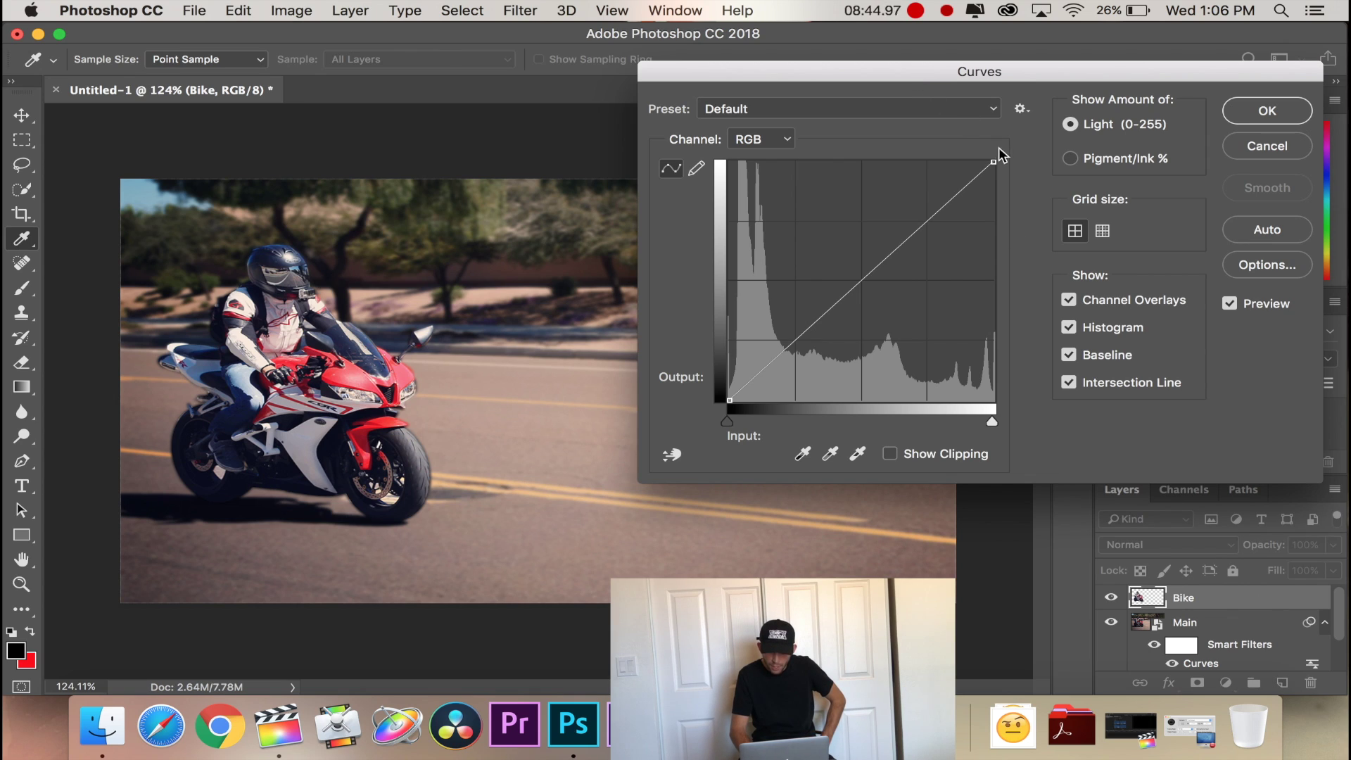
left_click_drag(954, 197, 949, 190)
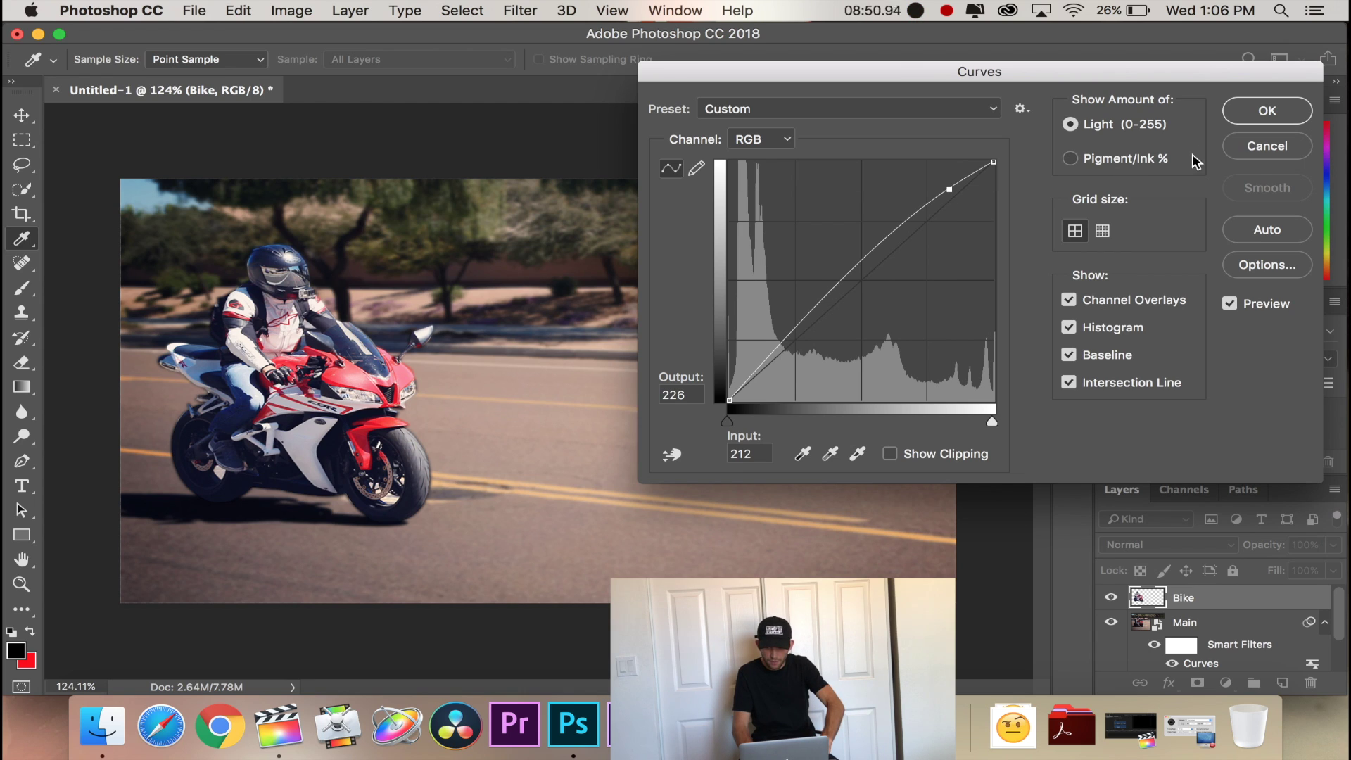
left_click(1259, 108)
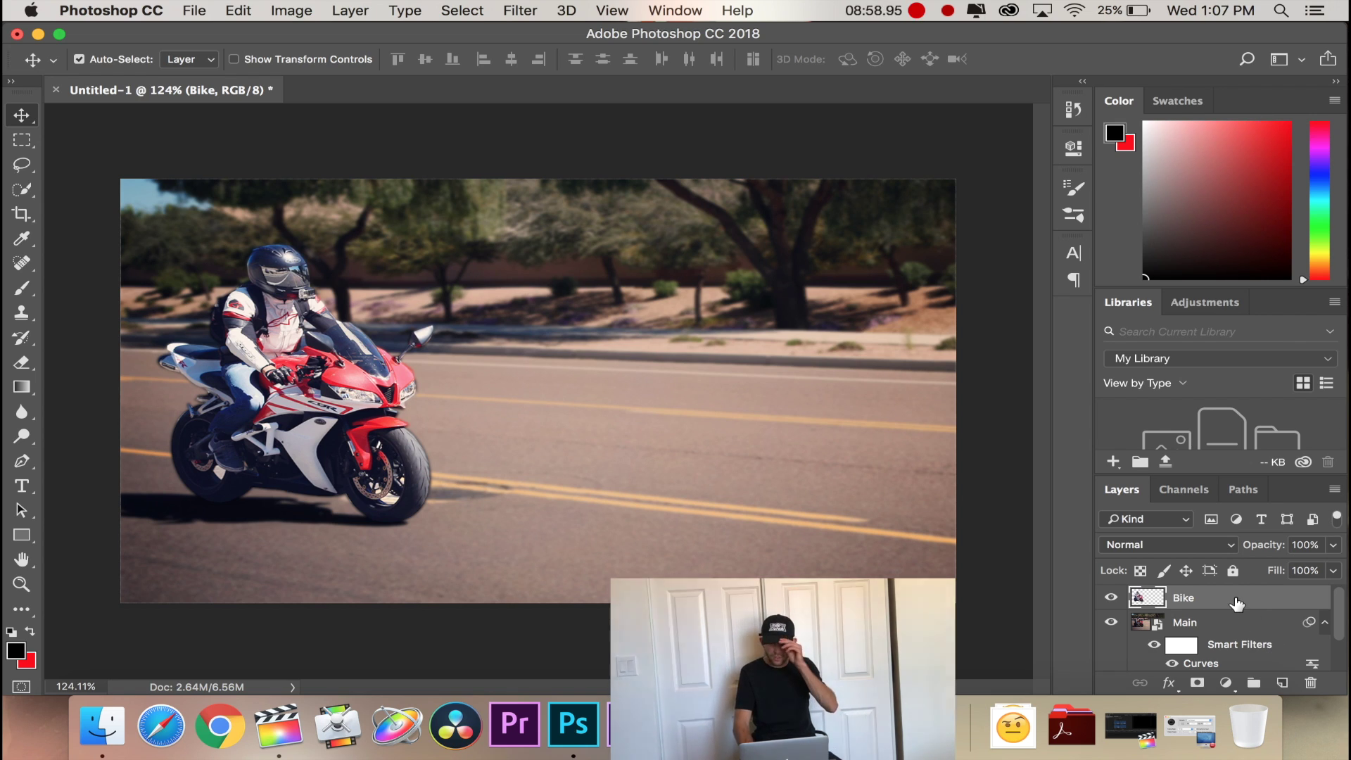
Try the Sharpen More filter on the Bike layer.
left_click(521, 10)
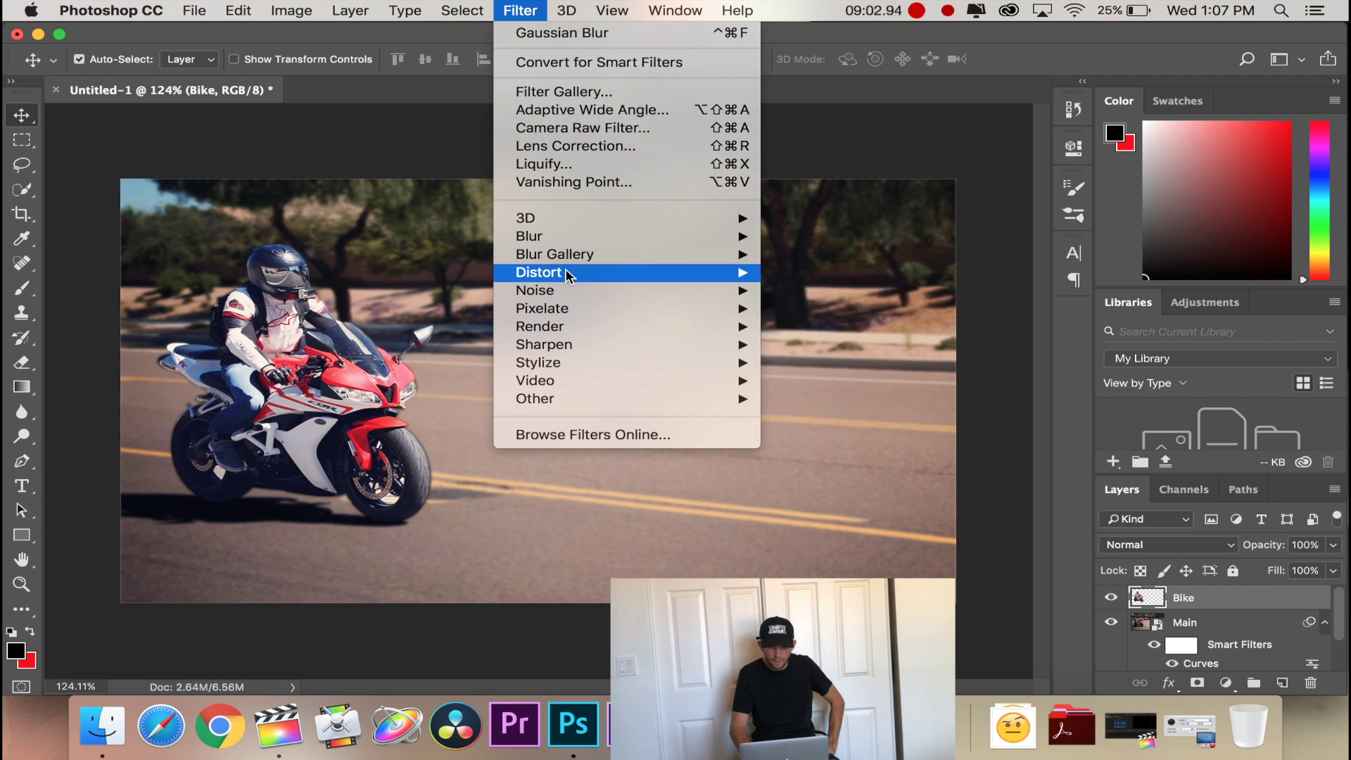
mouse_move(580, 293)
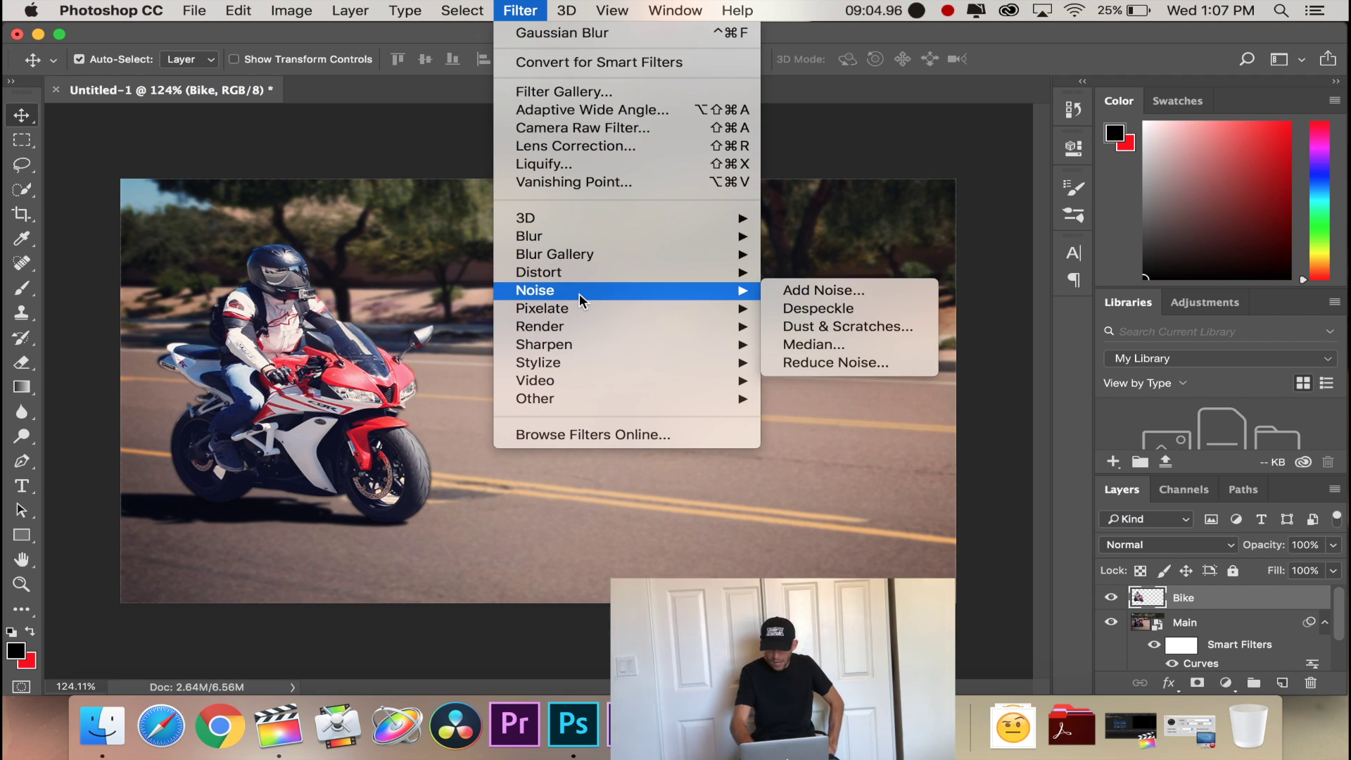
mouse_move(569, 342)
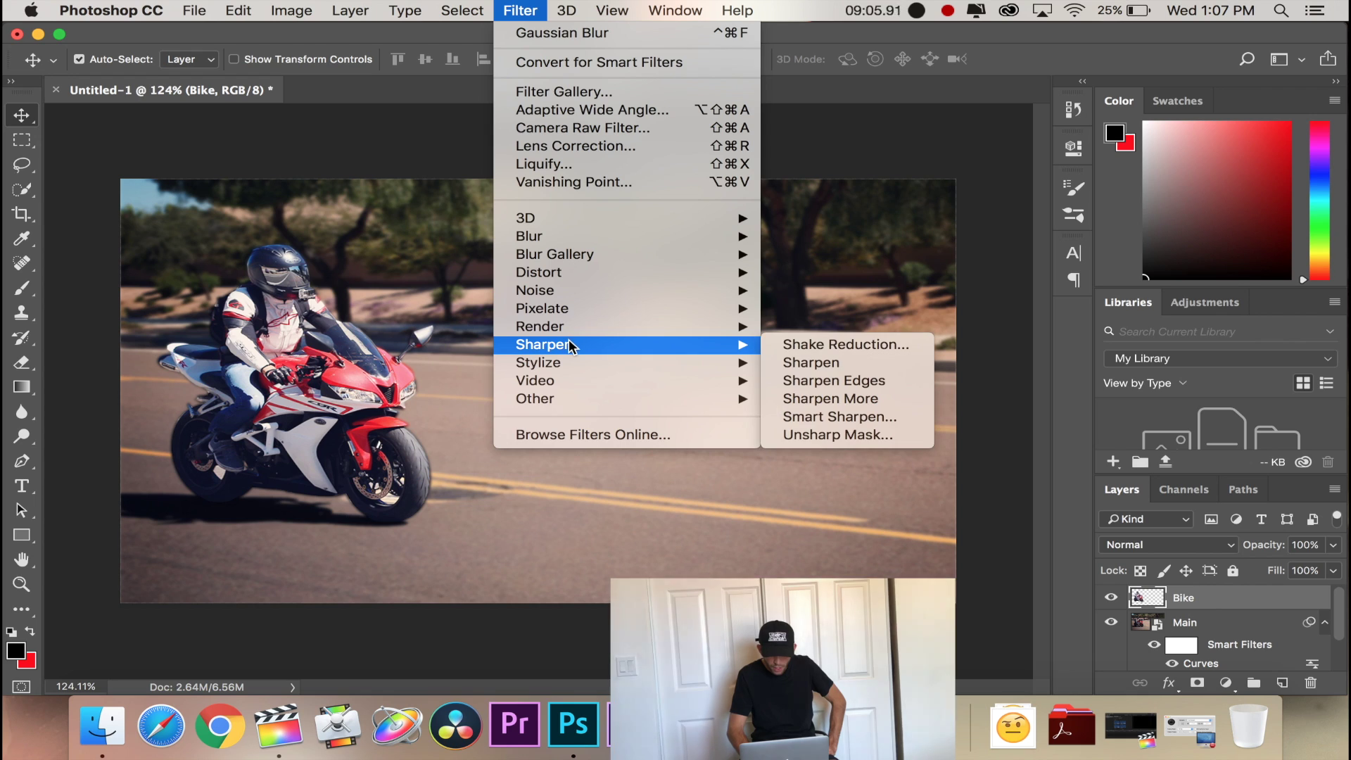
left_click(884, 403)
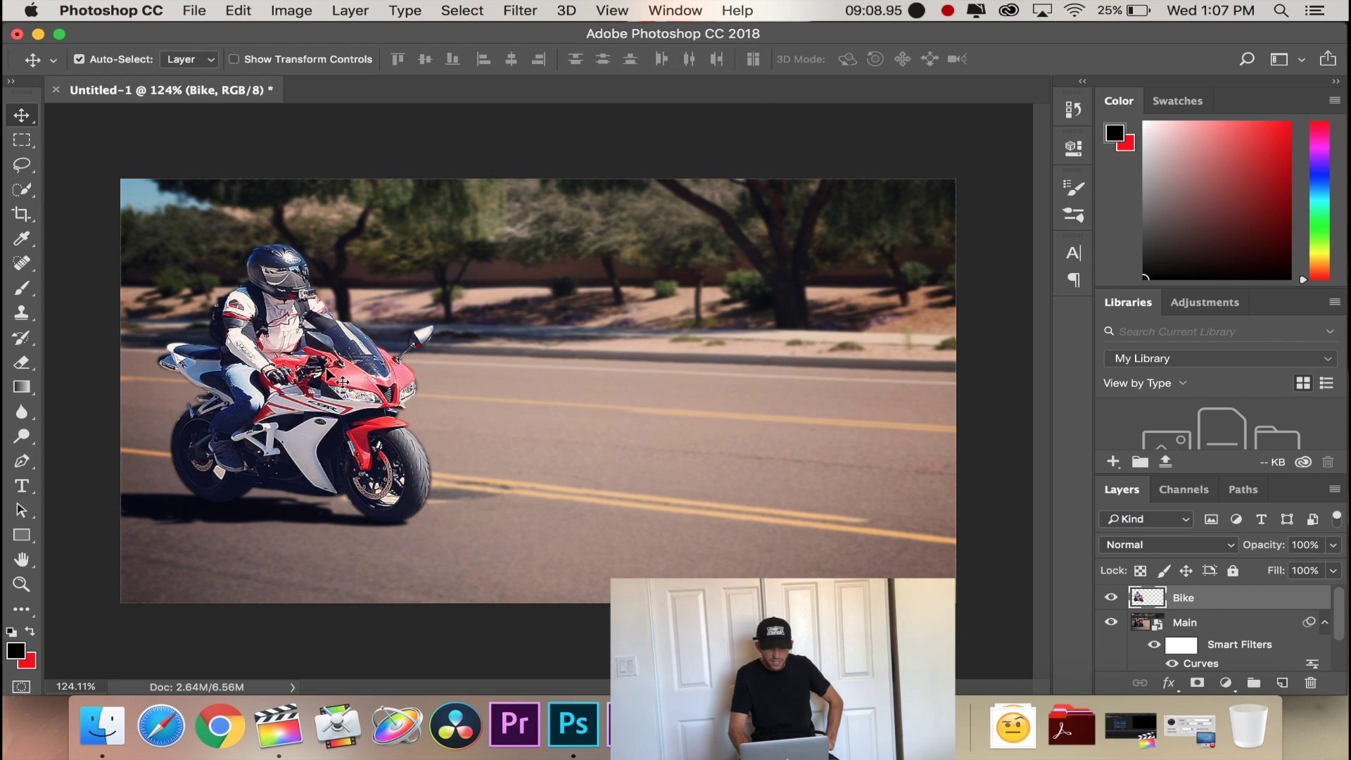
Compare the bike with and without the sharpening, and undo the Sharpen More filter.
key("super+z")
key("super+z")
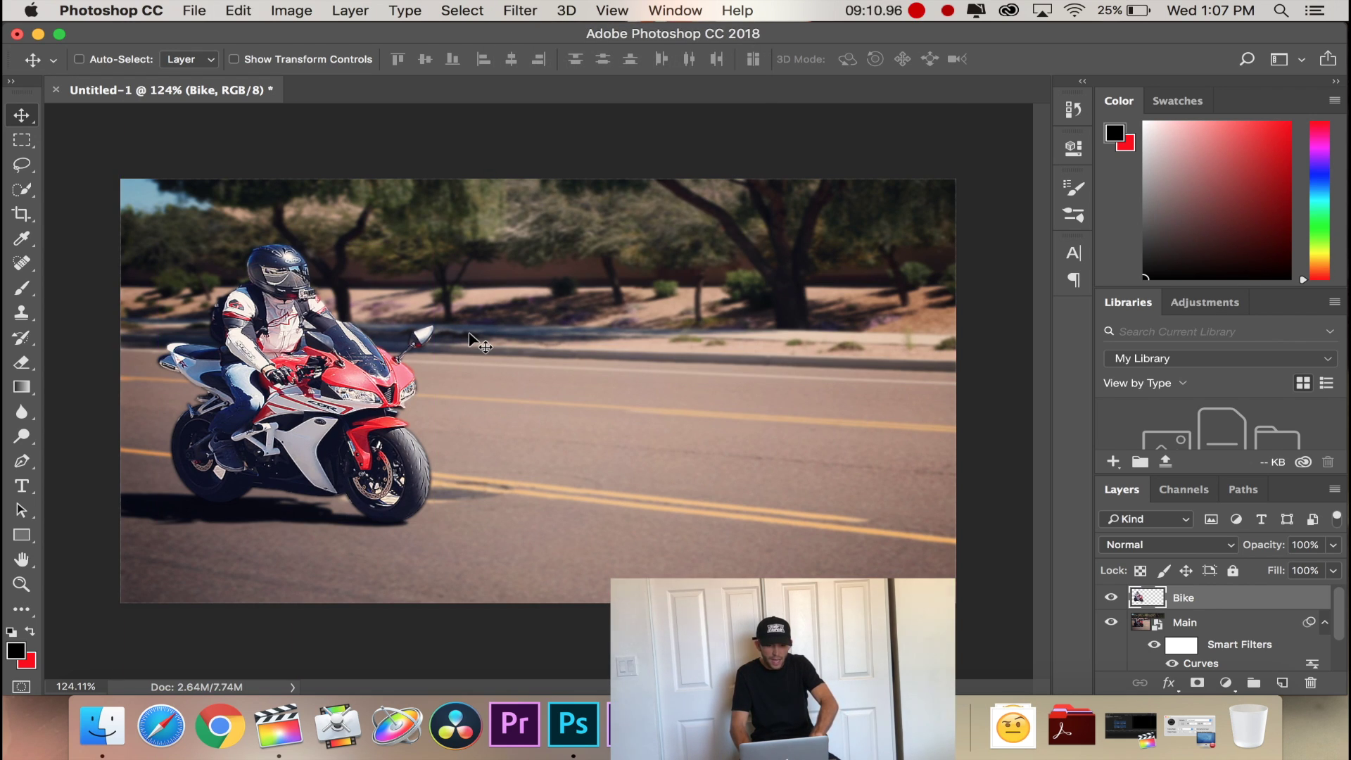
scroll(470, 333, "down", 5)
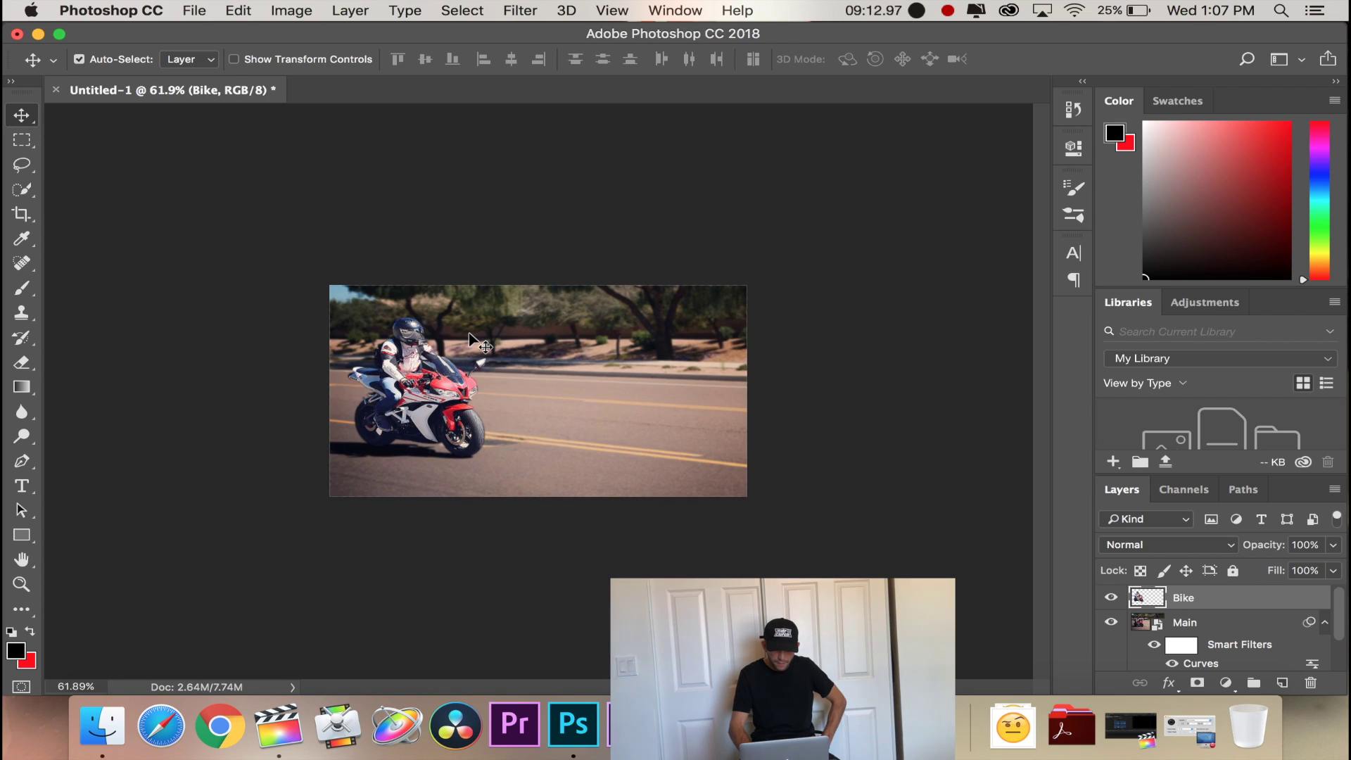
scroll(700, 406, "up", 3)
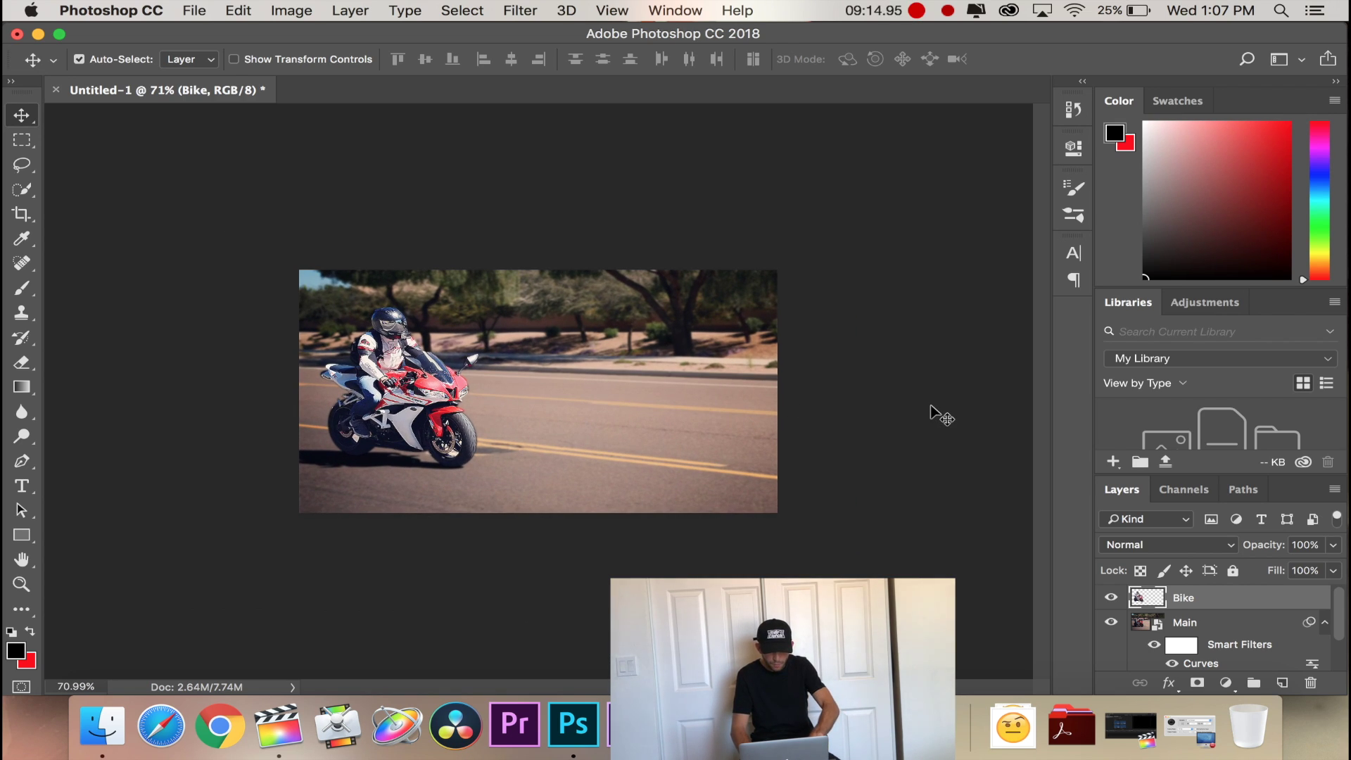
key("super+z")
key("super+z")
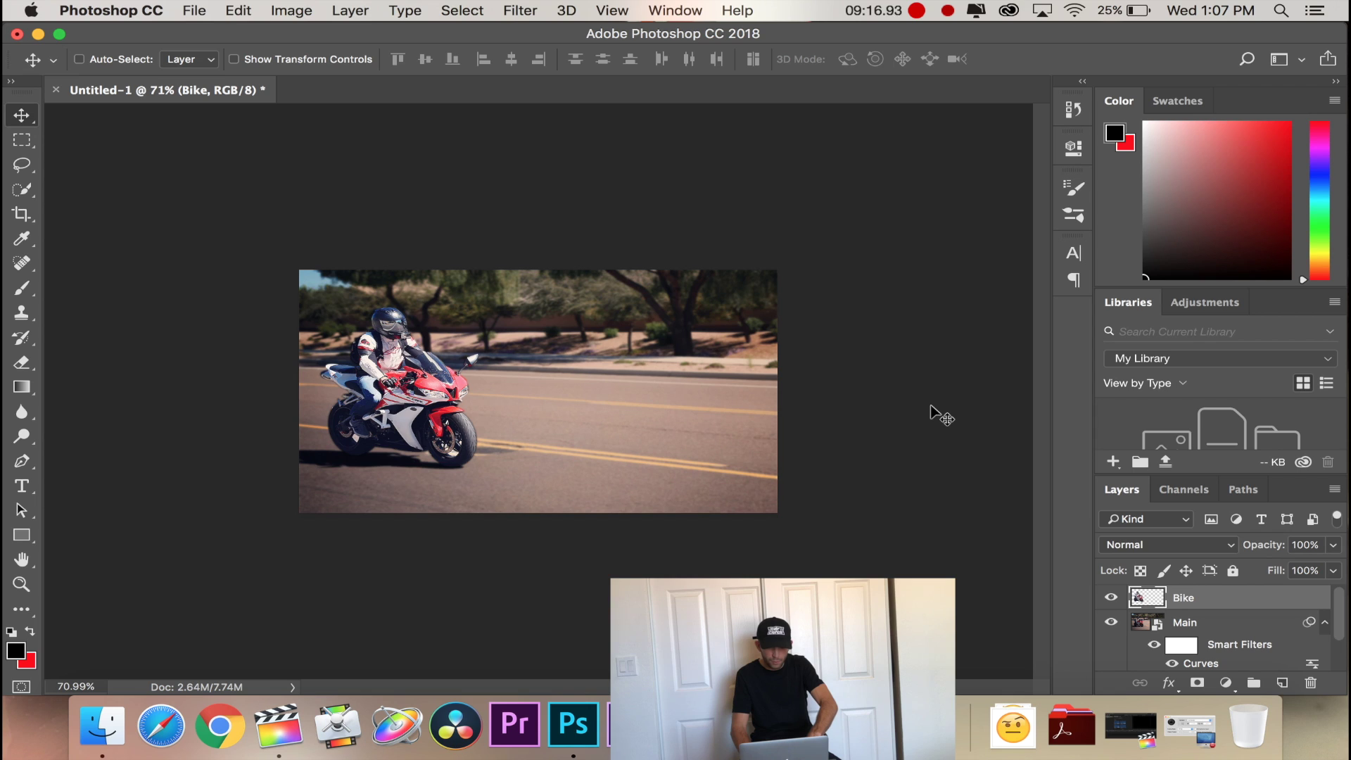
key("super+z")
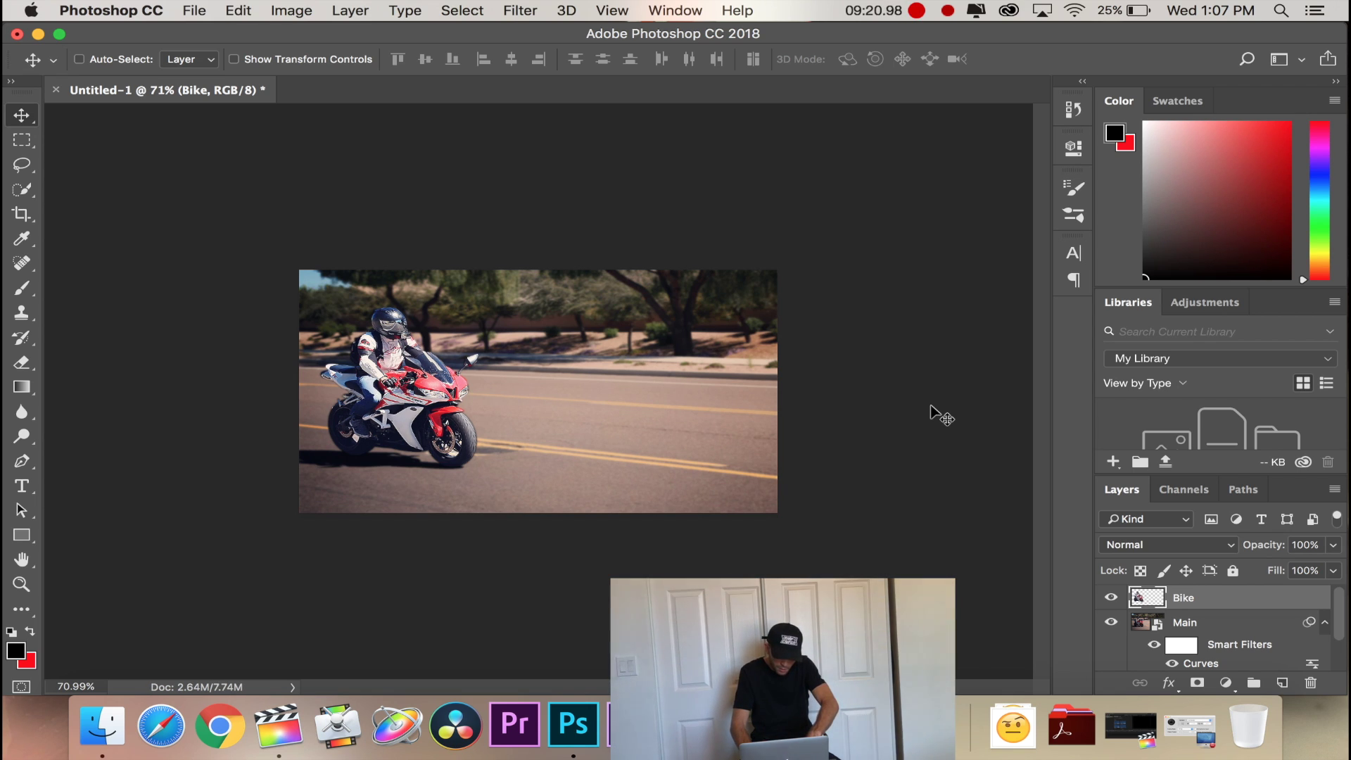
Apply the standard Sharpen filter to the Bike layer.
left_click(521, 4)
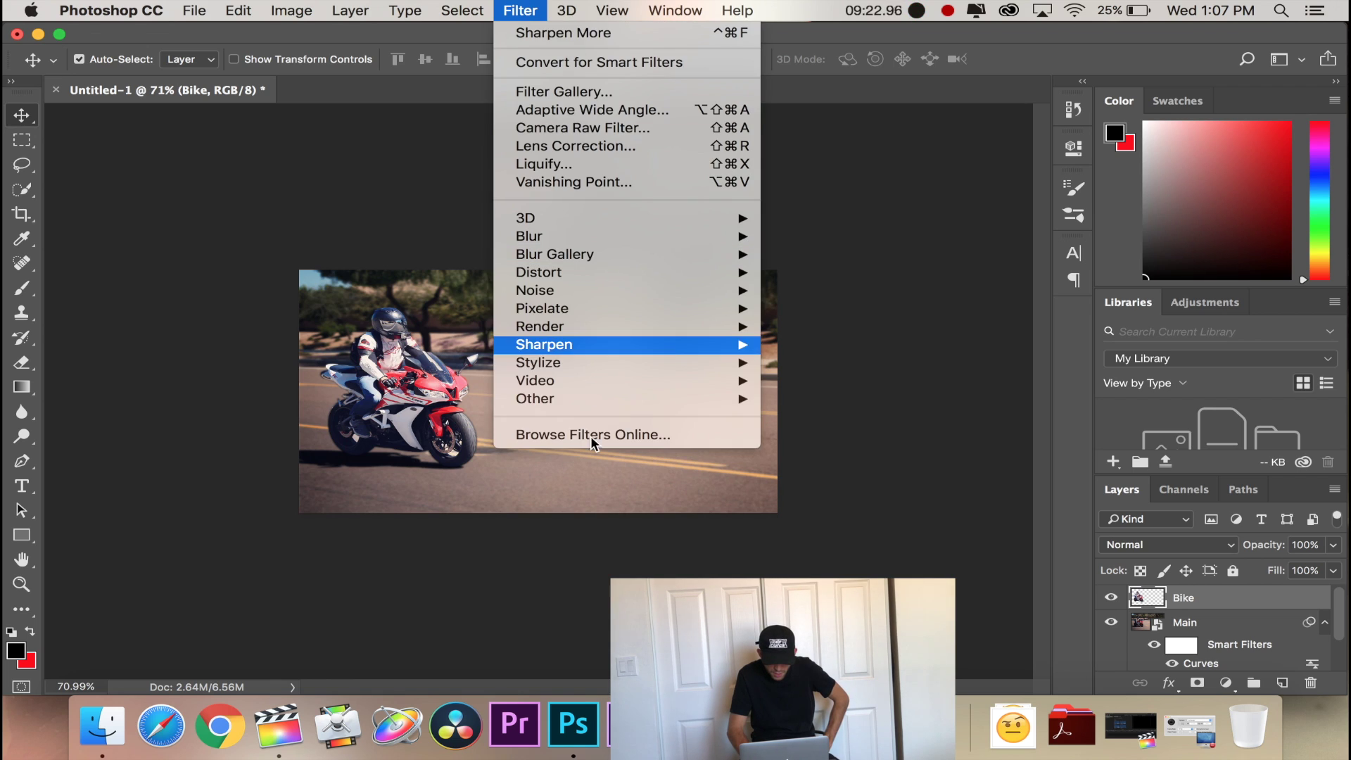
mouse_move(576, 343)
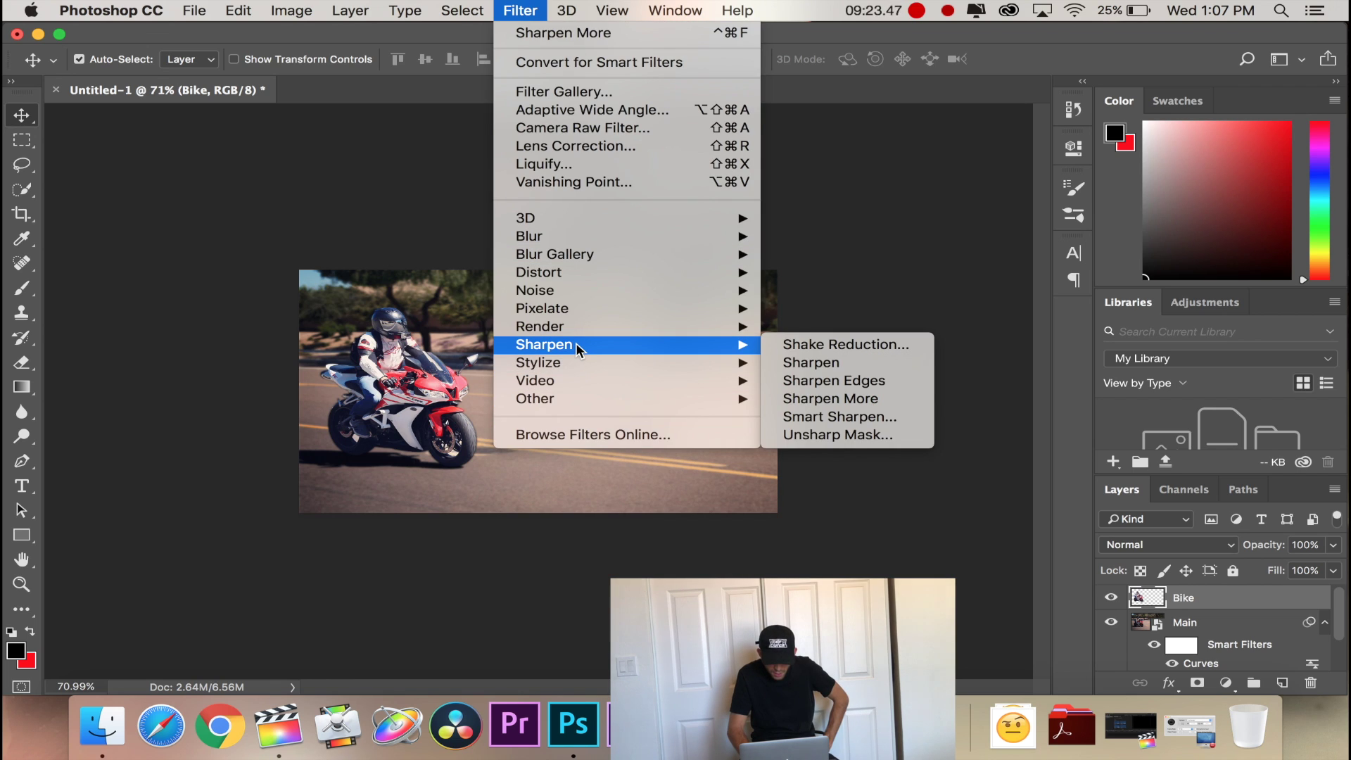
left_click(843, 364)
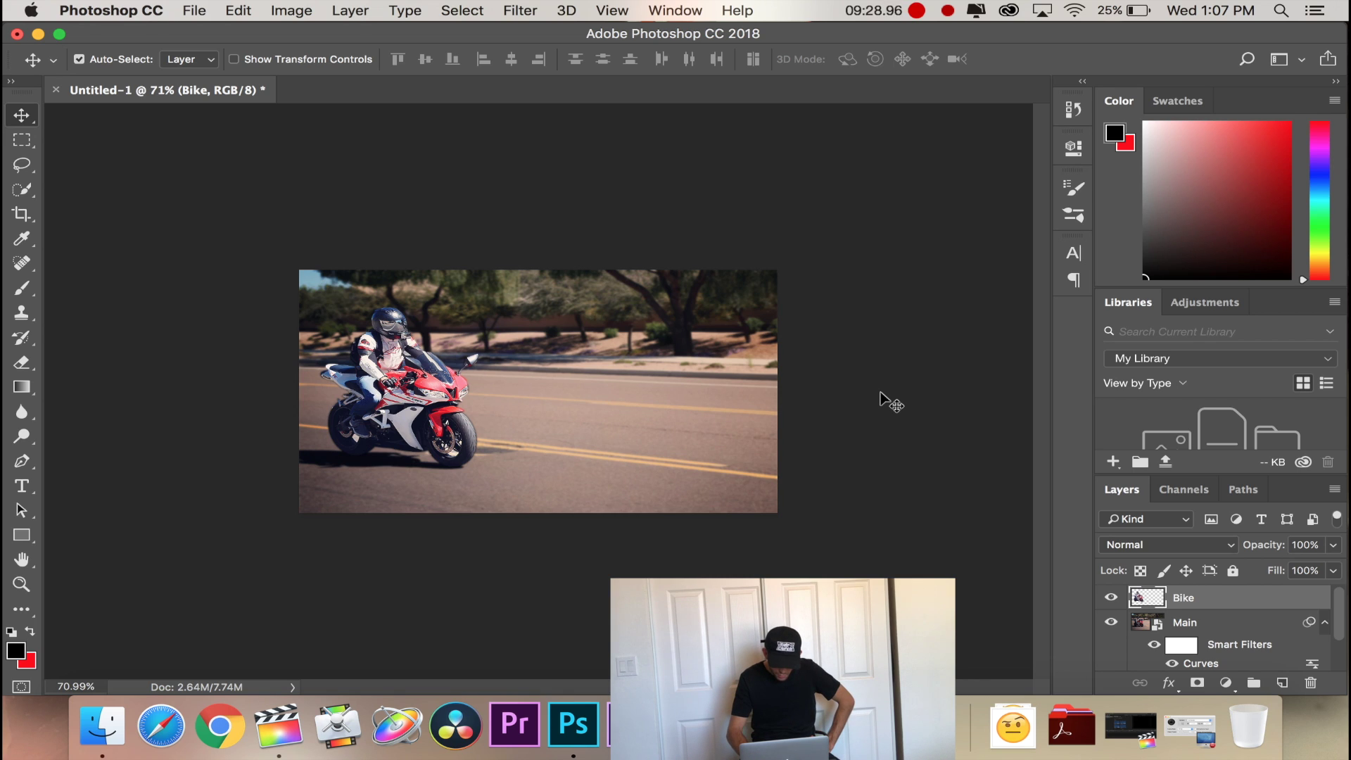
scroll(883, 399, "up", 3)
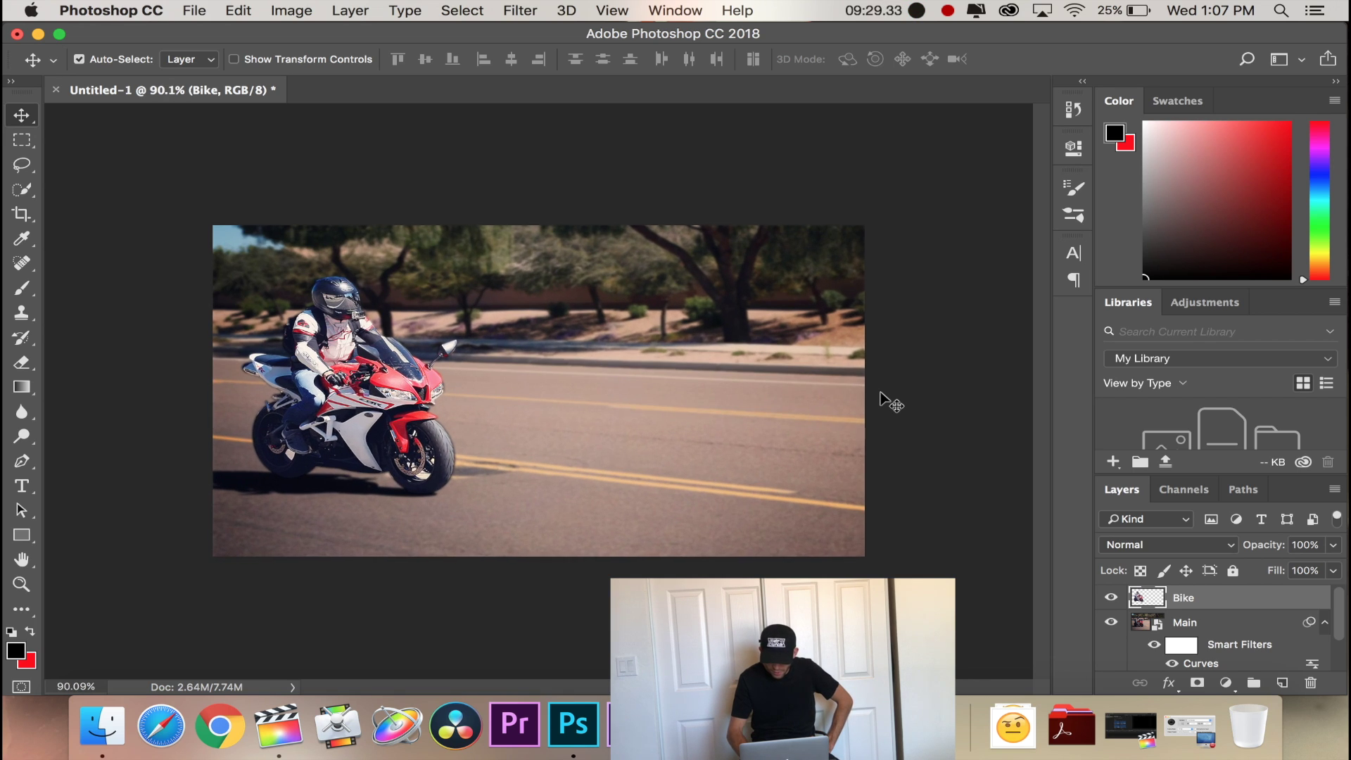
Add a white Outer Glow to the Bike layer at 100% opacity with 0% spread and a size of 5 px.
double_click(1244, 606)
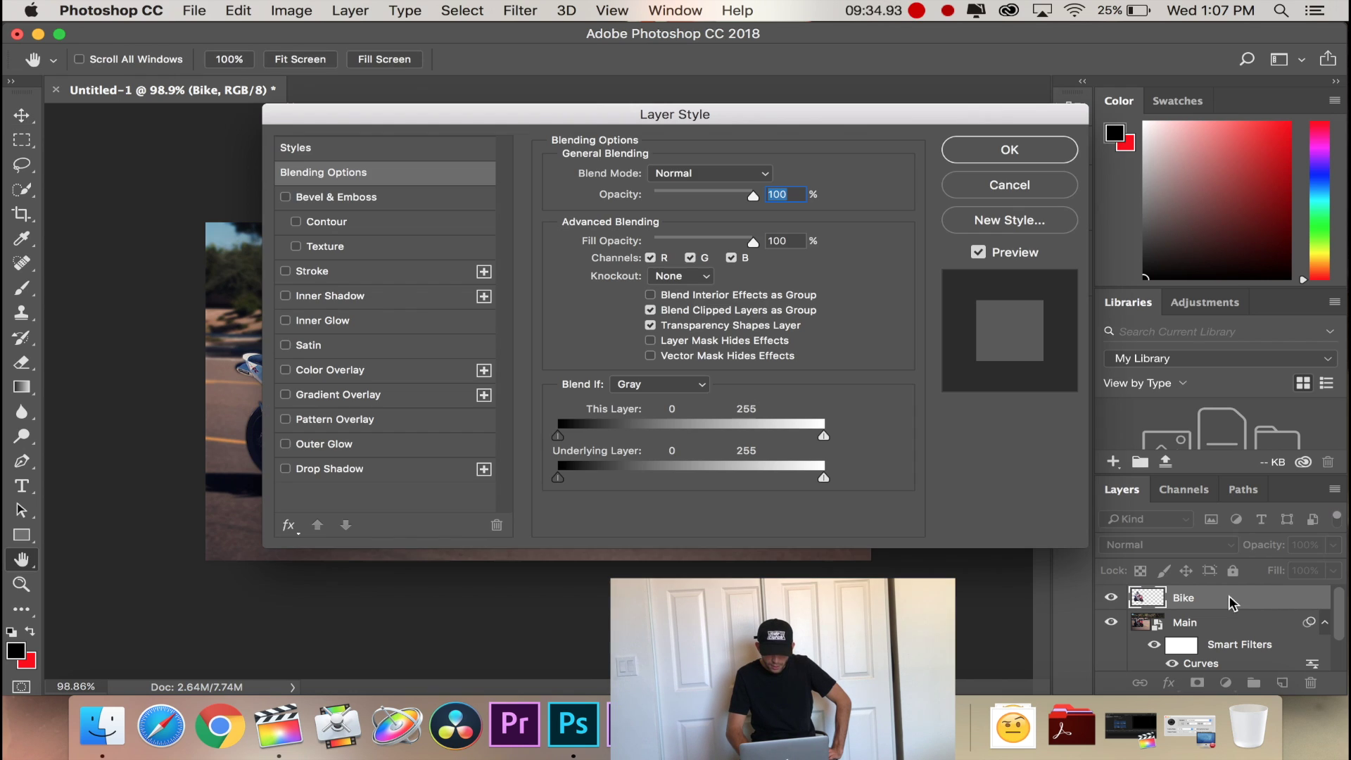
left_click_drag(704, 114, 1203, 114)
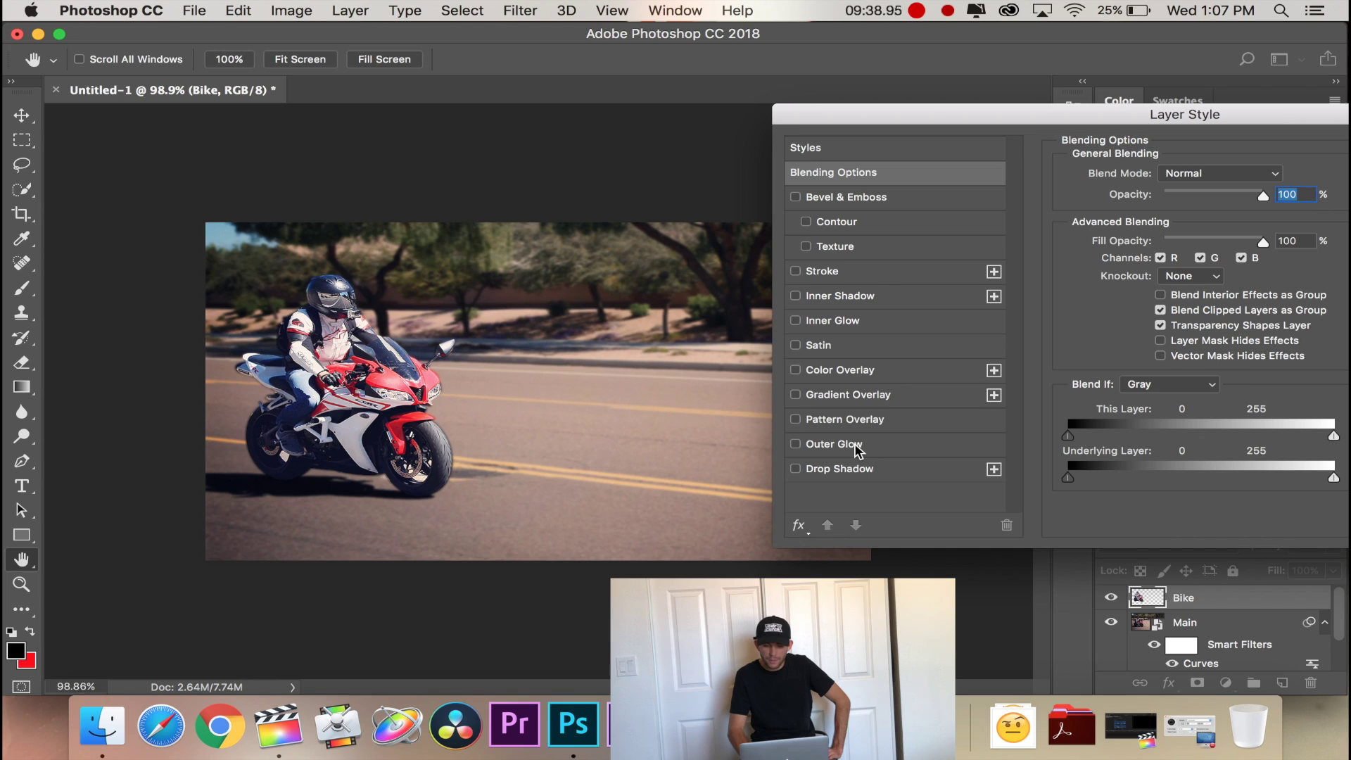
left_click(857, 445)
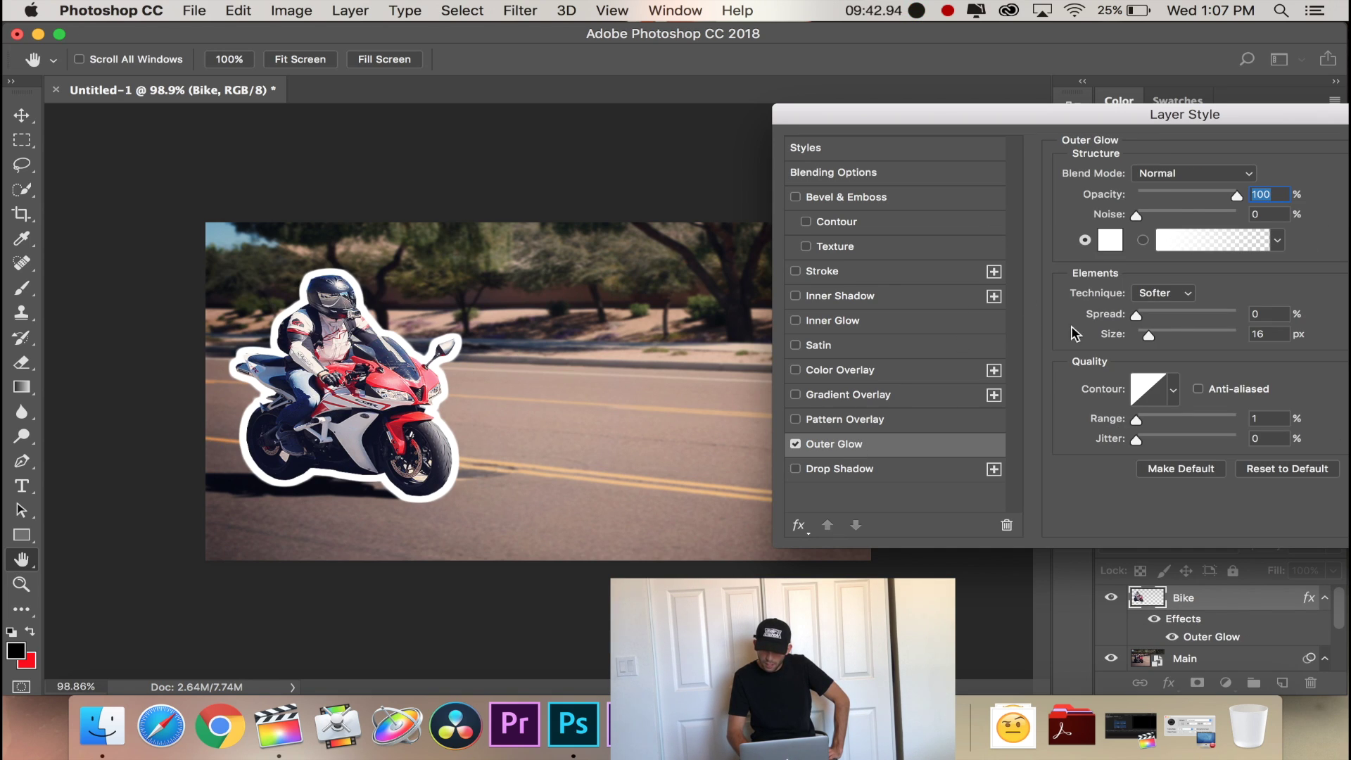
left_click_drag(1148, 335, 1142, 336)
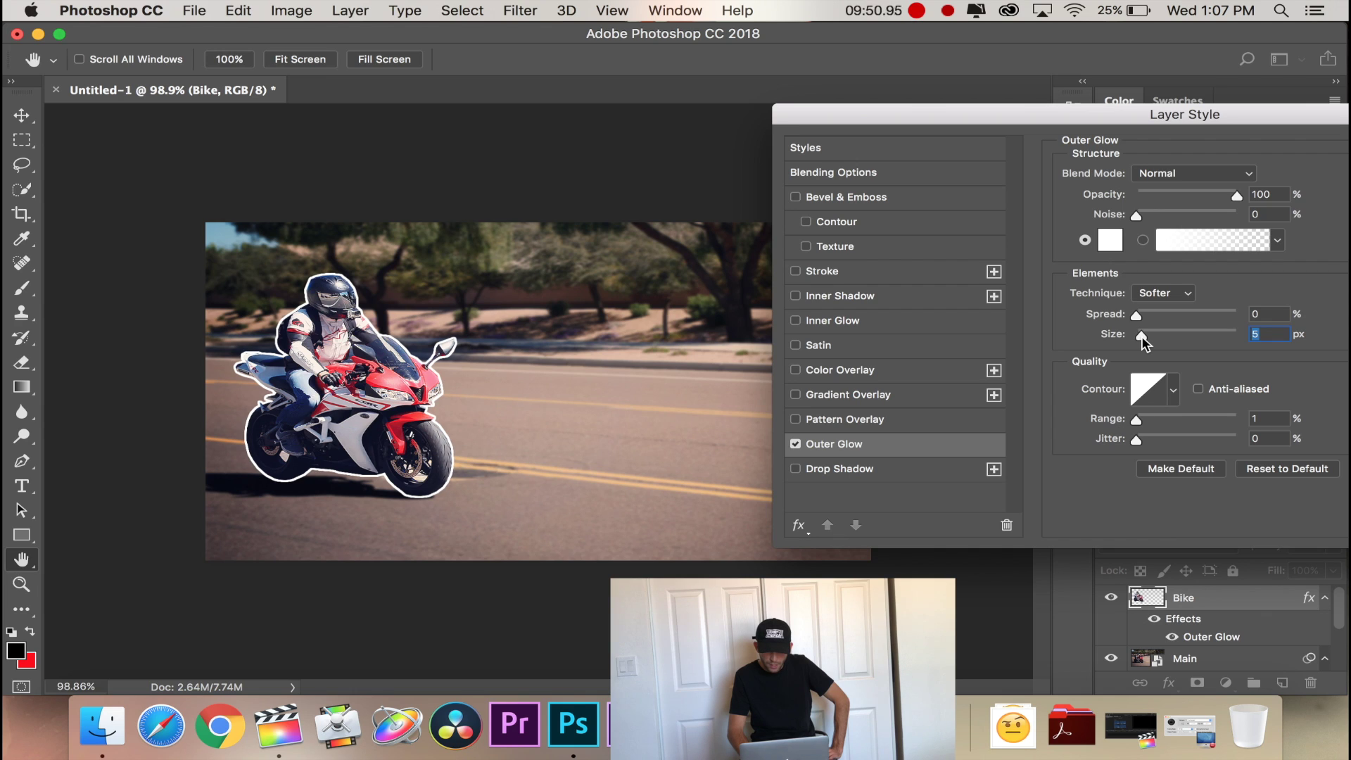
left_click_drag(1119, 117, 922, 117)
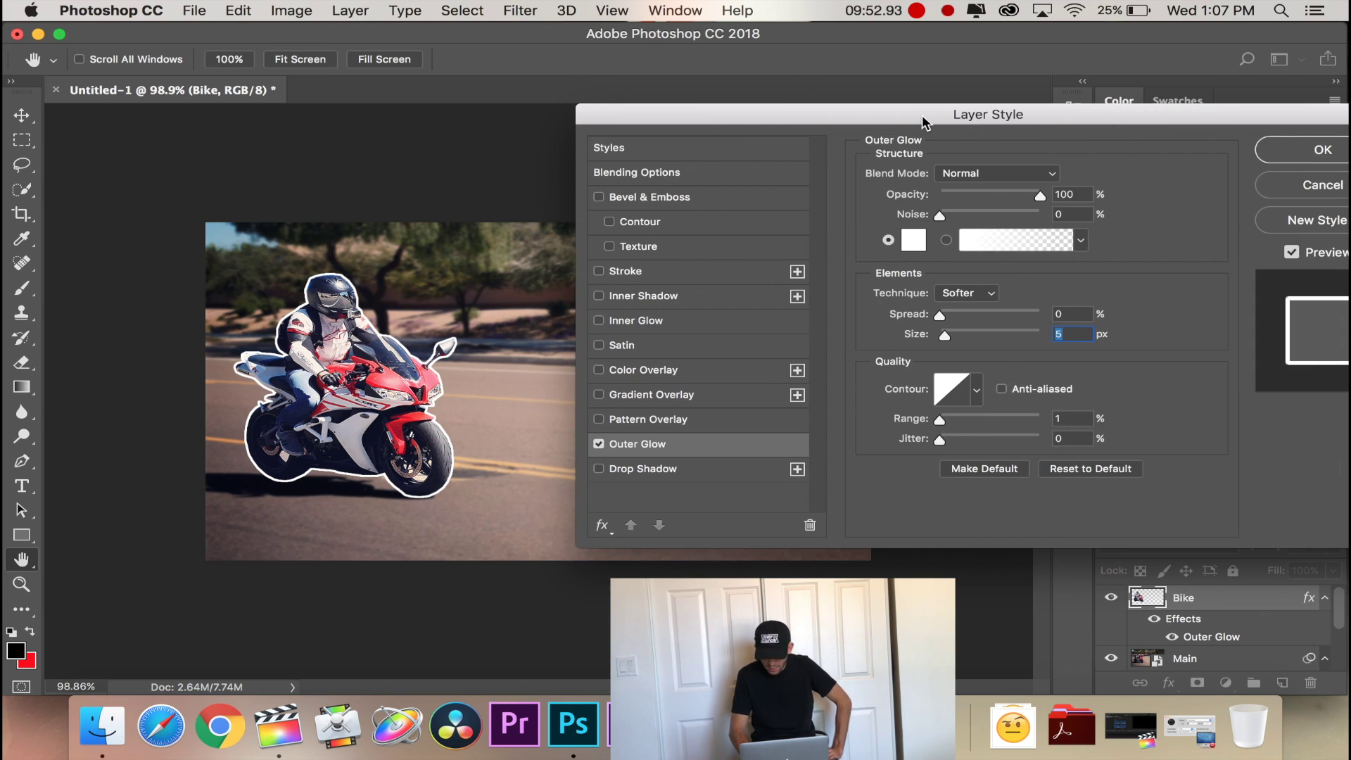
left_click(1301, 150)
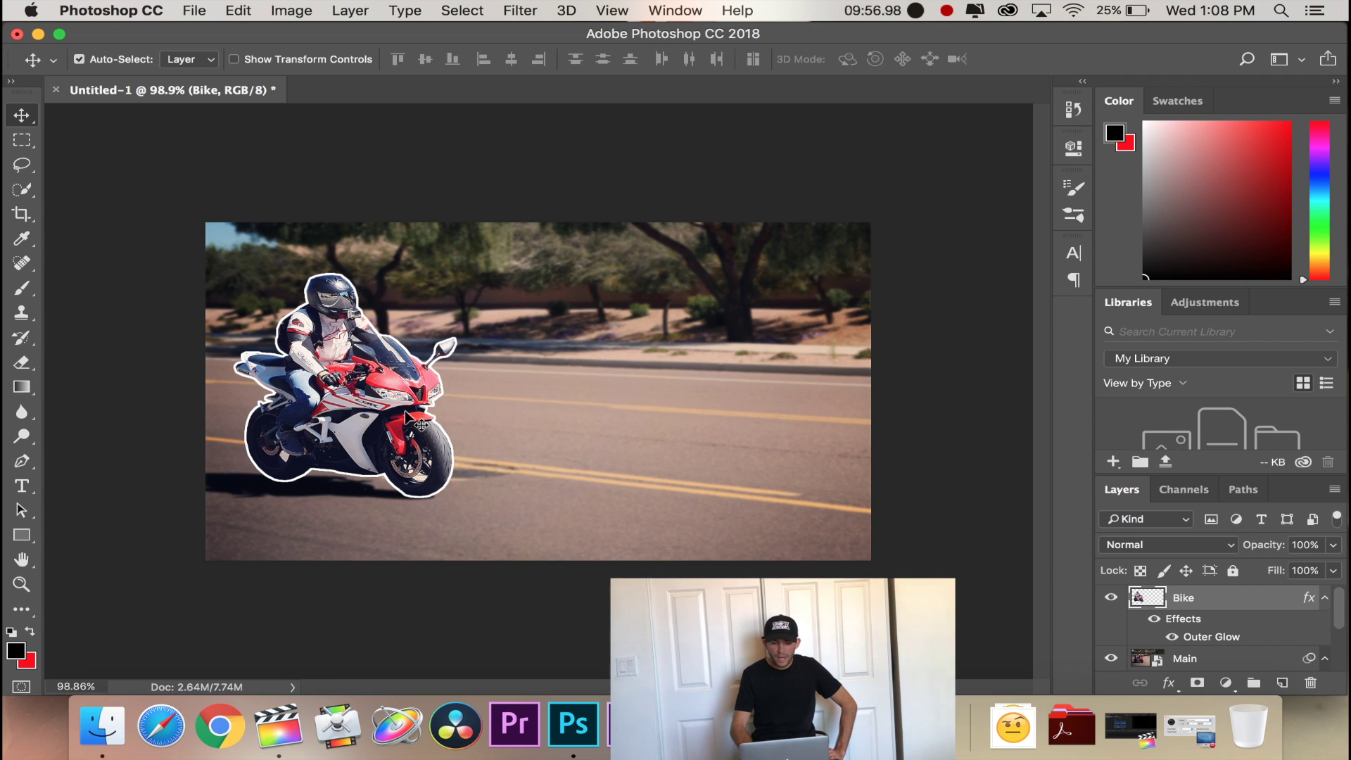
Soften the background showing through the gaps in the bike's front wheel with the Blur tool.
scroll(406, 416, "up", 5)
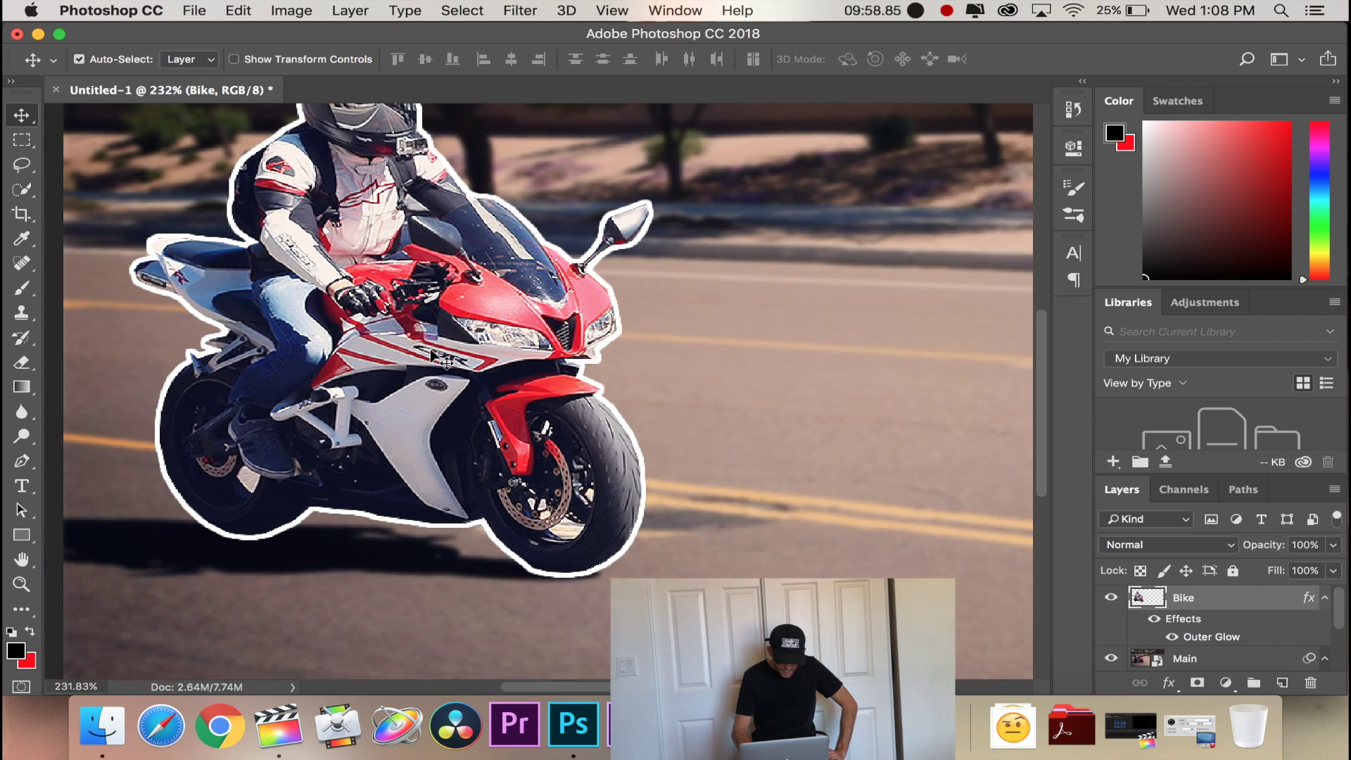
scroll(693, 505, "up", 3)
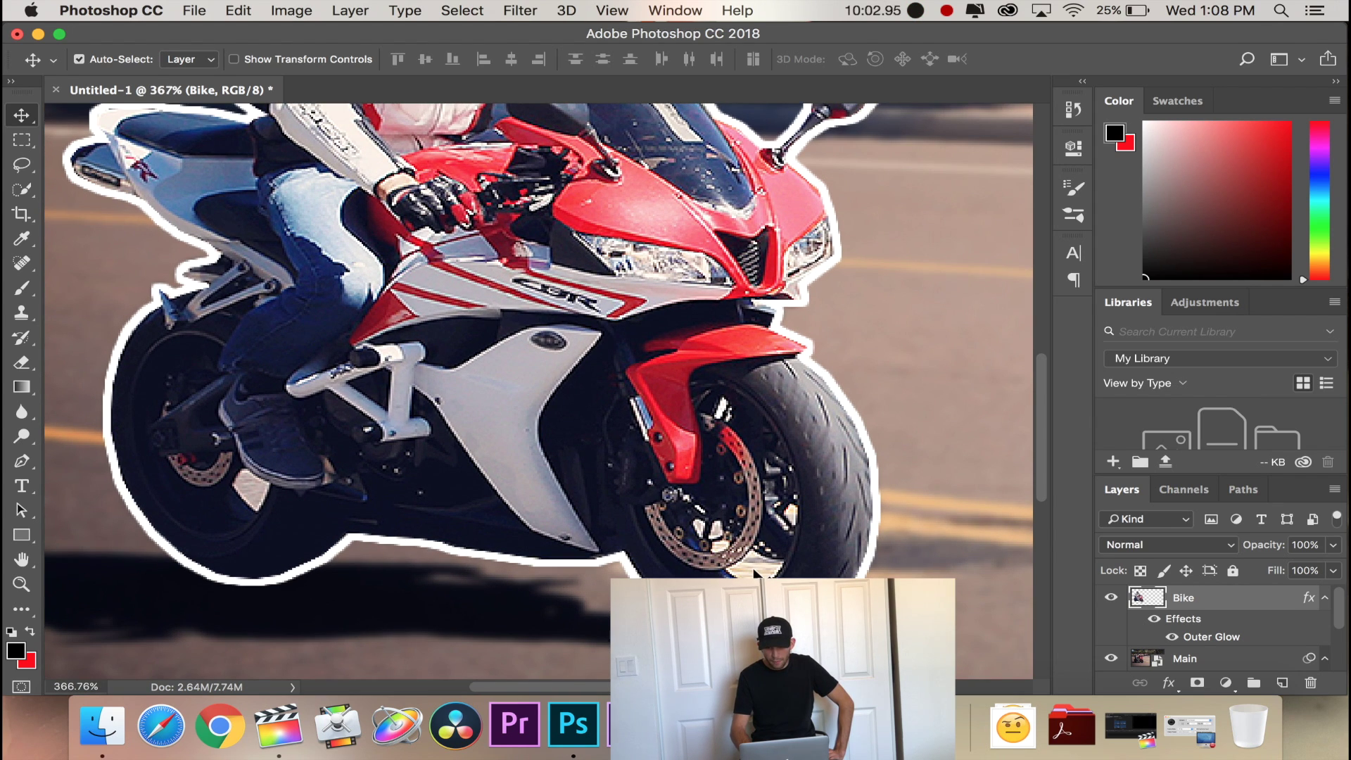
scroll(548, 382, "up", 2)
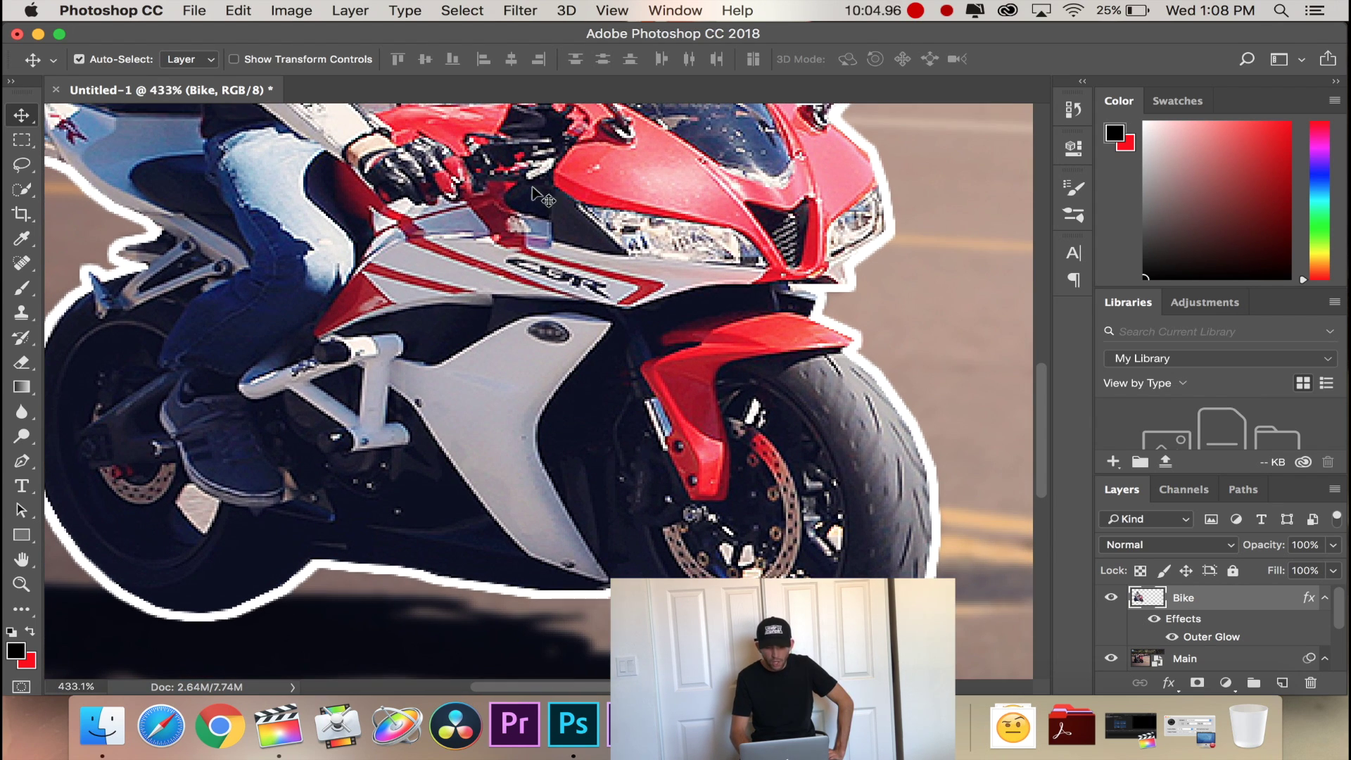
scroll(952, 514, "right", 5)
scroll(952, 514, "down", 3)
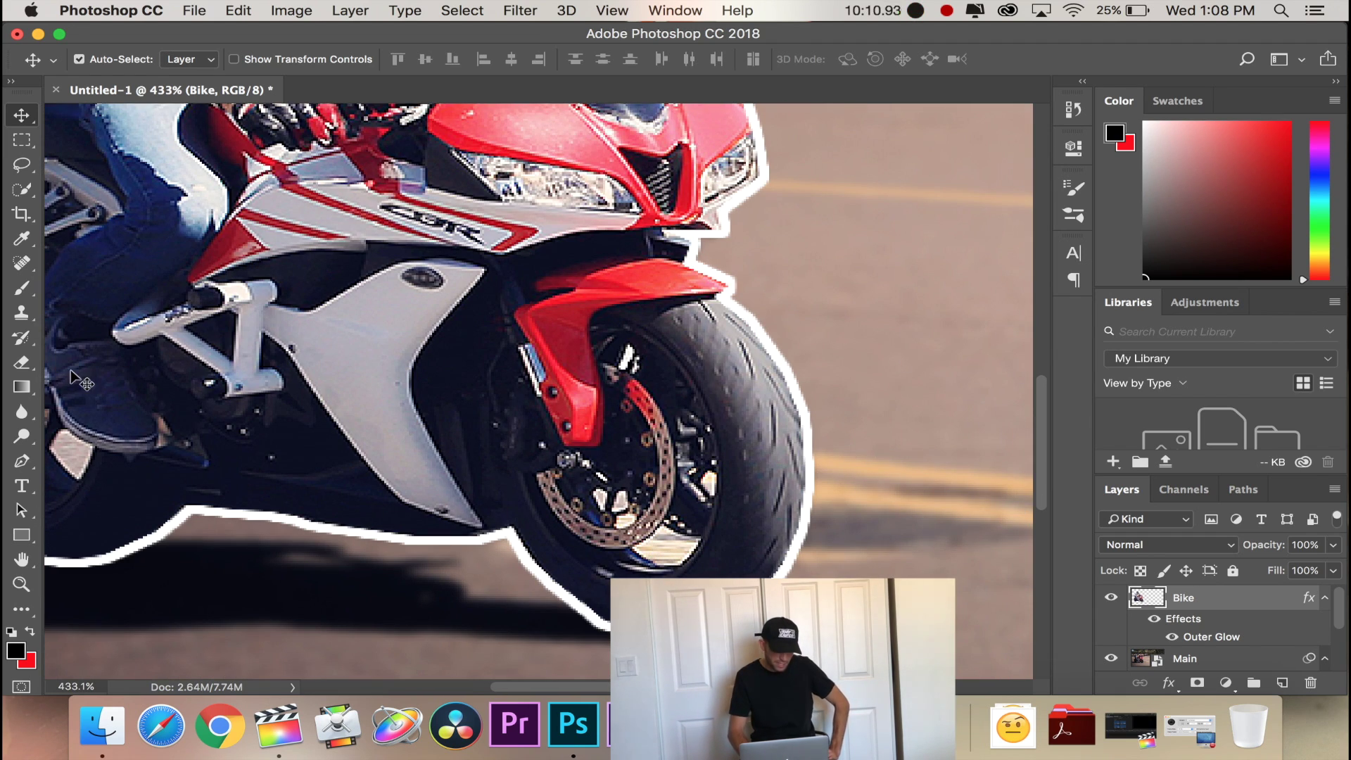
left_click(22, 414)
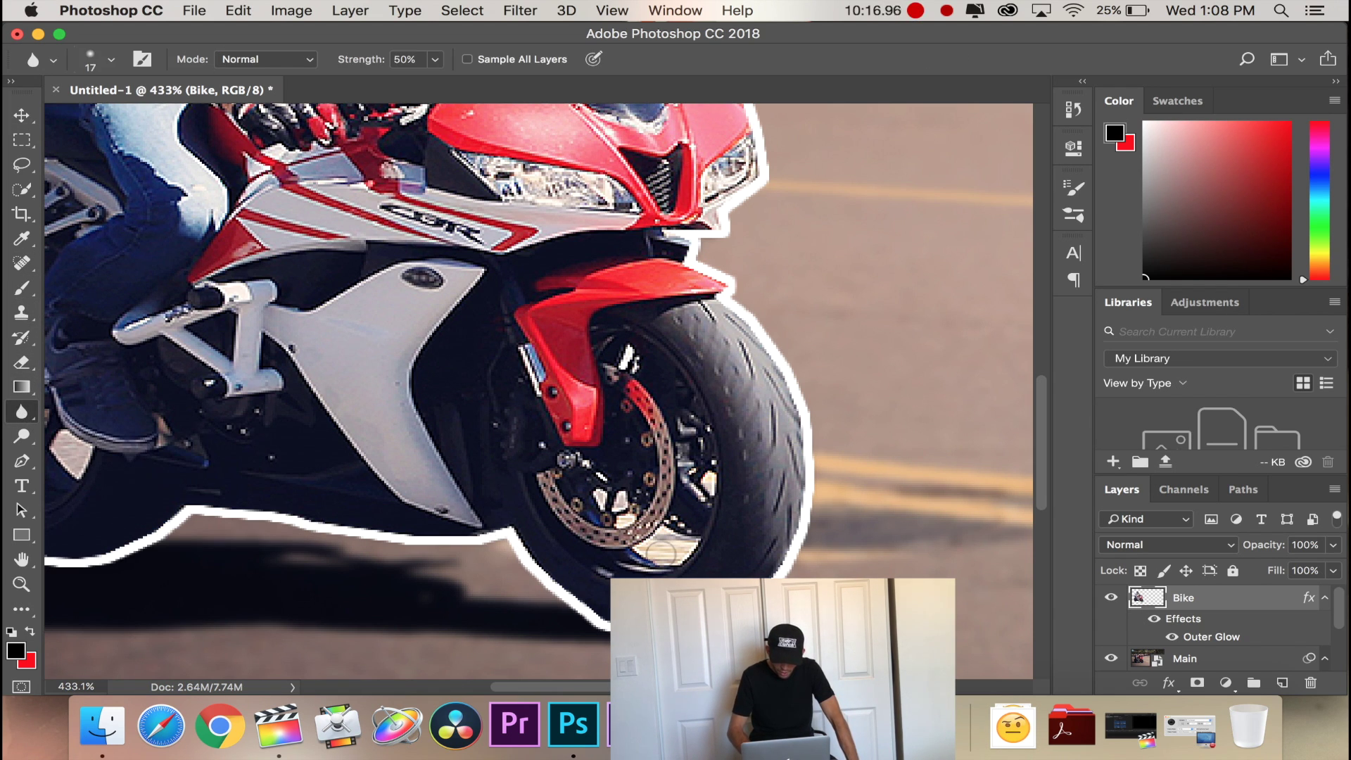
scroll(535, 380, "up", 3)
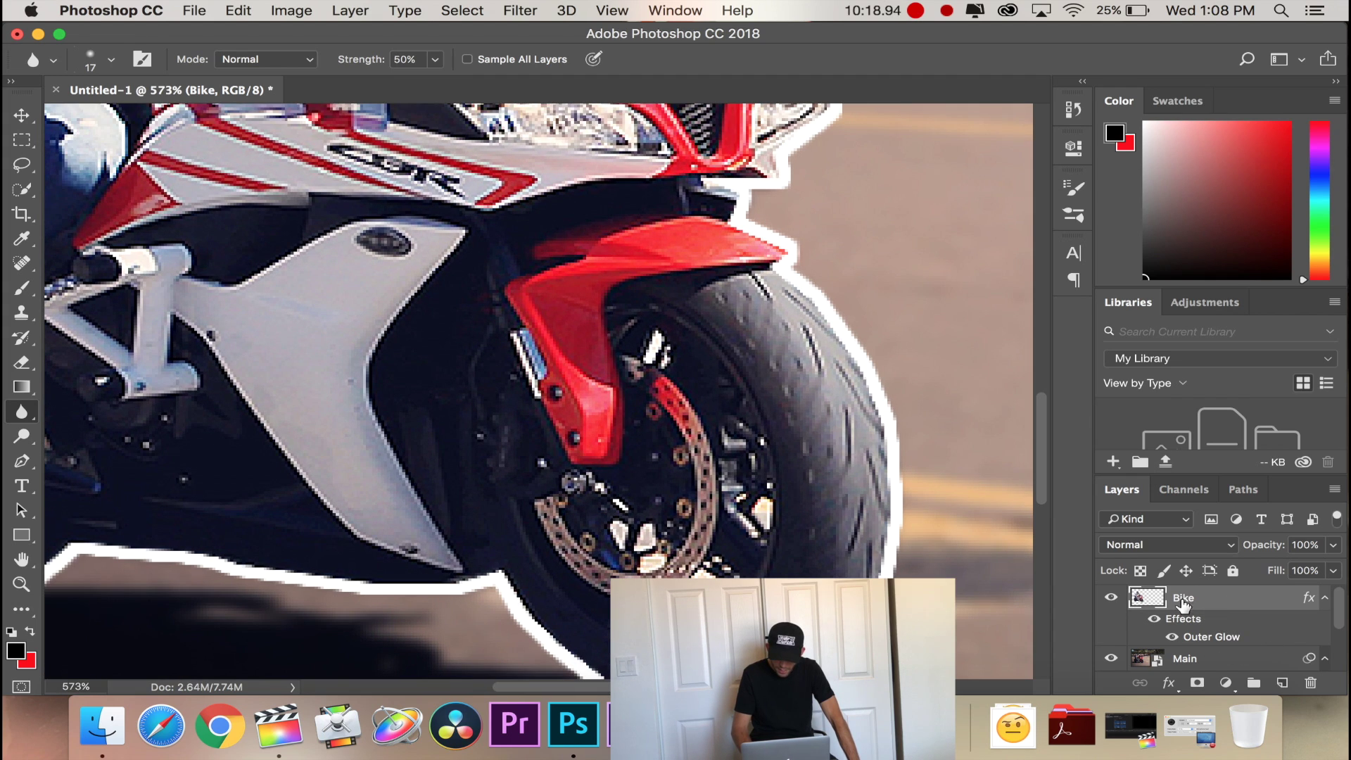
scroll(693, 445, "down", 3)
mouse_move(693, 445)
left_mouse_down()
mouse_move(738, 450)
mouse_move(702, 438)
mouse_move(711, 455)
mouse_move(681, 455)
mouse_move(720, 456)
mouse_move(680, 456)
mouse_move(741, 446)
mouse_move(694, 434)
mouse_move(683, 450)
mouse_move(738, 450)
mouse_move(691, 445)
mouse_move(716, 452)
mouse_move(793, 328)
mouse_move(764, 362)
mouse_move(618, 410)
mouse_move(645, 402)
mouse_move(619, 386)
left_mouse_up()
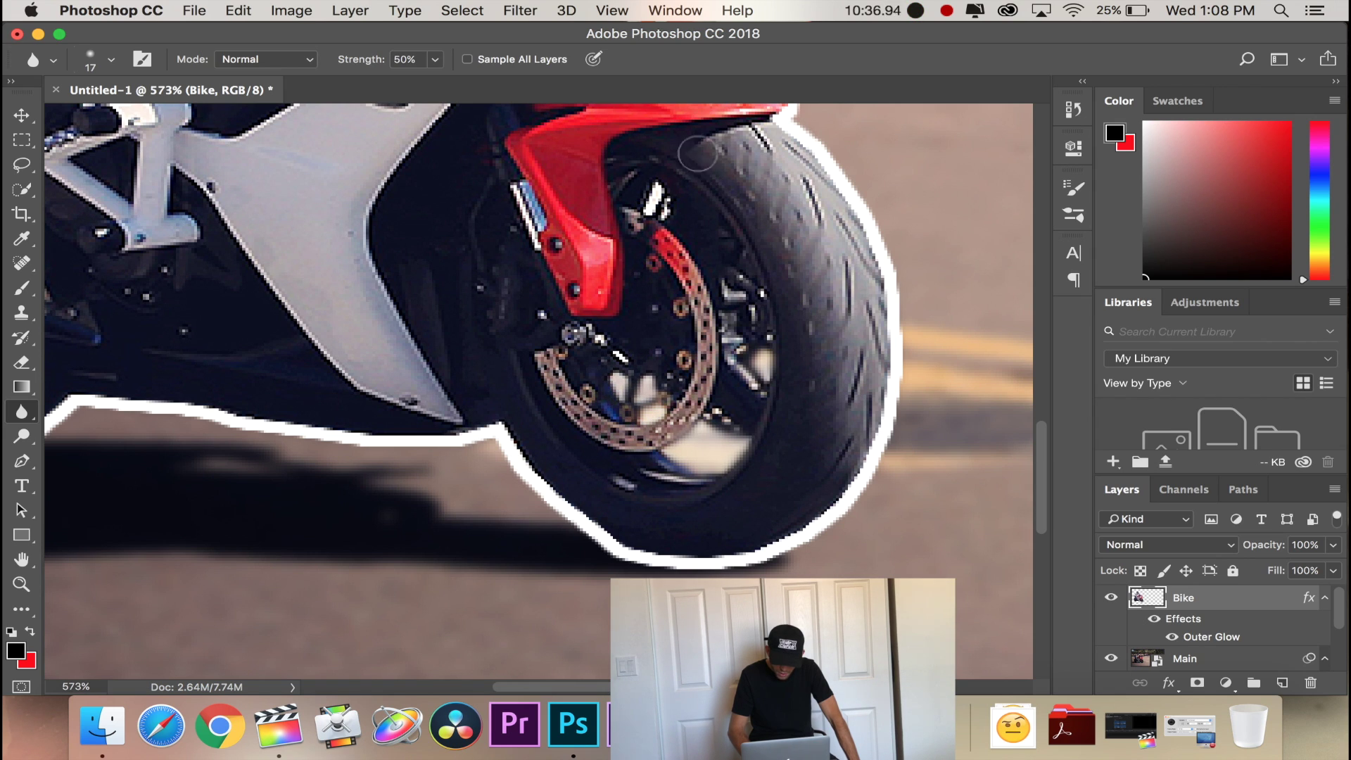
Blur the pale patch of road showing through the rear wheel beside the rider's shoe.
scroll(762, 297, "left", 15)
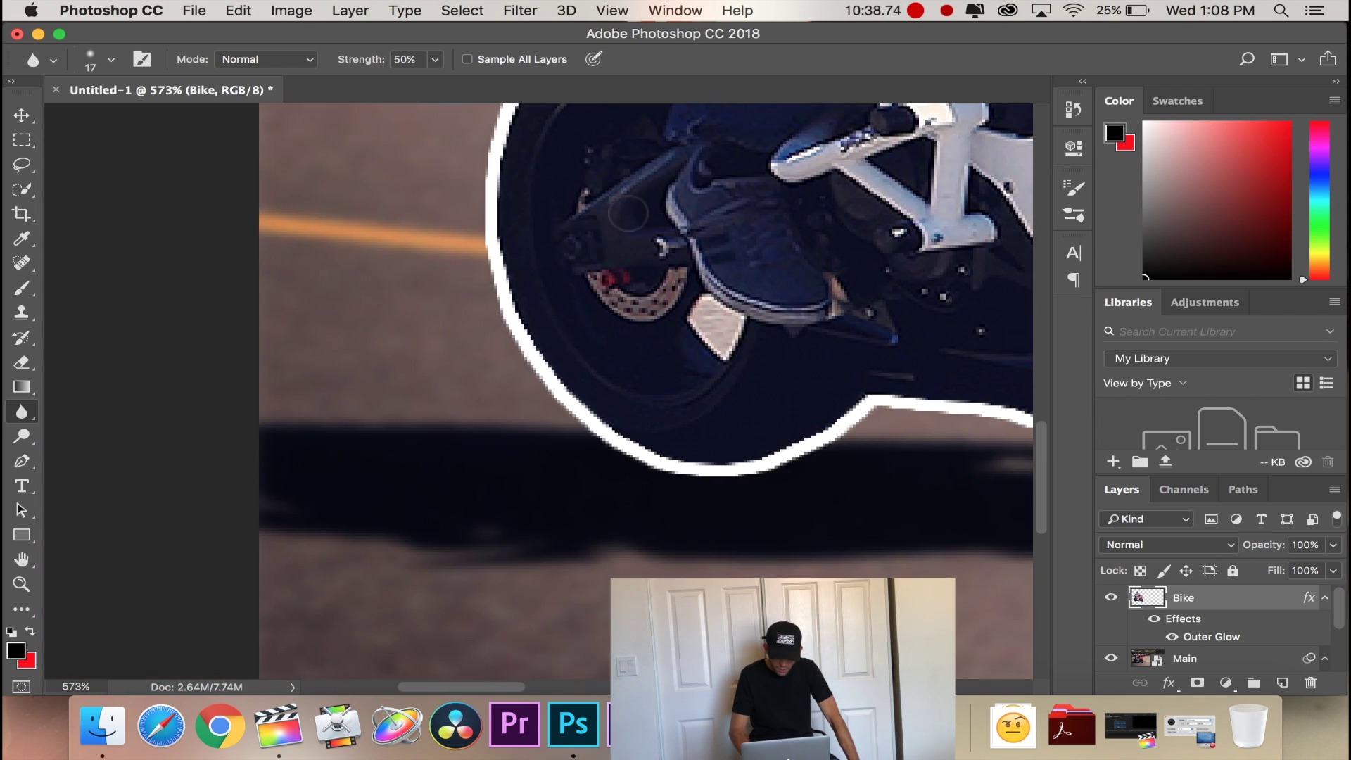
scroll(762, 296, "right", 15)
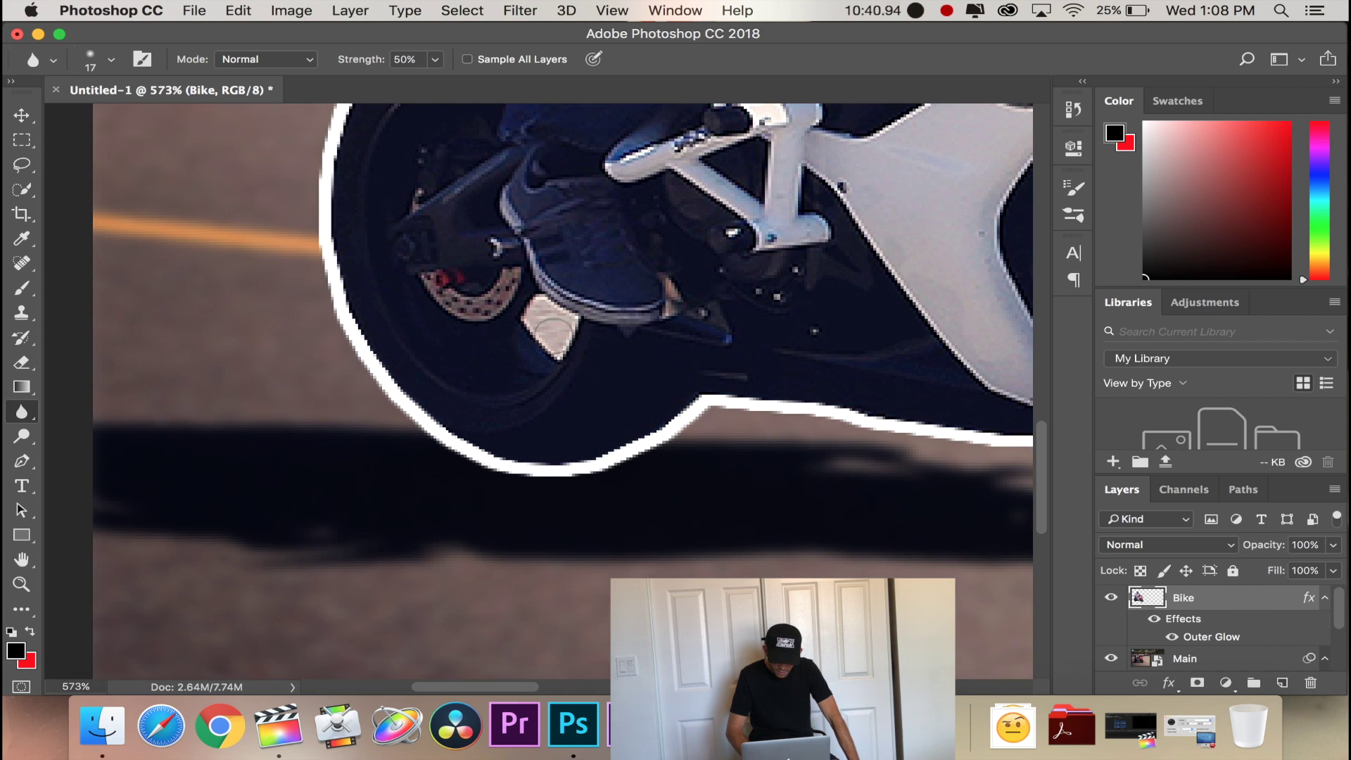
mouse_move(538, 314)
left_mouse_down()
mouse_move(556, 345)
mouse_move(570, 341)
mouse_move(540, 317)
mouse_move(560, 325)
left_mouse_up()
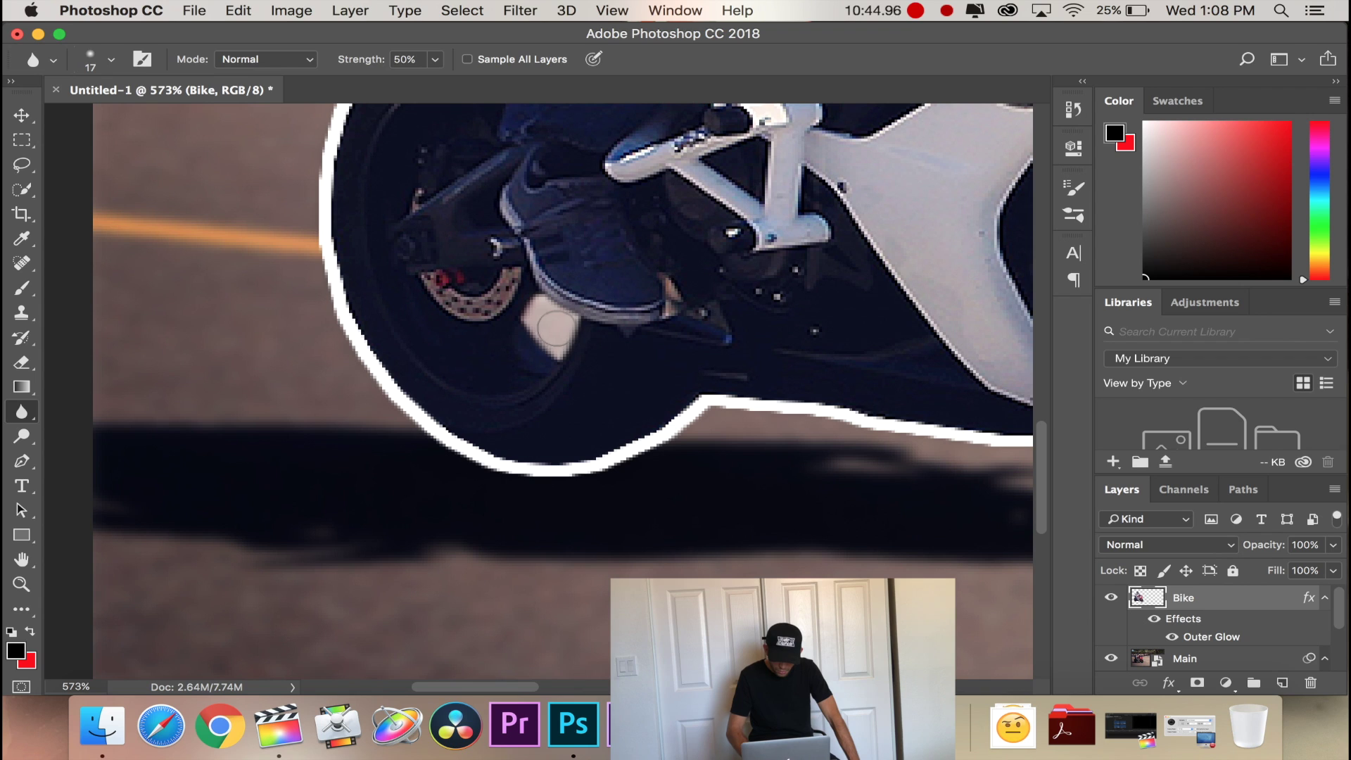
Examine the rider, the bike and the white outline up close and within the whole image.
scroll(555, 327, "up", 10)
scroll(556, 327, "down", 3)
scroll(555, 327, "up", 8)
scroll(555, 327, "right", 6)
scroll(588, 312, "up", 3)
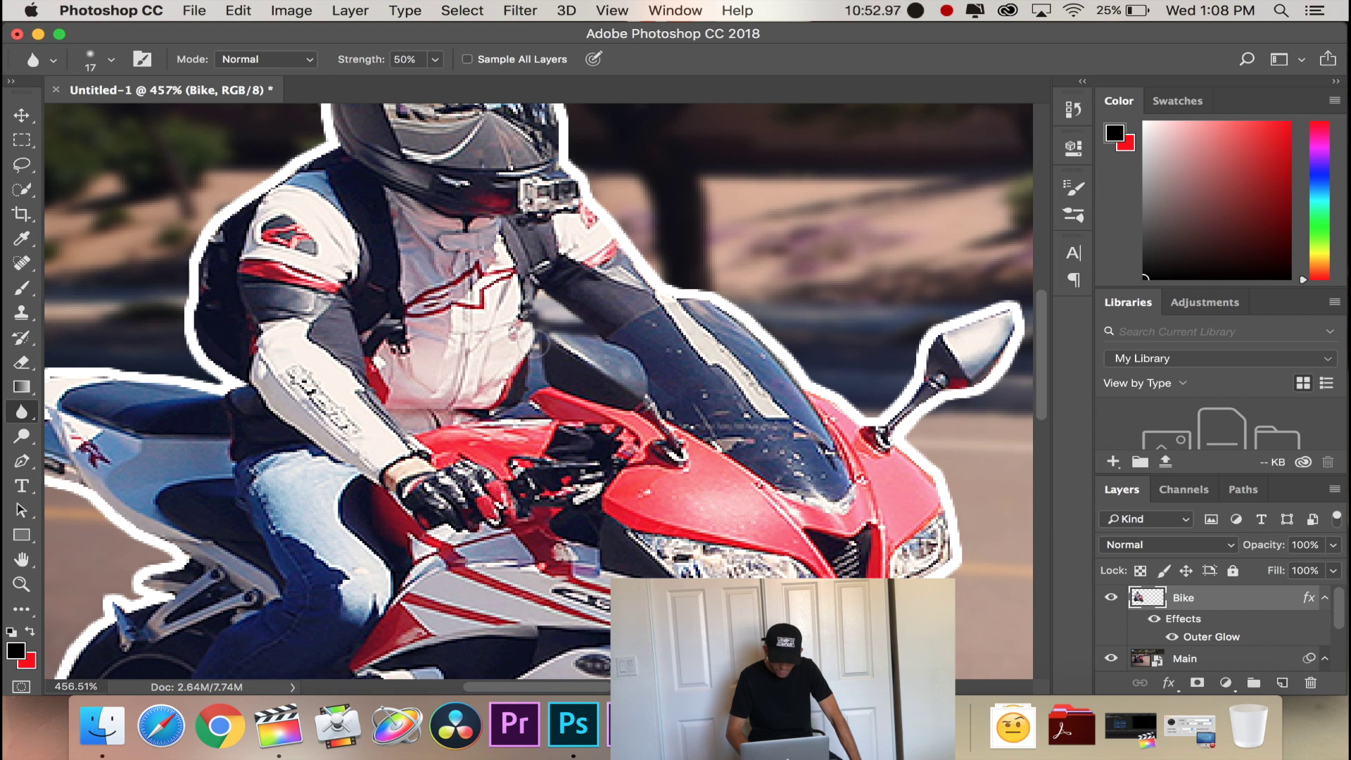
scroll(549, 320, "down", 3)
scroll(549, 320, "down", 8)
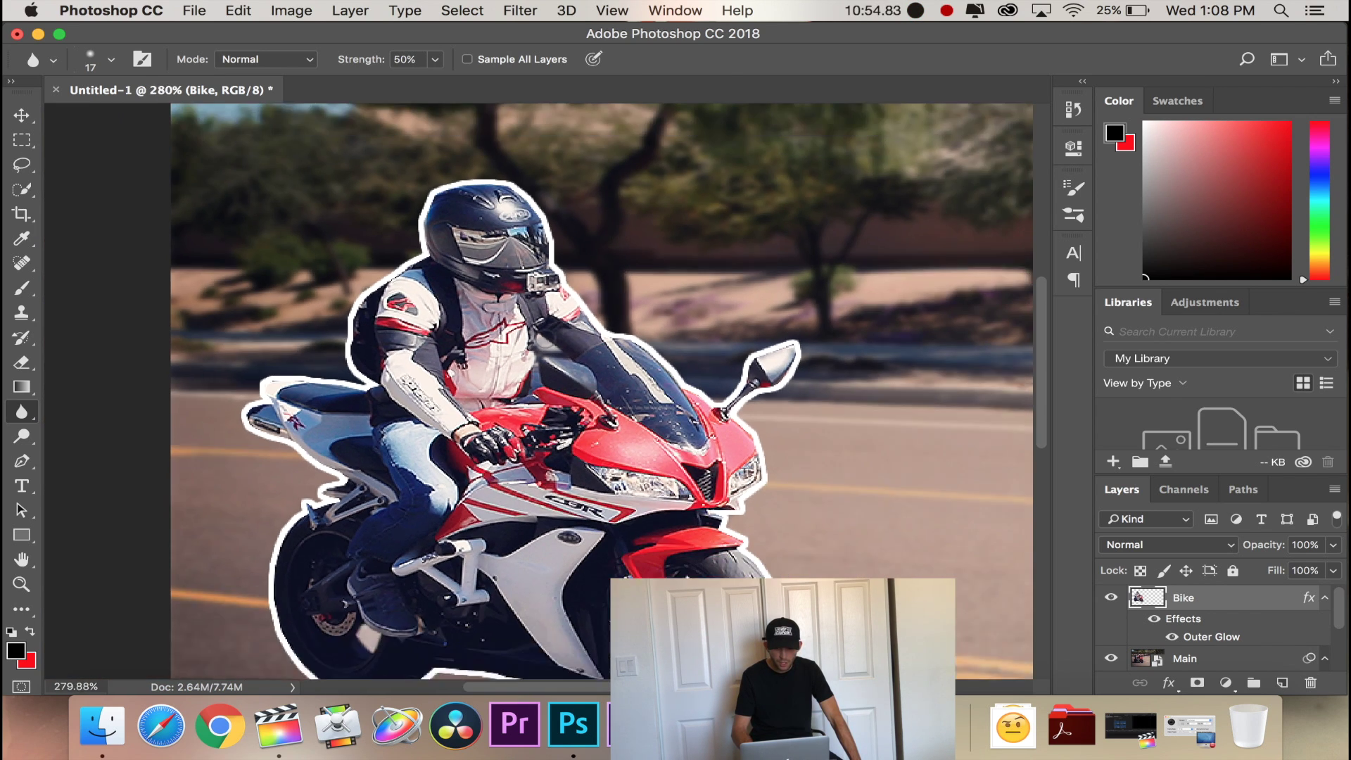
scroll(545, 322, "down", 5)
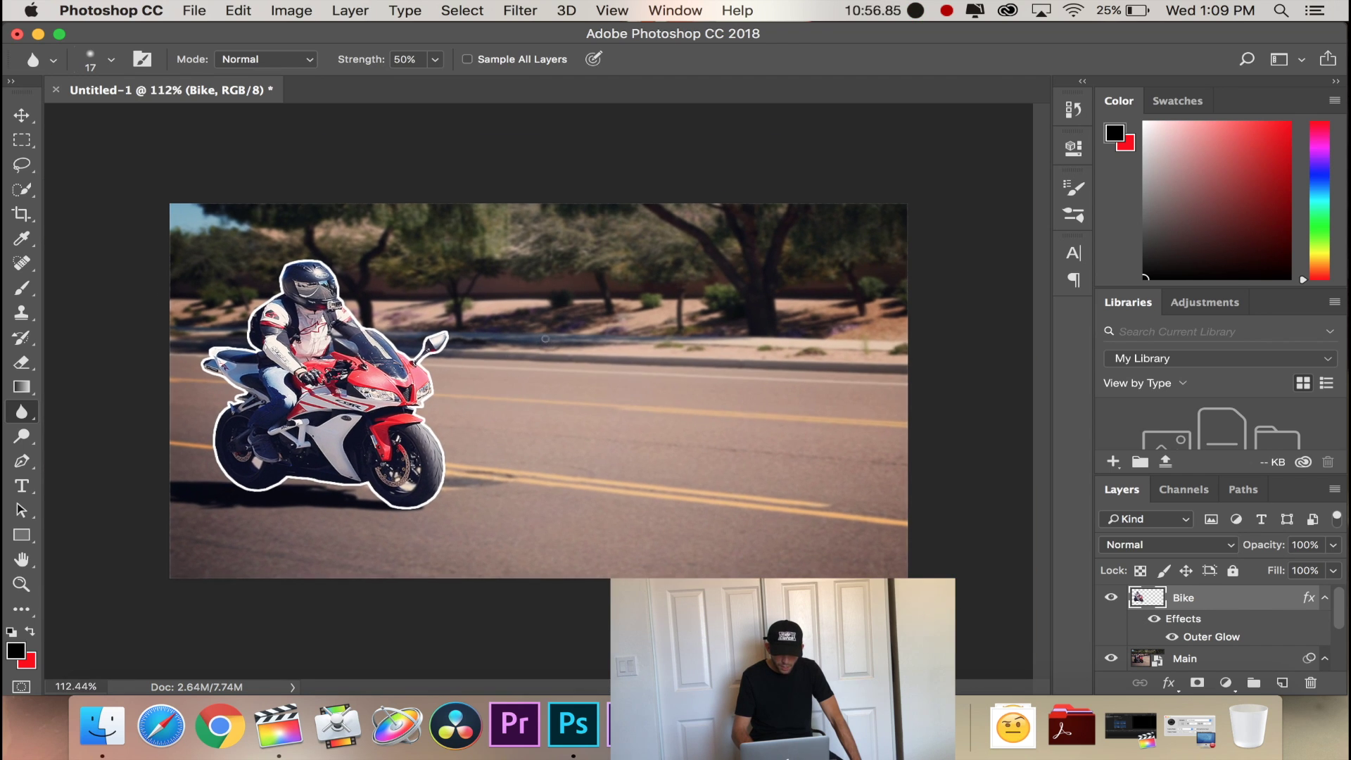
scroll(545, 338, "down", 3)
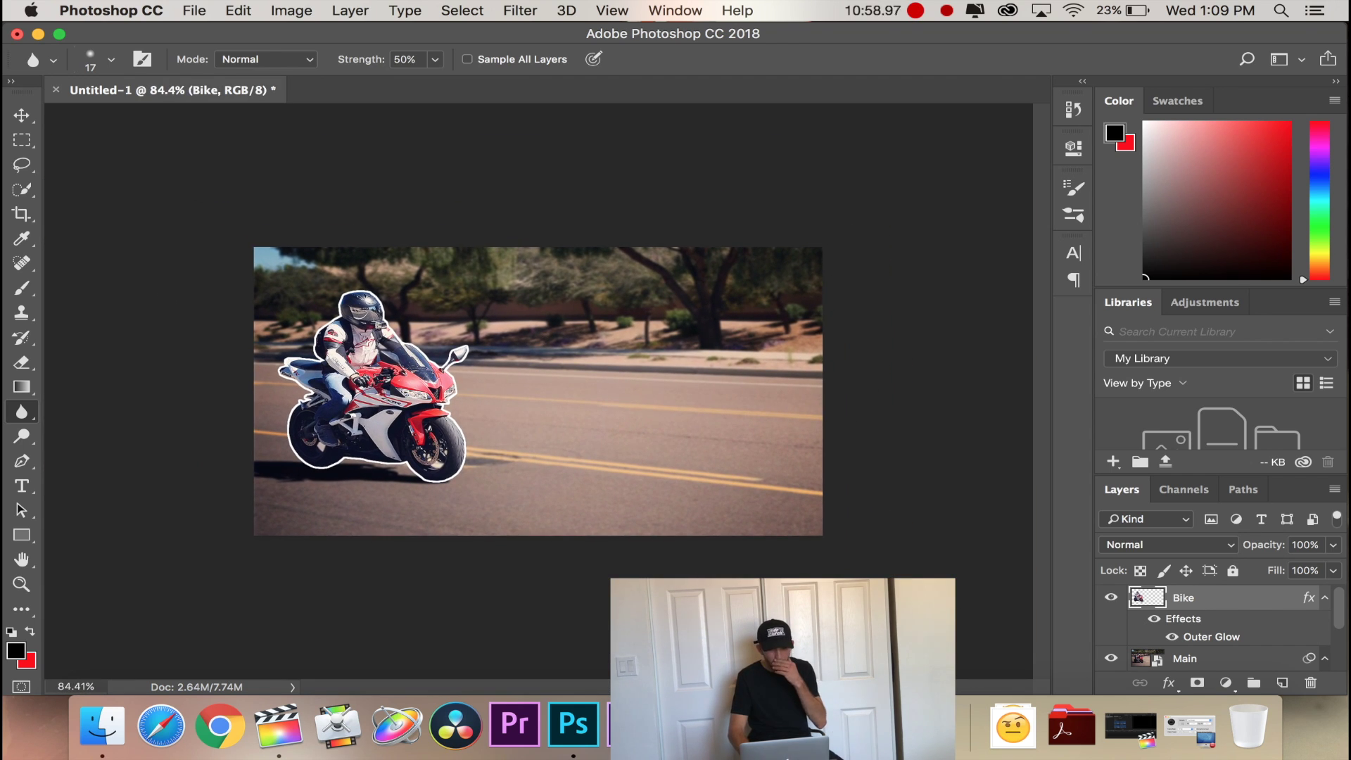
scroll(536, 391, "up", 4)
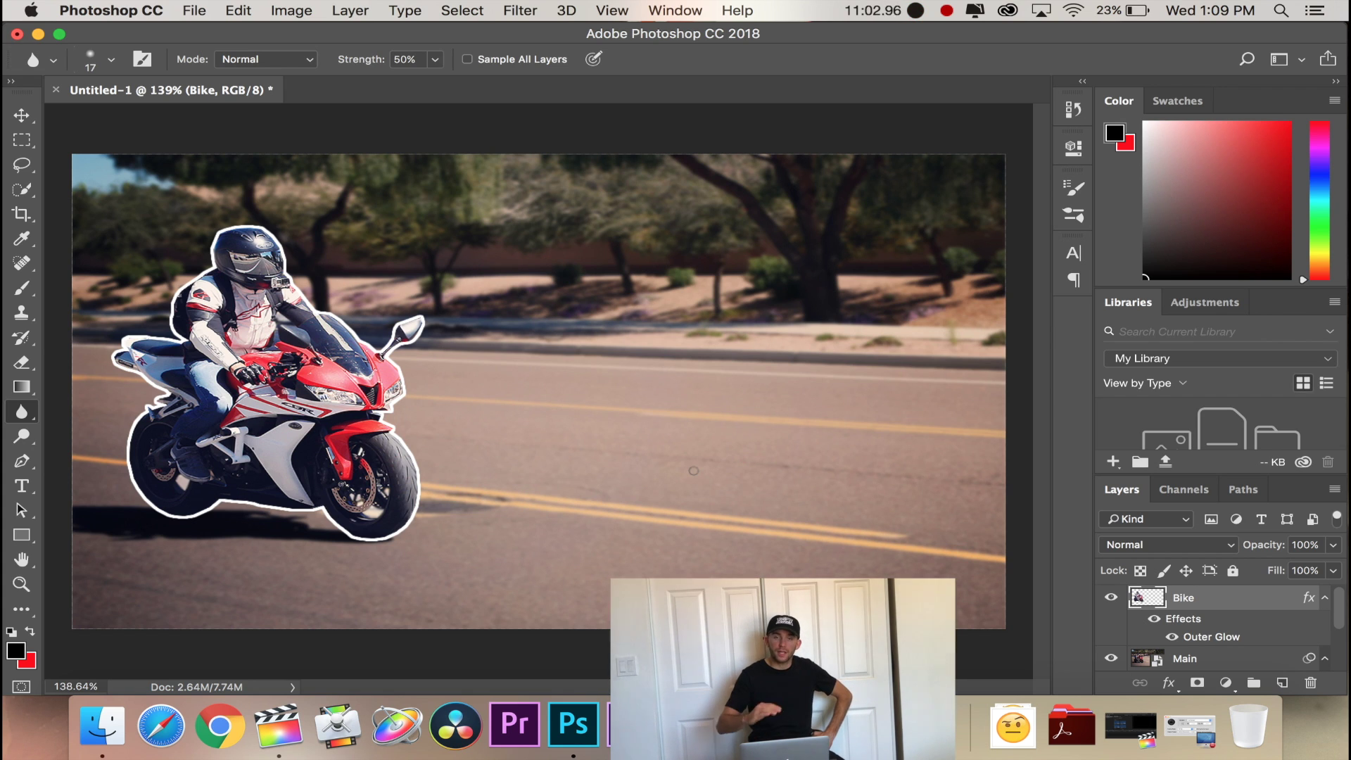
scroll(532, 400, "up", 4)
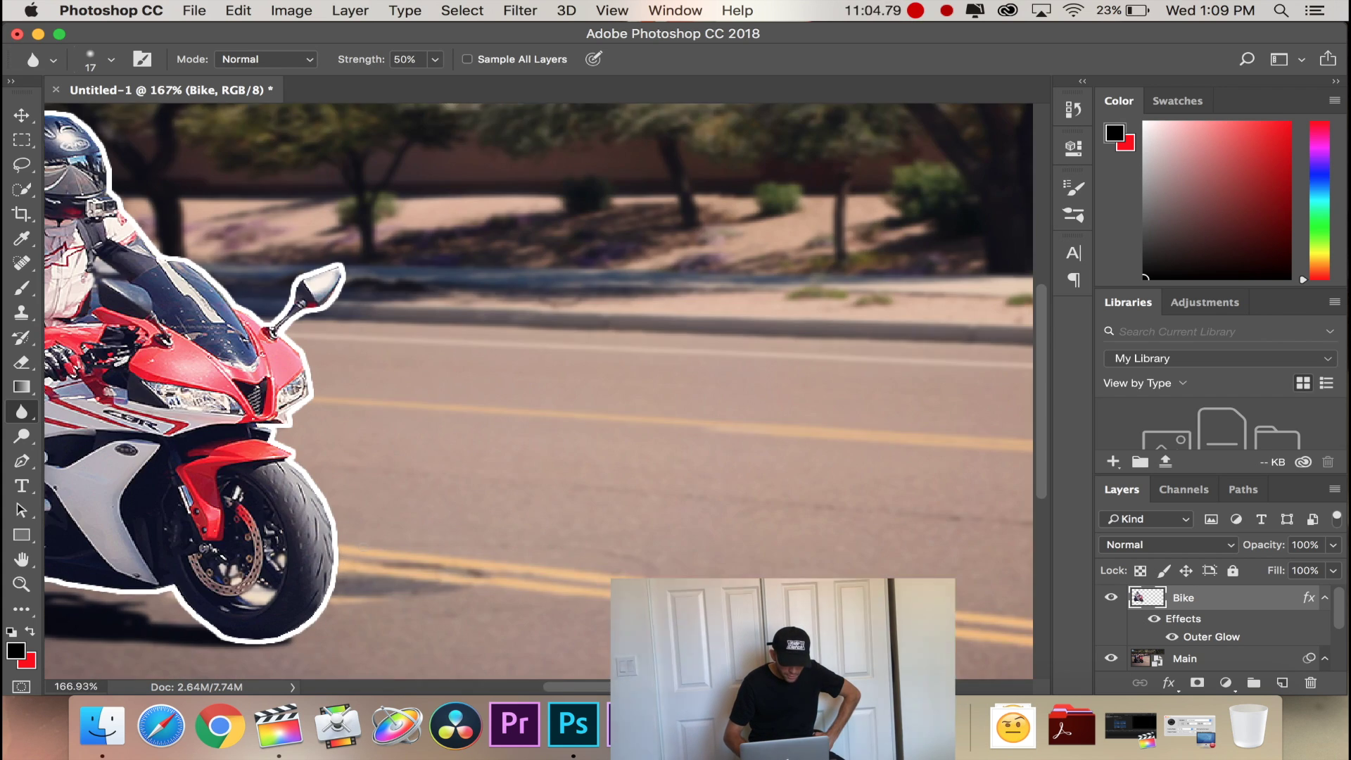
scroll(539, 390, "left", 5)
scroll(539, 390, "down", 3)
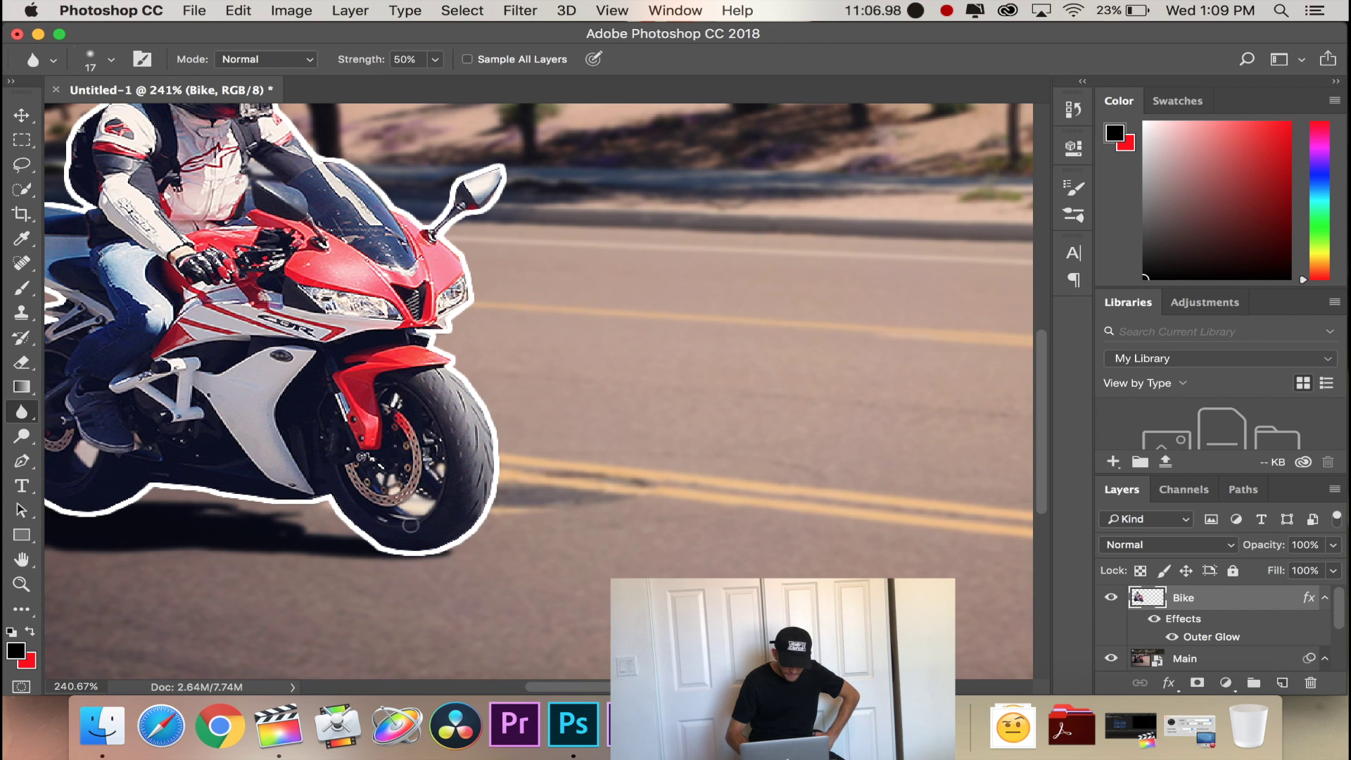
Sample the grey-brown road beside the front tyre as the foreground colour, and make the red background colour the active one.
scroll(410, 525, "up", 3)
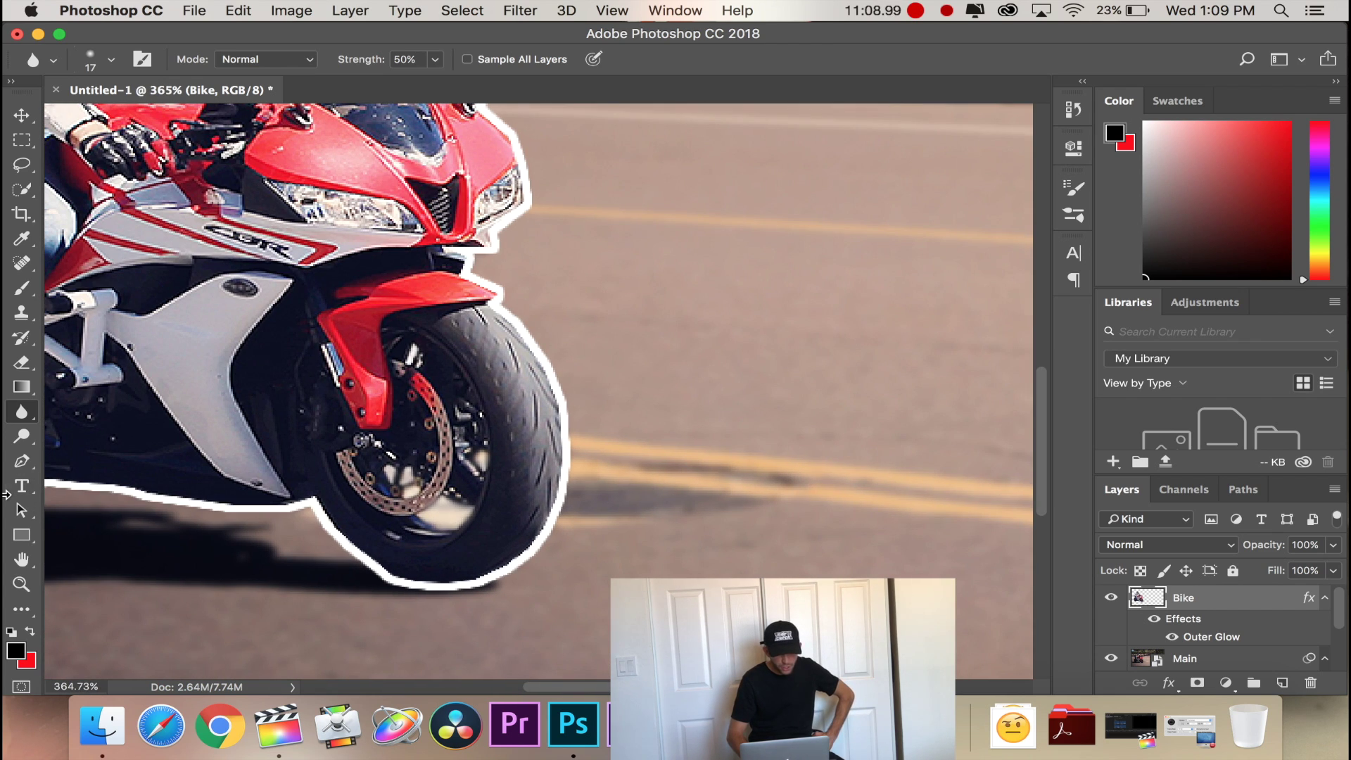
left_click(32, 239)
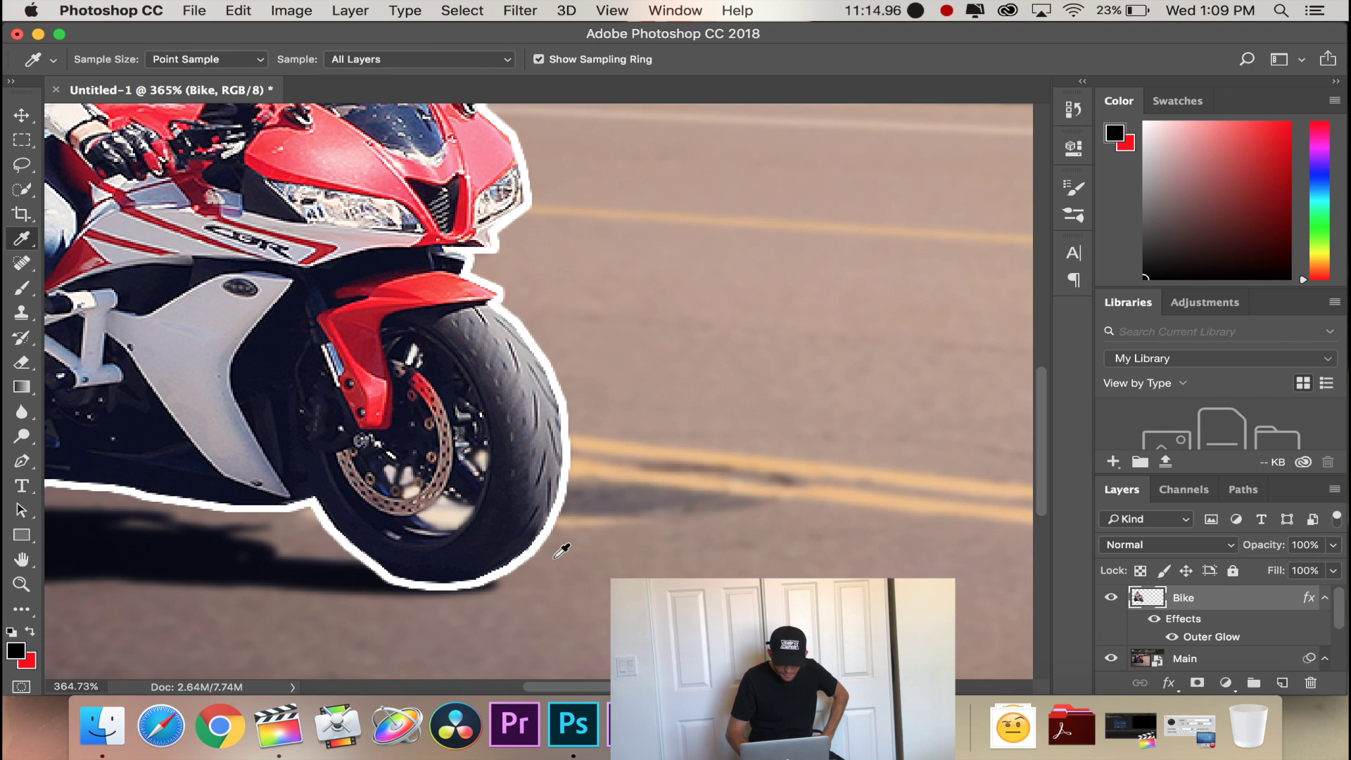
left_click(562, 551)
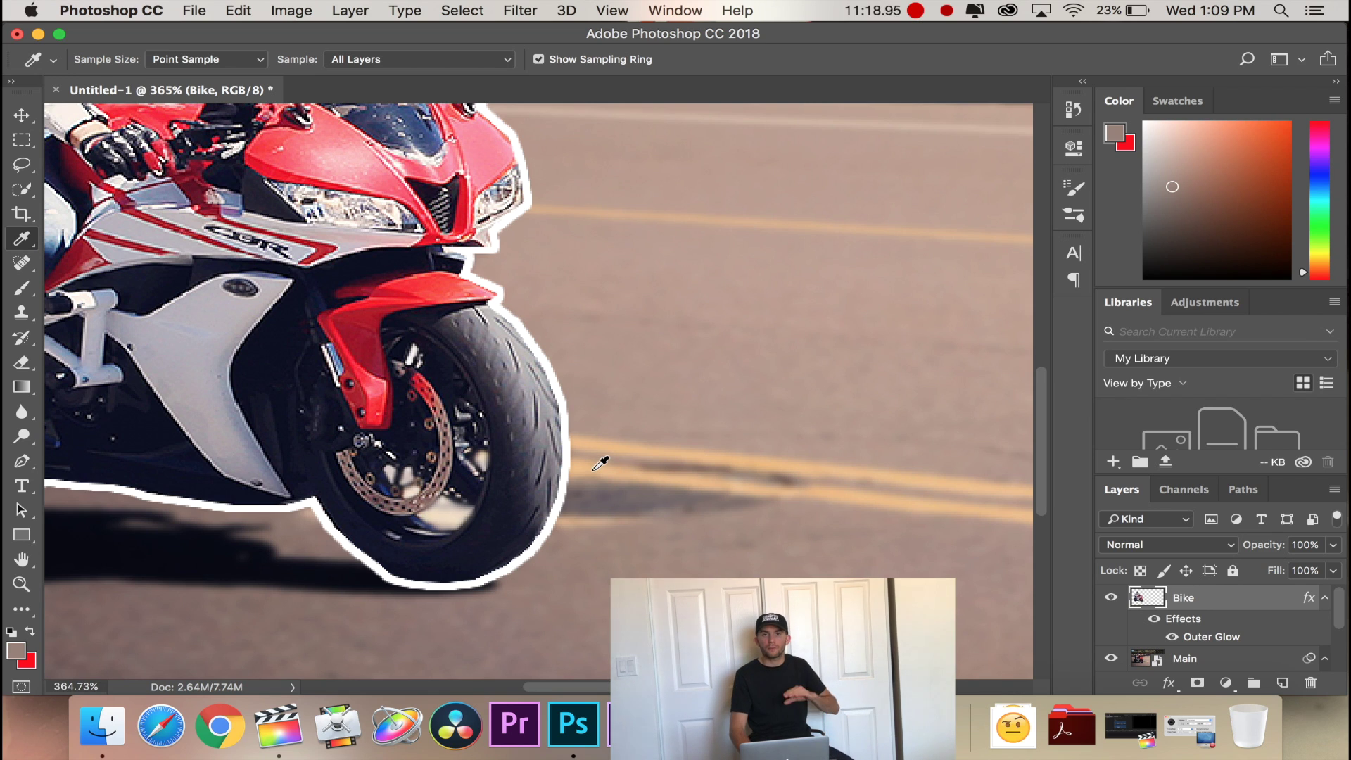
key("v")
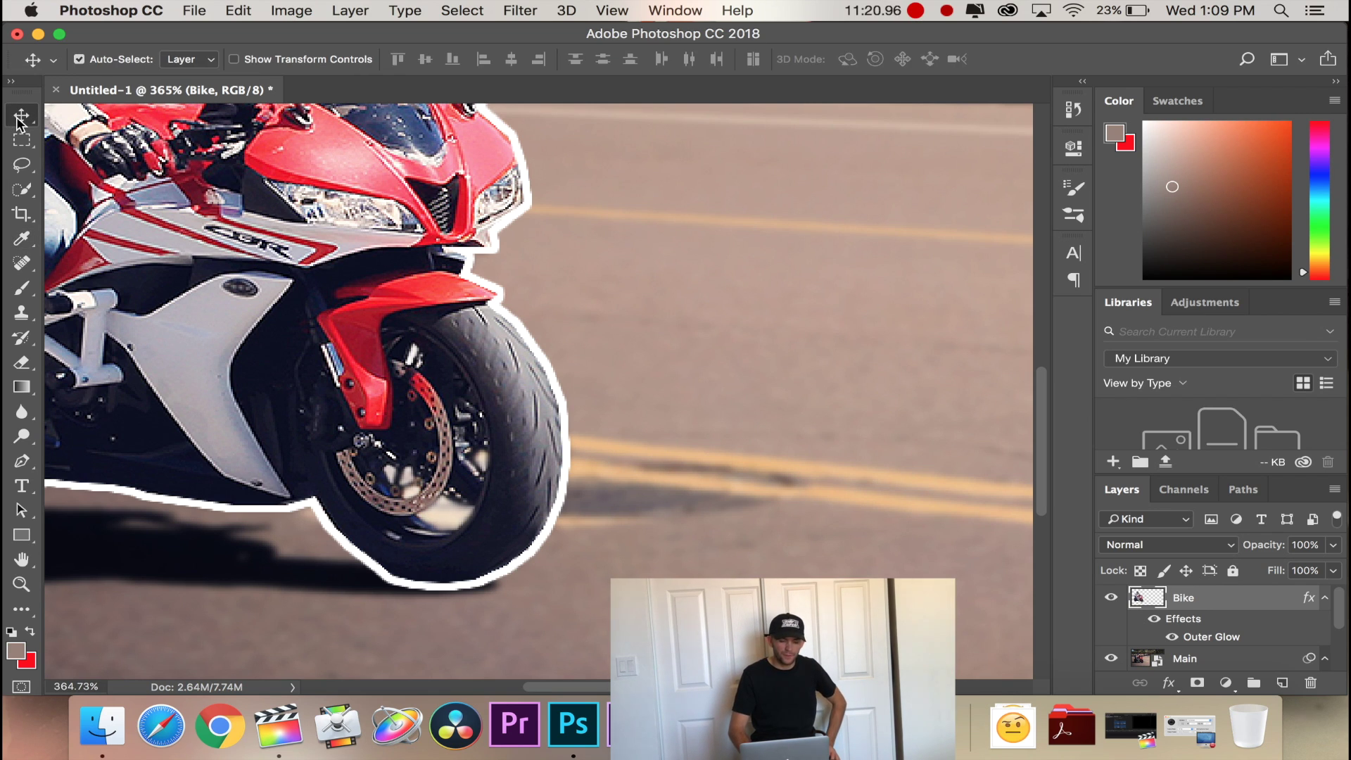
scroll(717, 340, "down", 5)
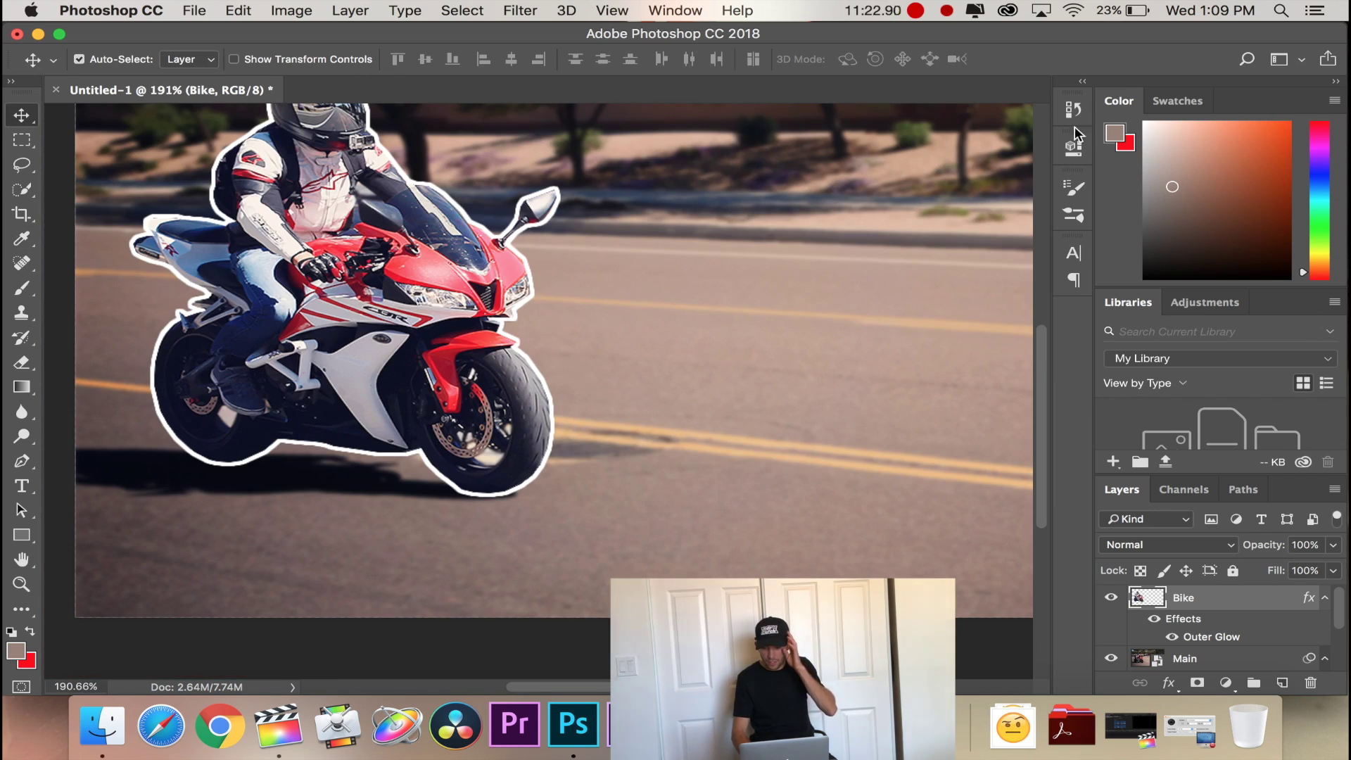
left_click(1128, 142)
scroll(818, 340, "down", 4)
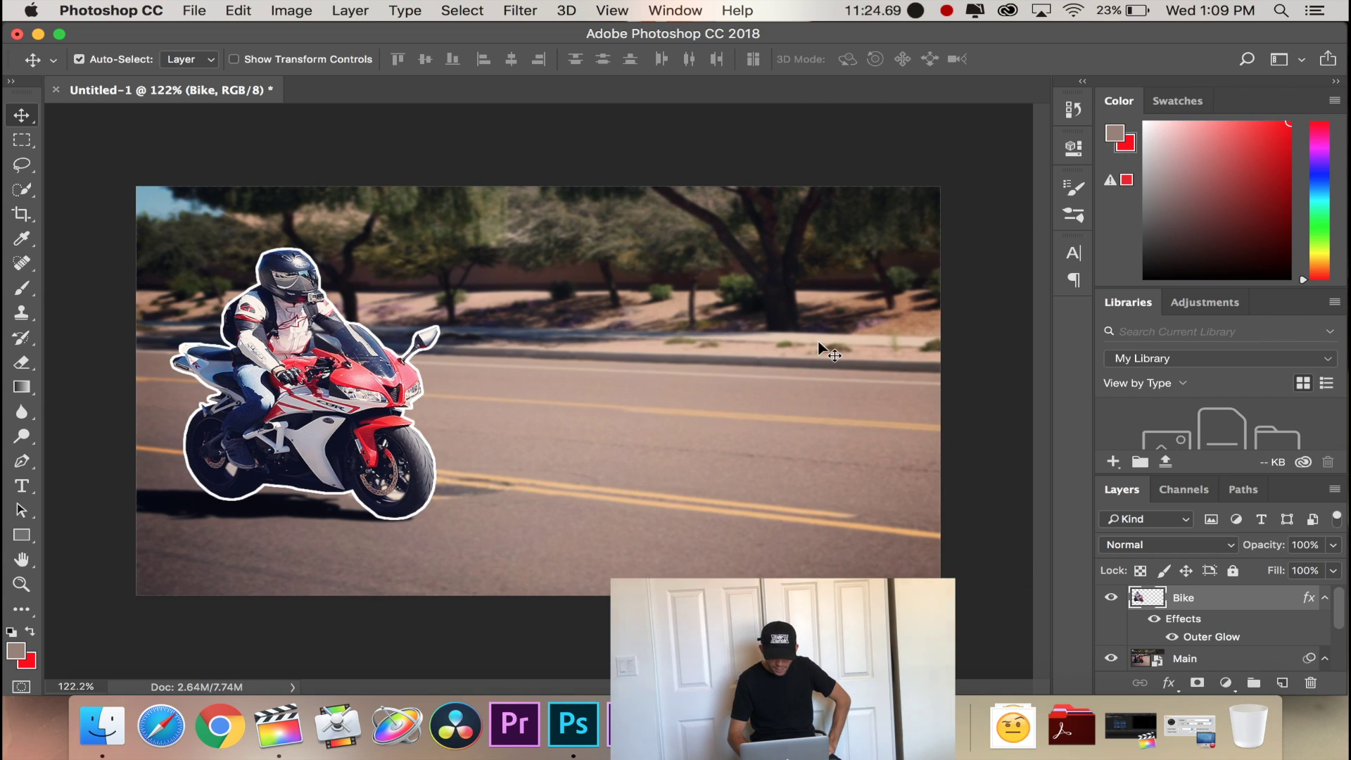
scroll(624, 370, "down", 2)
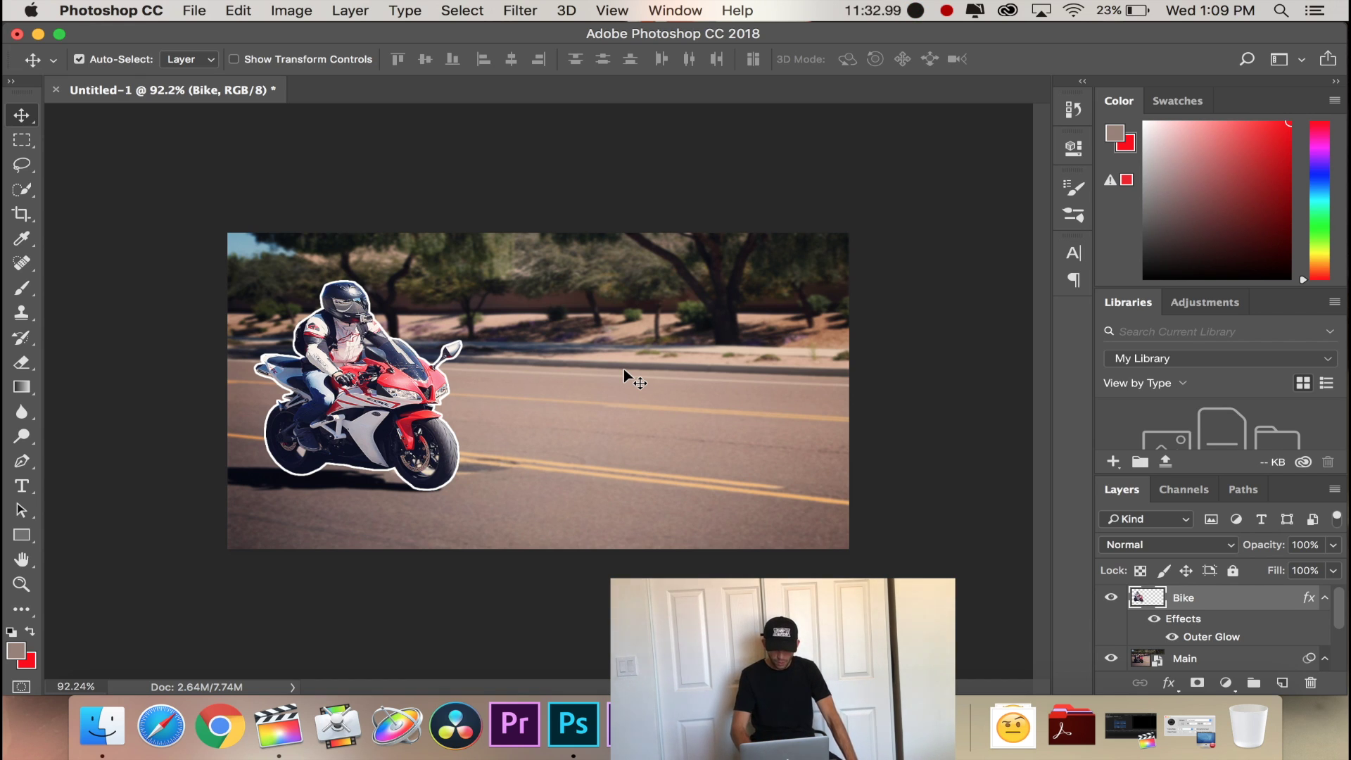
Start a horizontal text line over the trees to the right of the rider and set its colour to pure red, ff0000.
left_click(21, 486)
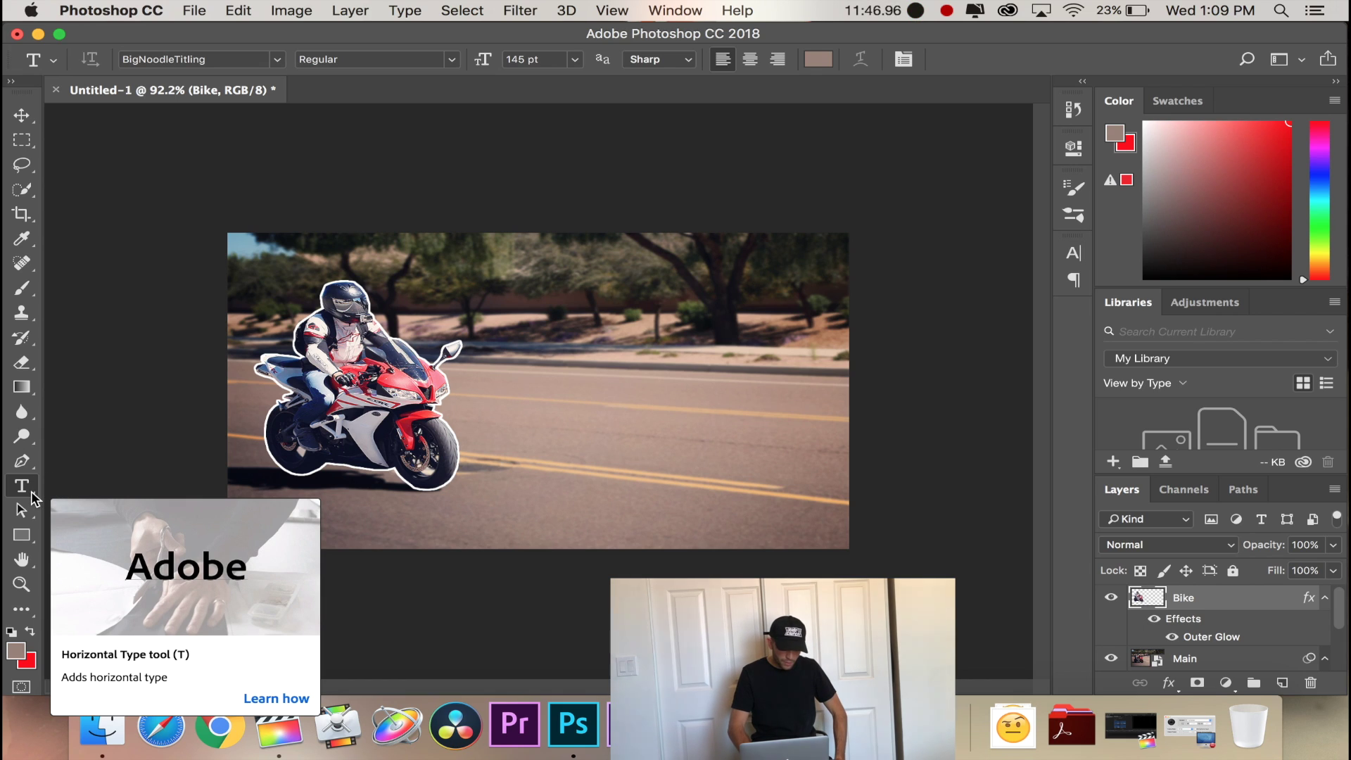
left_click(566, 297)
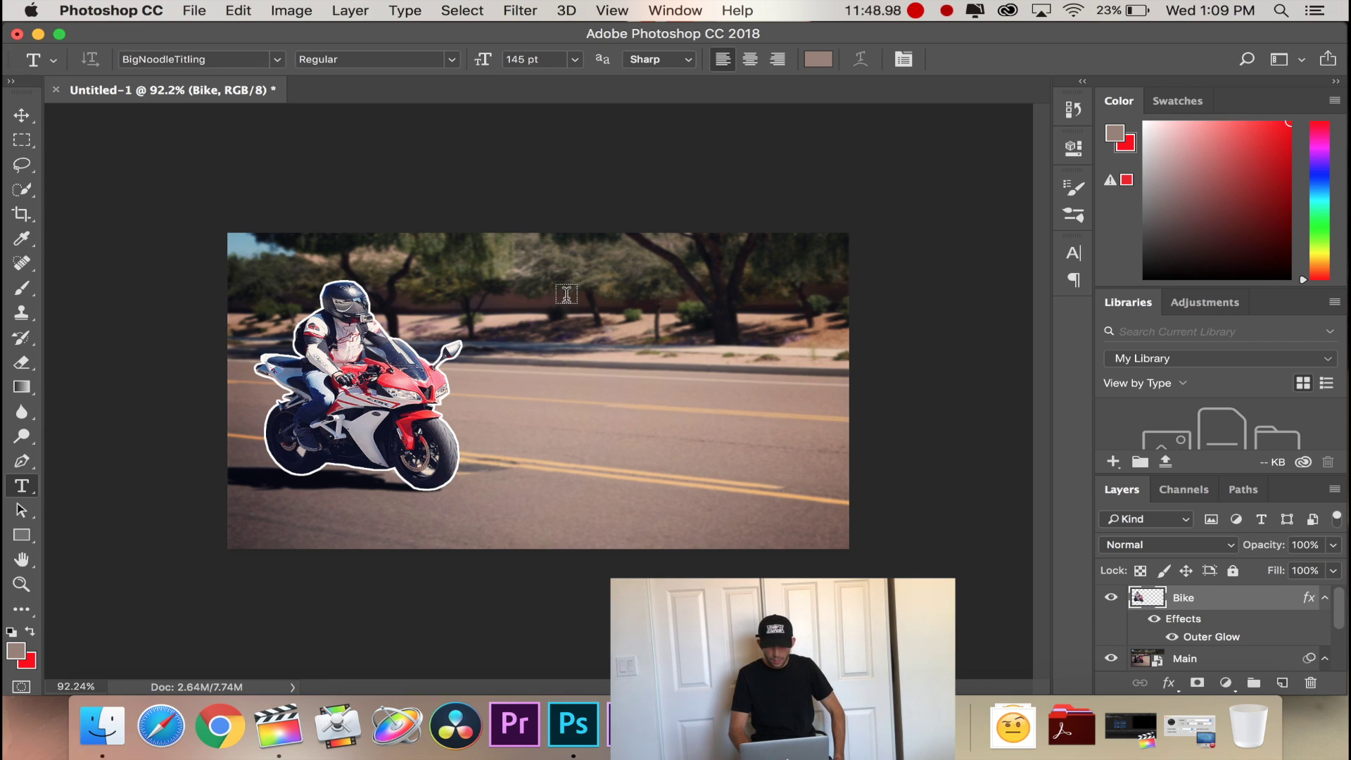
left_click(1126, 144)
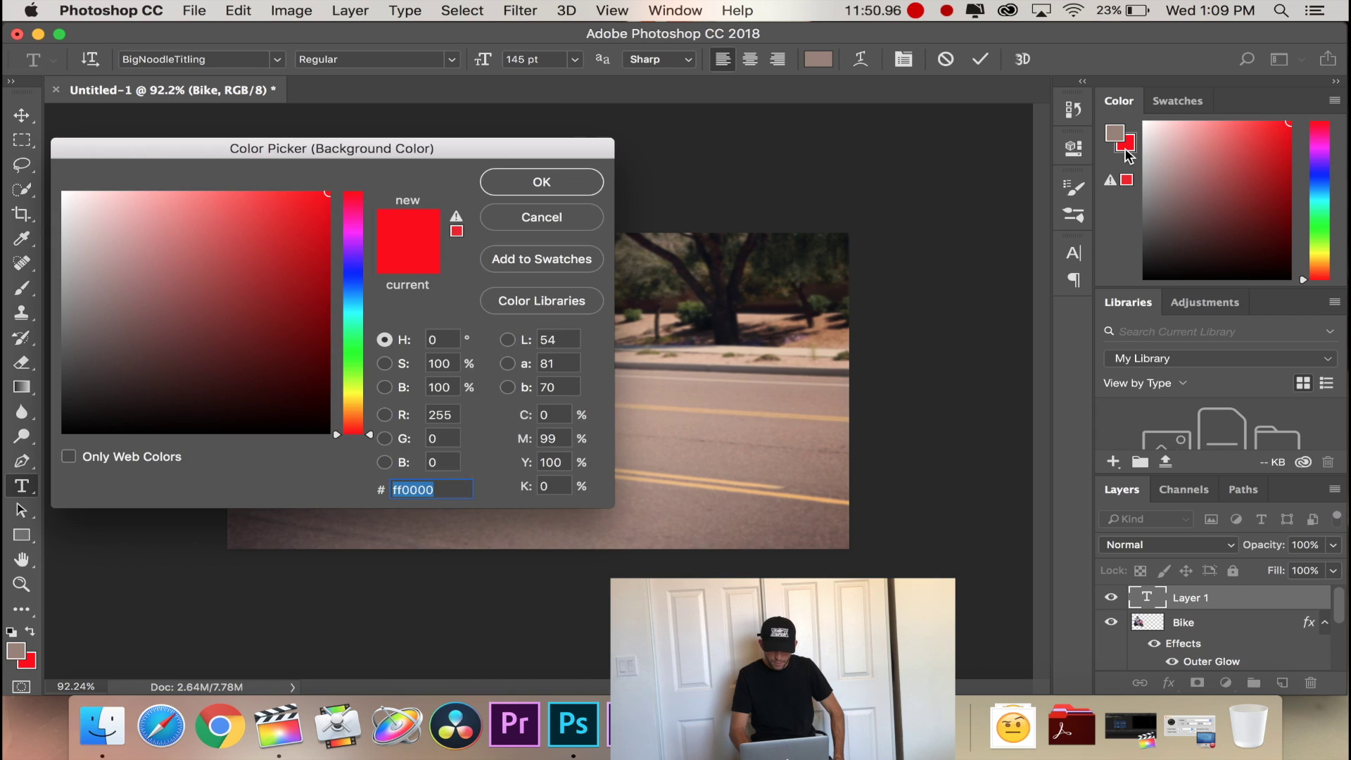
left_click(541, 182)
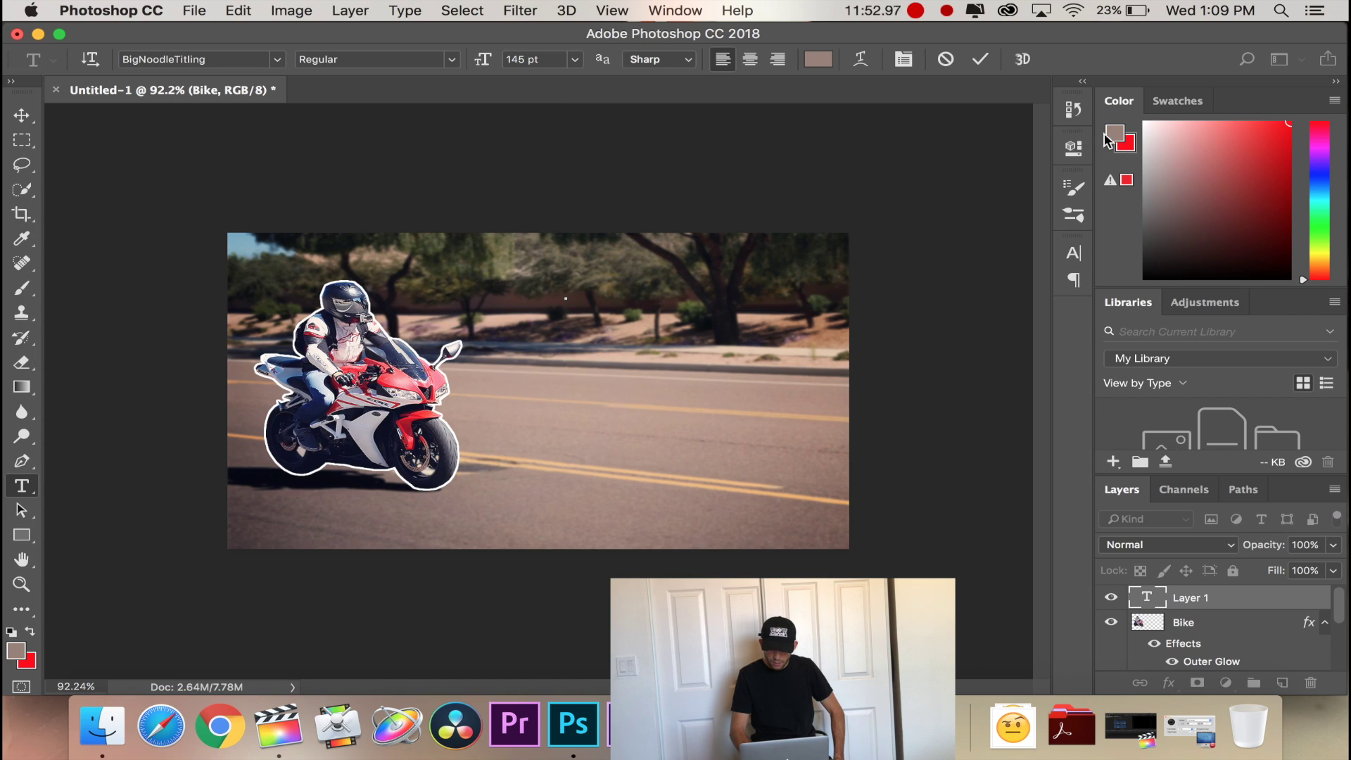
left_click(1129, 143)
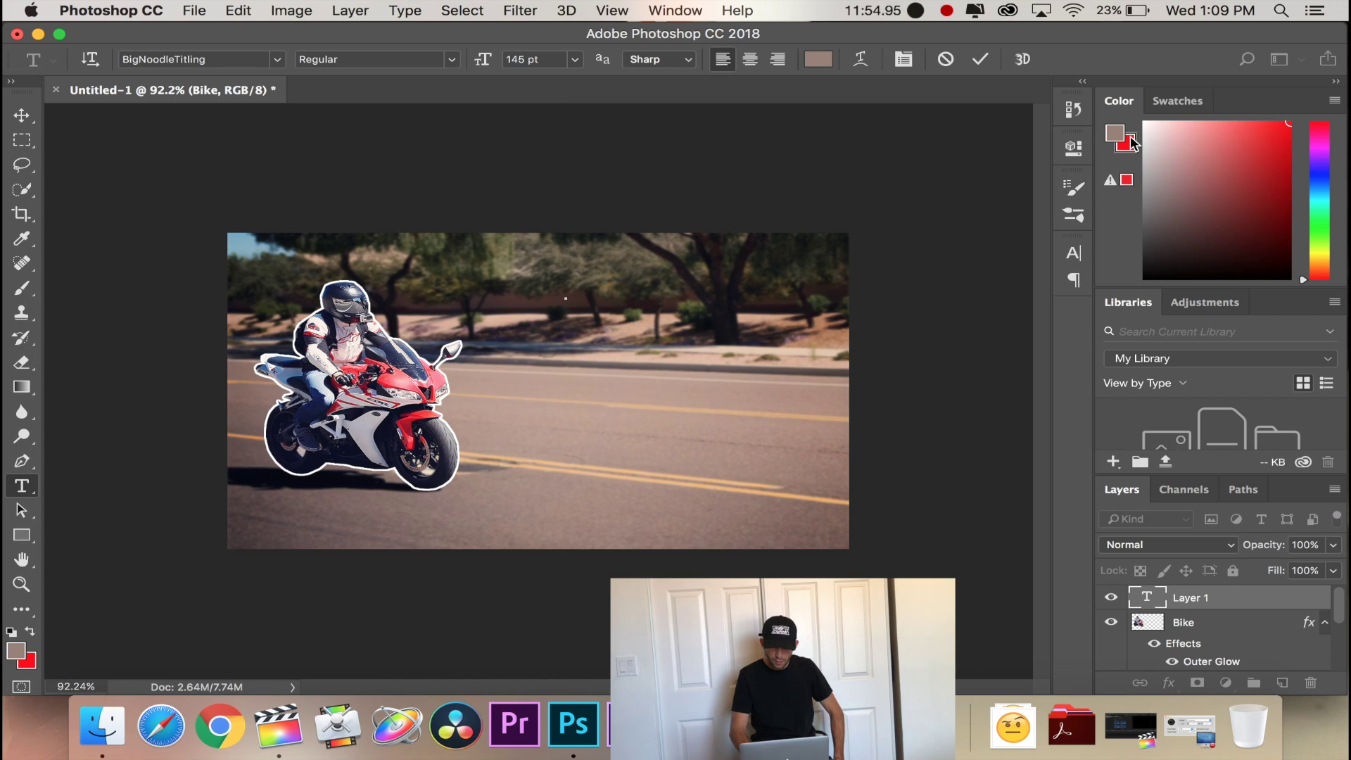
type("G")
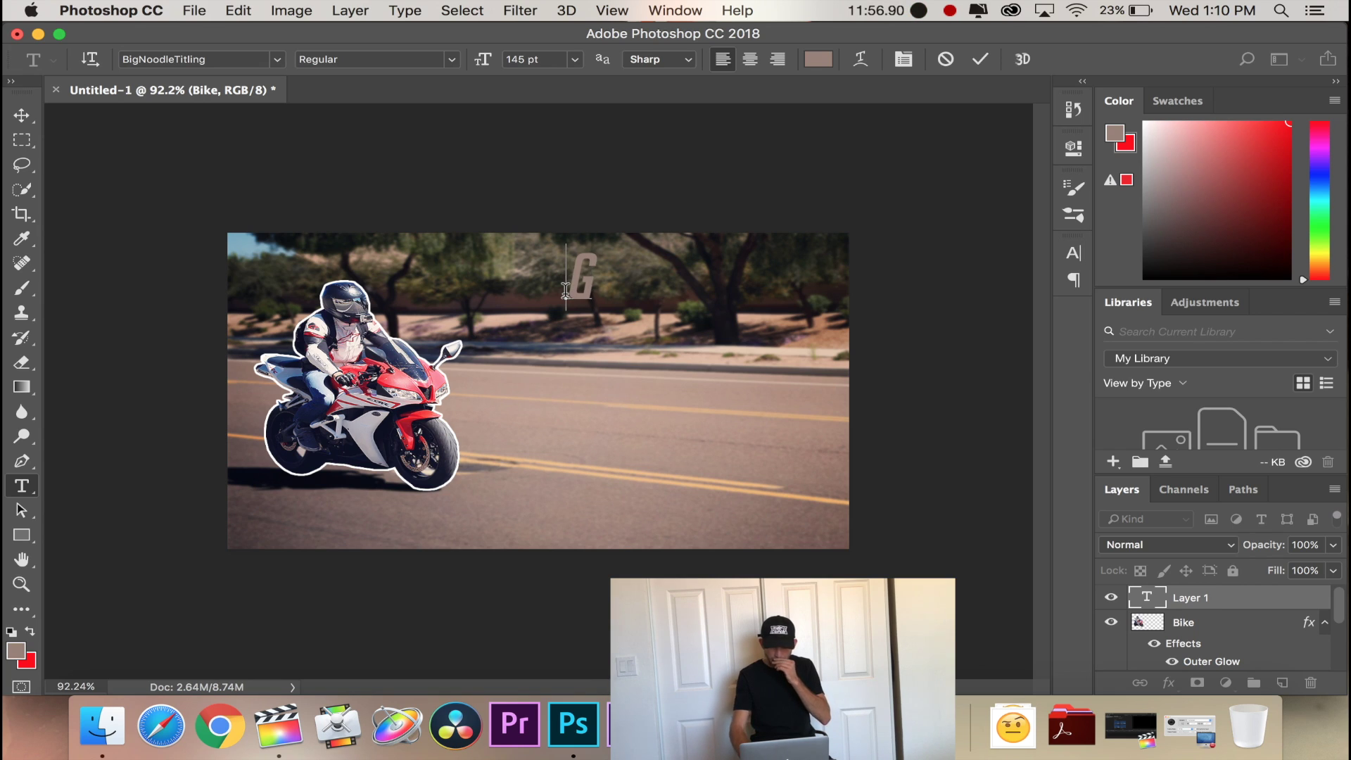
key("BackSpace")
left_click(1117, 139)
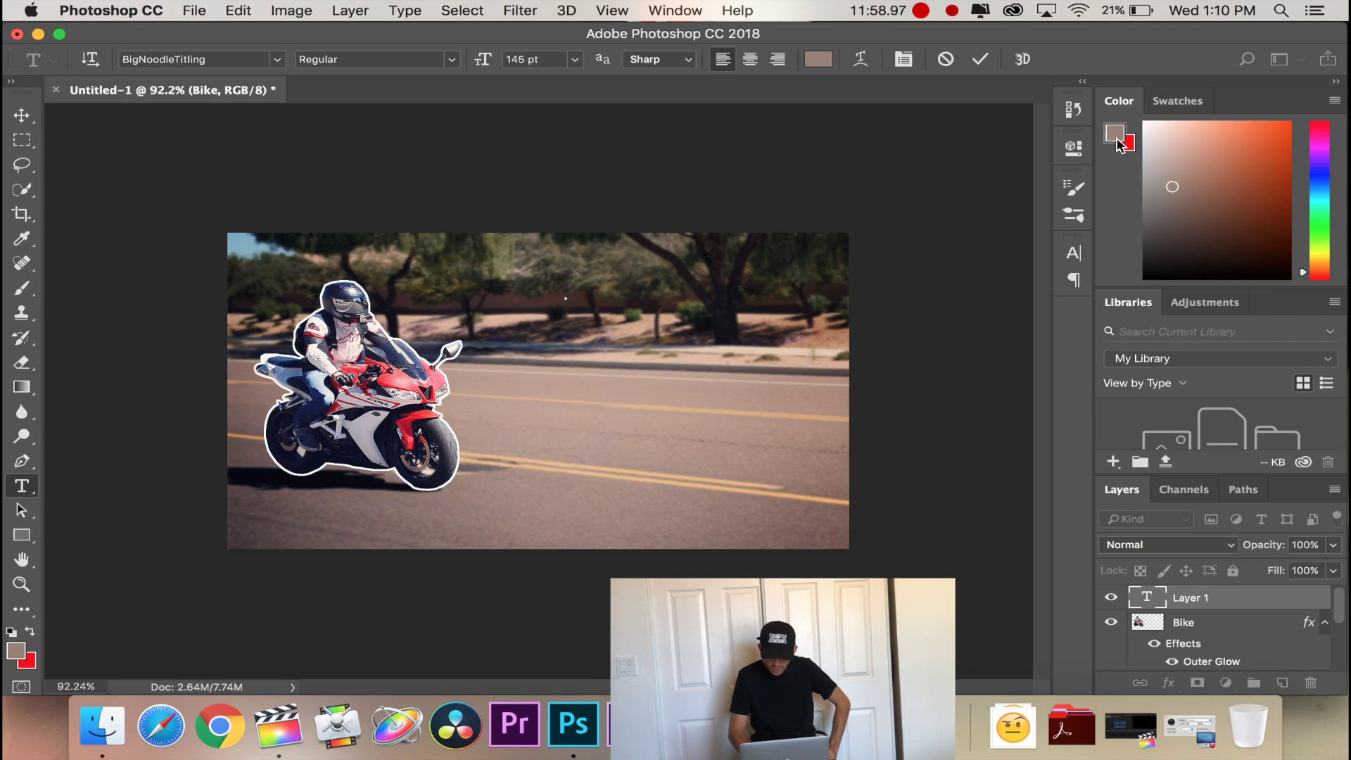
left_click_drag(1325, 197, 1320, 278)
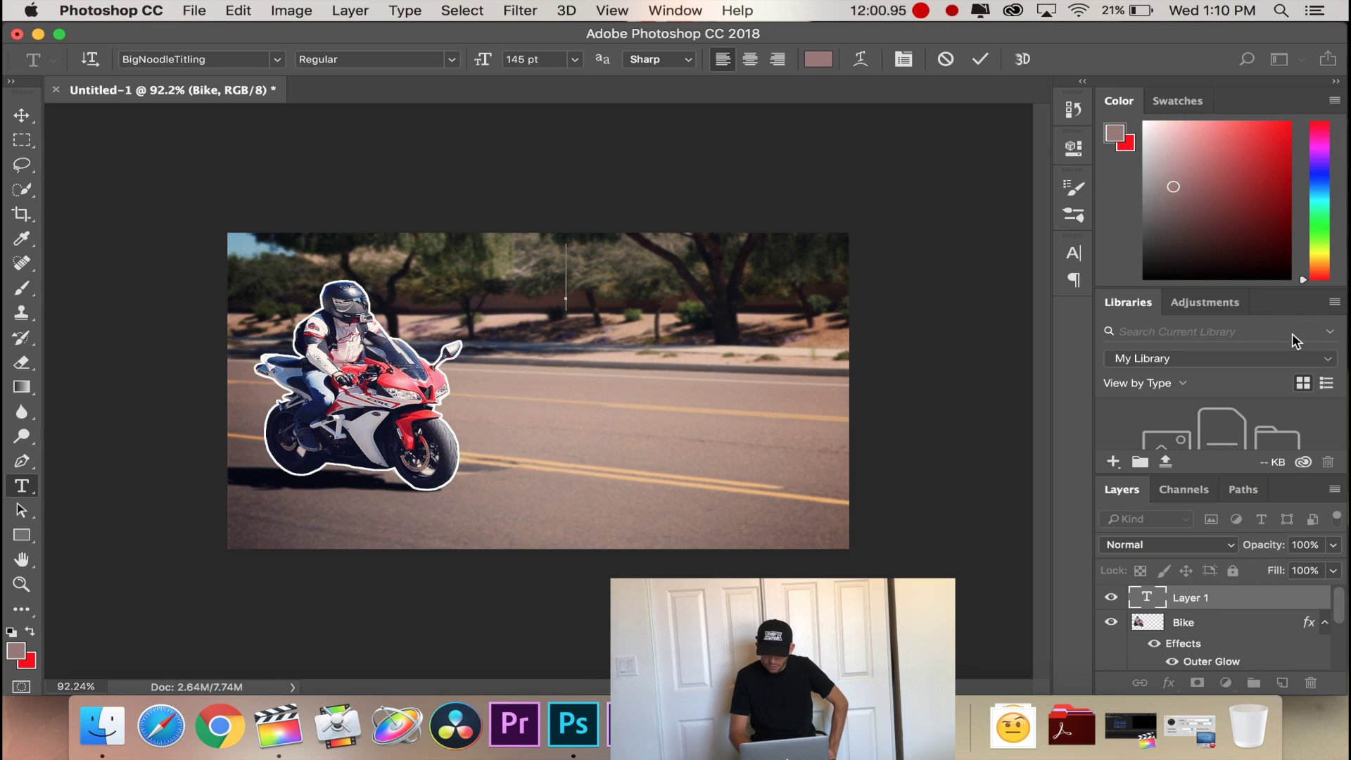
left_click(1113, 139)
left_click_drag(296, 292, 332, 190)
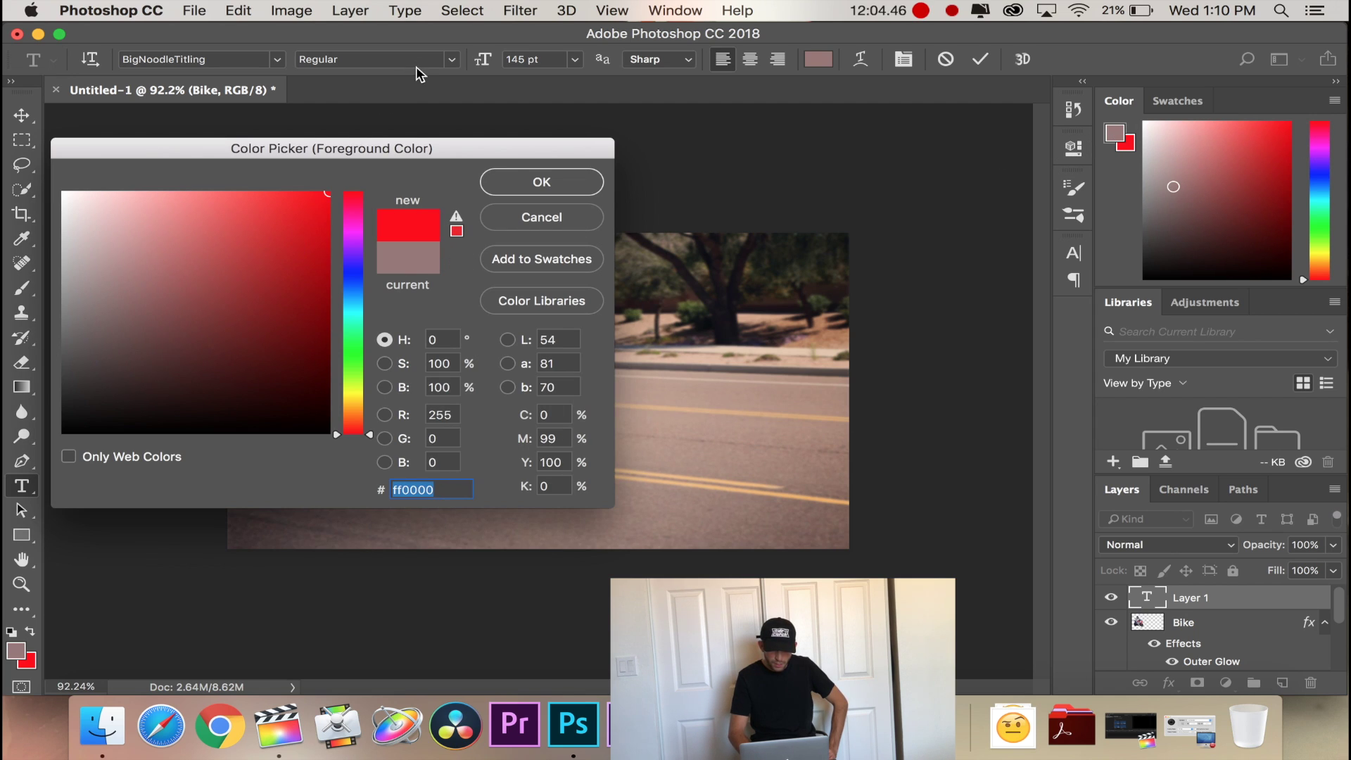
left_click(536, 185)
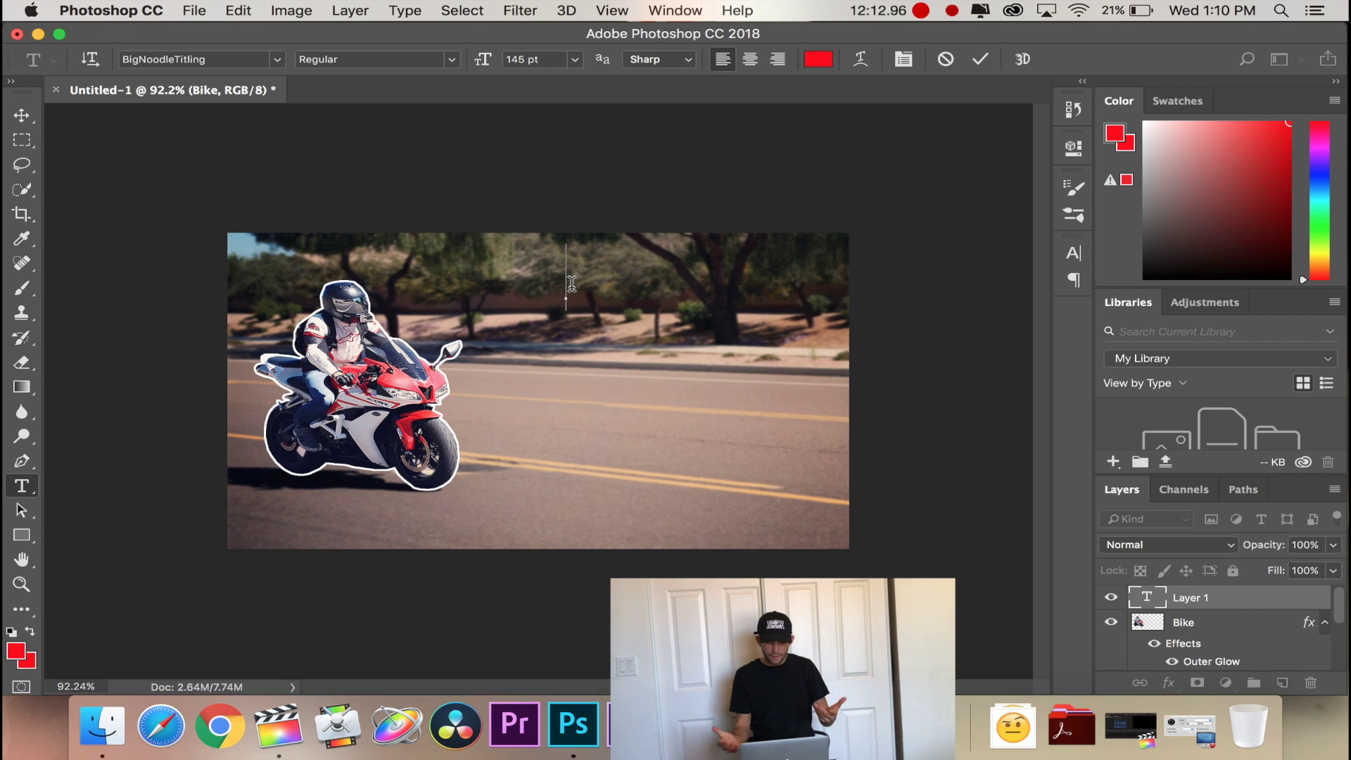
Enter the title text HOW TO WHEELIE and commit it.
type("HOW")
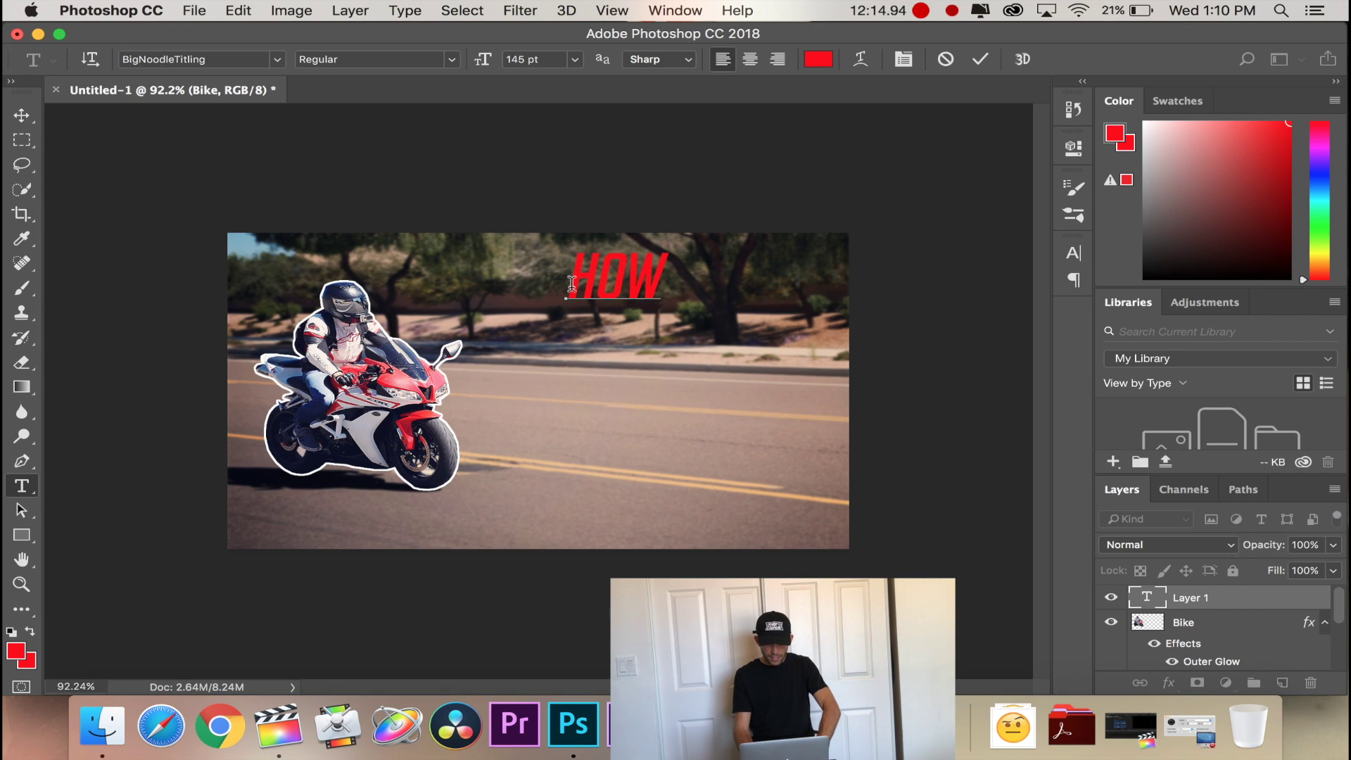
type(" TO WHEE")
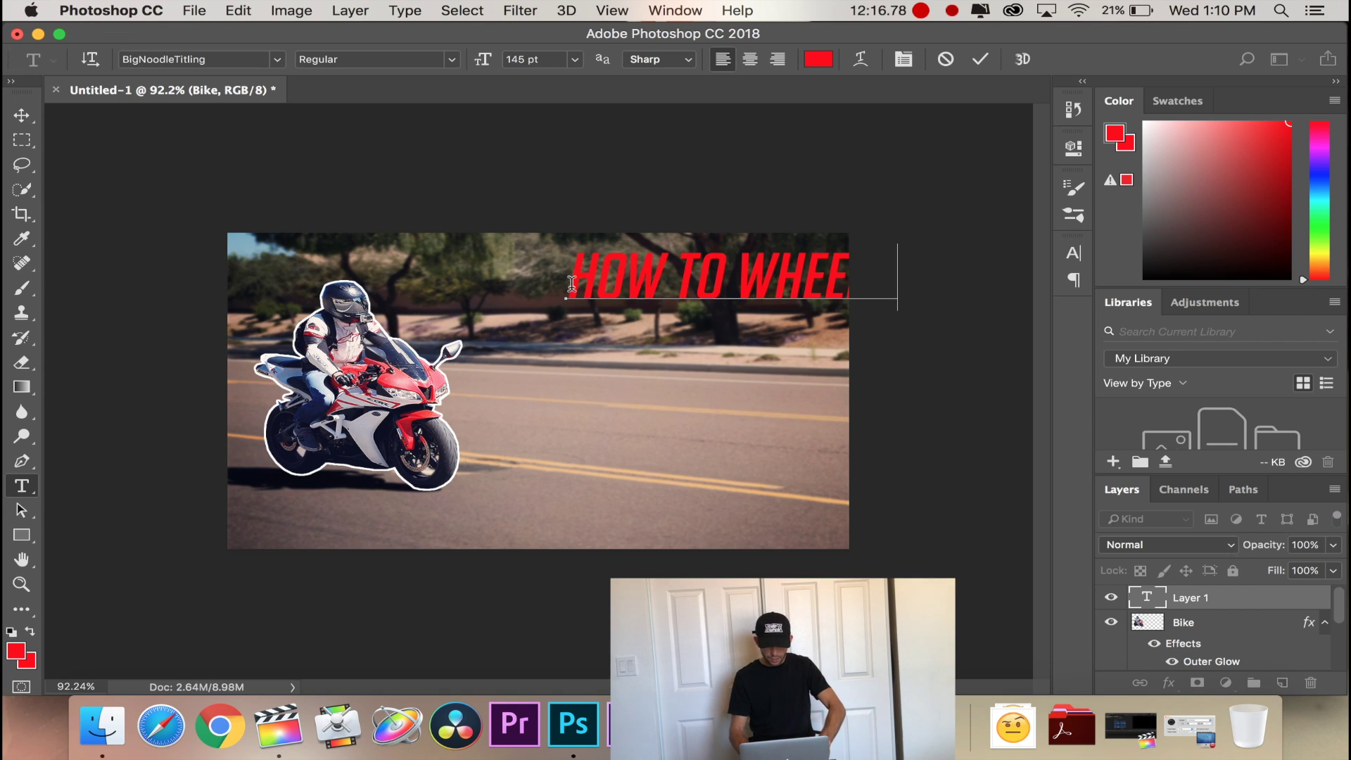
key("super+Return")
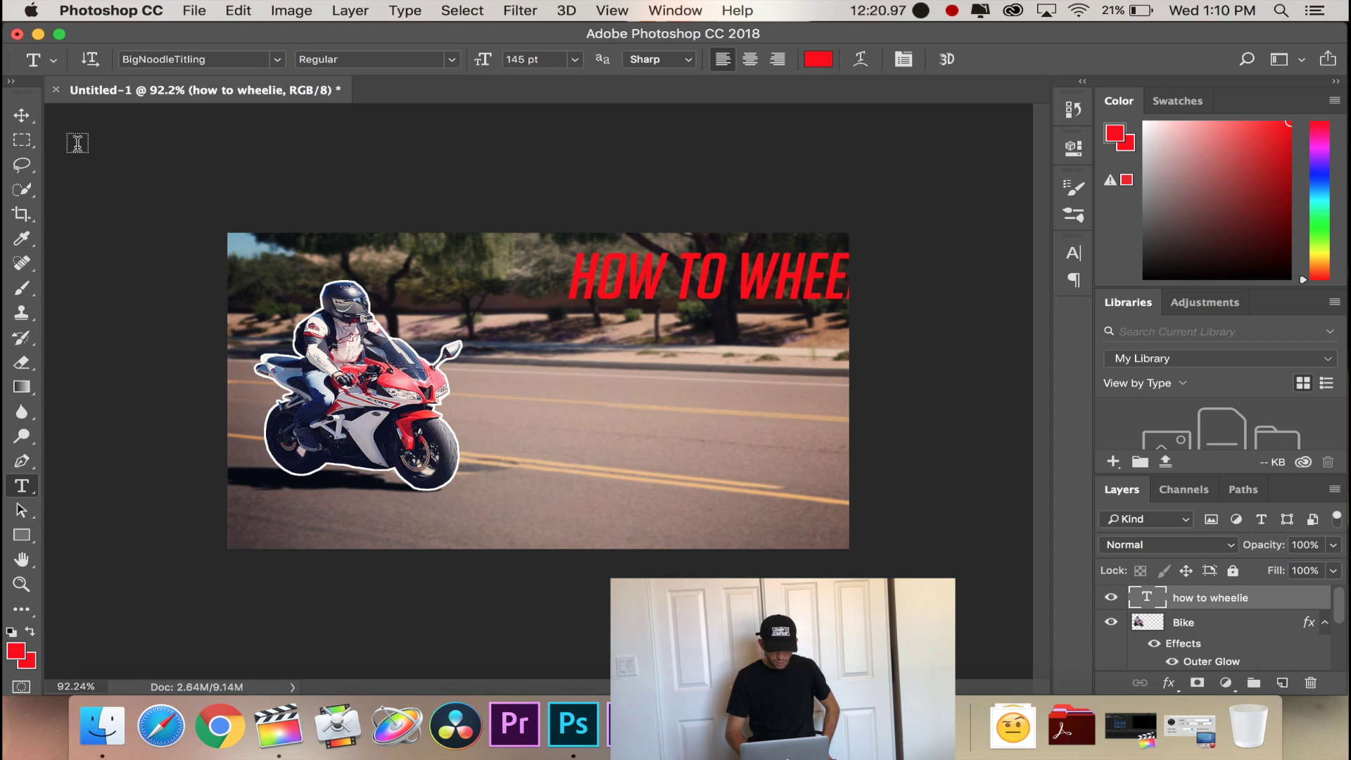
Move the title left so that all of it fits inside the image, and add an exclamation mark at its end.
left_click(21, 115)
left_click_drag(703, 274, 540, 276)
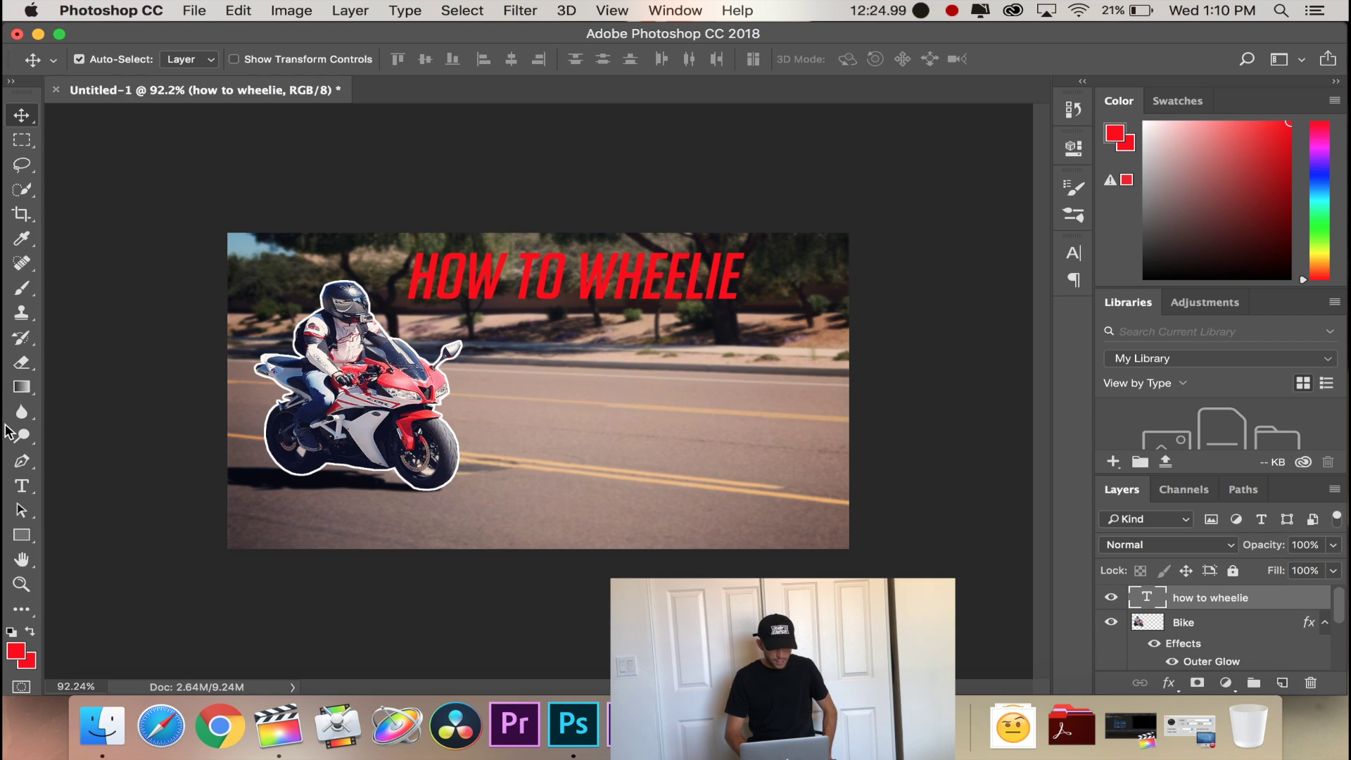
left_click(22, 487)
left_click(741, 284)
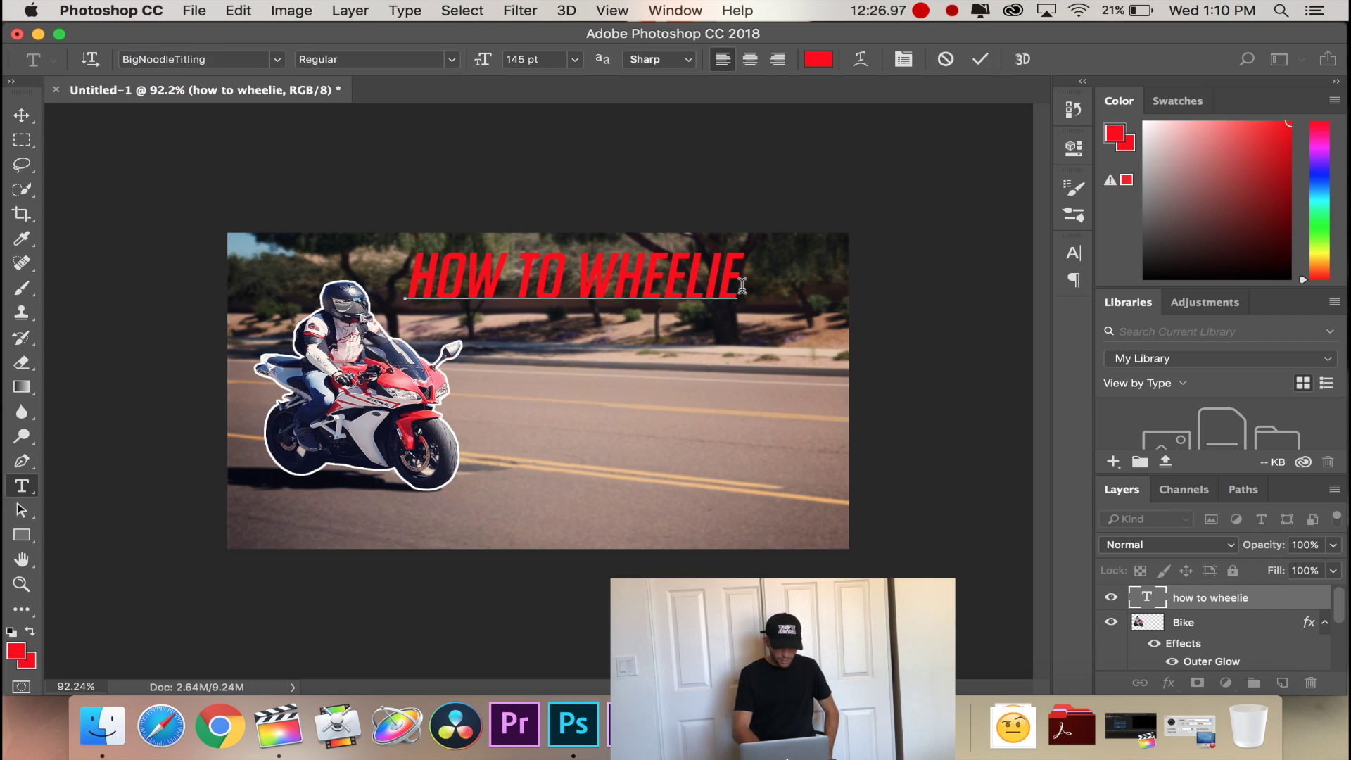
type("!")
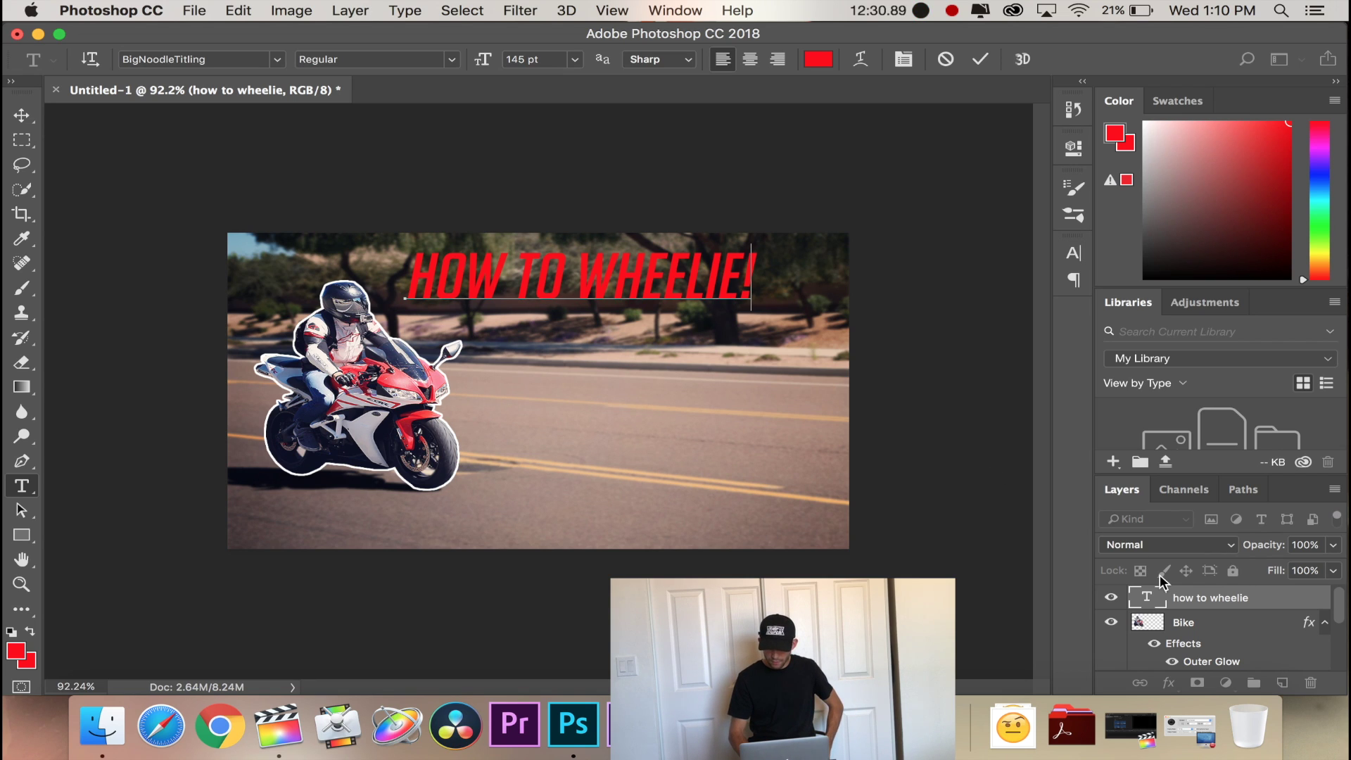
left_click(1267, 607)
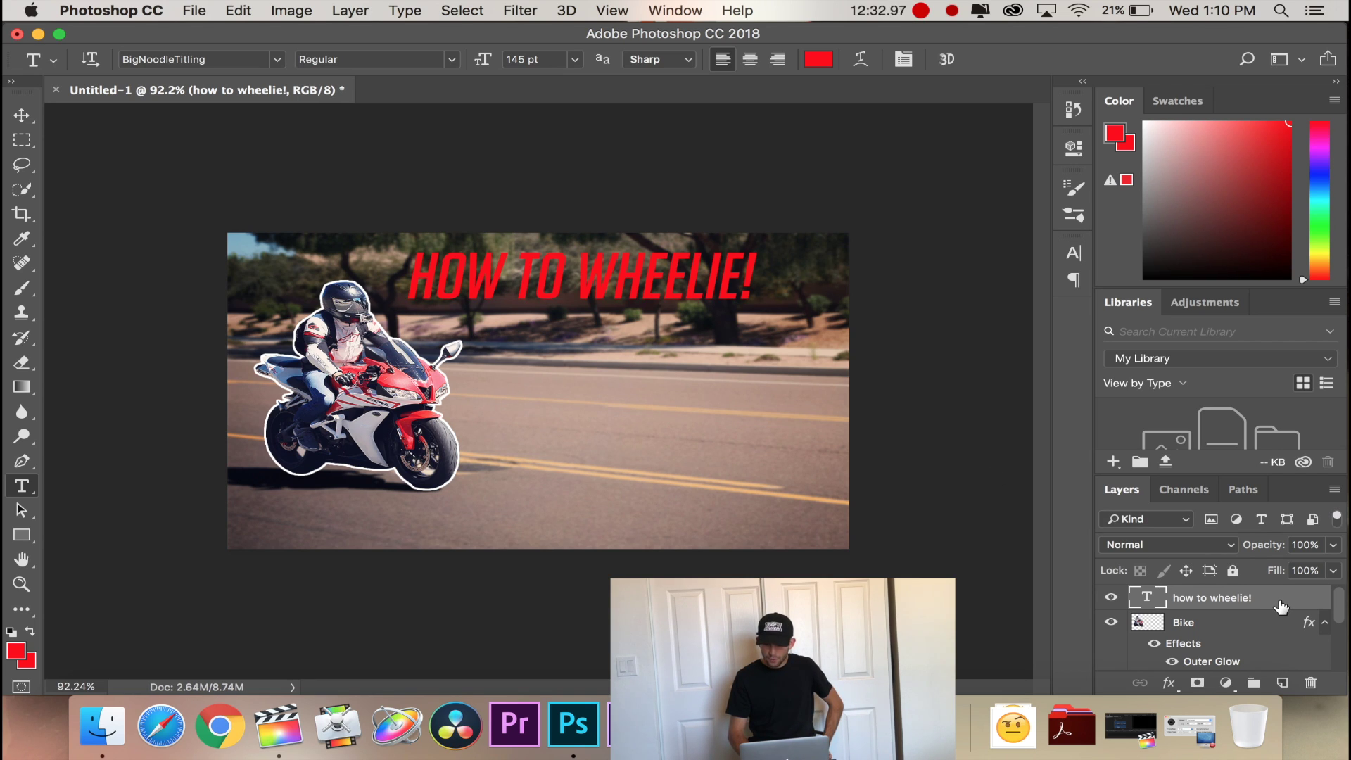
Give the title layer a white Outer Glow at 100% opacity with a size of 18 px.
double_click(1279, 606)
left_click_drag(623, 113, 1064, 118)
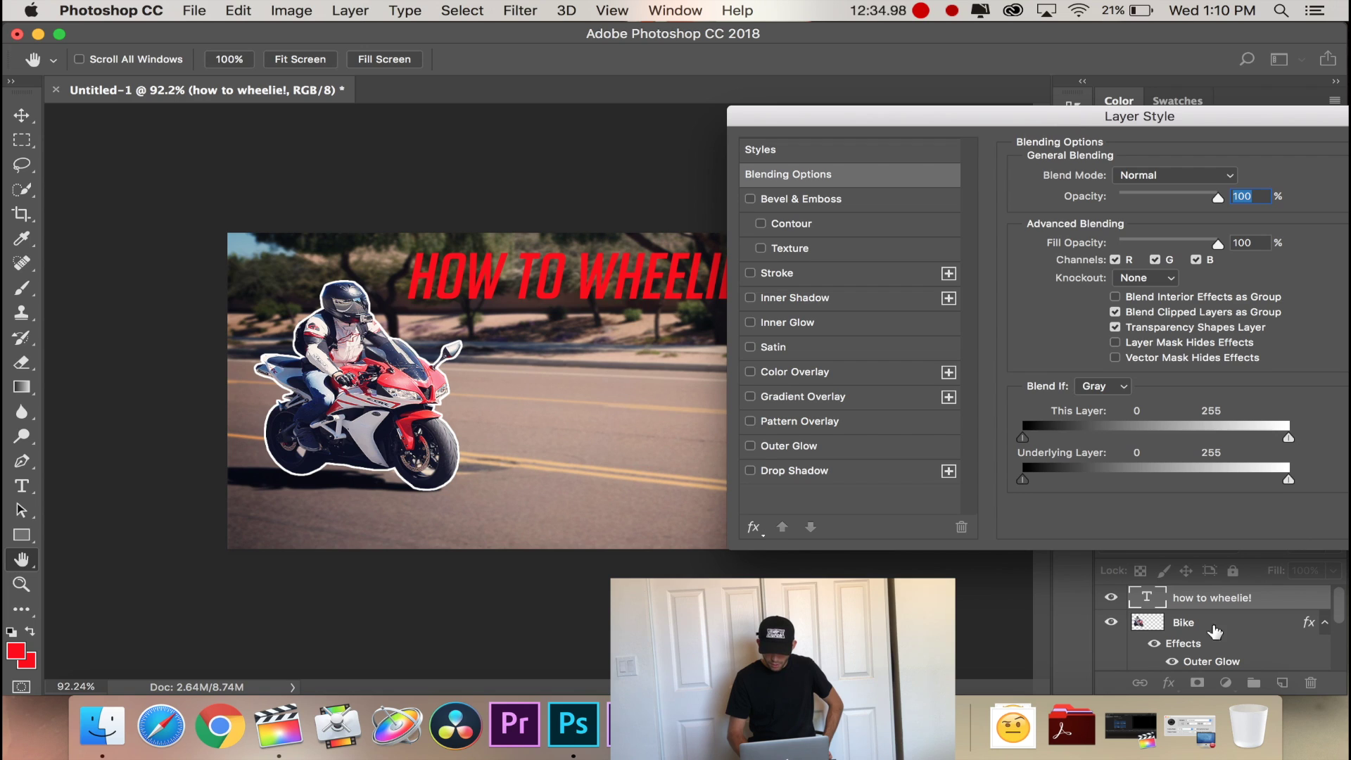
left_click(816, 447)
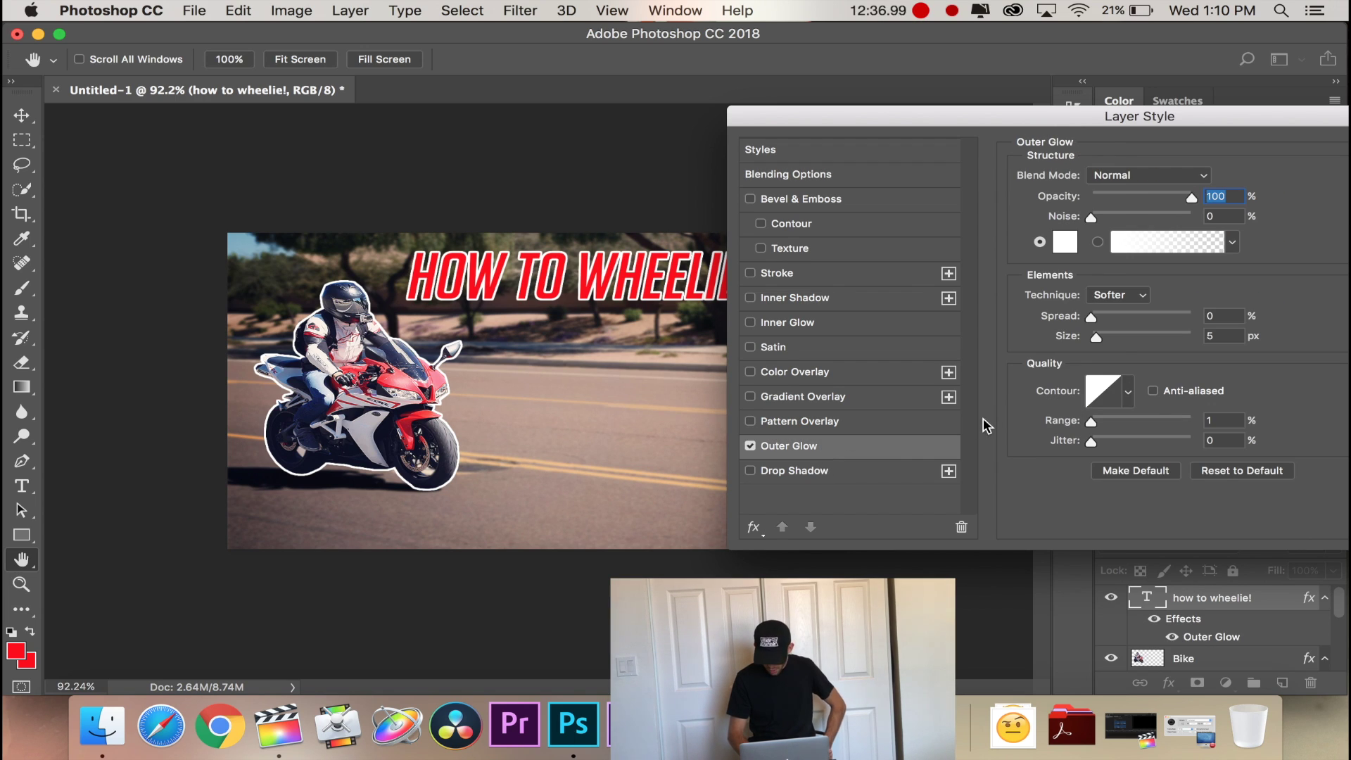
left_click_drag(1101, 336, 1106, 341)
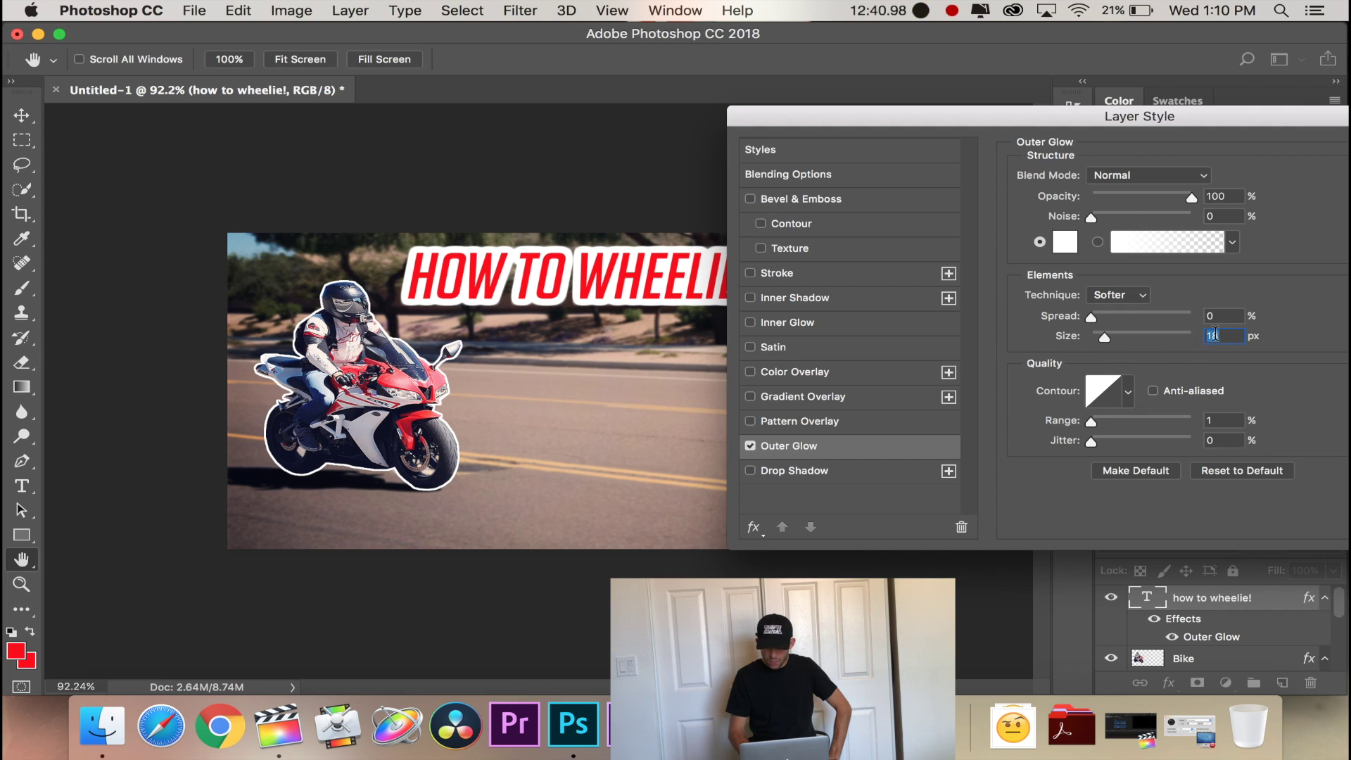
left_click_drag(1250, 124, 902, 142)
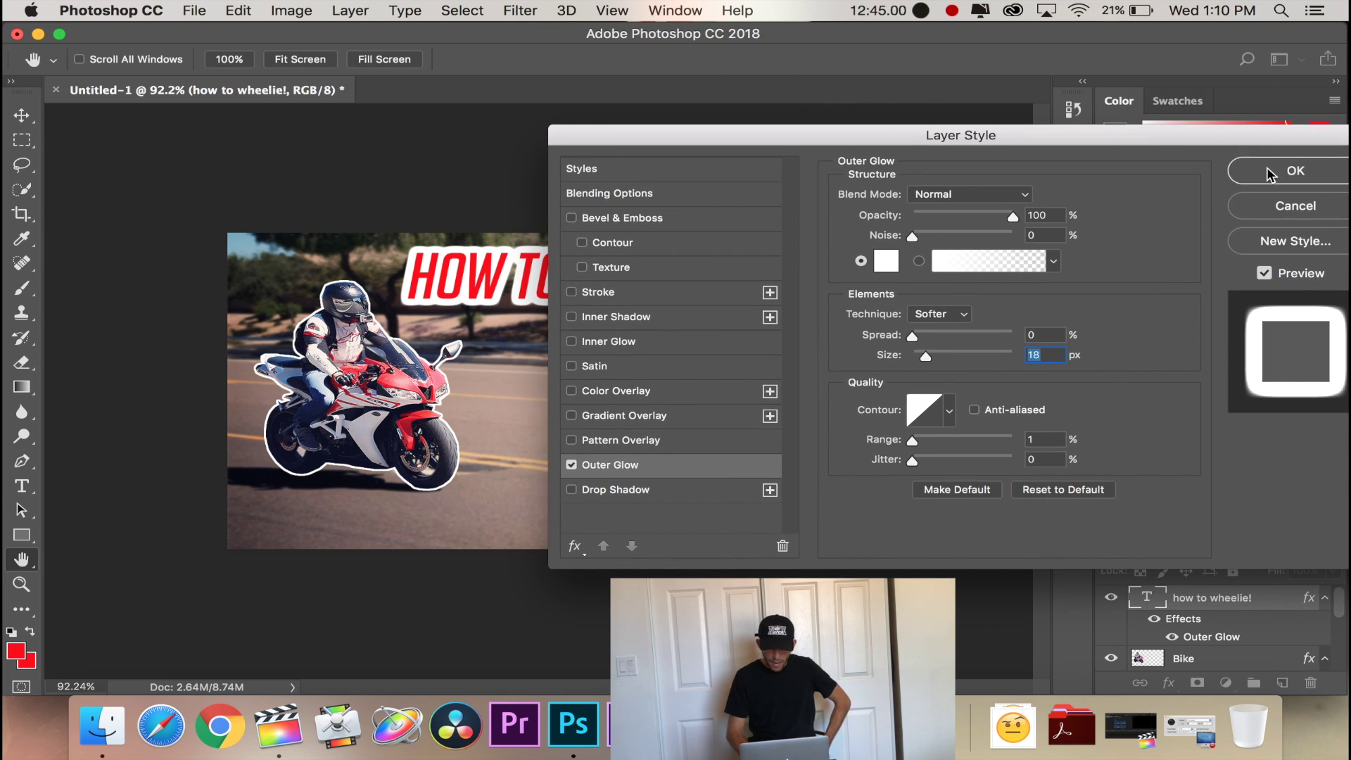
left_click(1270, 175)
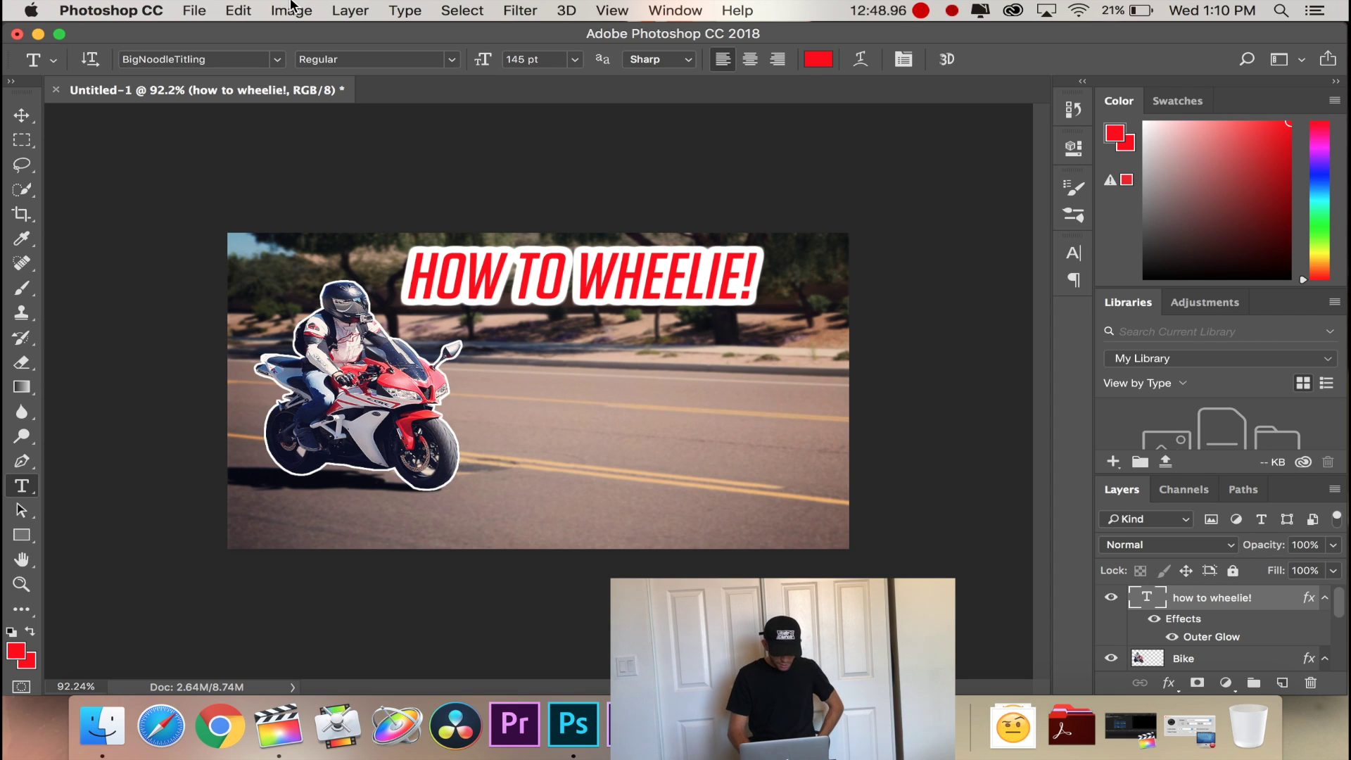
Scale the title down to about 93% width and 96.5% height.
left_click(238, 10)
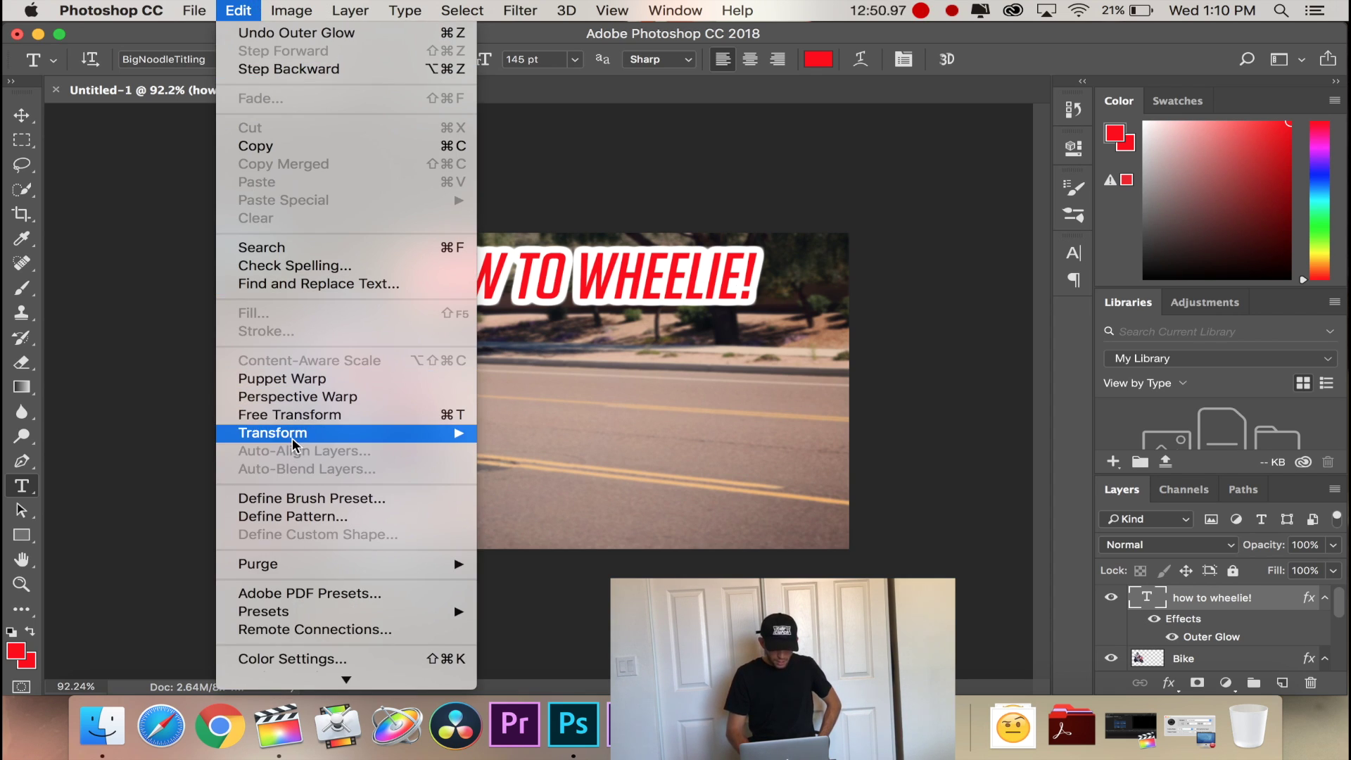
left_click(1240, 528)
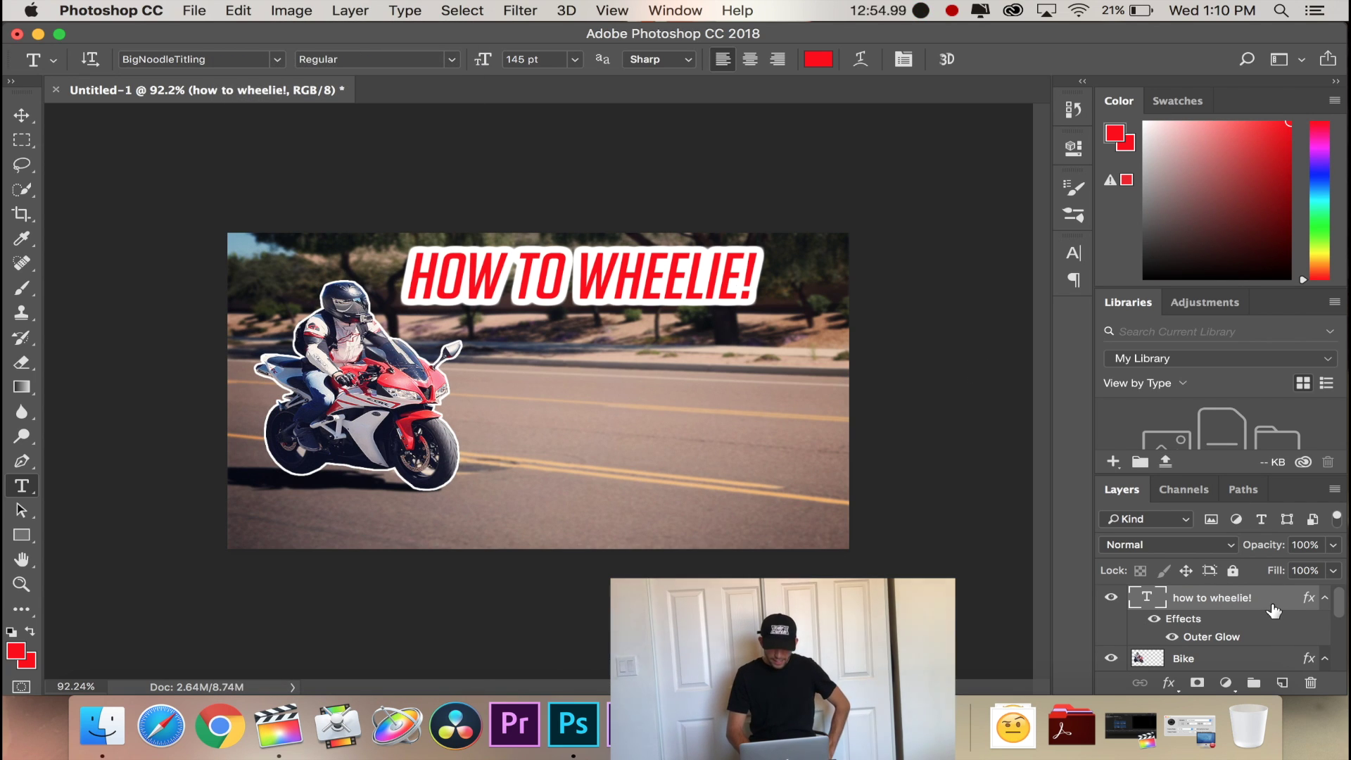
left_click(238, 10)
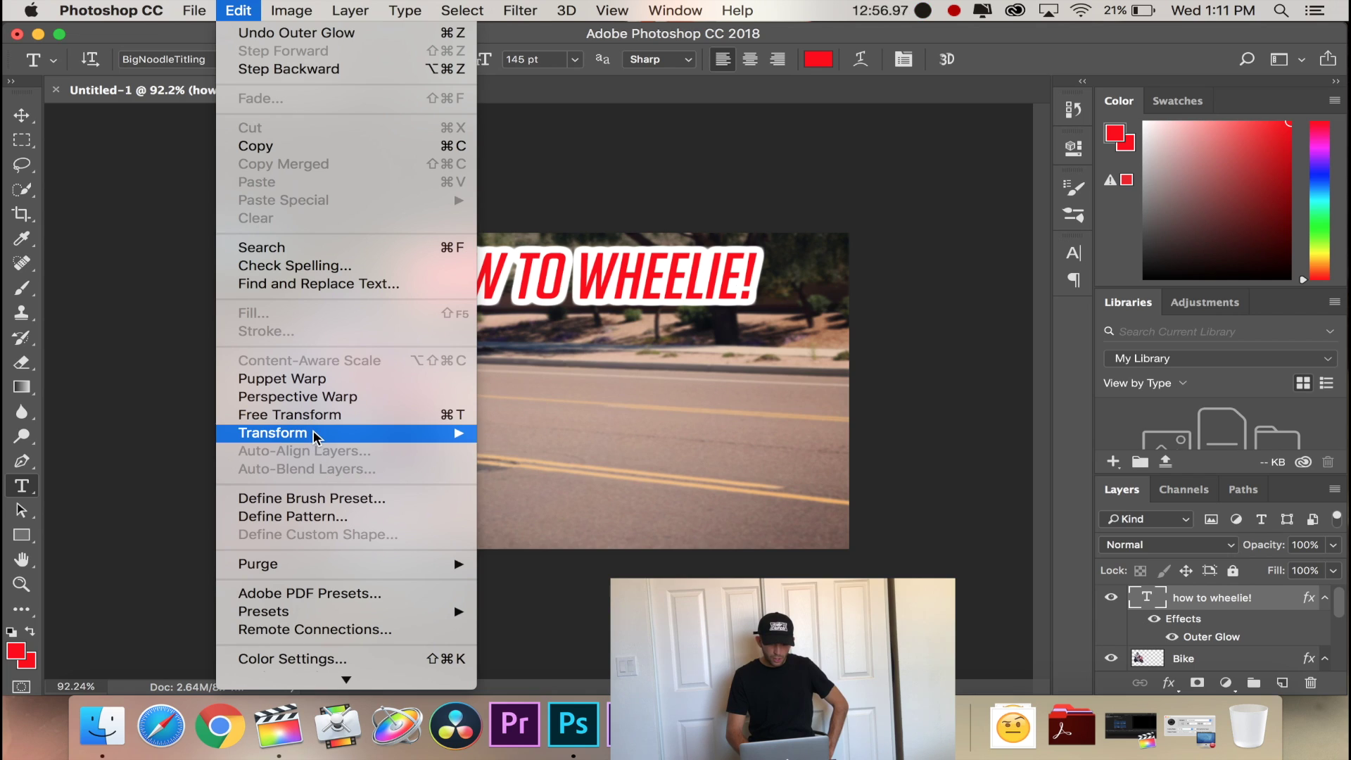
mouse_move(314, 437)
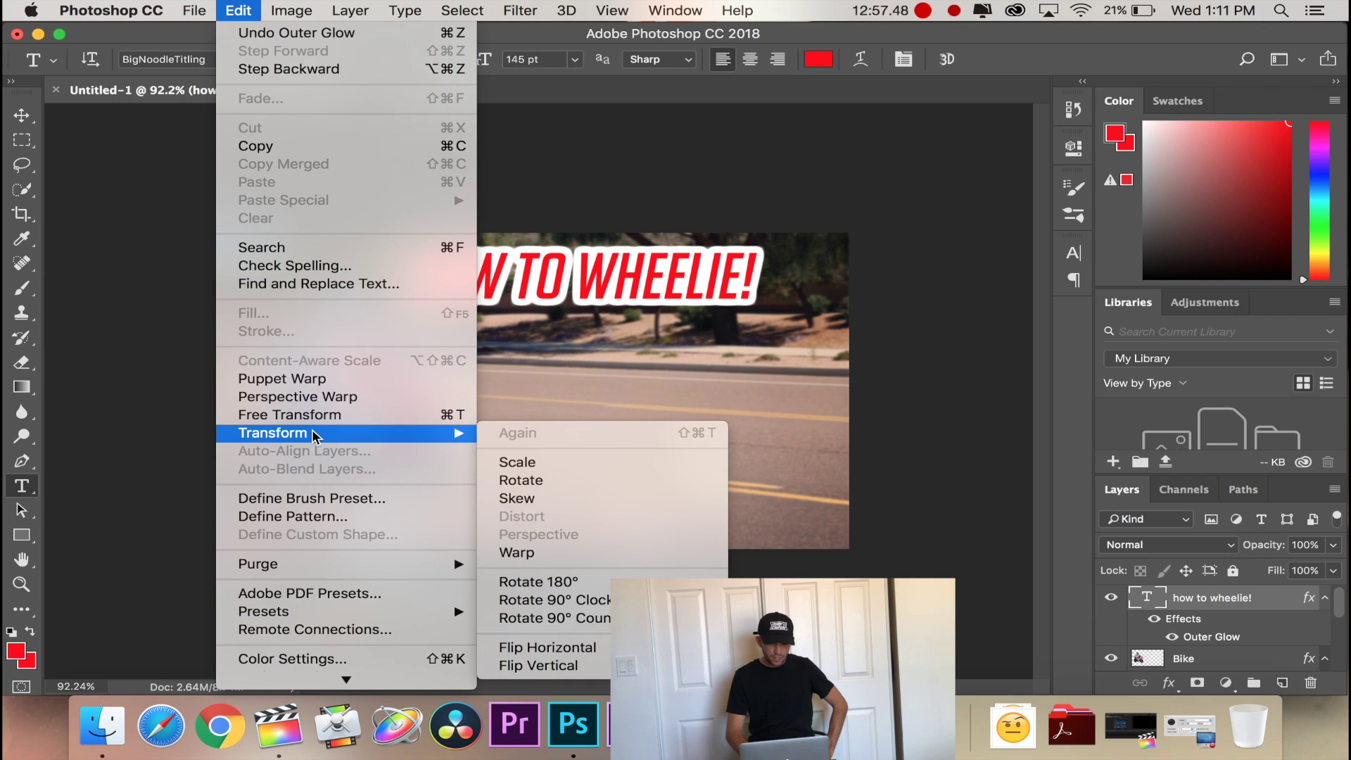
left_click(523, 470)
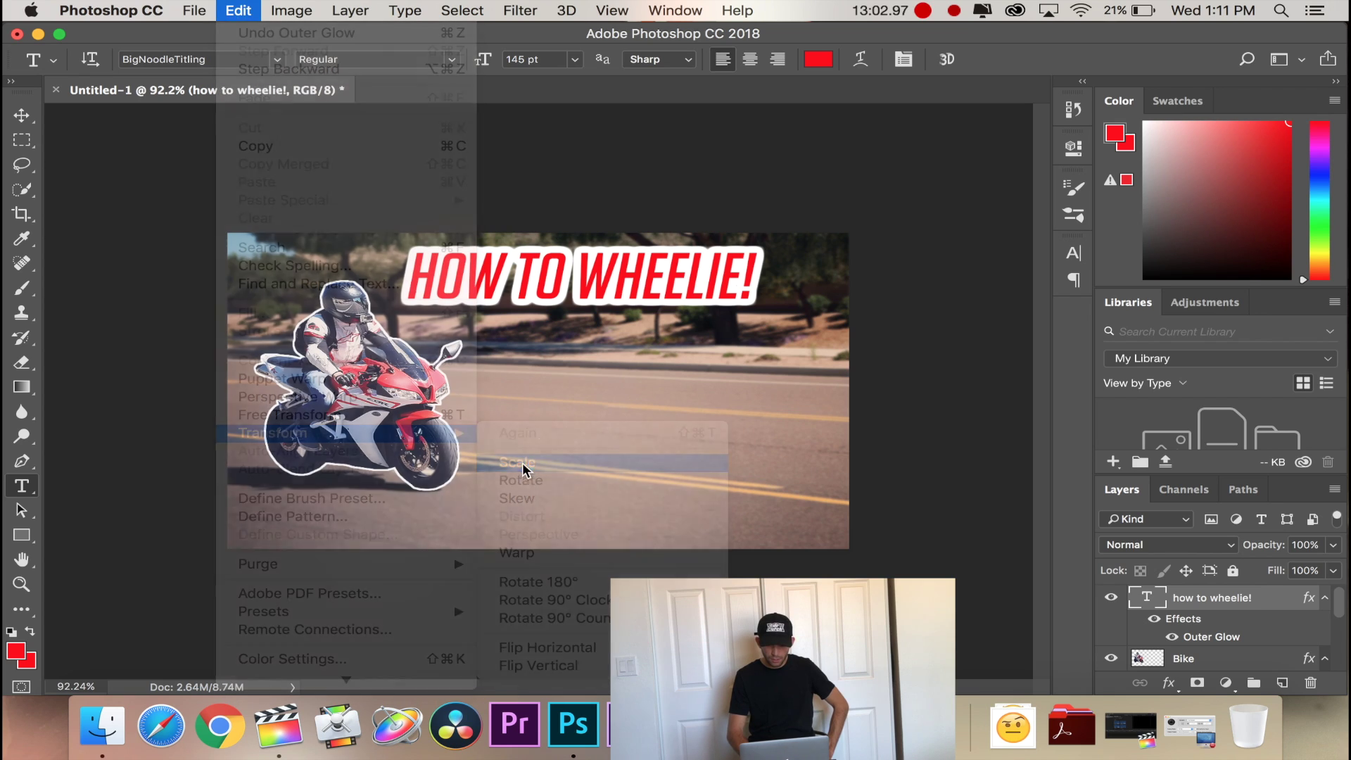
mouse_move(757, 311)
left_mouse_down()
mouse_move(757, 403)
mouse_move(747, 283)
mouse_move(765, 296)
mouse_move(732, 309)
left_mouse_up()
Move the title right to about X 822, Y 112 px, rotate it clockwise by about 2.8°, and apply the transform.
left_click(239, 9)
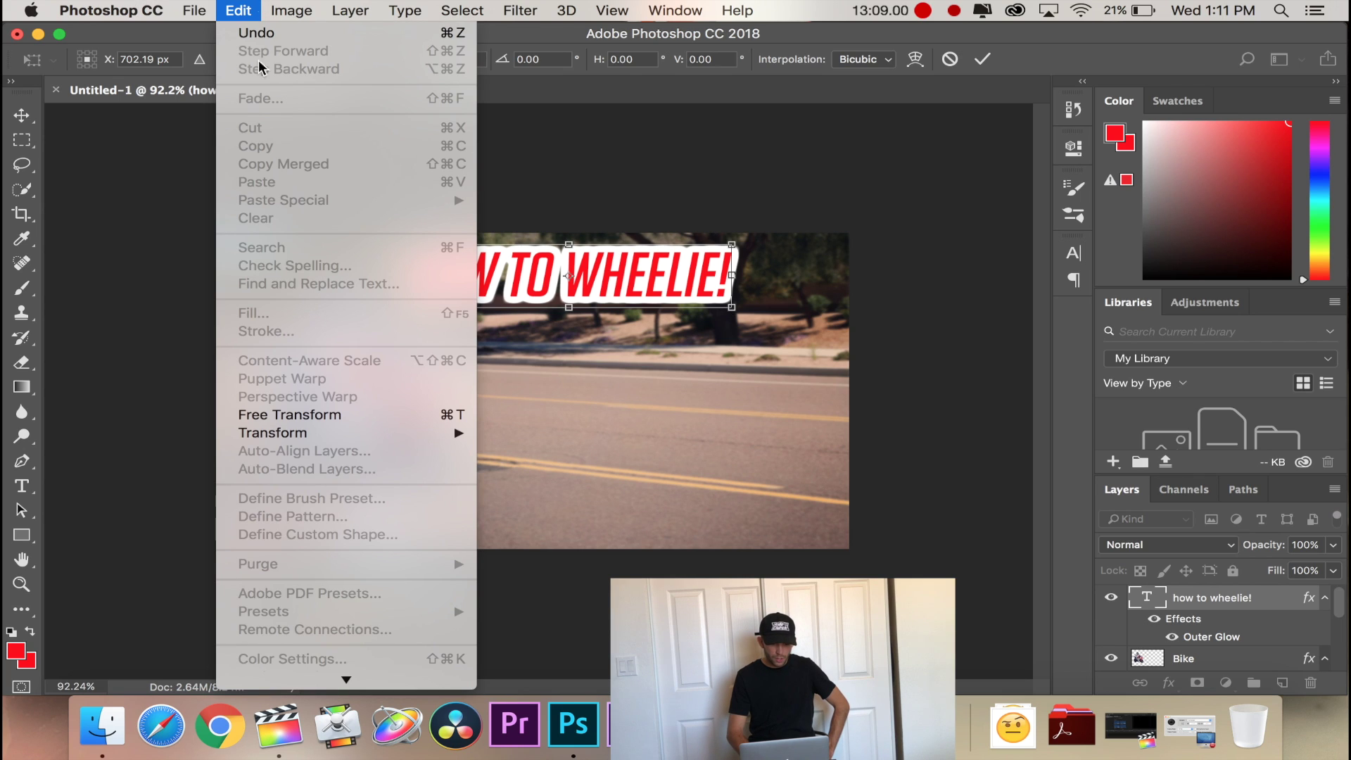
mouse_move(356, 442)
left_click(524, 480)
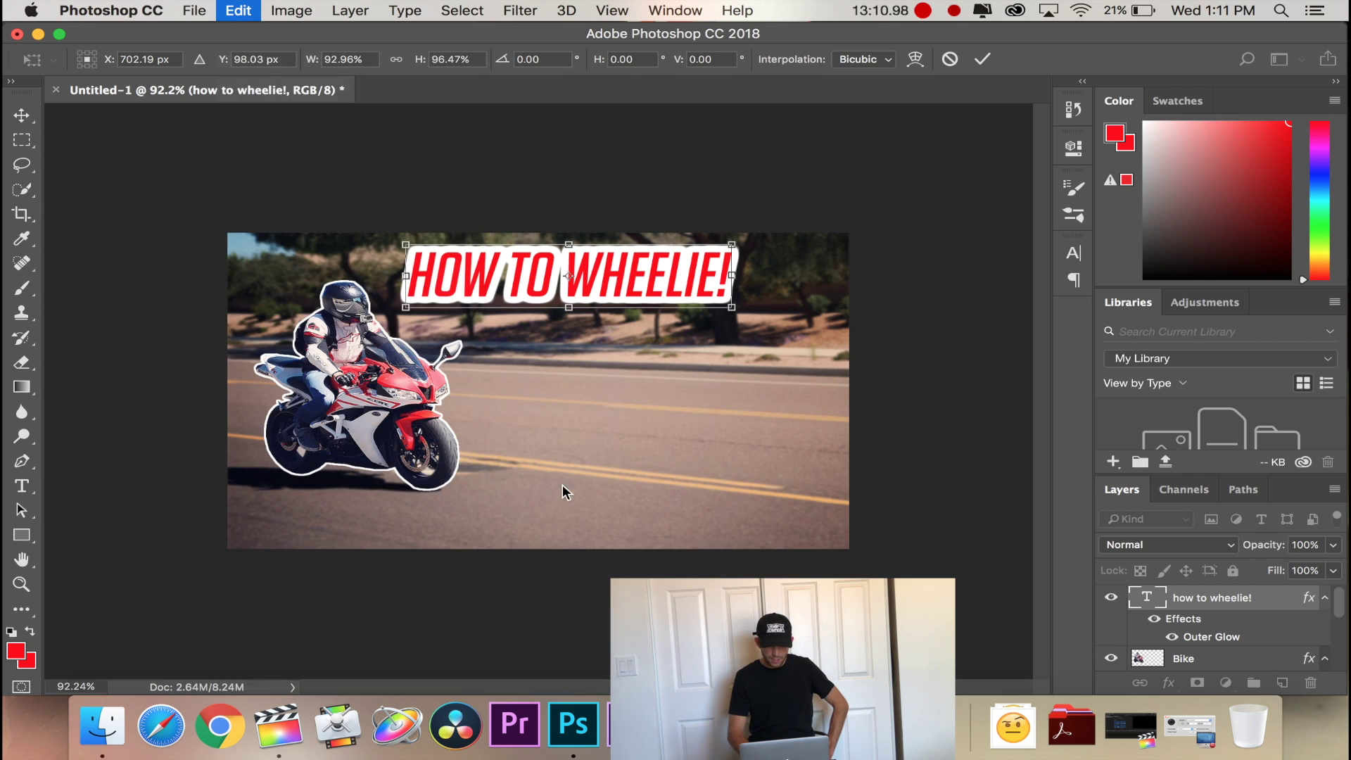
mouse_move(732, 307)
left_mouse_down()
mouse_move(733, 344)
mouse_move(743, 263)
mouse_move(751, 328)
mouse_move(718, 303)
mouse_move(744, 308)
left_mouse_up()
left_click_drag(794, 263, 797, 259)
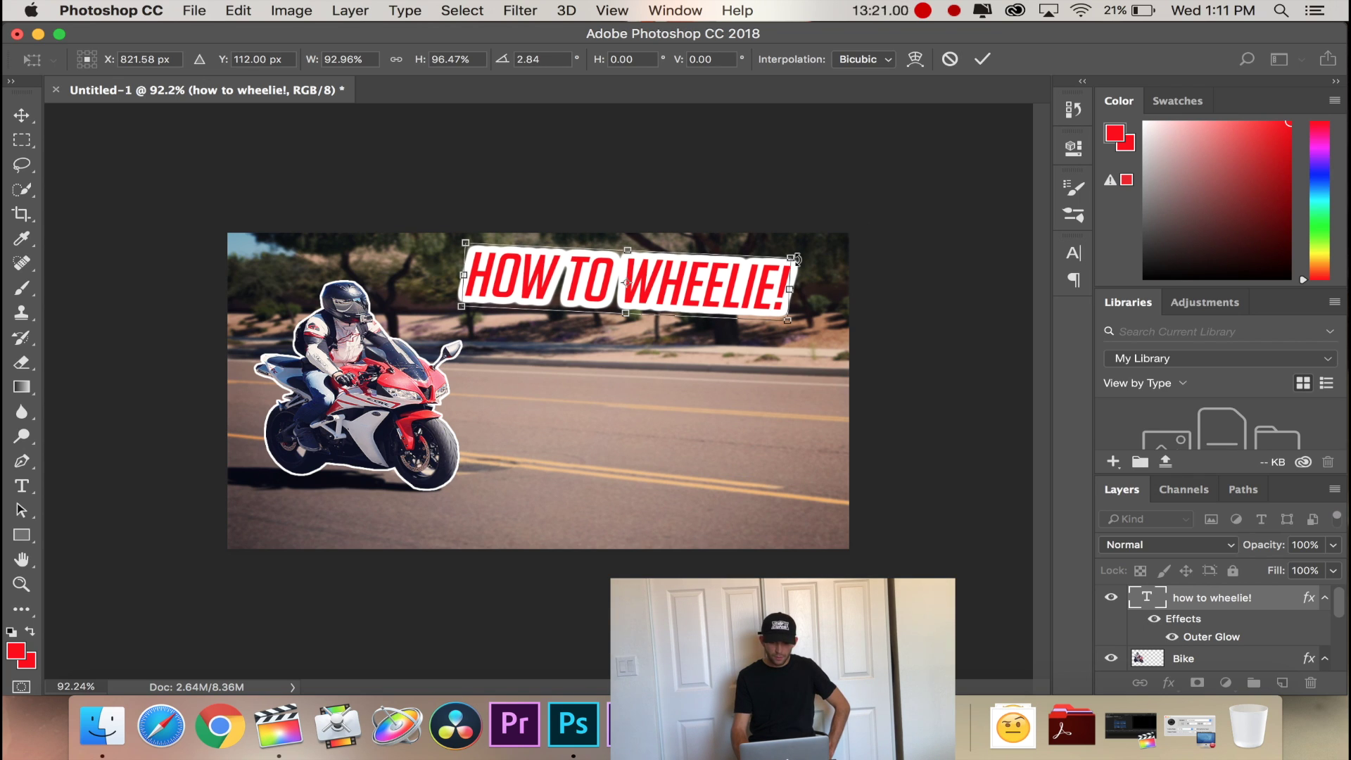
key("Return")
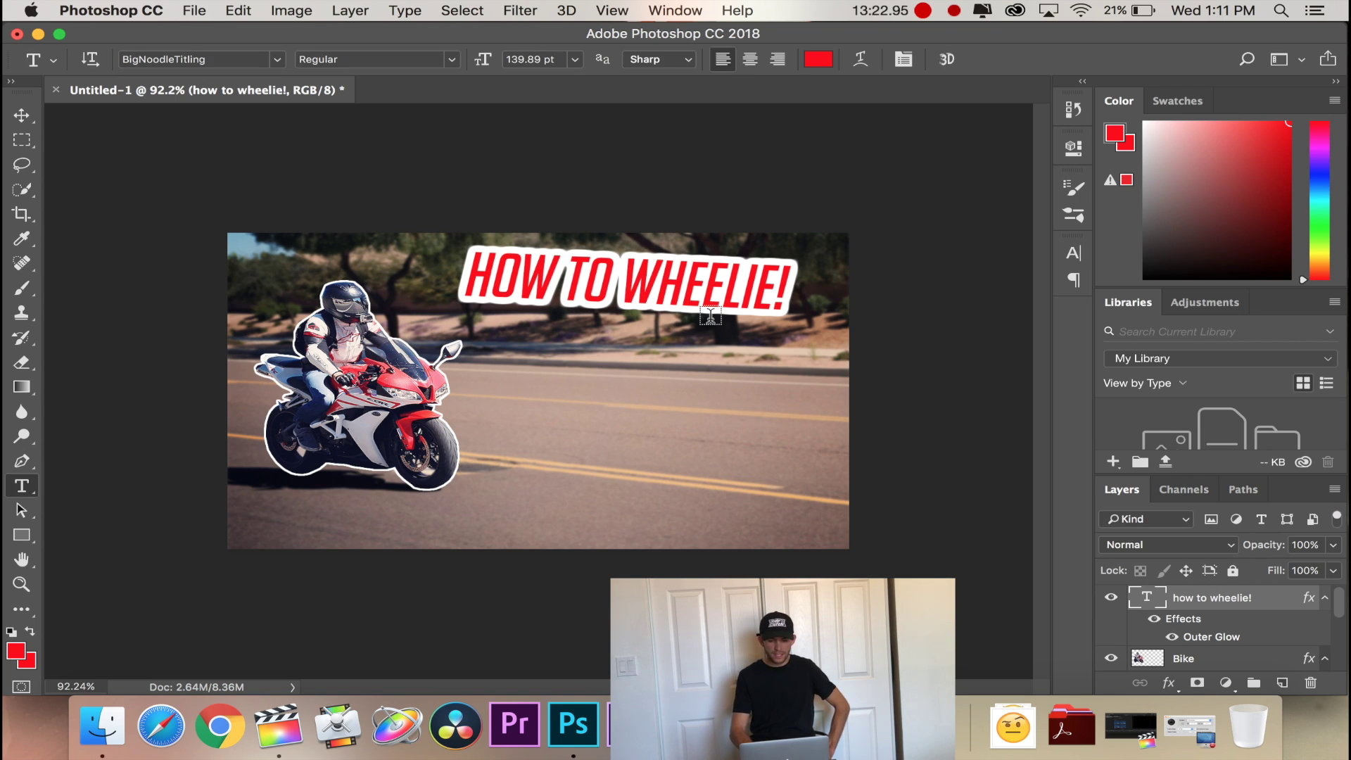
Place the star-eyed emoji image 3_large at full size on the road beside the bike, centred at about X 926, Y 383 px.
scroll(711, 317, "down", 3)
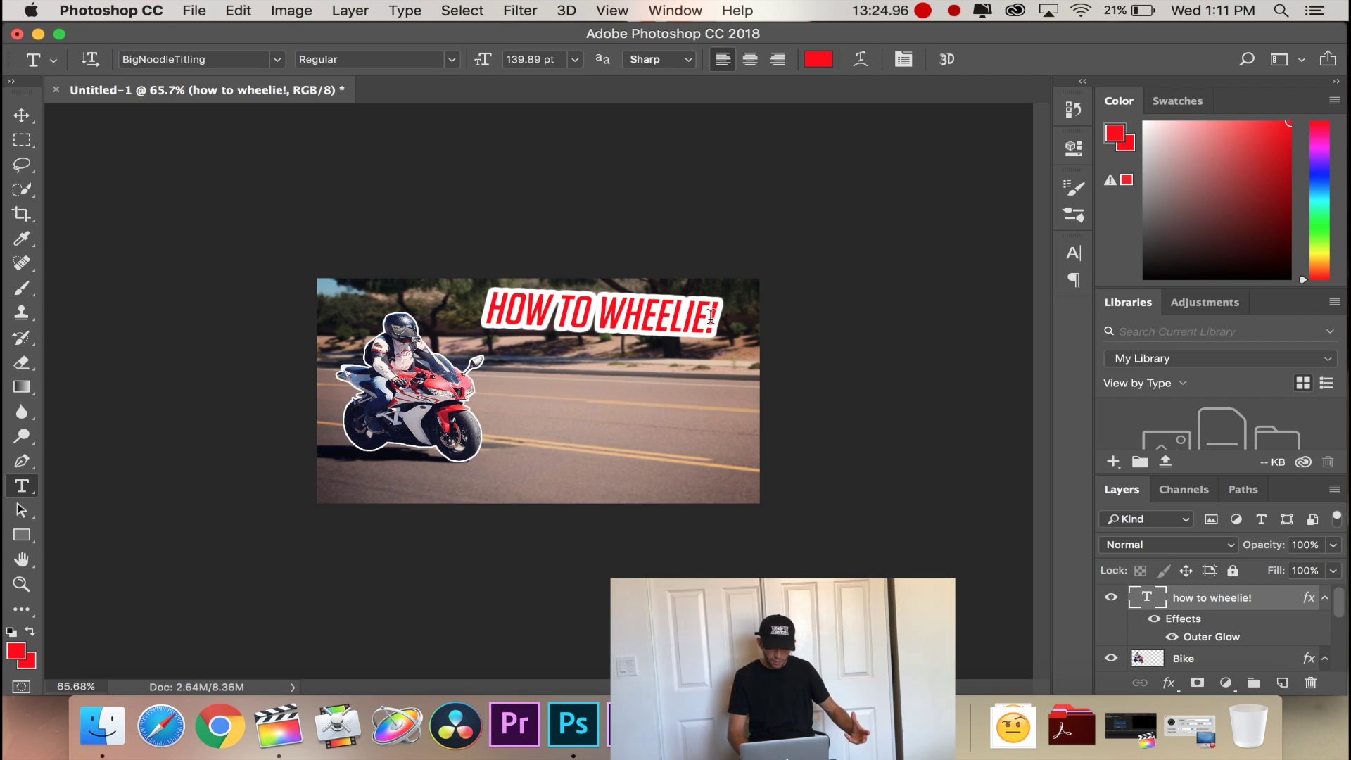
scroll(711, 314, "up", 3)
scroll(745, 307, "up", 1)
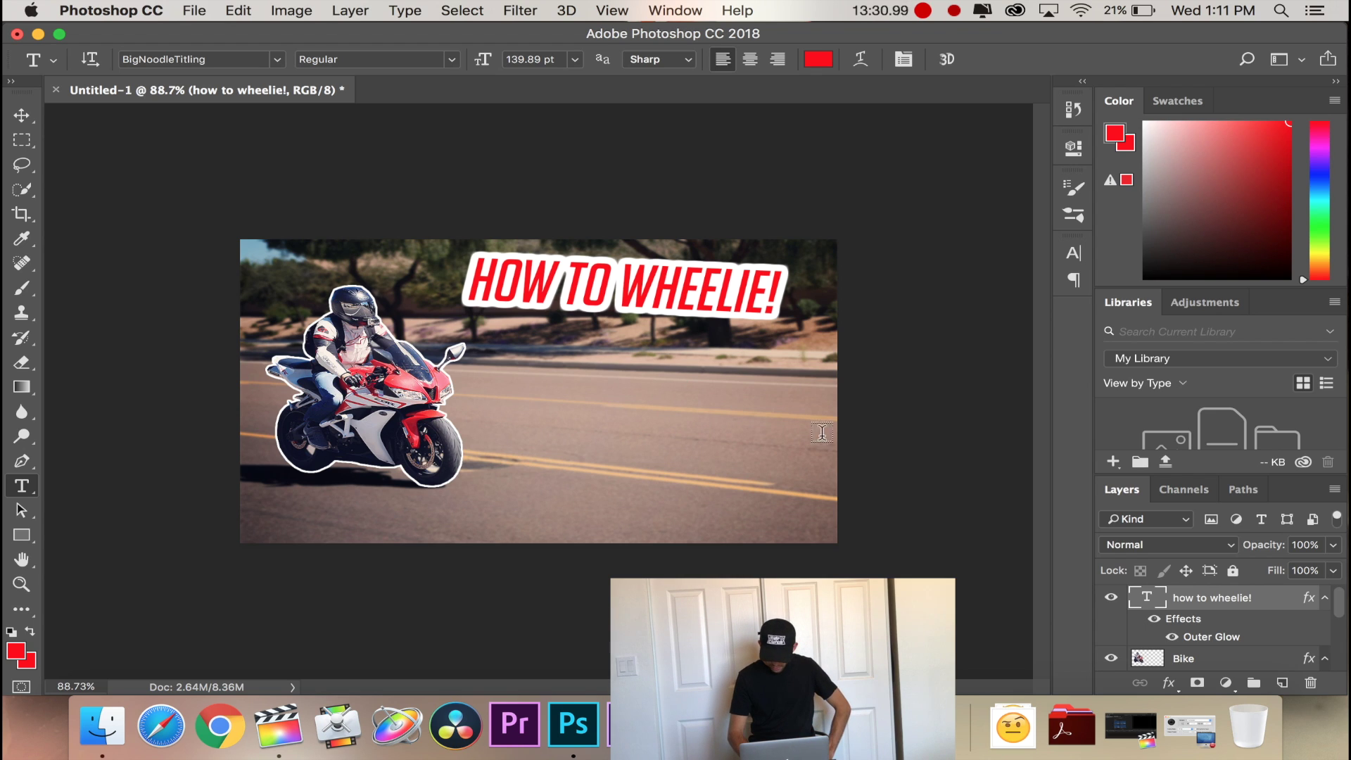
left_click(1013, 724)
scroll(1018, 574, "down", 1)
left_click_drag(842, 239, 668, 398)
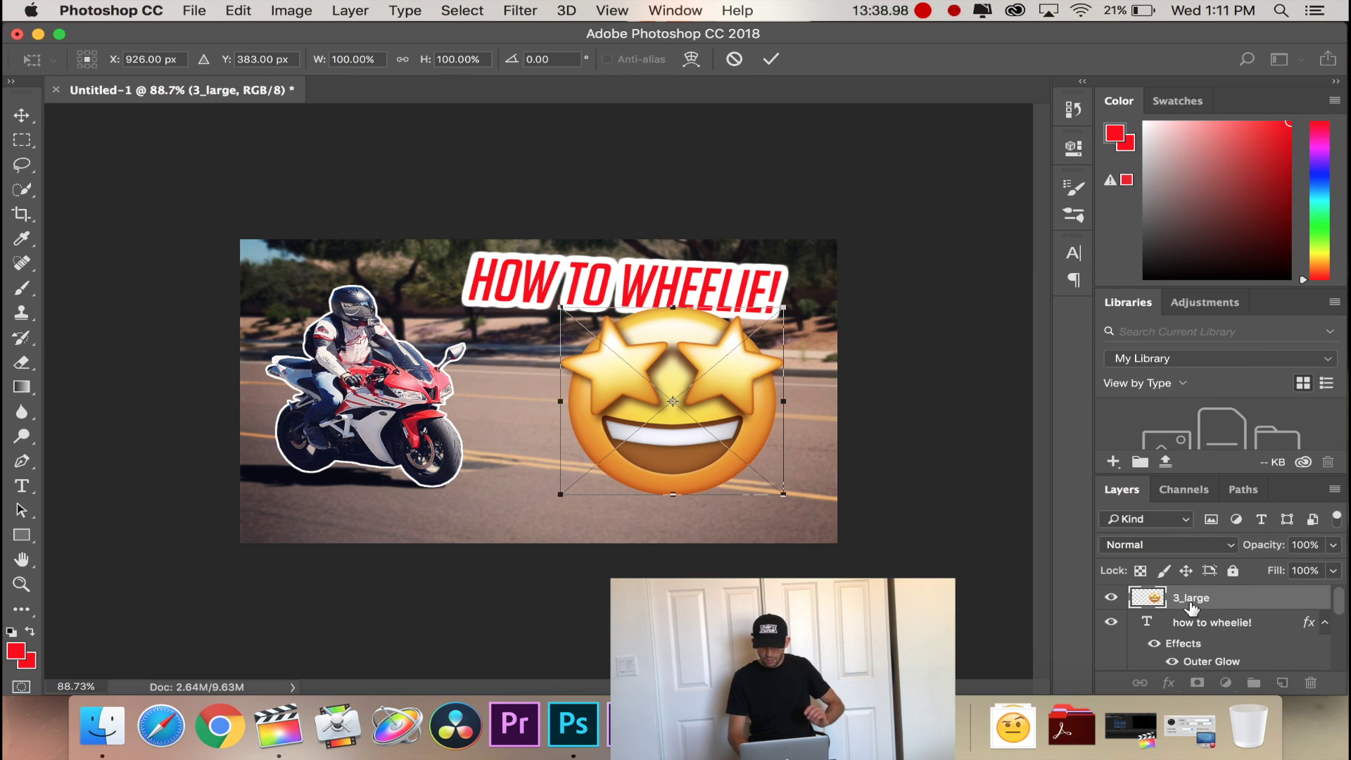
key("Return")
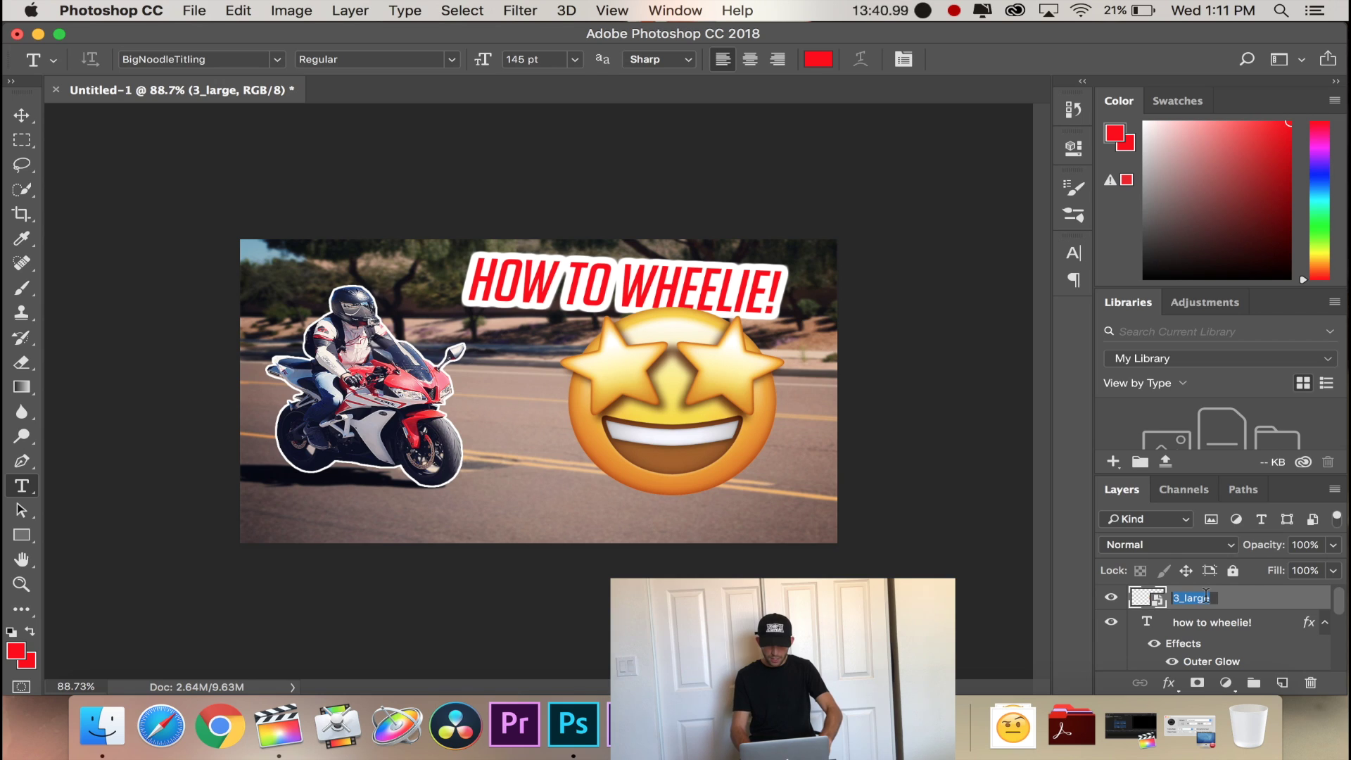
Rename the placed star-eyed emoji layer as Emoji and keep that layer selected.
type("Emoji")
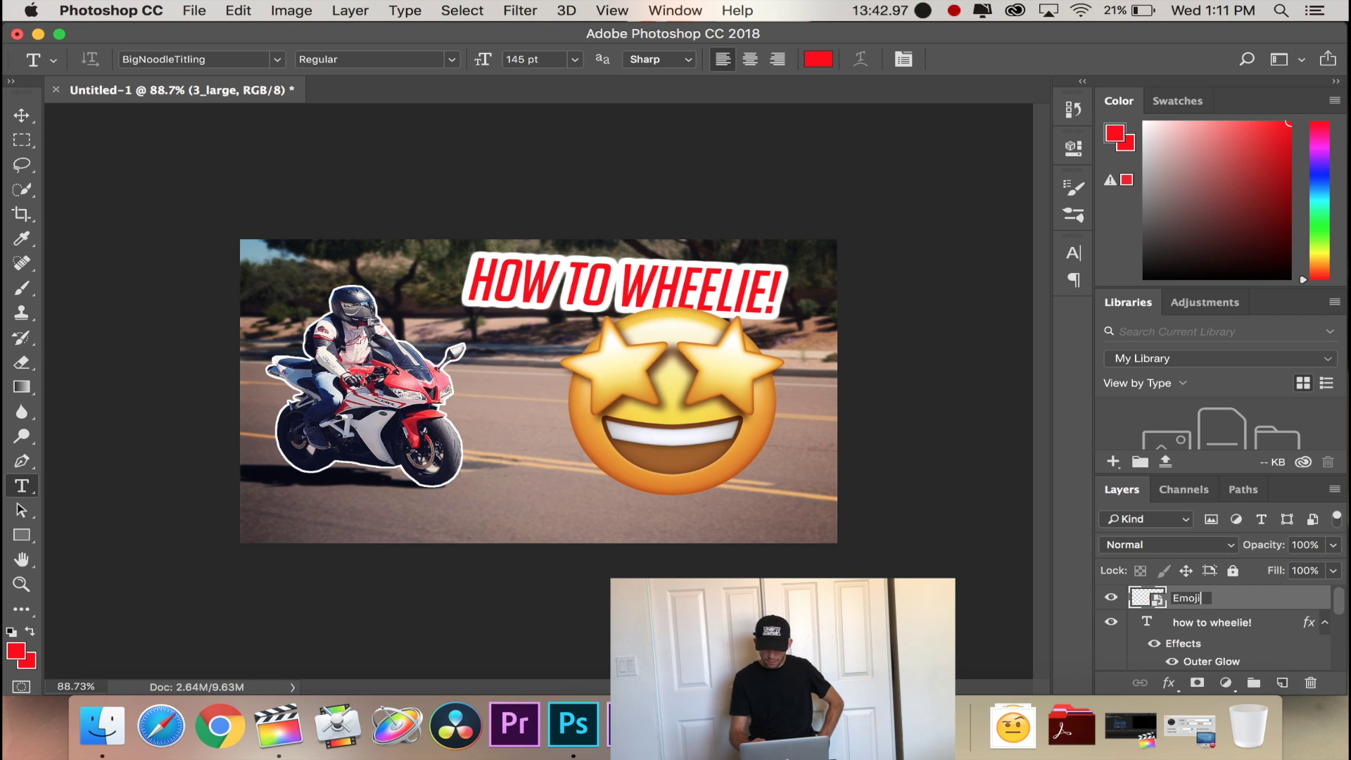
key("Return")
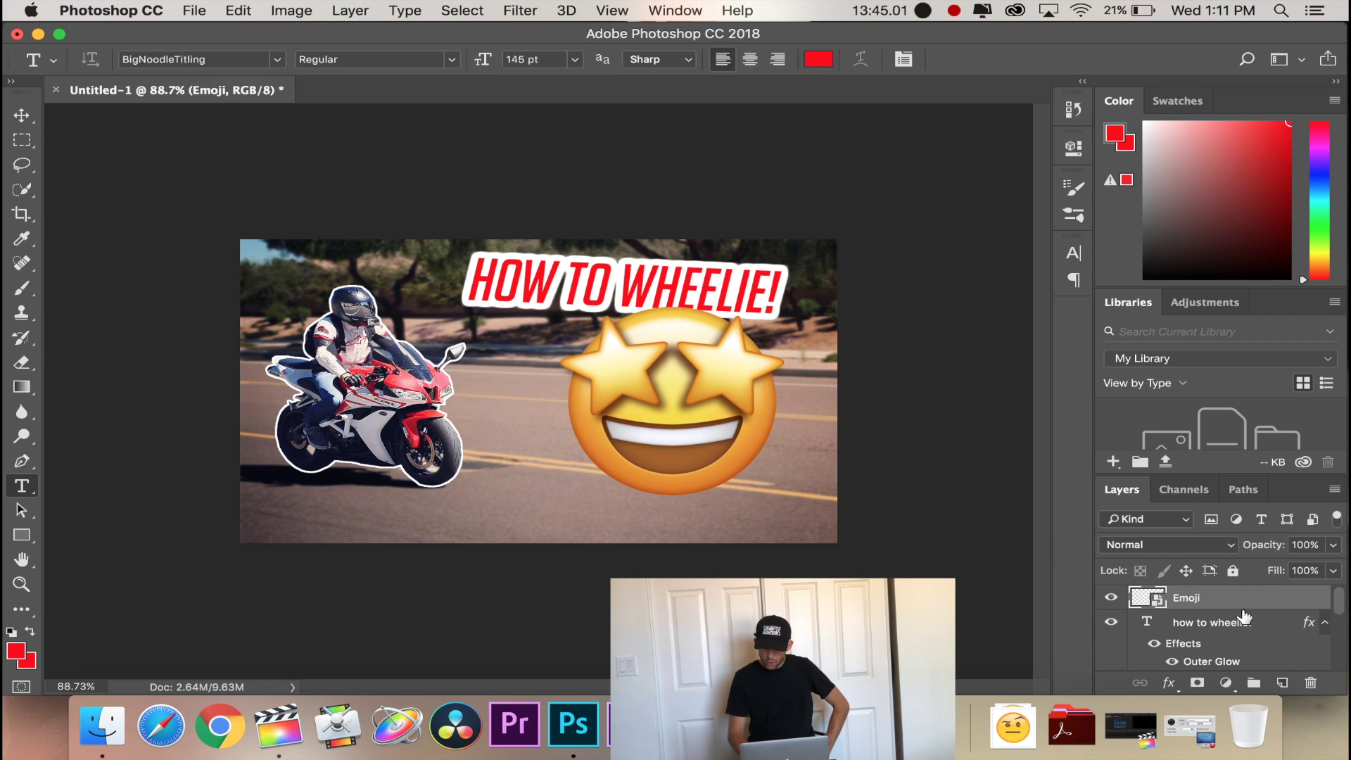
left_click(1227, 648)
left_click(1232, 599)
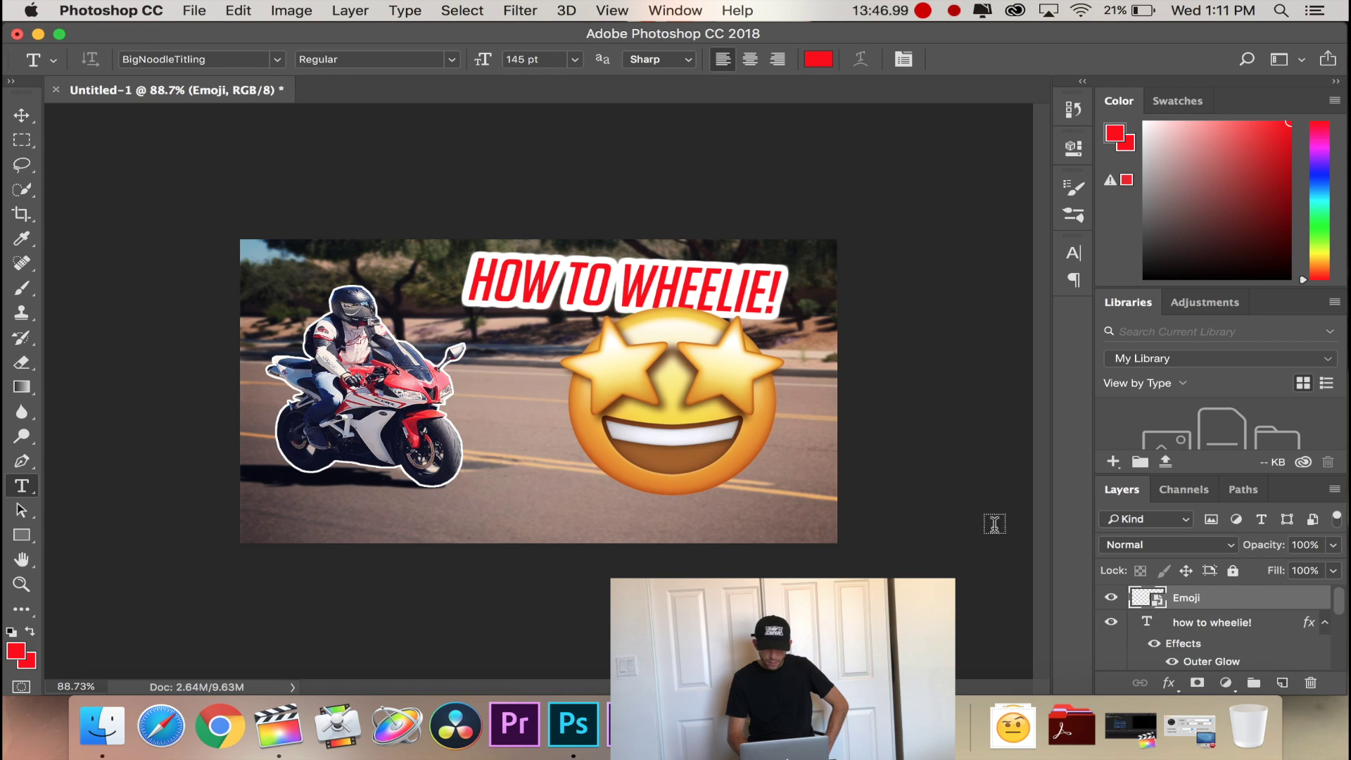
Scale the emoji down to a little under half its size, place it just below the word WHEELIE, and apply the transform.
left_click(236, 10)
mouse_move(302, 432)
left_click(517, 464)
left_click_drag(783, 308, 660, 343)
key("Return")
key("t")
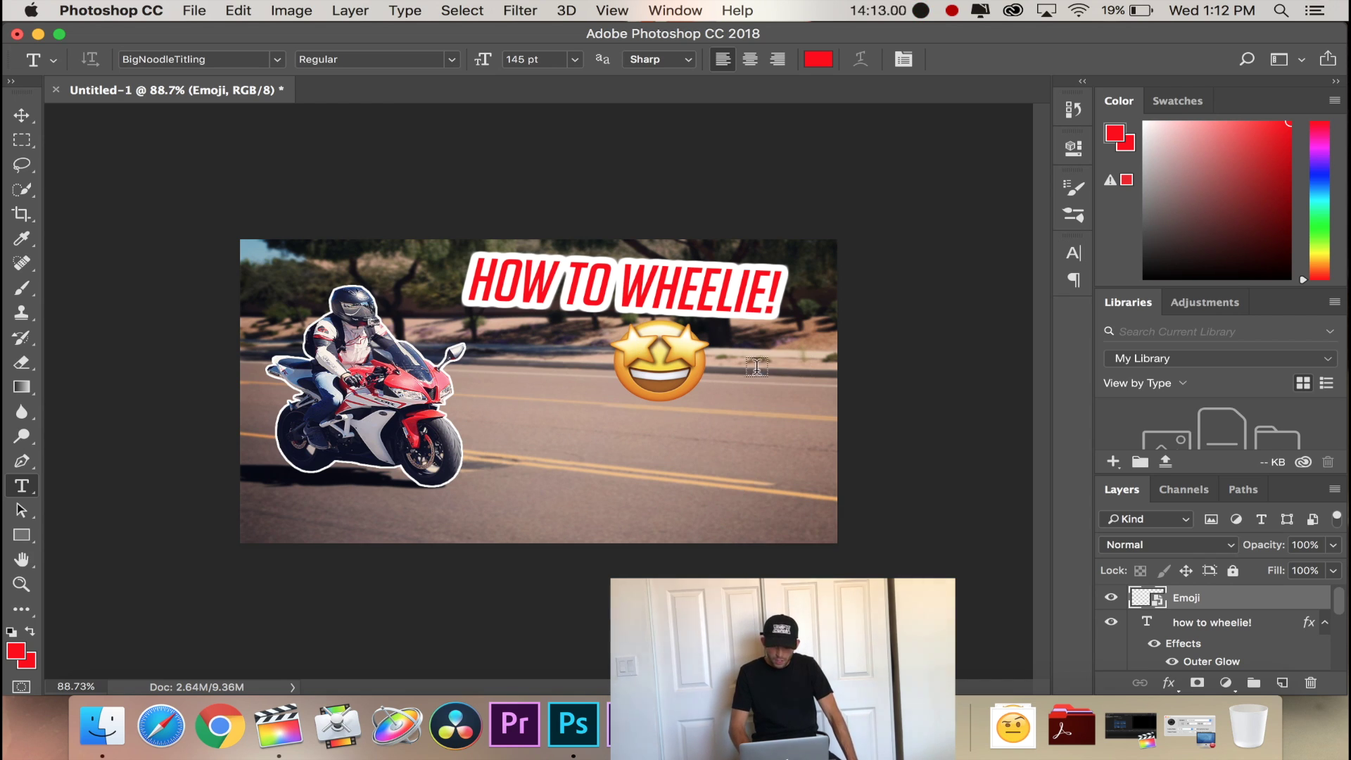
Give the Emoji layer a white Outer Glow at 100% opacity with a size of 18 px.
double_click(1252, 599)
left_click_drag(574, 117, 1014, 117)
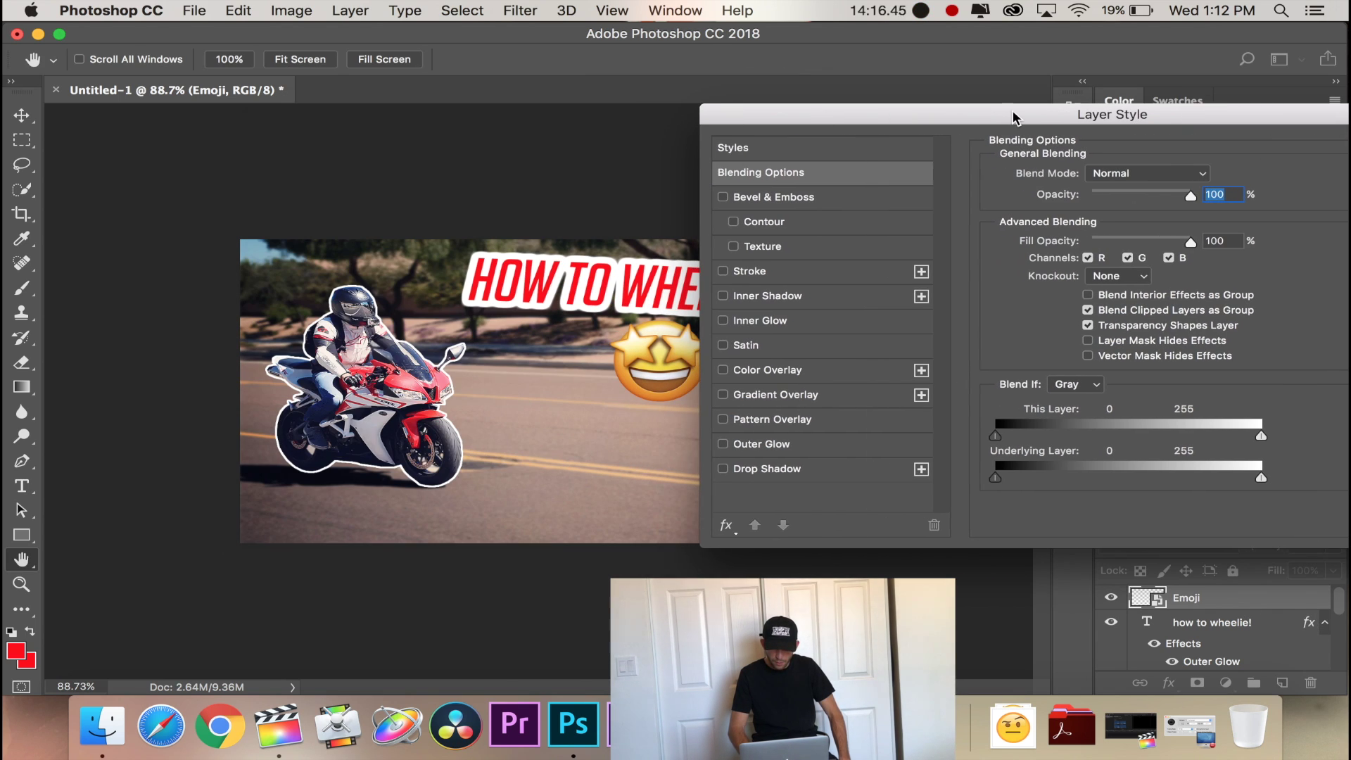
left_click(789, 448)
left_click_drag(915, 125, 602, 116)
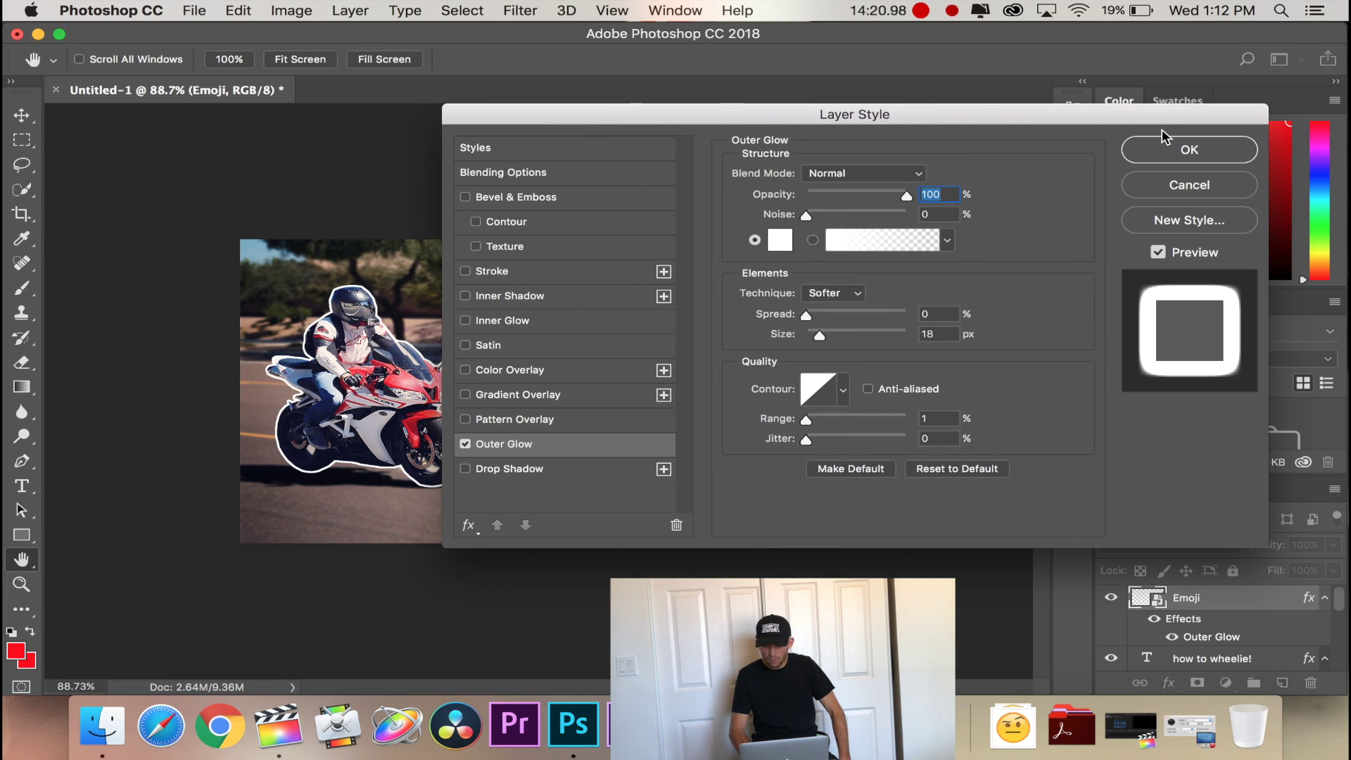
left_click(1189, 148)
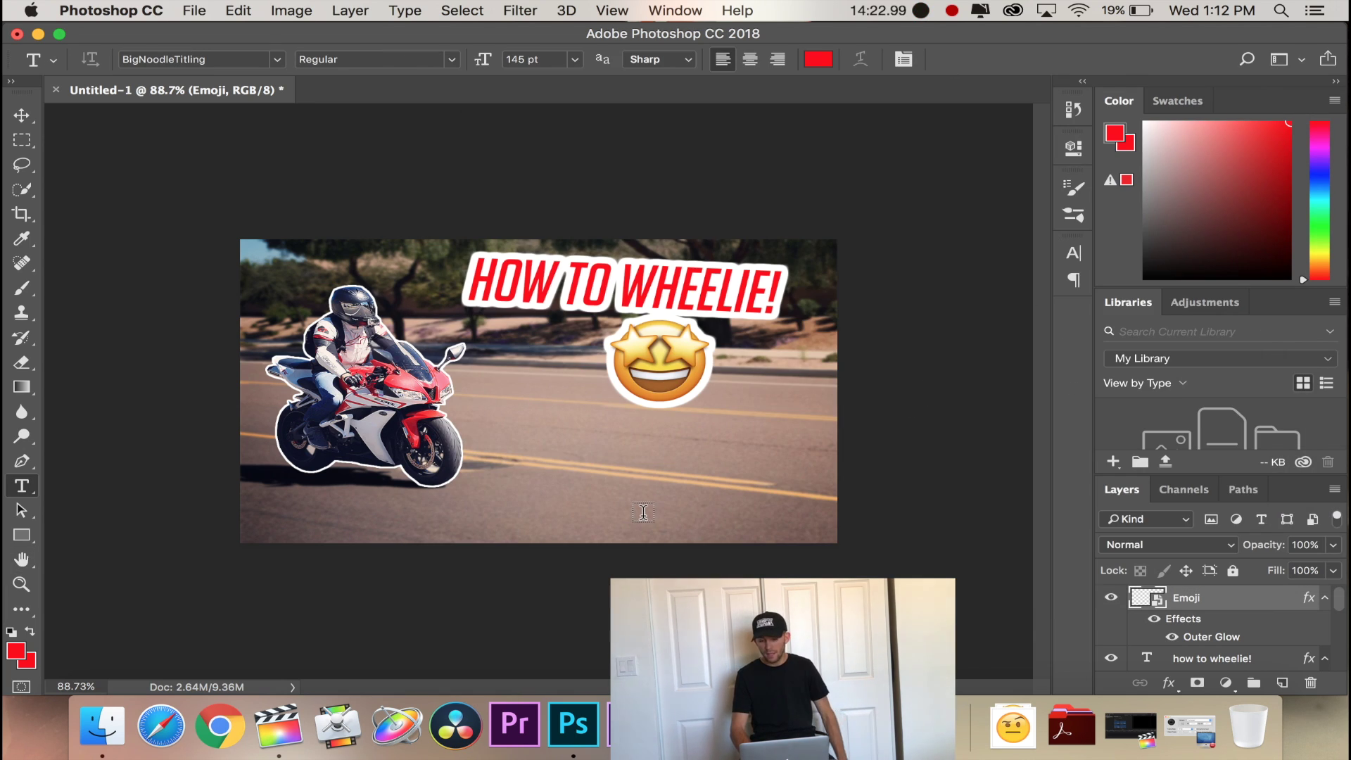
Export the thumbnail as a 1280 x 720 px PNG named Wheelie Thumbnail.png to the Desktop.
scroll(644, 512, "down", 3)
scroll(643, 511, "down", 2)
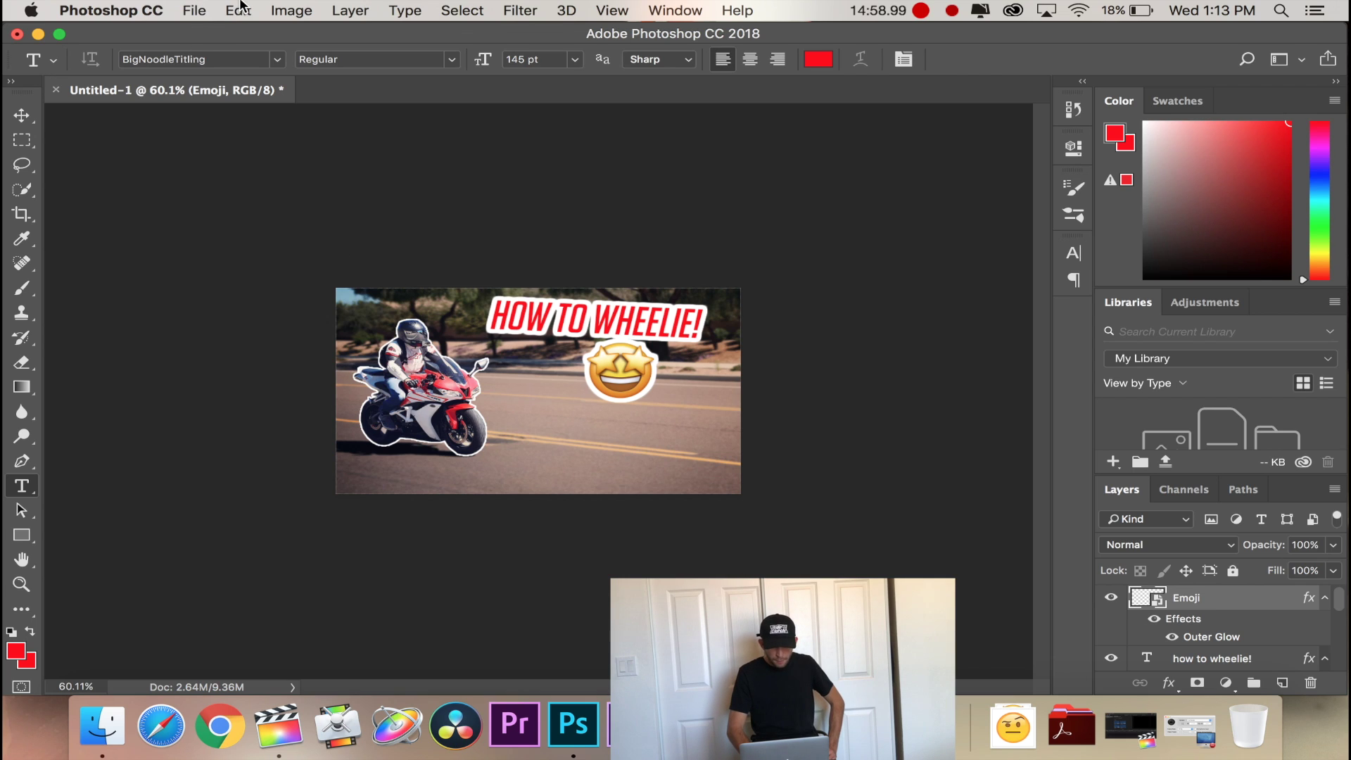
left_click(194, 9)
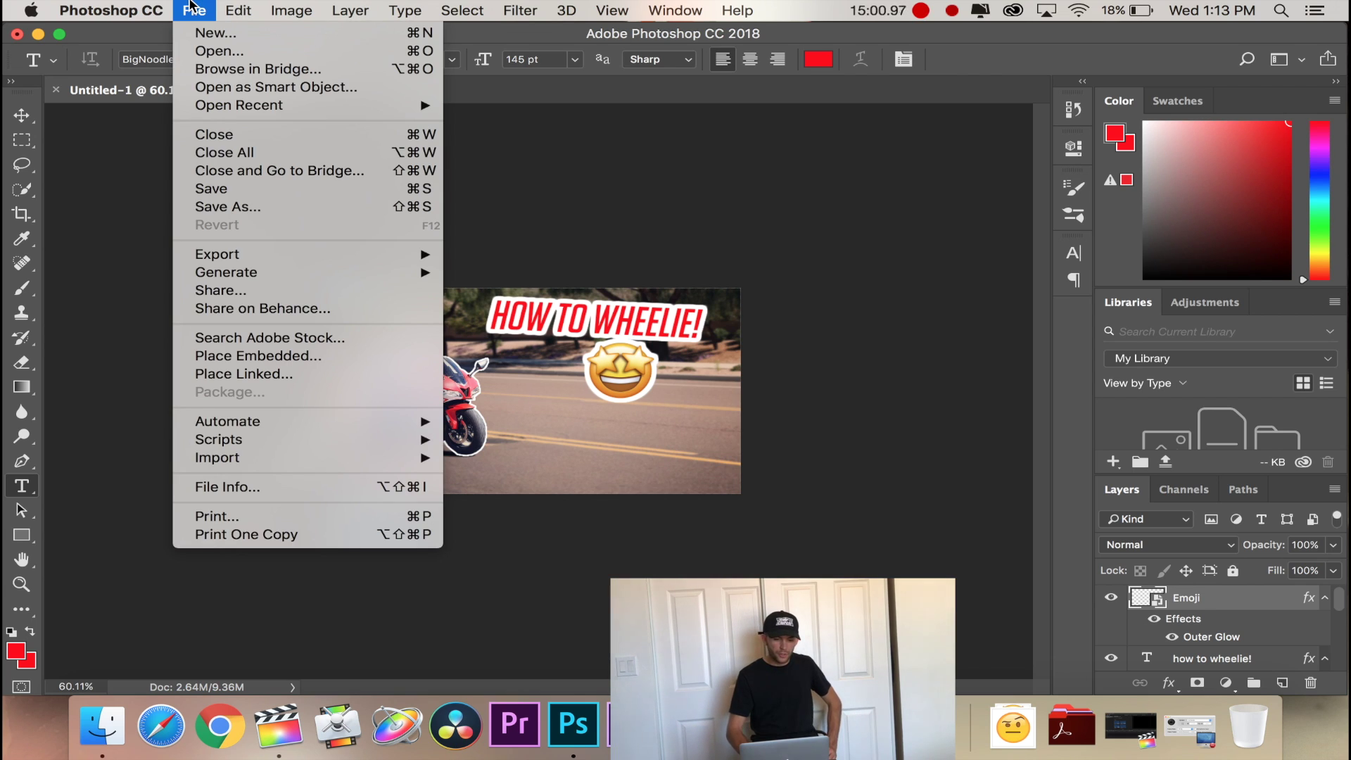
mouse_move(265, 258)
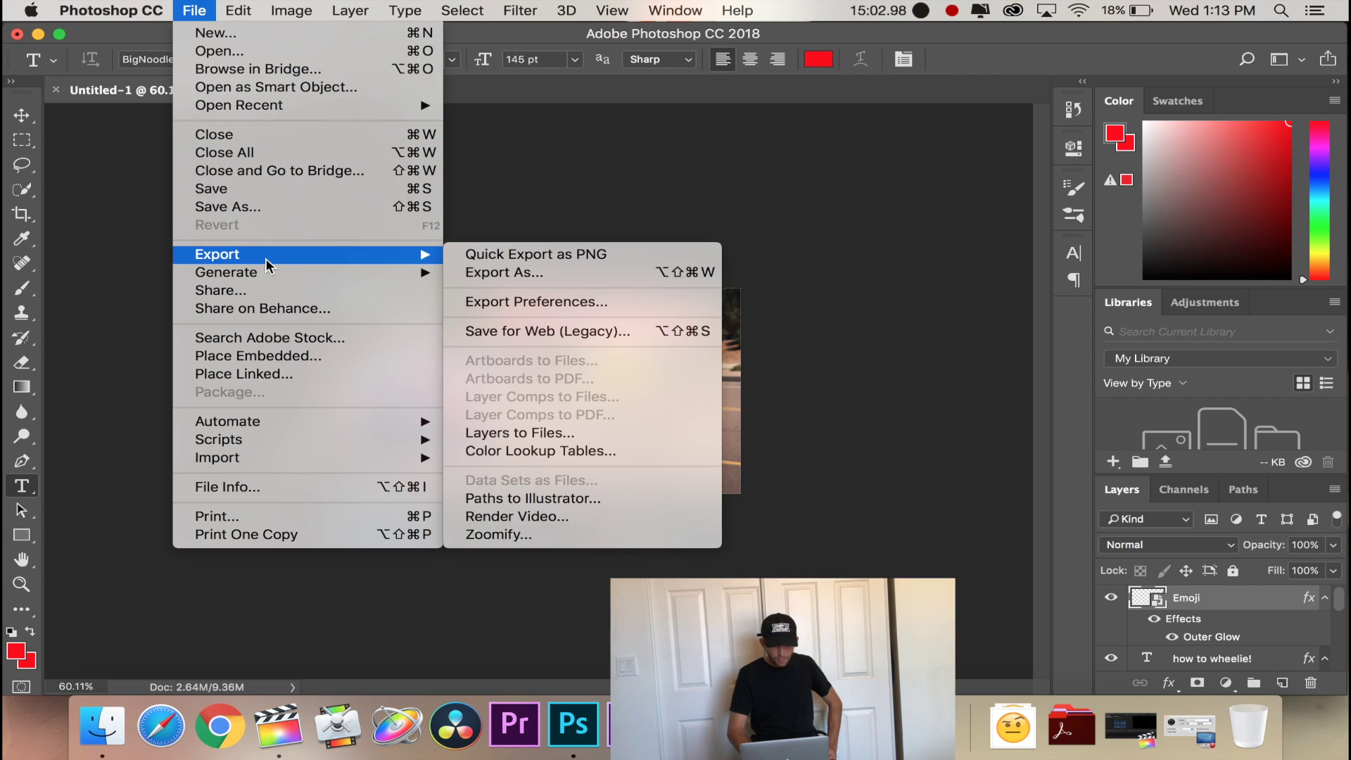
left_click(521, 274)
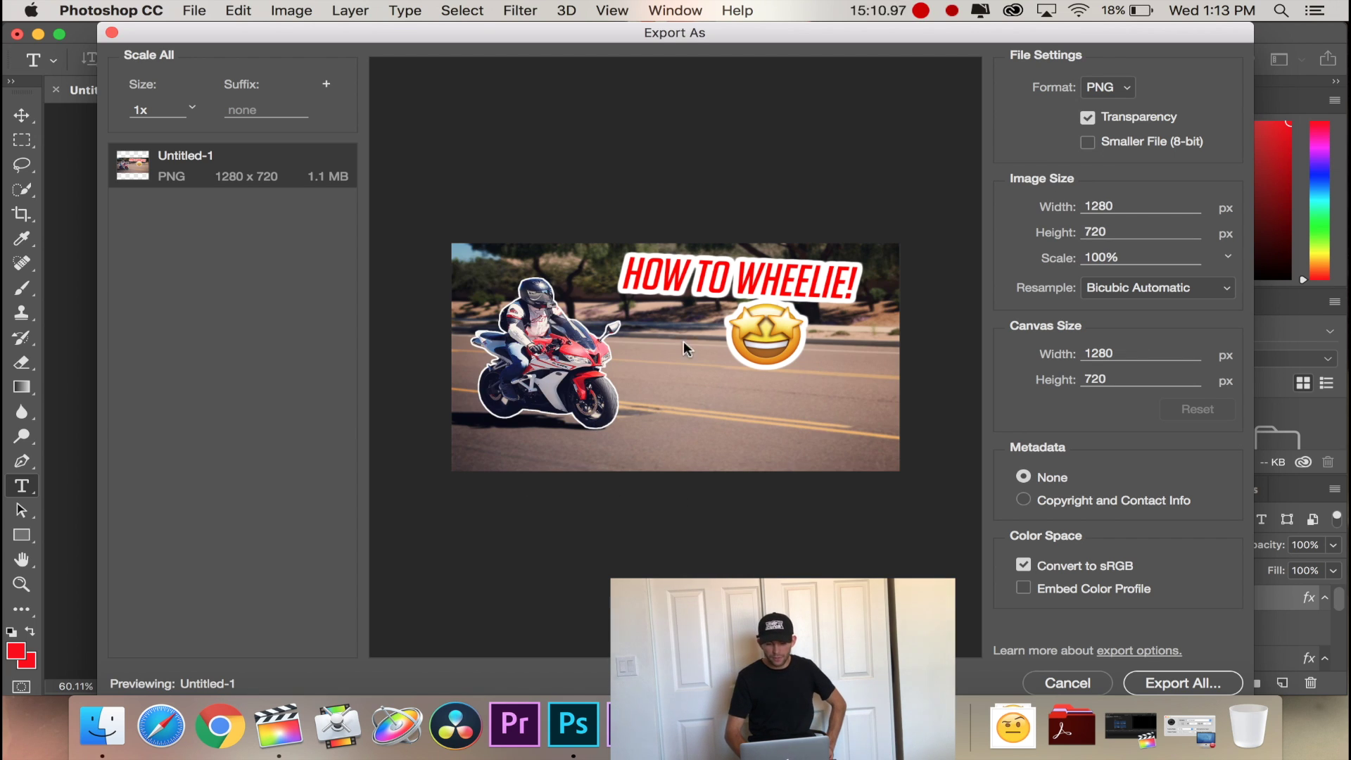
left_click(1184, 683)
type("Wheelie Thumbnail.png")
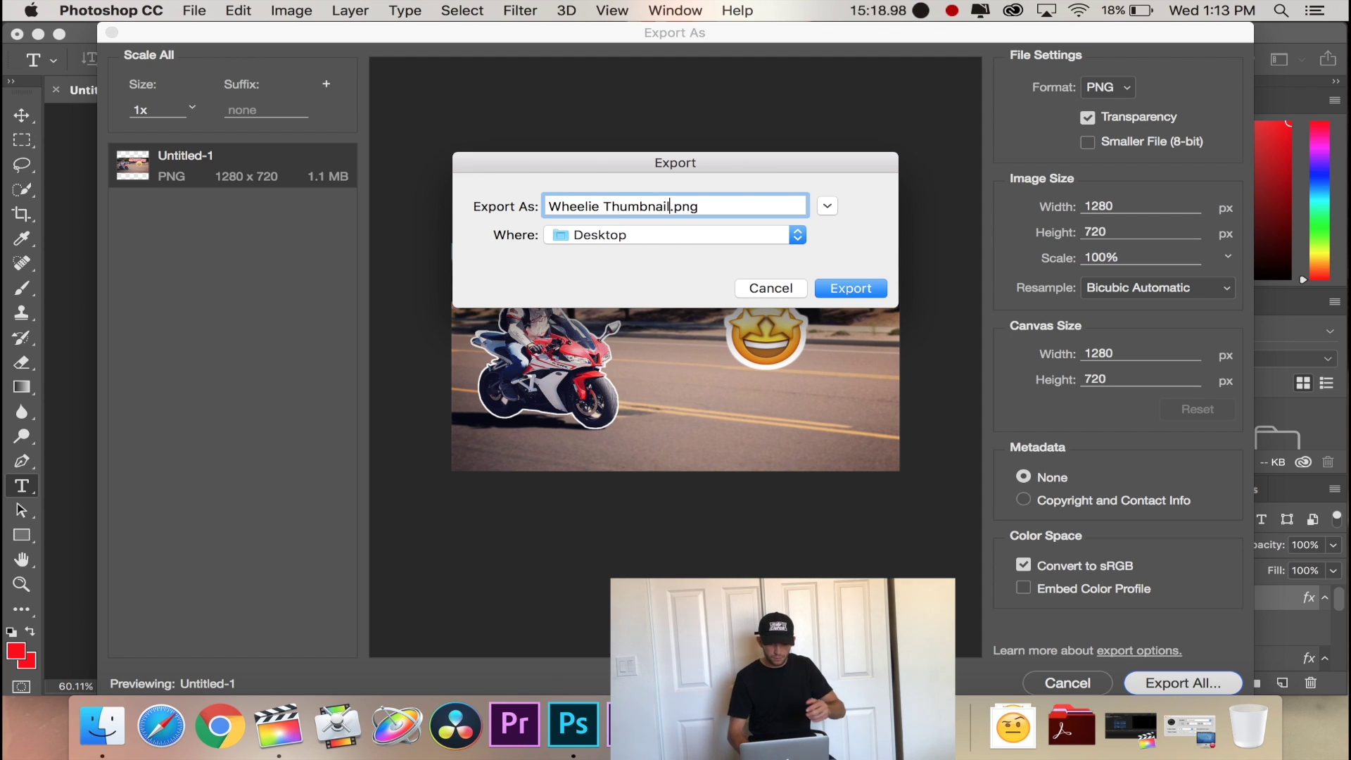
left_click(871, 293)
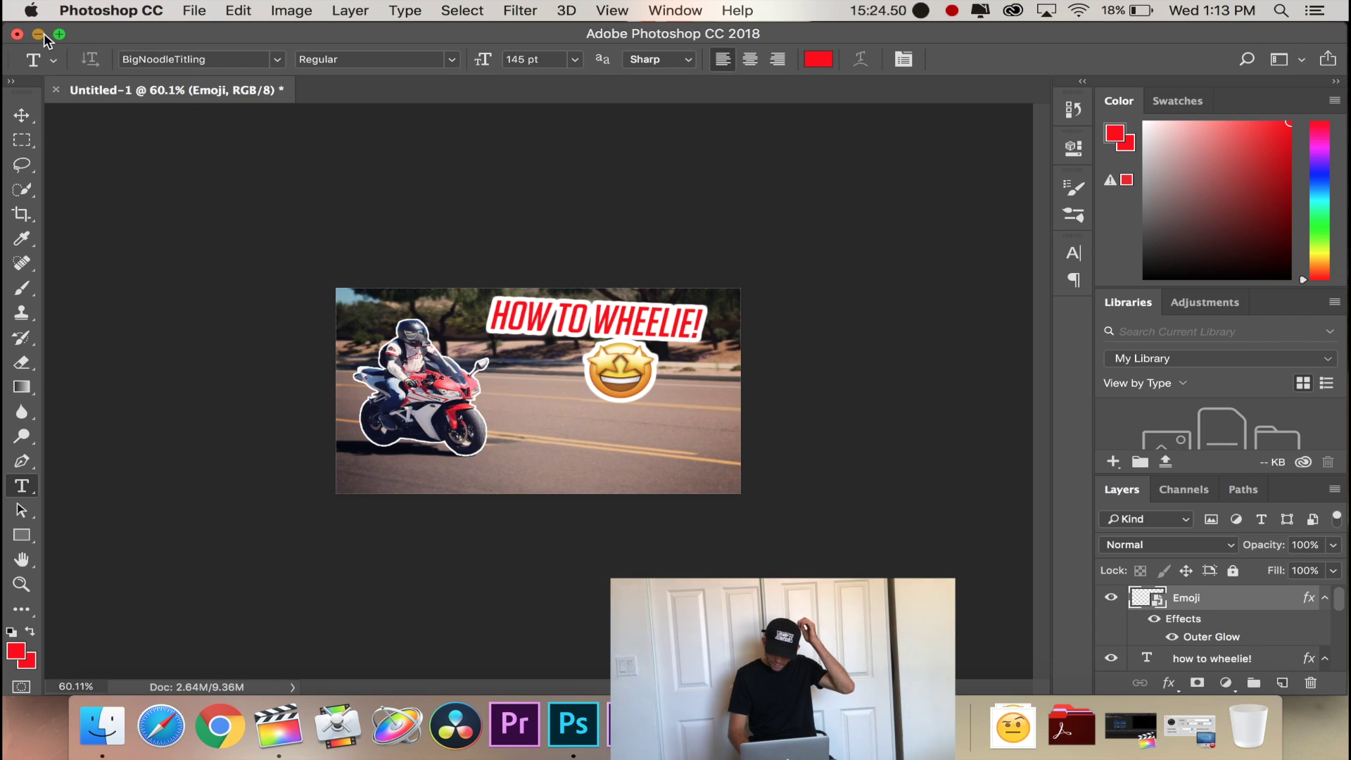
Minimize the Photoshop window and open the exported Wheelie Thumbnail.png from the desktop.
left_click(40, 34)
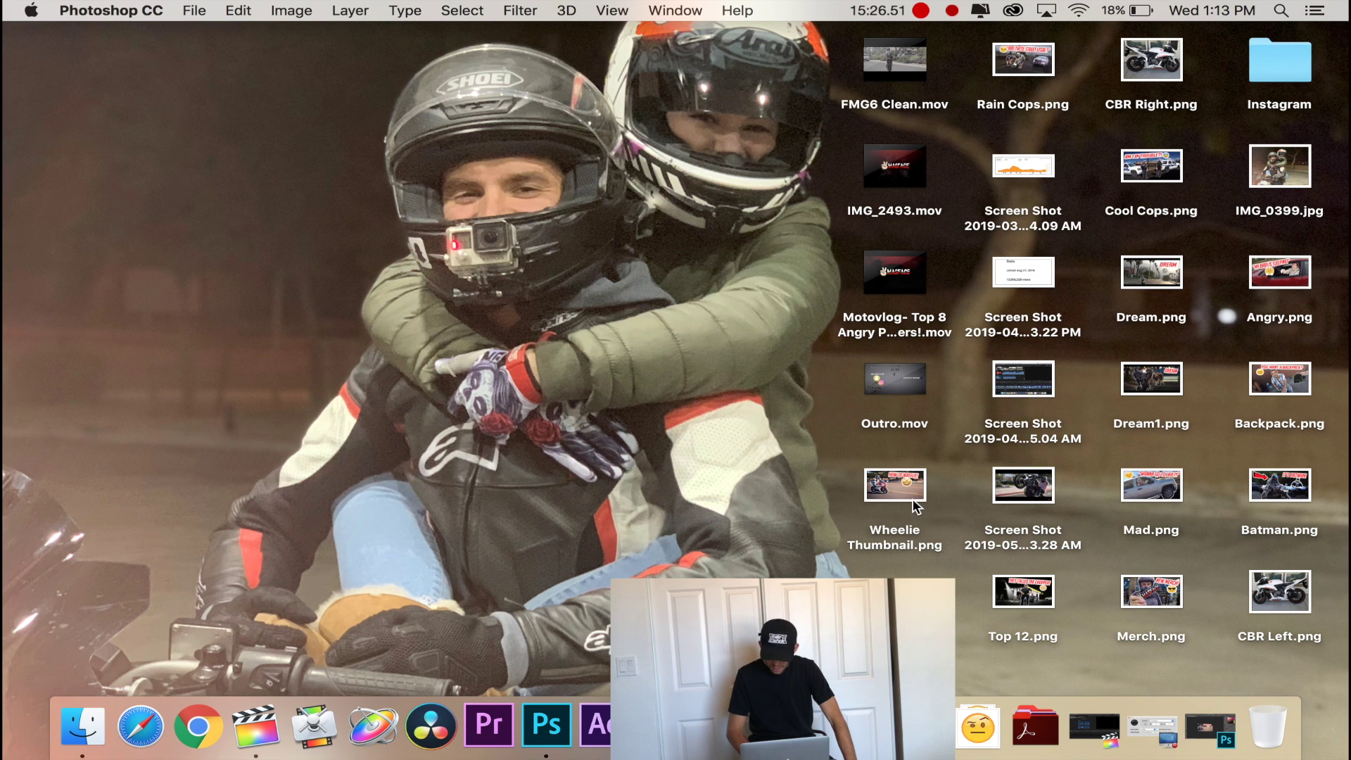
double_click(913, 501)
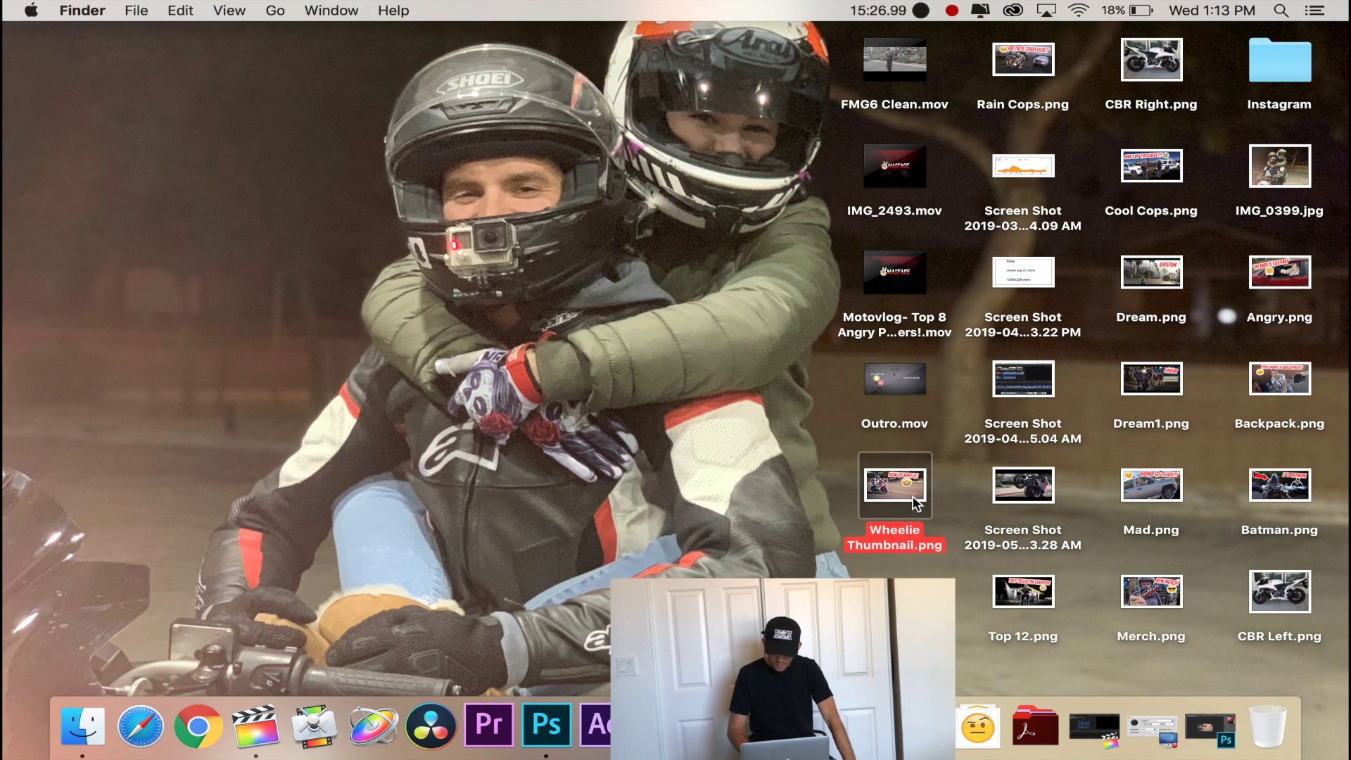